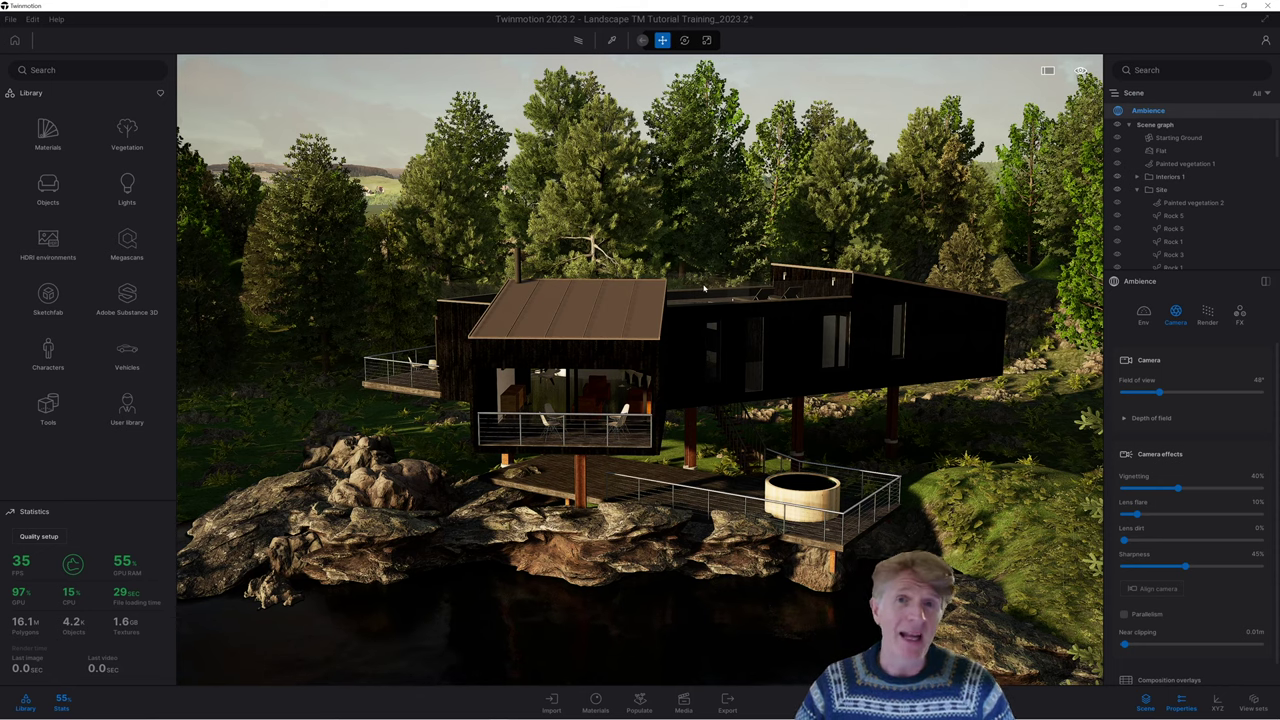
Switch the navigation to Drone mode and raise the view of the house above the water
{"action": "scroll", "coordinate": [619, 437], "scroll_direction": "up", "scroll_amount": 5}
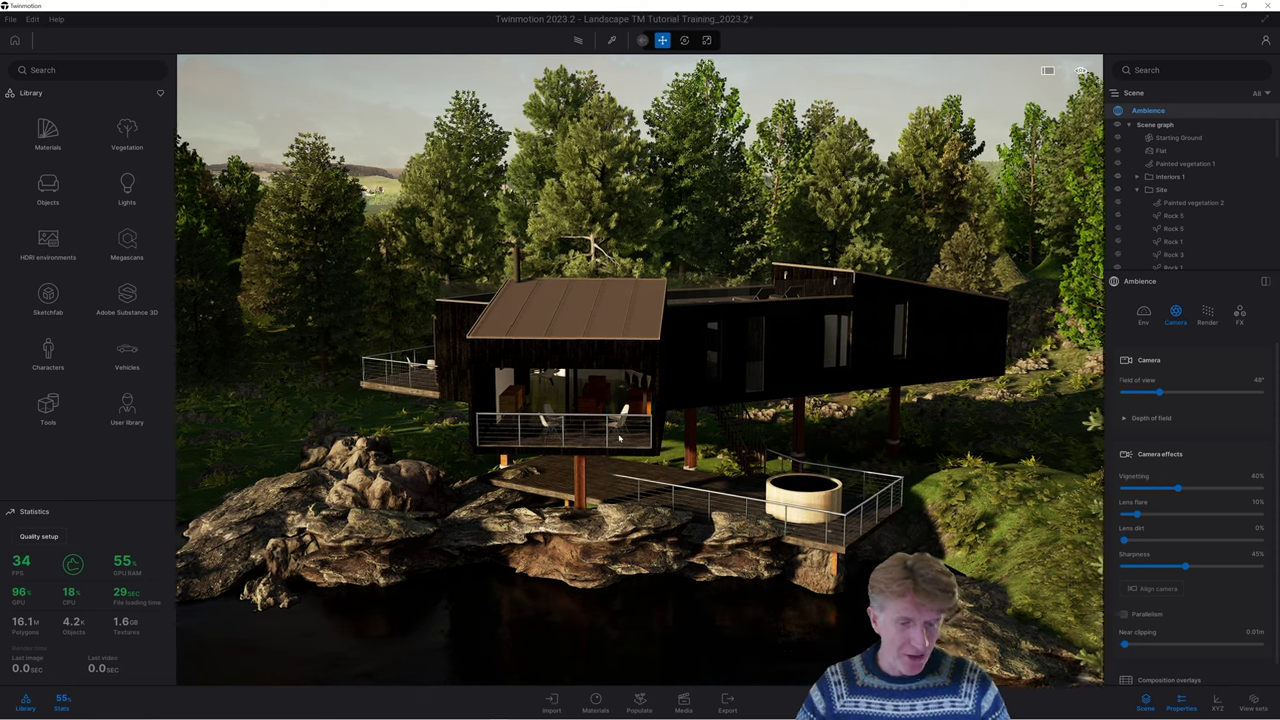
{"action": "scroll", "coordinate": [583, 489], "scroll_direction": "down", "scroll_amount": 5}
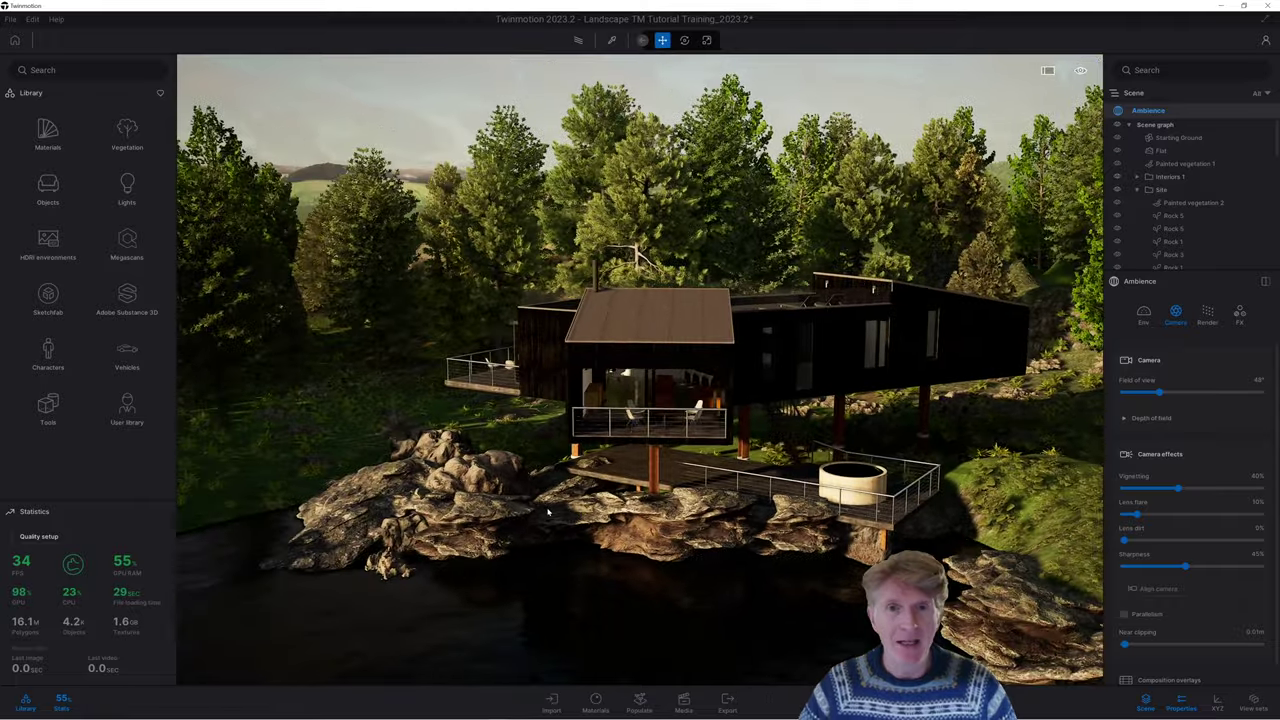
{"action": "middle_click_drag", "start_coordinate": [548, 512], "coordinate": [543, 470]}
{"action": "scroll", "coordinate": [603, 362], "scroll_direction": "up", "scroll_amount": 2}
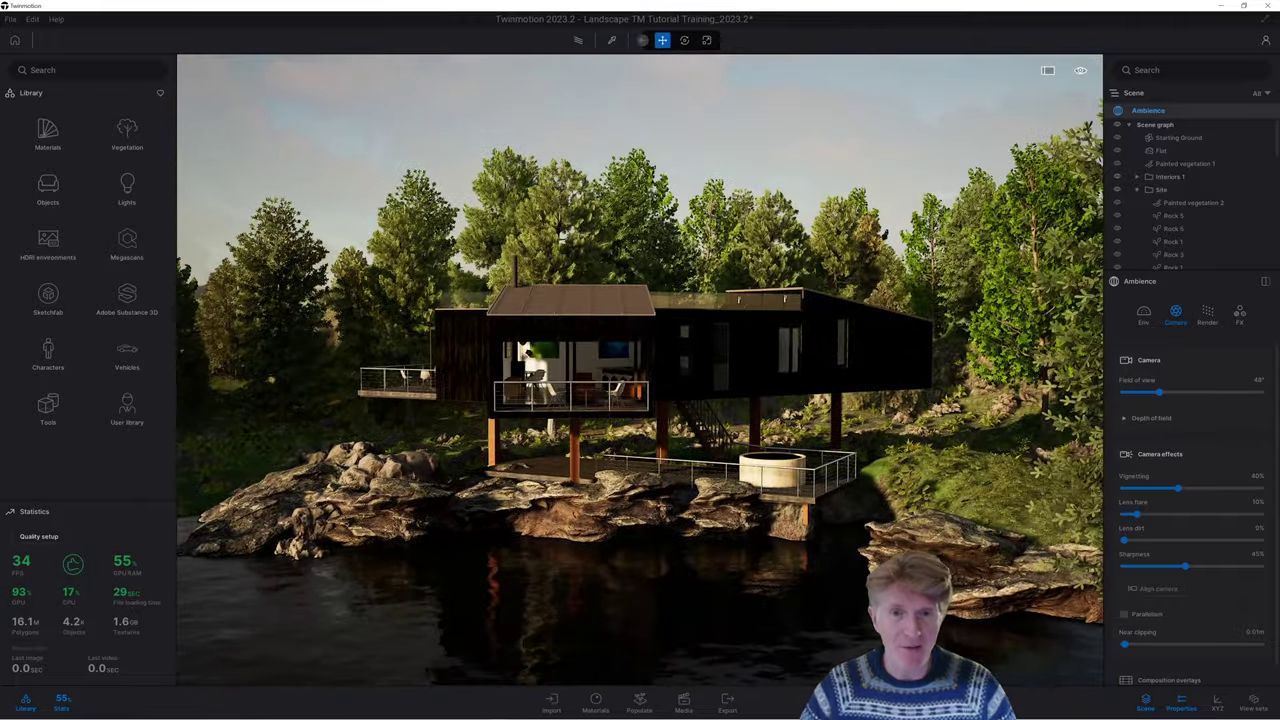
{"action": "middle_click_drag", "start_coordinate": [603, 349], "coordinate": [600, 300]}
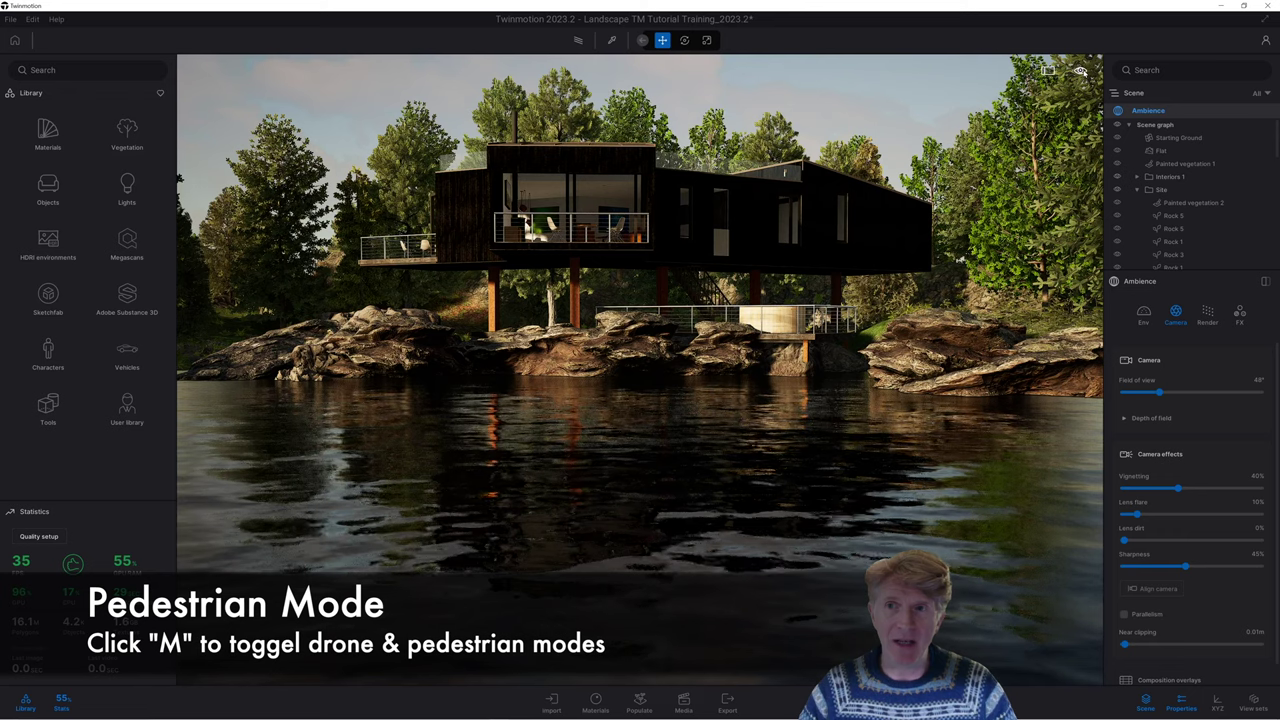
{"action": "mouse_move", "coordinate": [1082, 72]}
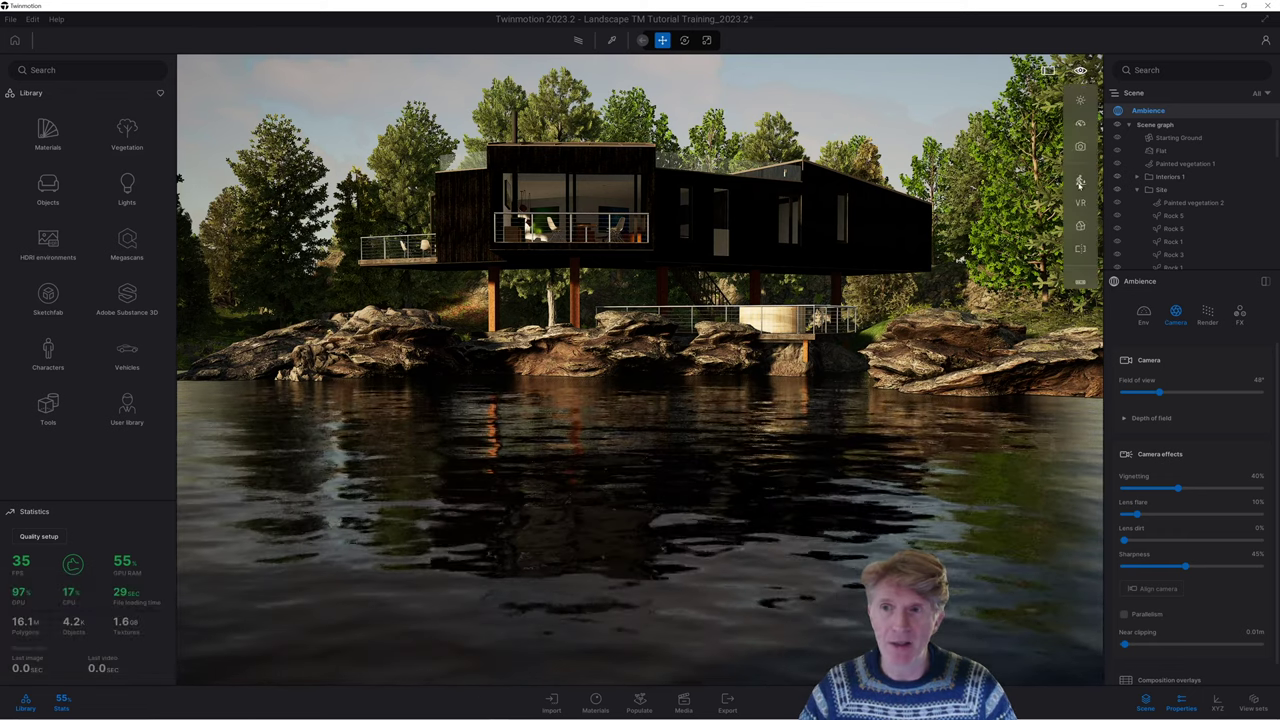
{"action": "mouse_move", "coordinate": [1081, 183]}
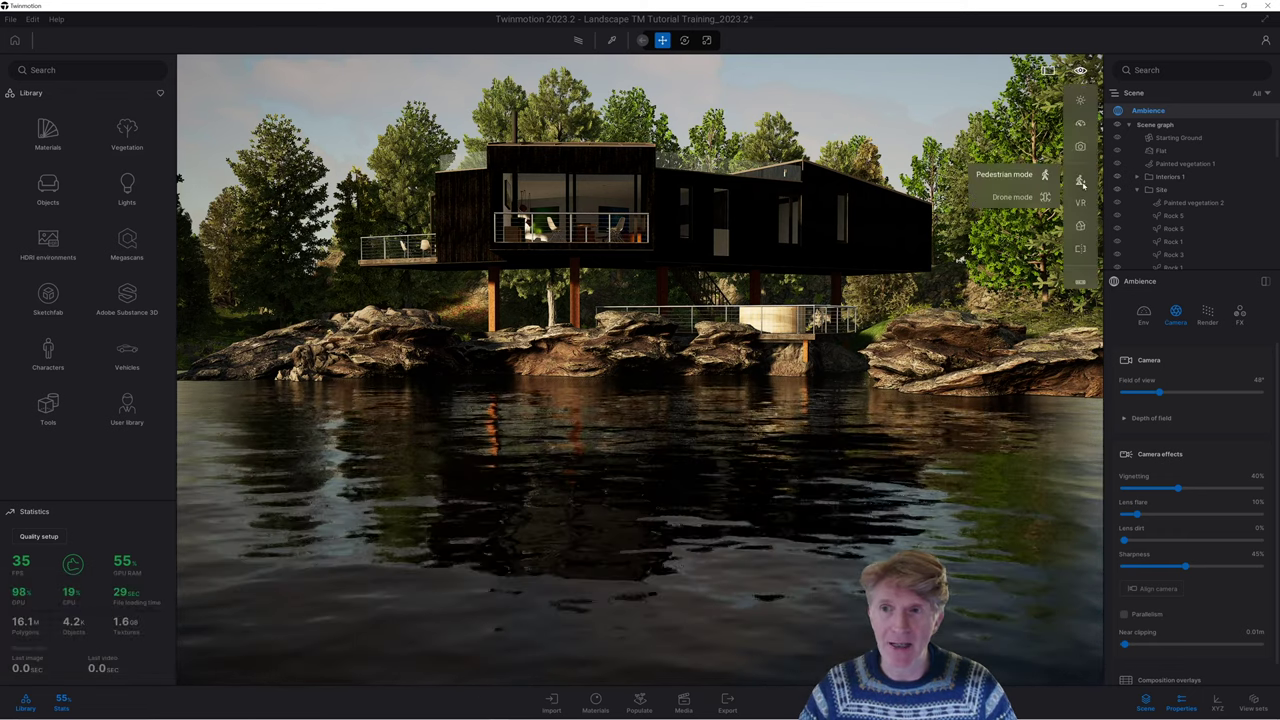
{"action": "left_click", "coordinate": [1014, 198]}
{"action": "scroll", "coordinate": [890, 210], "scroll_direction": "up", "scroll_amount": 3}
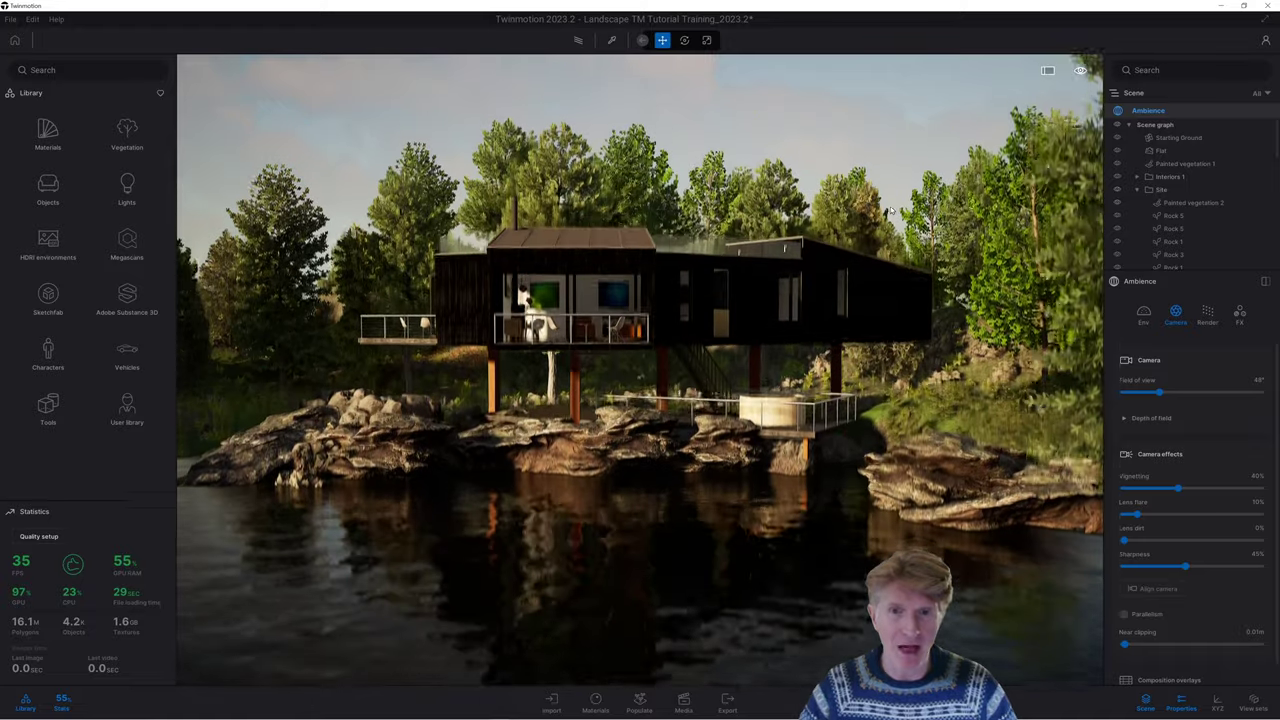
{"action": "middle_click_drag", "start_coordinate": [890, 210], "coordinate": [890, 140]}
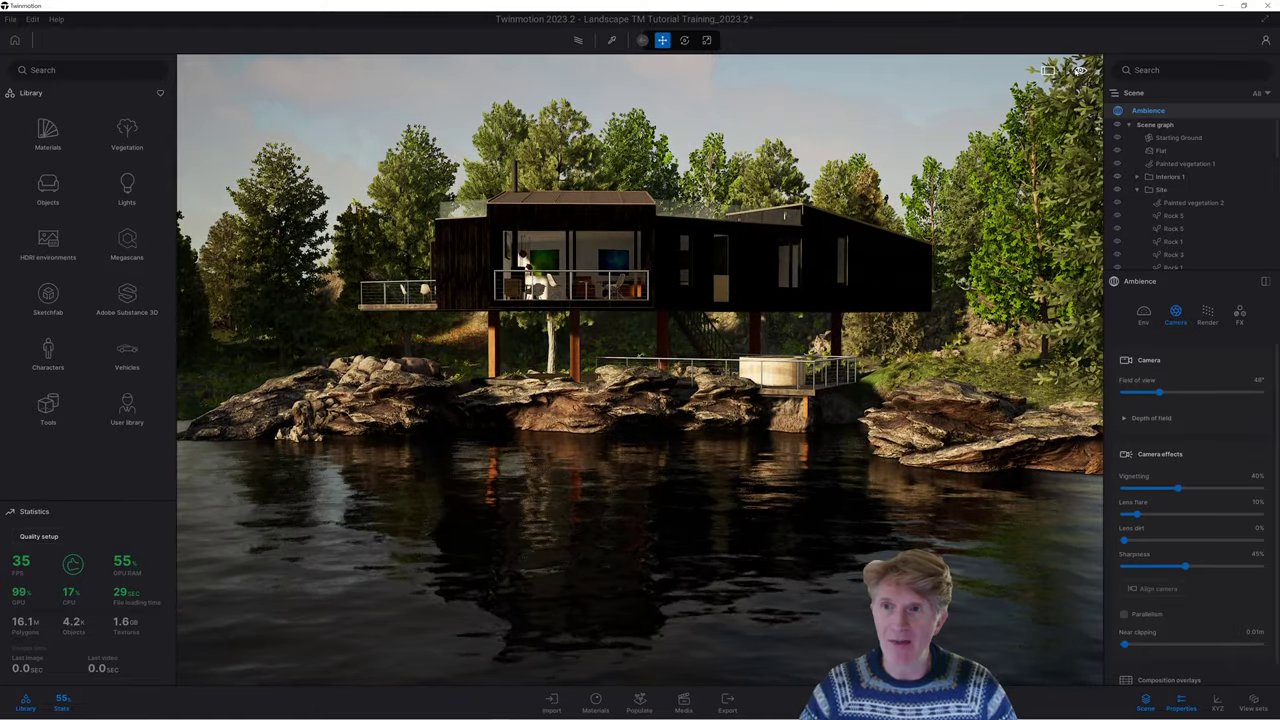
Set the navigation to Pedestrian mode for an eye-level view of the house
{"action": "mouse_move", "coordinate": [1080, 70]}
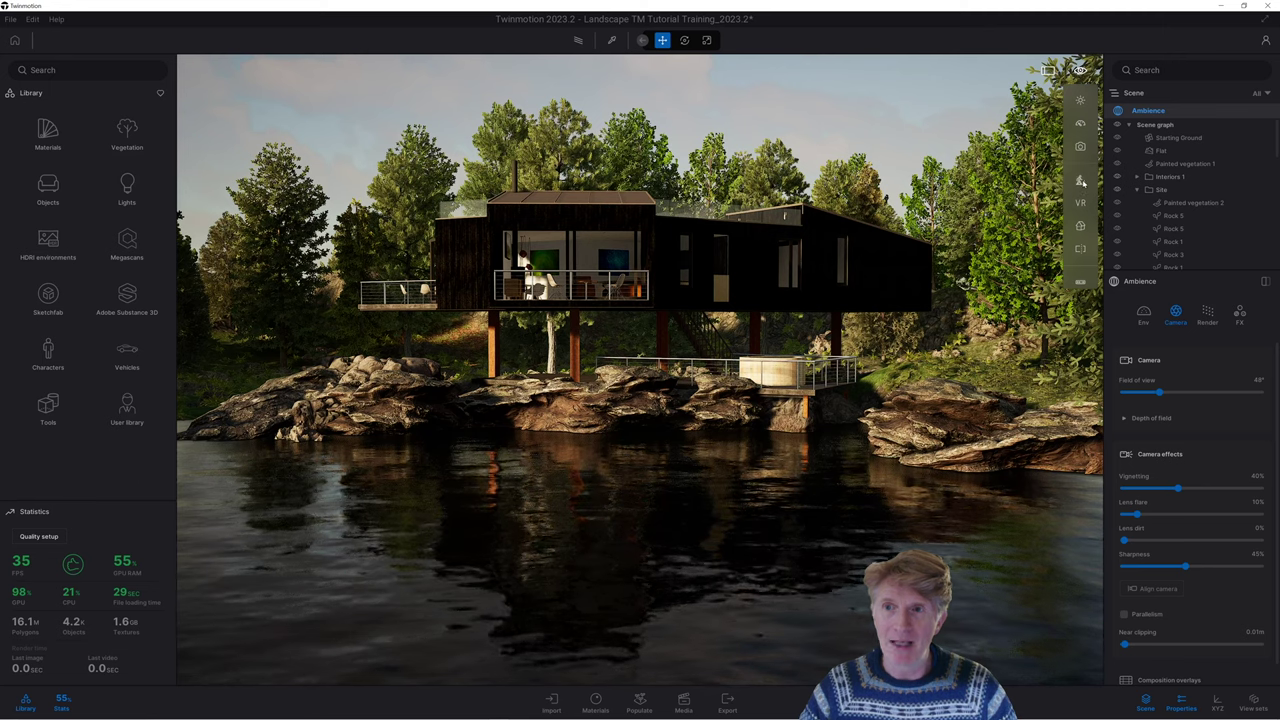
{"action": "mouse_move", "coordinate": [1080, 180]}
{"action": "left_click", "coordinate": [1005, 175]}
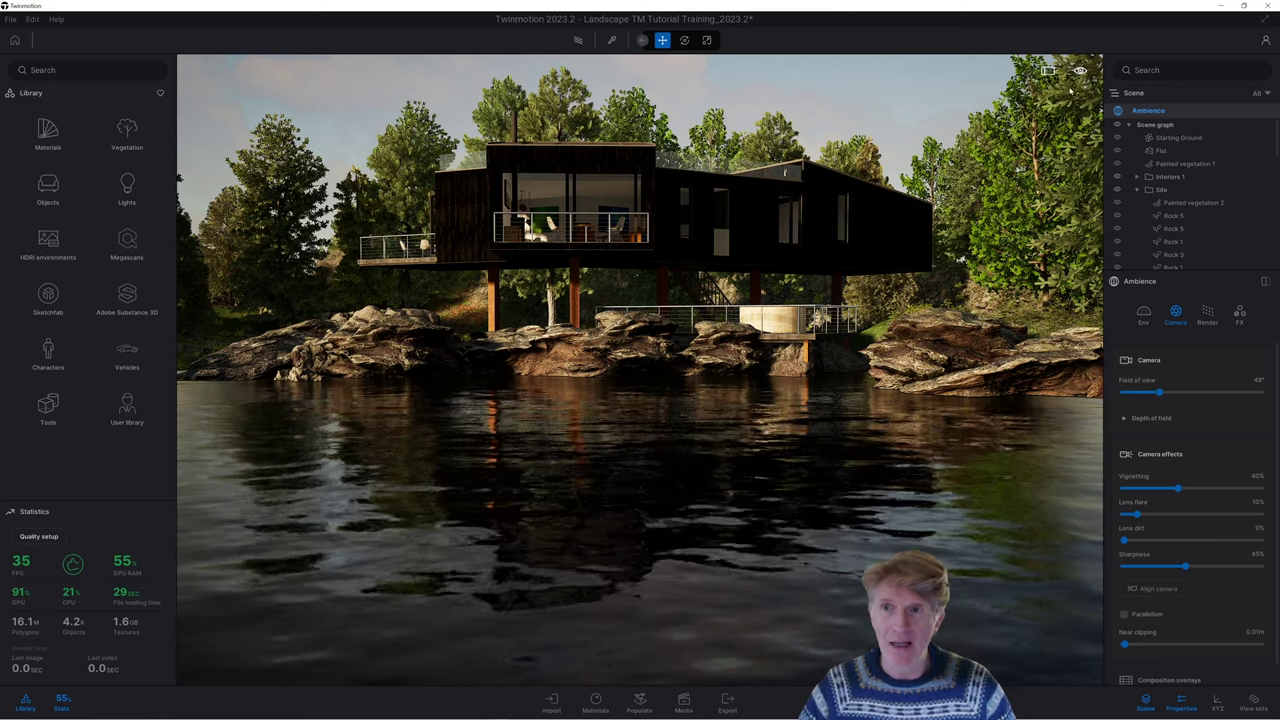
{"action": "mouse_move", "coordinate": [1080, 70]}
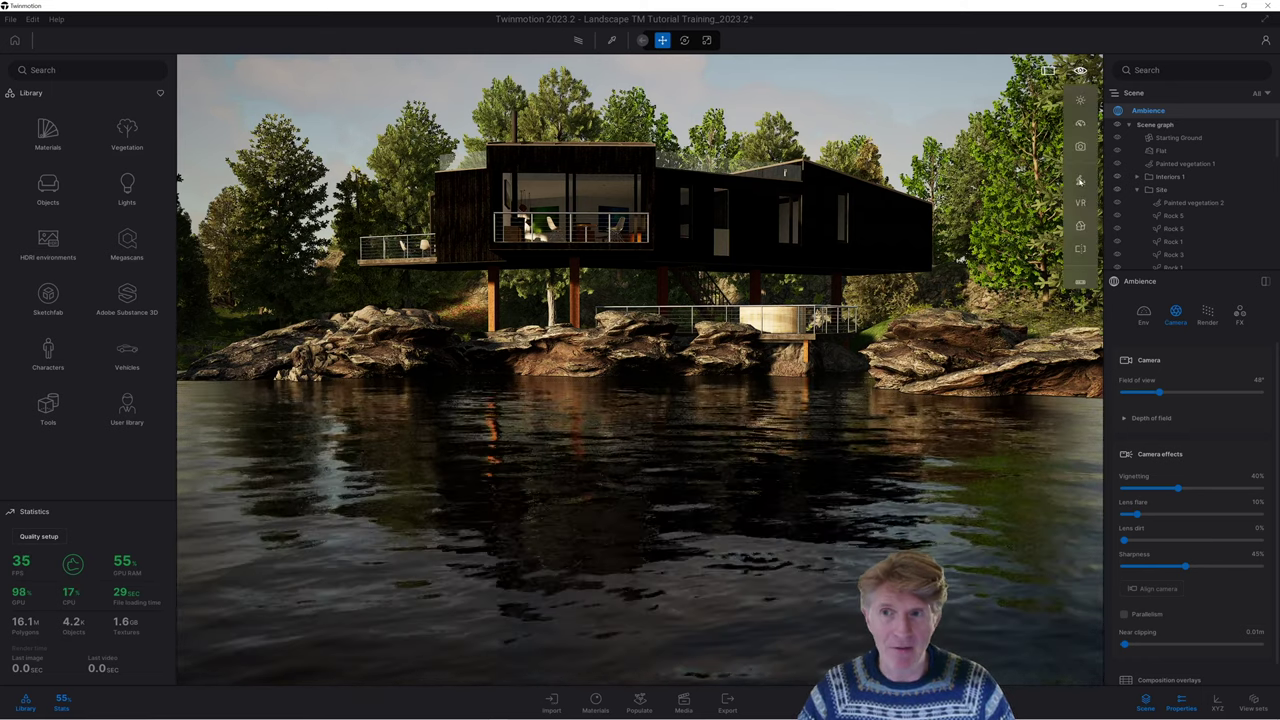
{"action": "mouse_move", "coordinate": [1080, 180]}
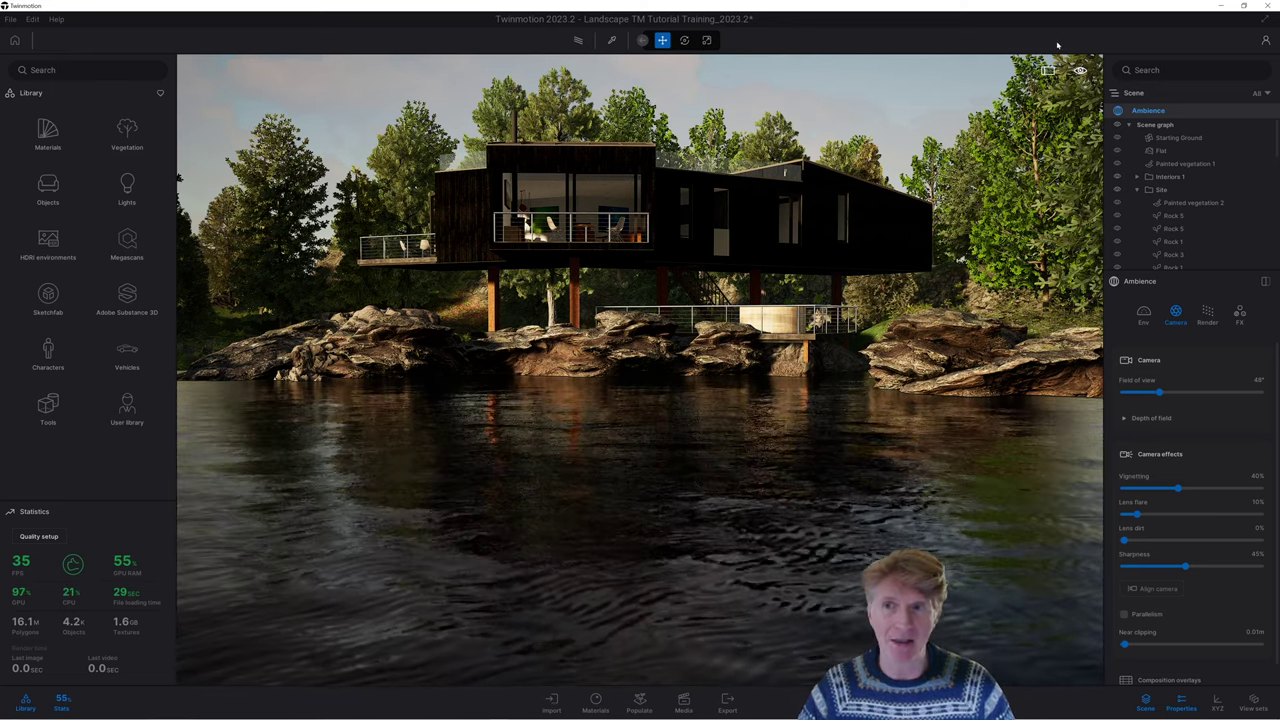
Create a new video and frame its opening shot on the whole house seen from across the water
{"action": "left_click", "coordinate": [684, 703]}
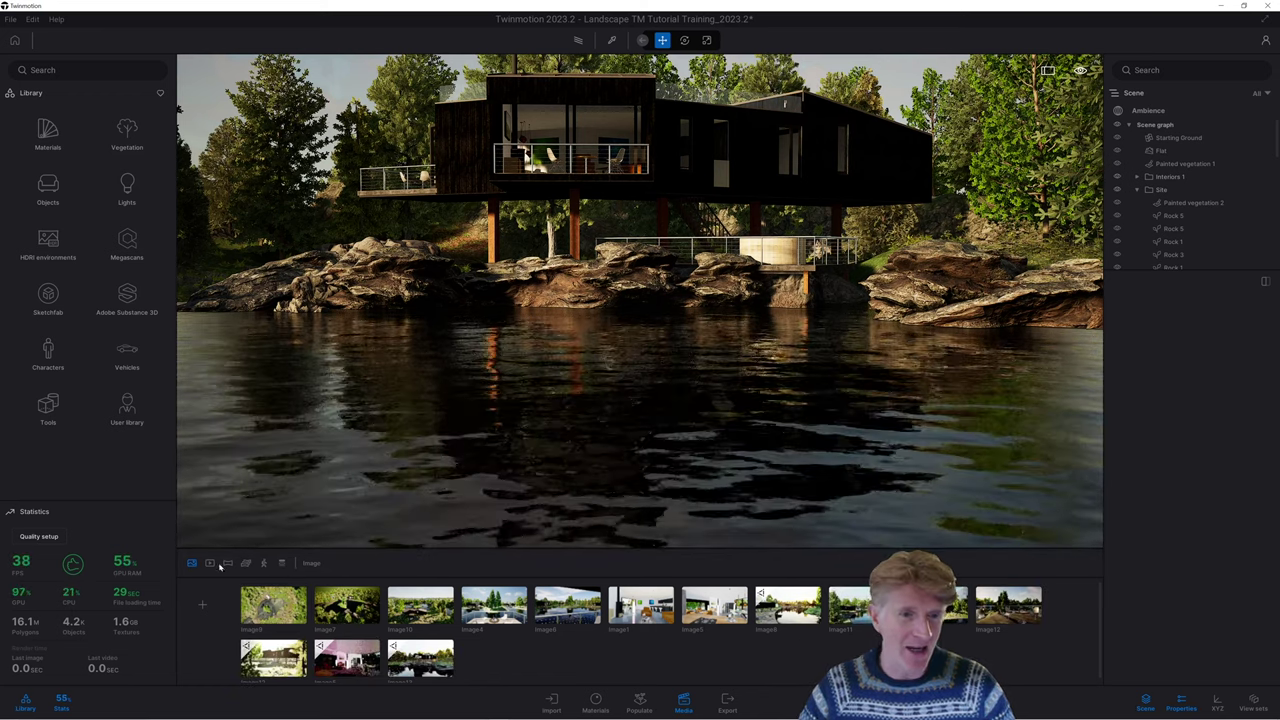
{"action": "left_click", "coordinate": [209, 563]}
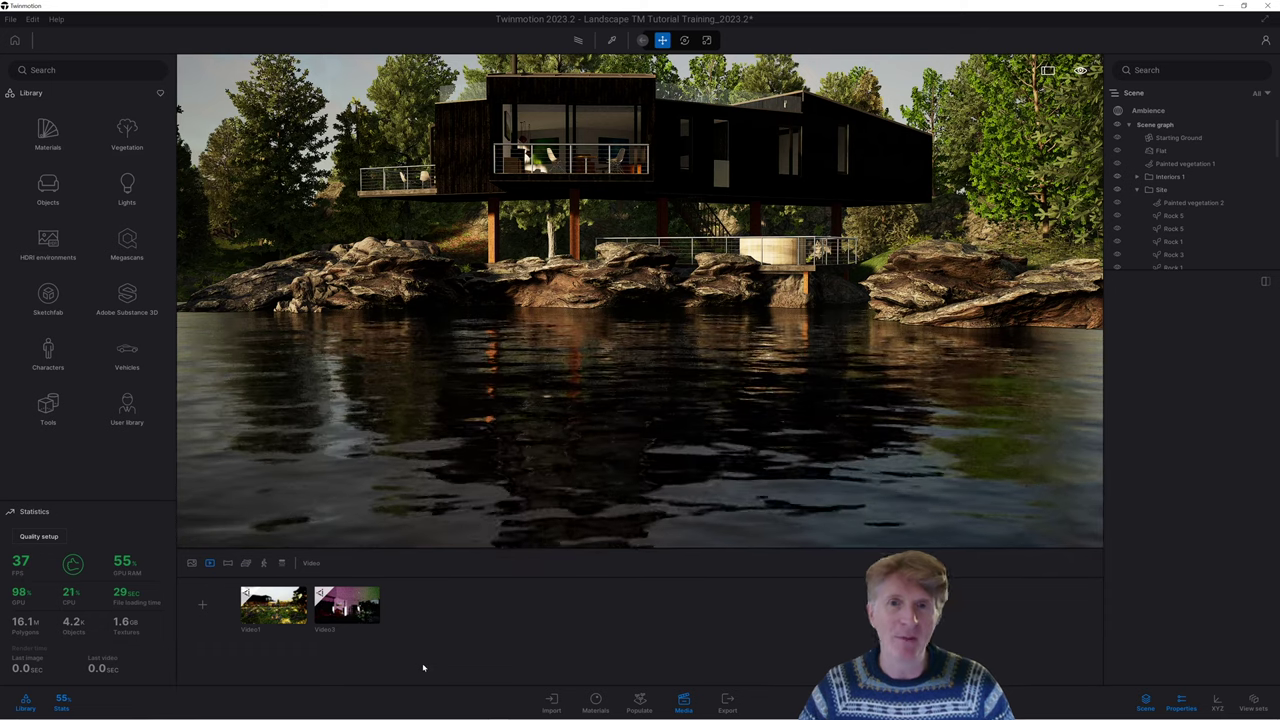
{"action": "left_click", "coordinate": [203, 606]}
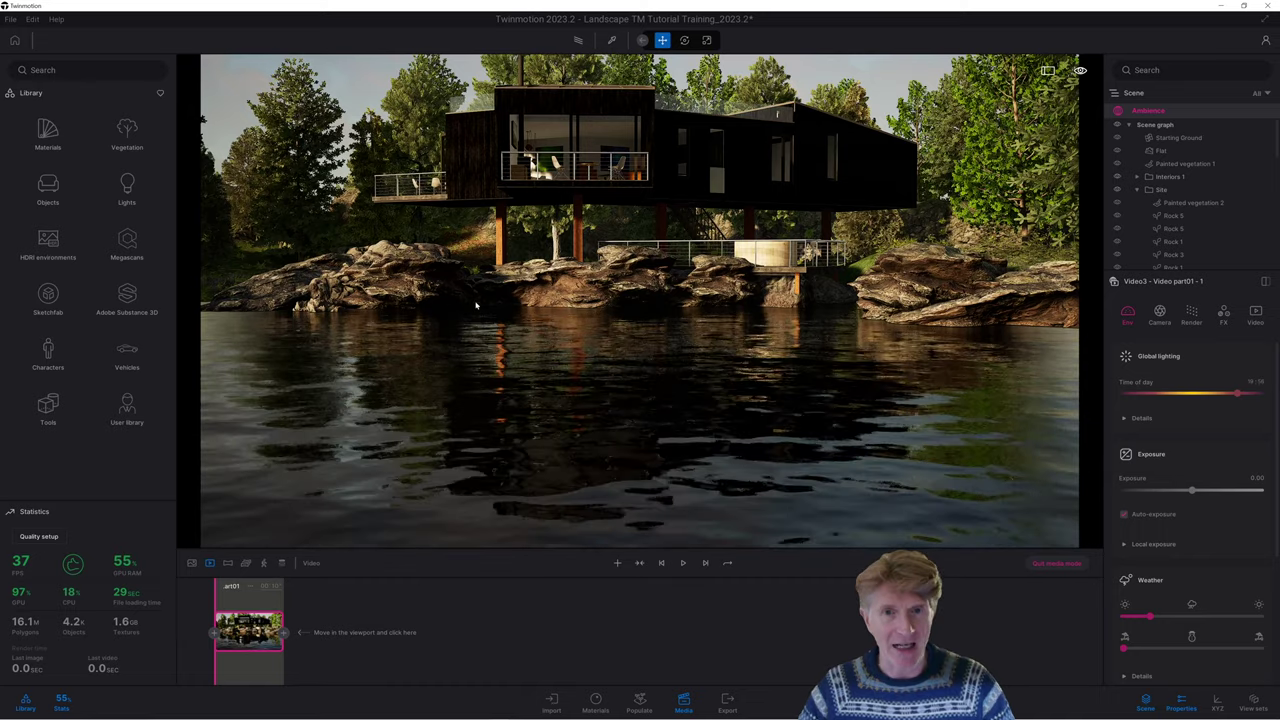
{"action": "scroll", "coordinate": [609, 422], "scroll_direction": "up", "scroll_amount": 5}
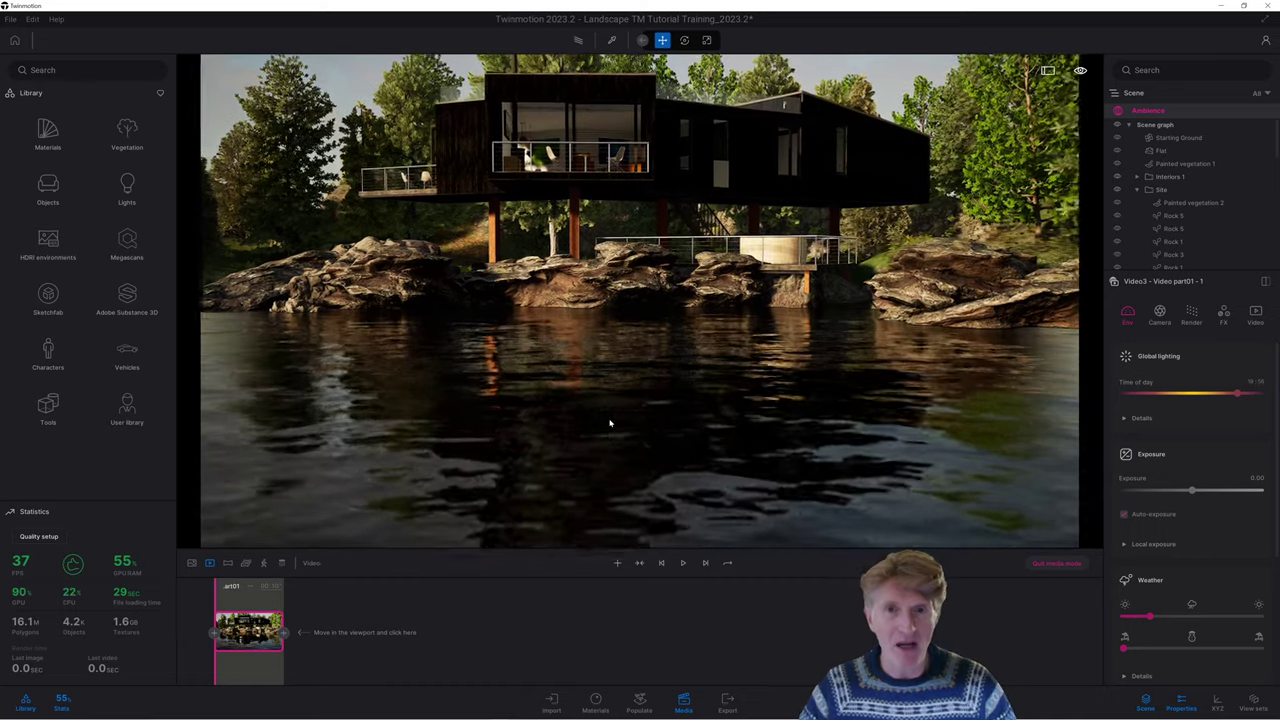
{"action": "scroll", "coordinate": [609, 422], "scroll_direction": "up", "scroll_amount": 5}
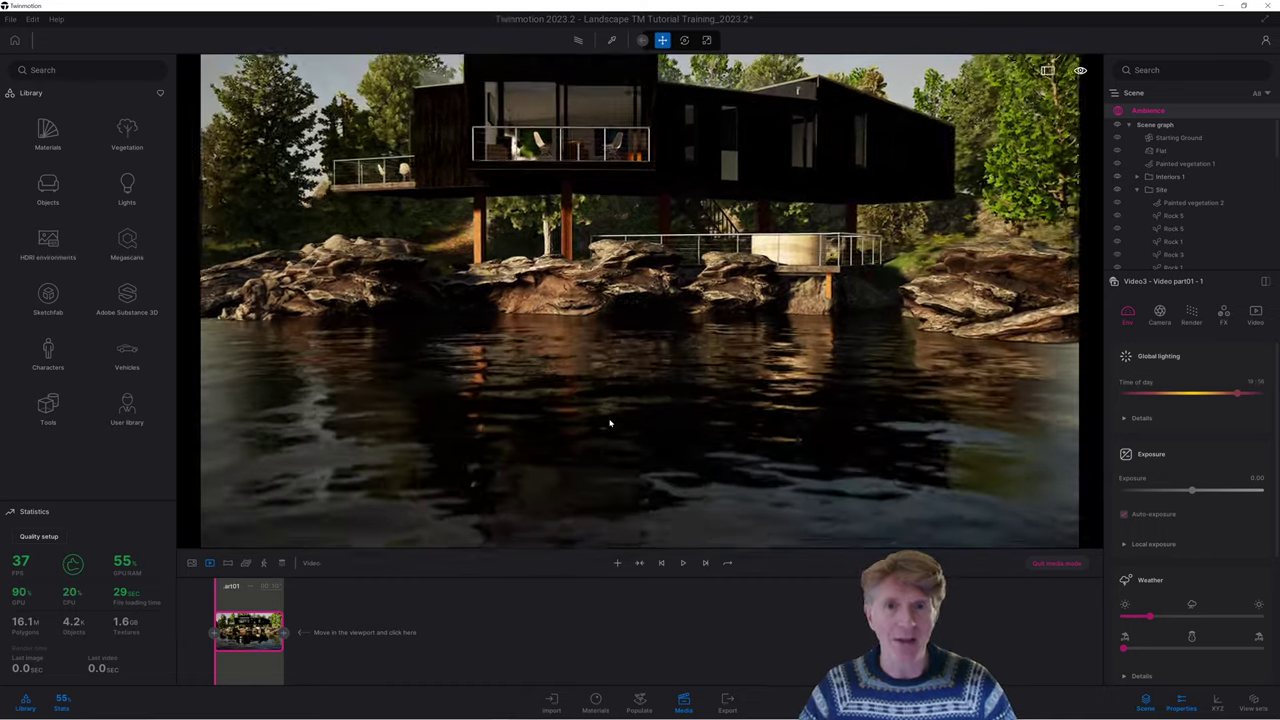
{"action": "scroll", "coordinate": [609, 422], "scroll_direction": "down", "scroll_amount": 5}
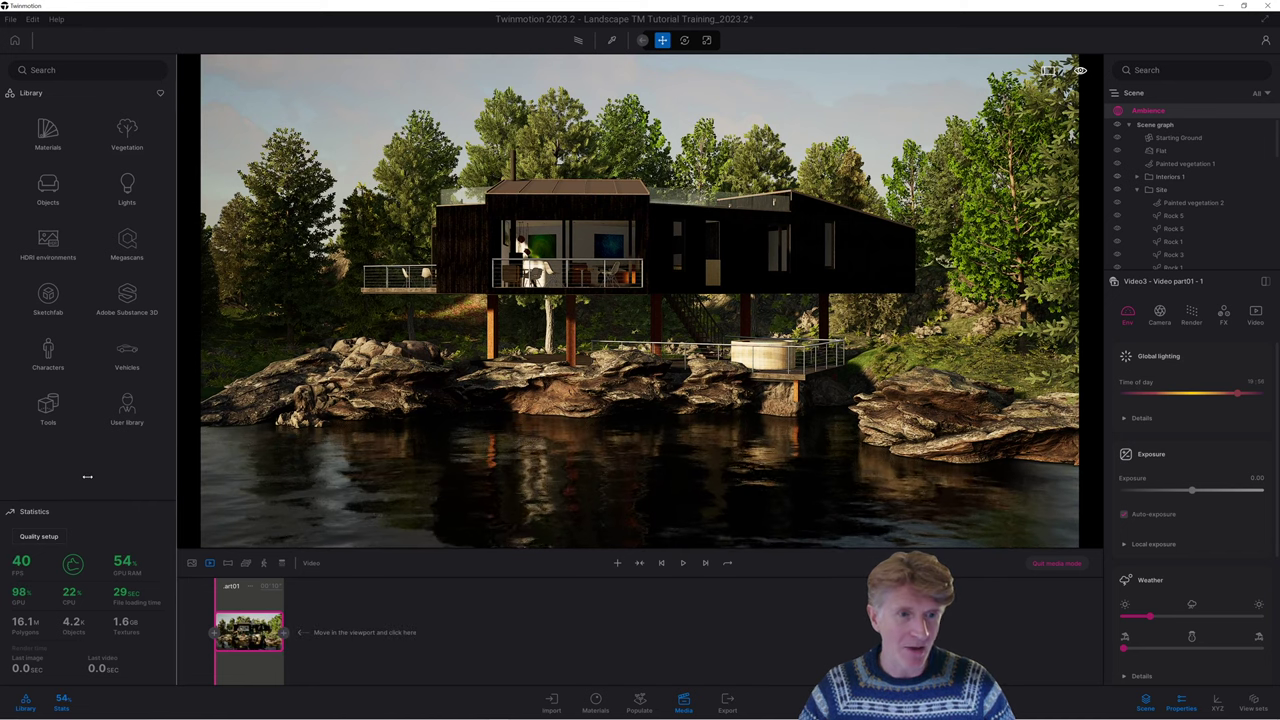
Hide the Library and Statistics panels, and add a second keyframe to the video framed closely on the front balcony
{"action": "left_click", "coordinate": [25, 701]}
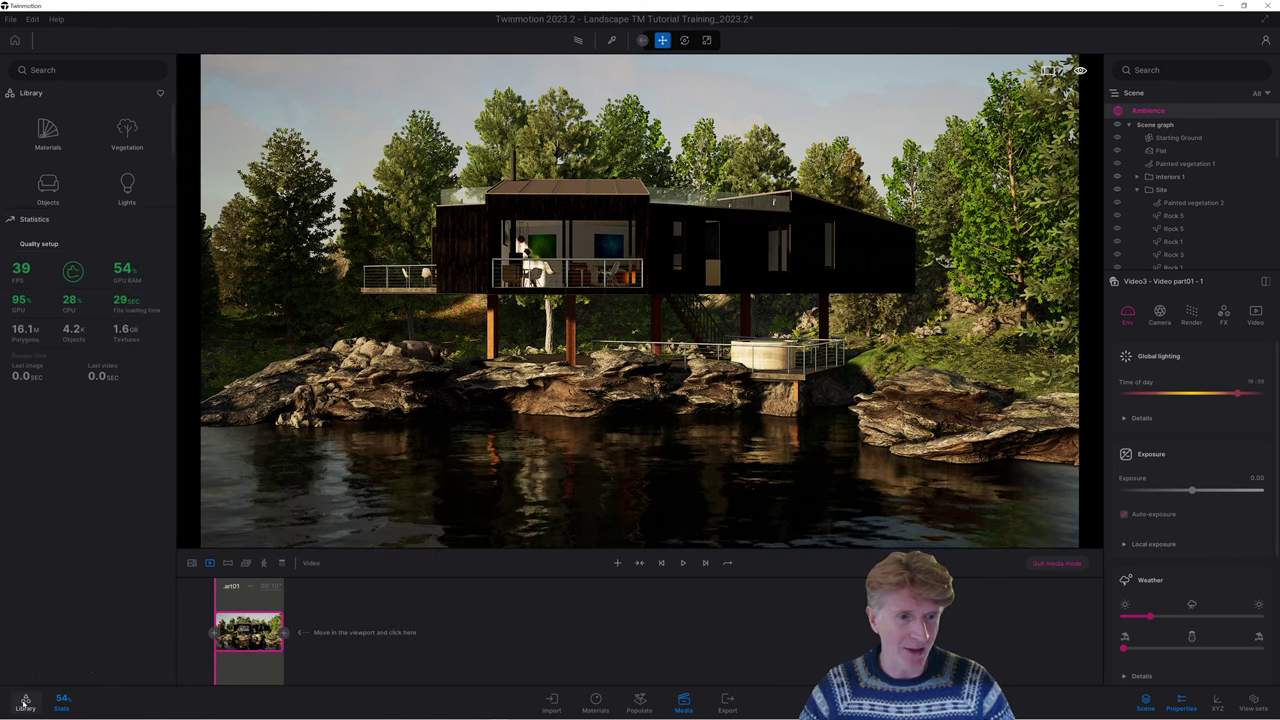
{"action": "left_click", "coordinate": [63, 702]}
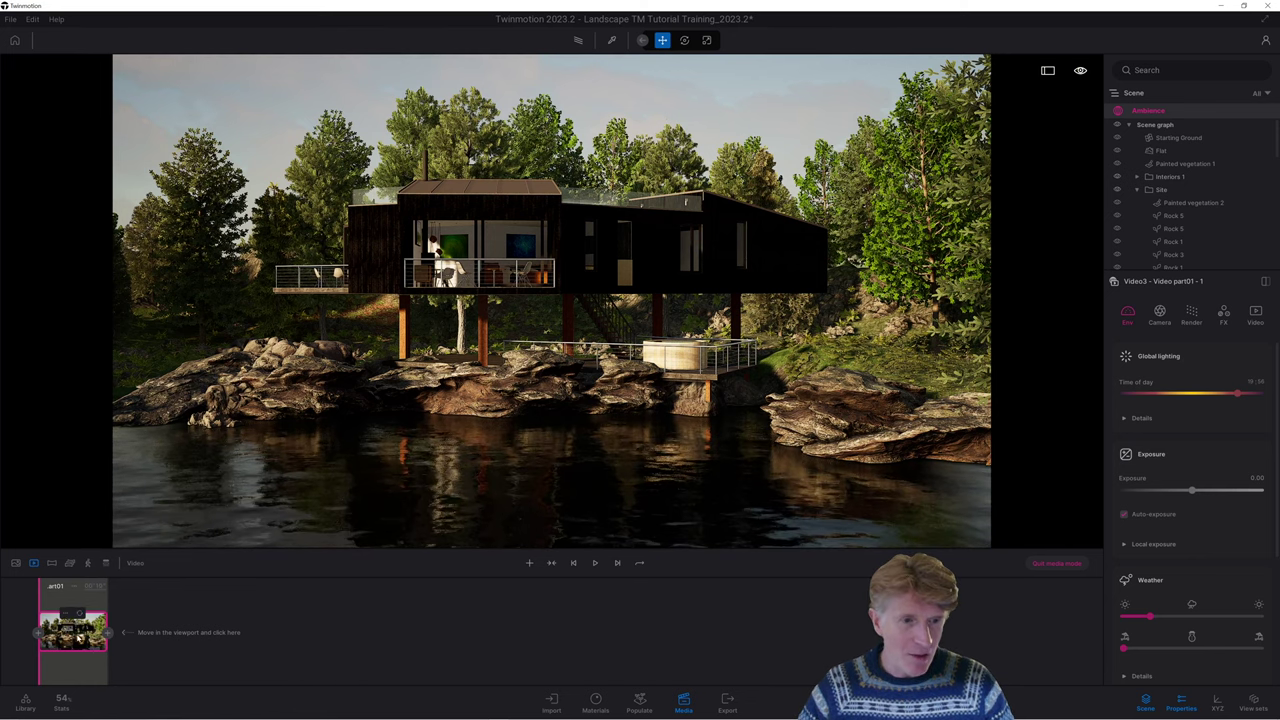
{"action": "scroll", "coordinate": [273, 456], "scroll_direction": "up", "scroll_amount": 4}
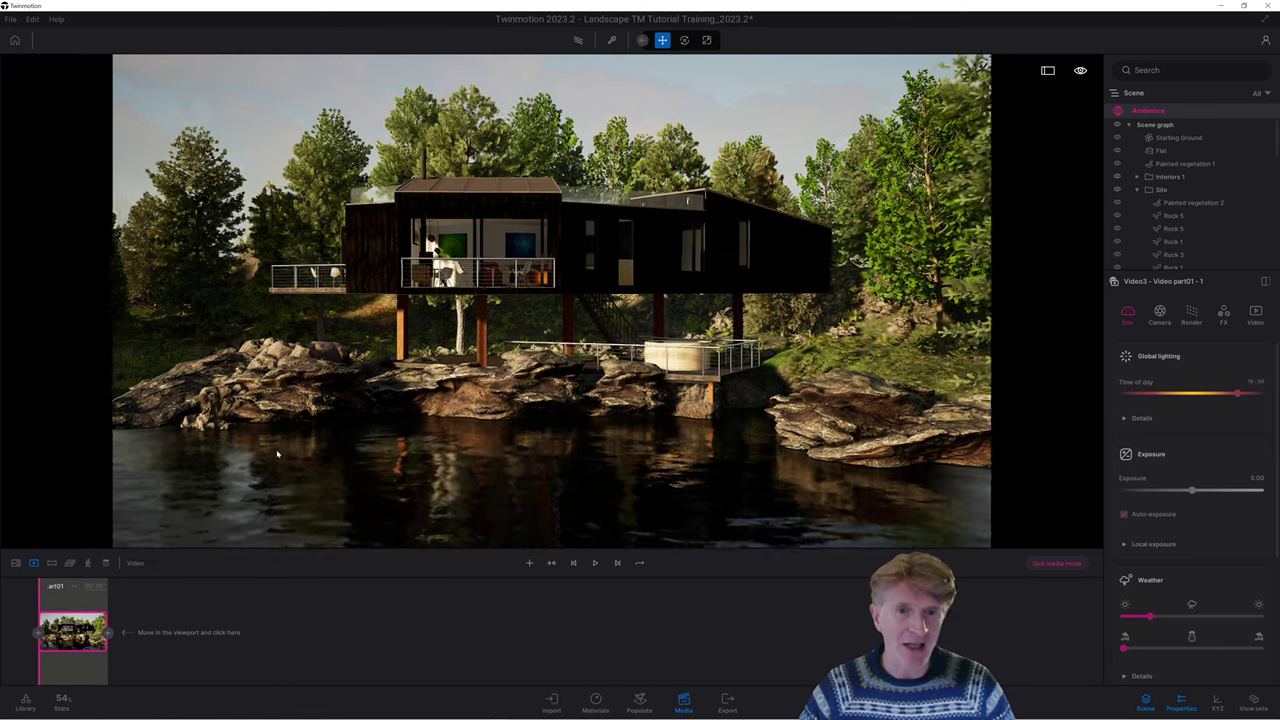
{"action": "scroll", "coordinate": [277, 455], "scroll_direction": "up", "scroll_amount": 5}
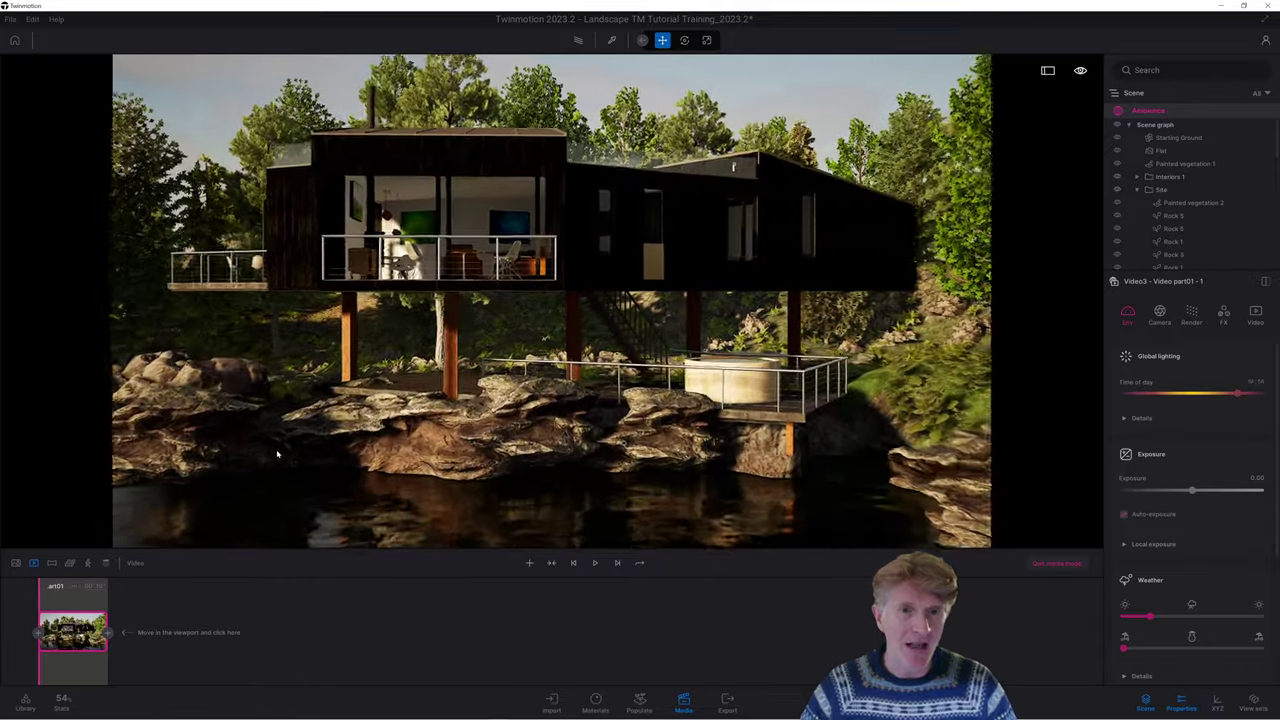
{"action": "scroll", "coordinate": [277, 455], "scroll_direction": "down", "scroll_amount": 4}
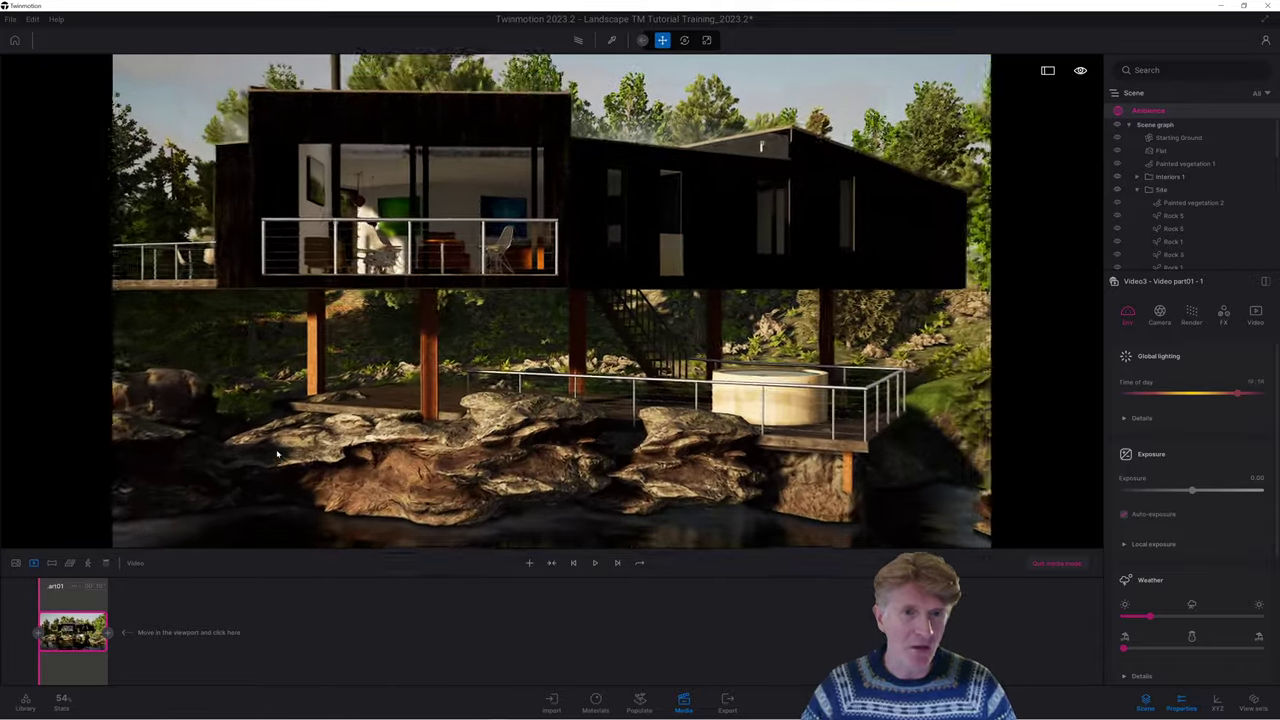
{"action": "scroll", "coordinate": [277, 455], "scroll_direction": "up", "scroll_amount": 5}
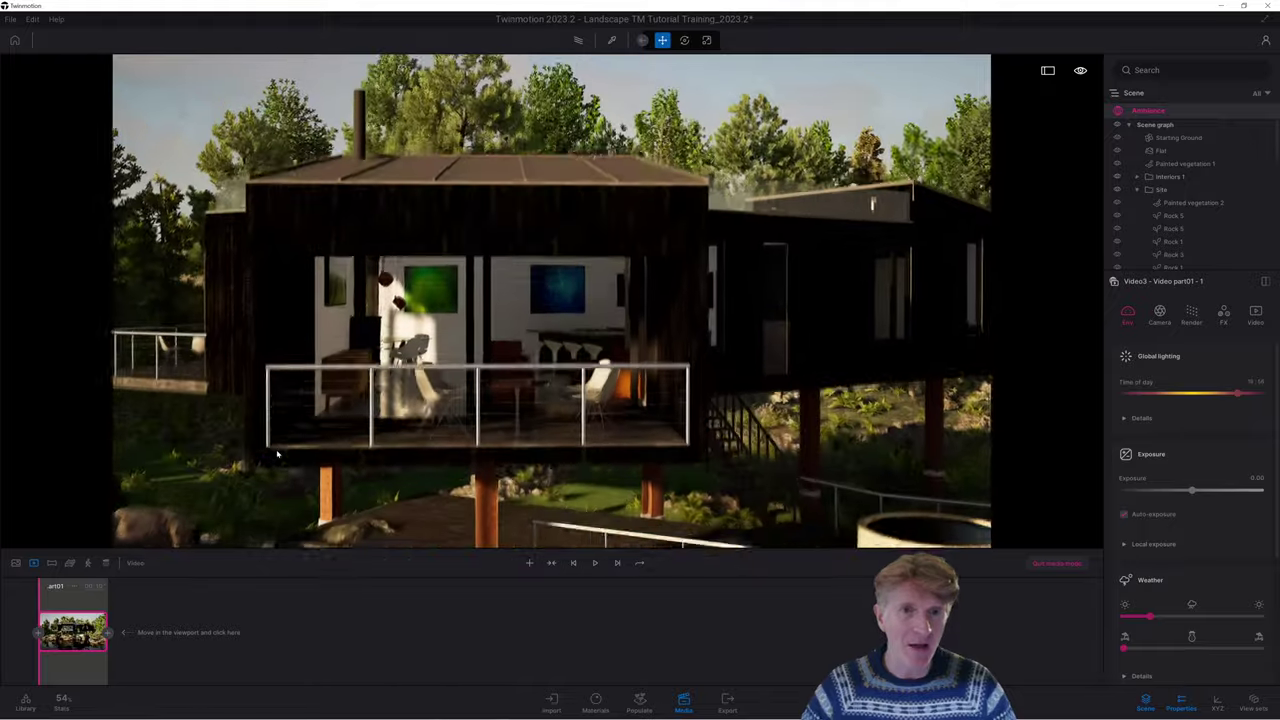
{"action": "scroll", "coordinate": [277, 455], "scroll_direction": "up", "scroll_amount": 3}
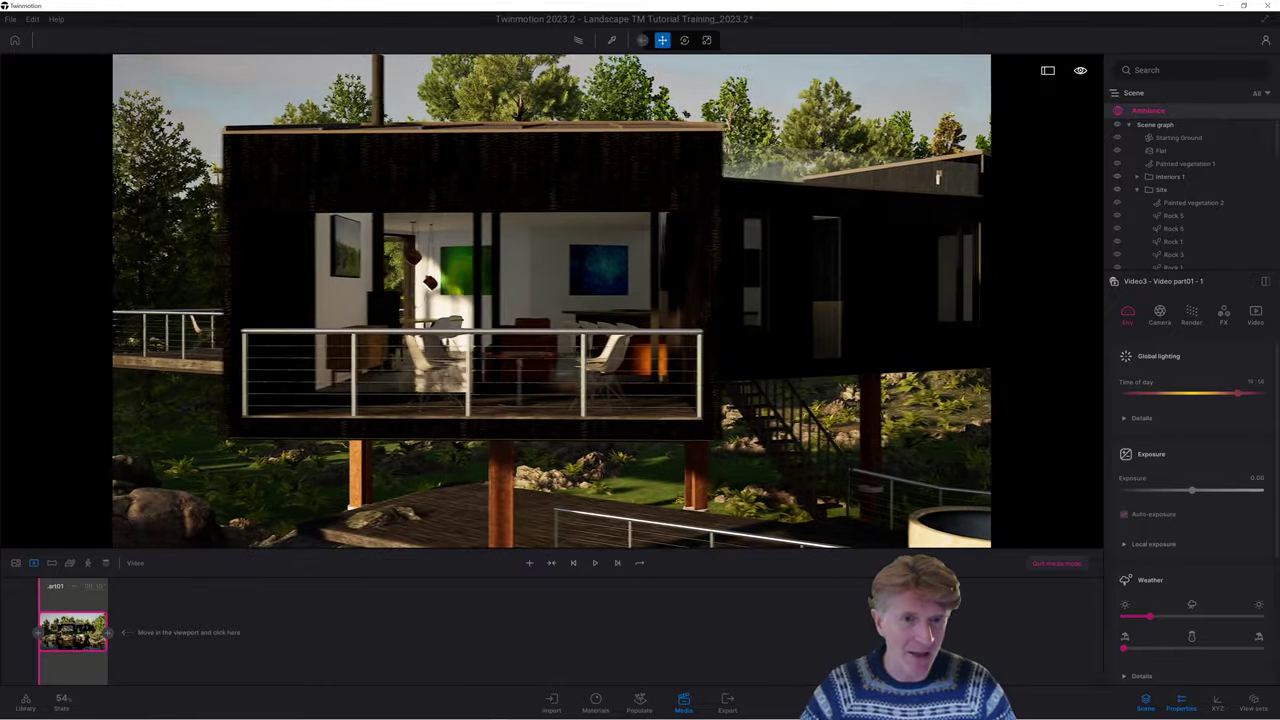
{"action": "left_click", "coordinate": [108, 632]}
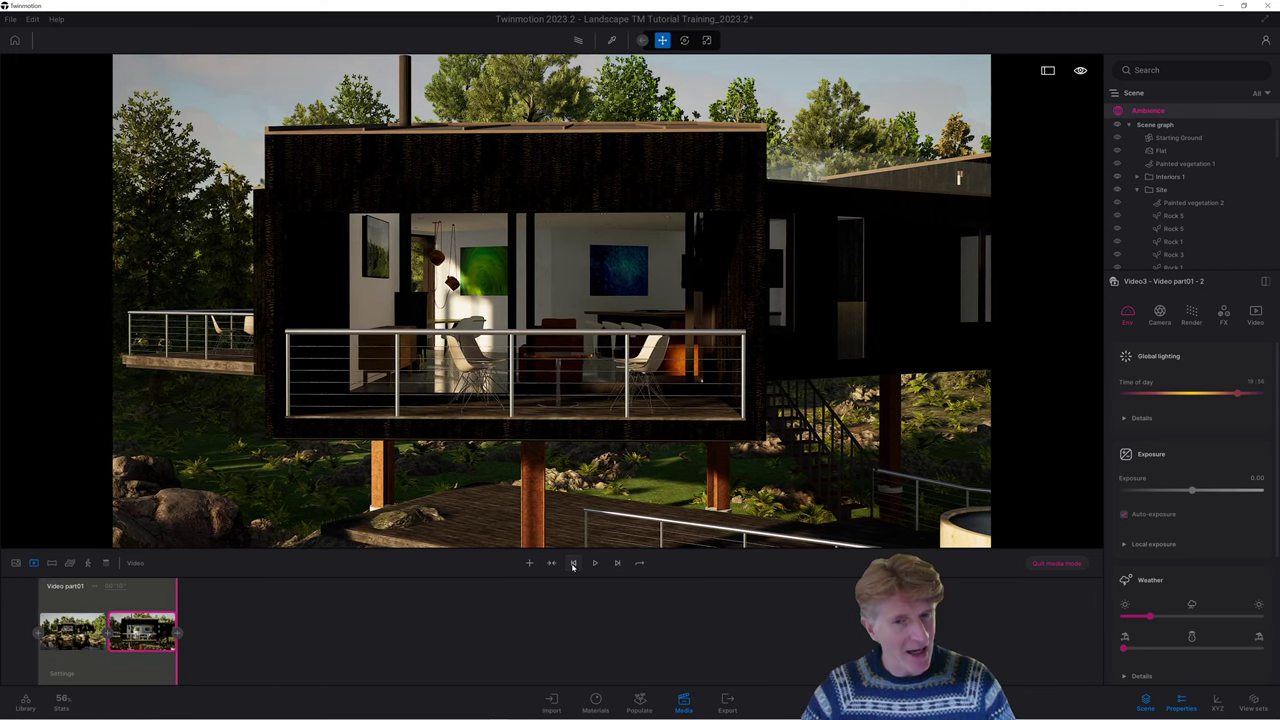
Play back the first video part from its start and dismiss the Malwarebytes notification
{"action": "left_click", "coordinate": [573, 564]}
{"action": "left_click", "coordinate": [594, 564]}
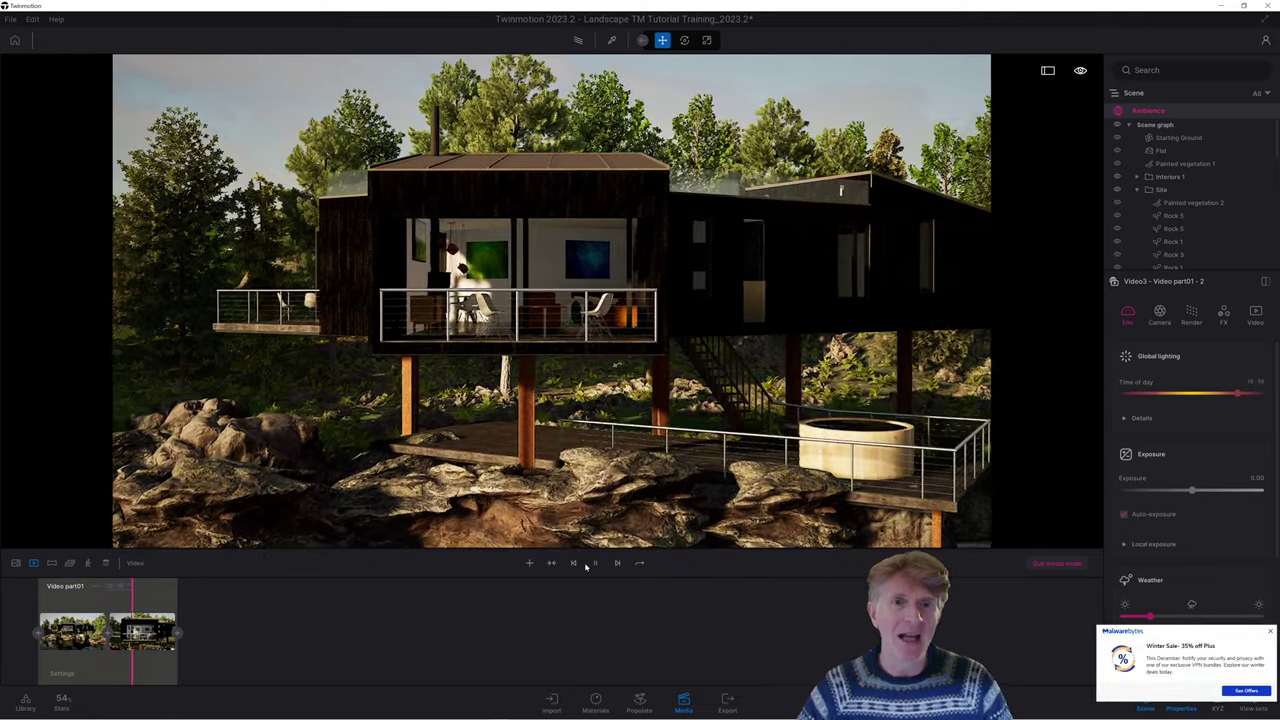
{"action": "left_click", "coordinate": [1270, 634]}
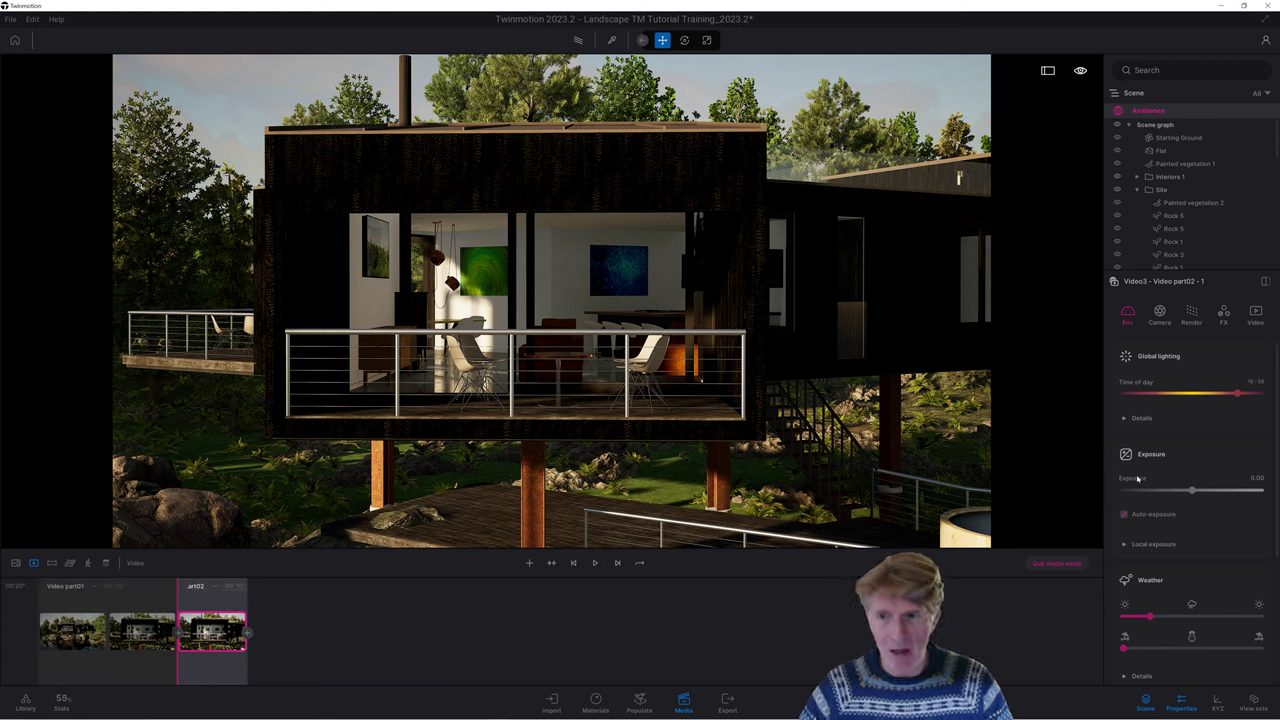
Set the camera focal length of the second video part to 81 mm and add a second keyframe to that part
{"action": "left_click", "coordinate": [1161, 313]}
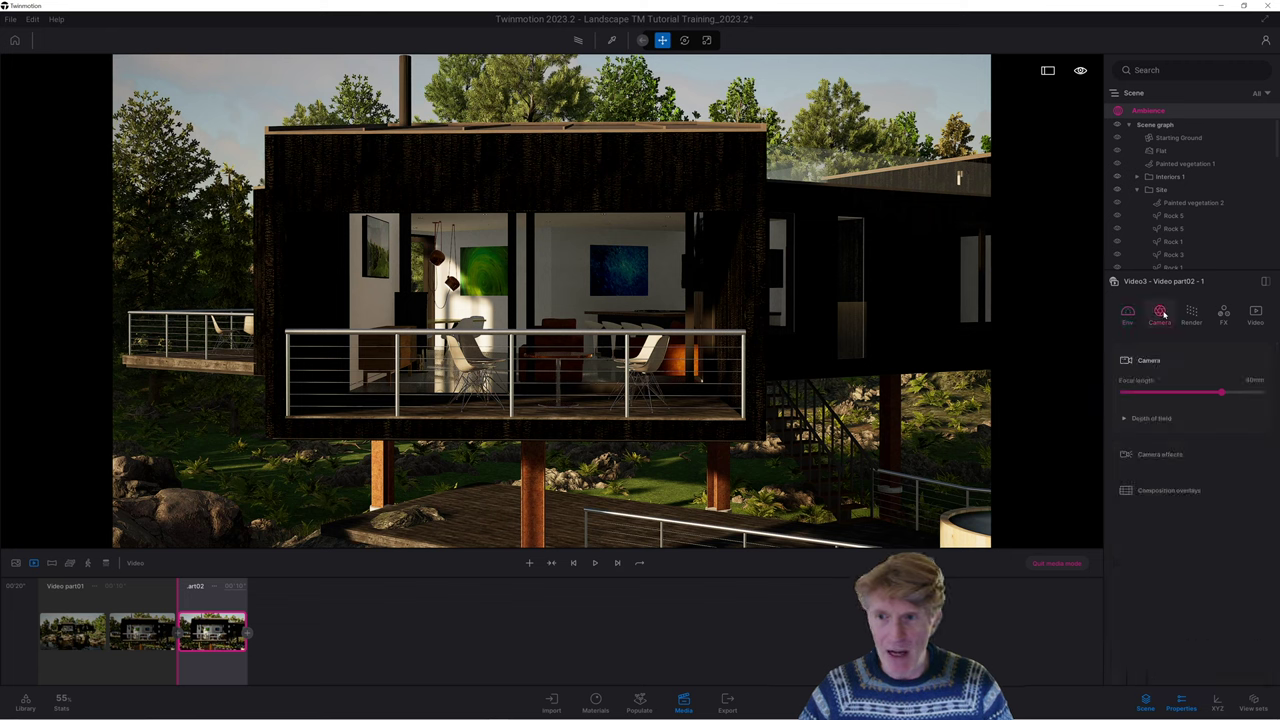
{"action": "left_click", "coordinate": [1124, 420]}
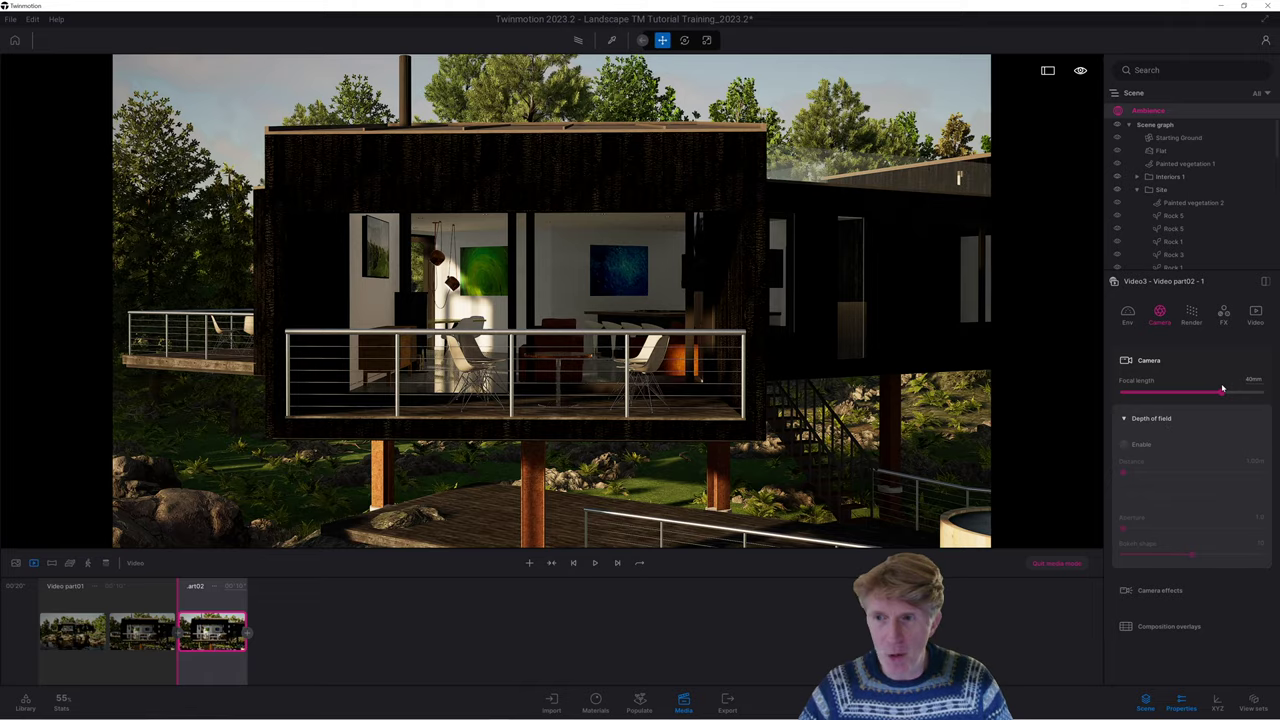
{"action": "mouse_move", "coordinate": [1221, 393]}
{"action": "left_mouse_down"}
{"action": "mouse_move", "coordinate": [1188, 392]}
{"action": "mouse_move", "coordinate": [1236, 392]}
{"action": "left_mouse_up"}
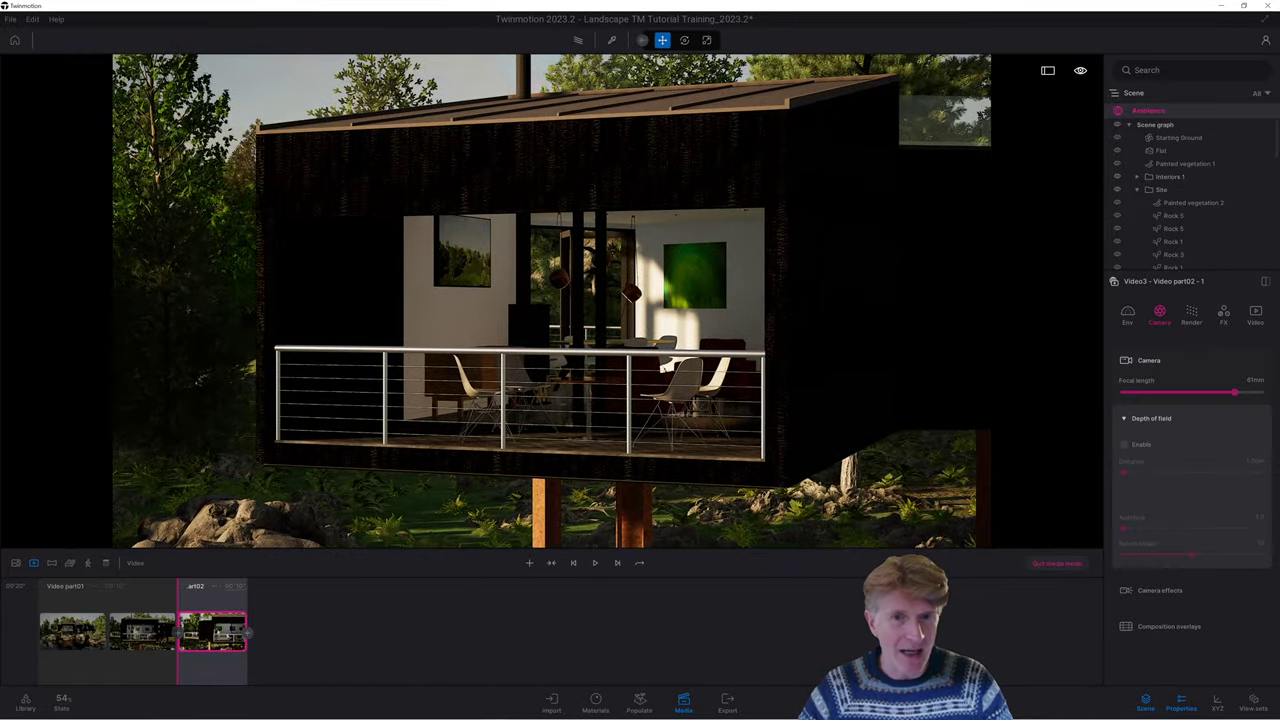
{"action": "left_click", "coordinate": [248, 635]}
Play the whole video from the beginning to review both parts
{"action": "left_click", "coordinate": [594, 563]}
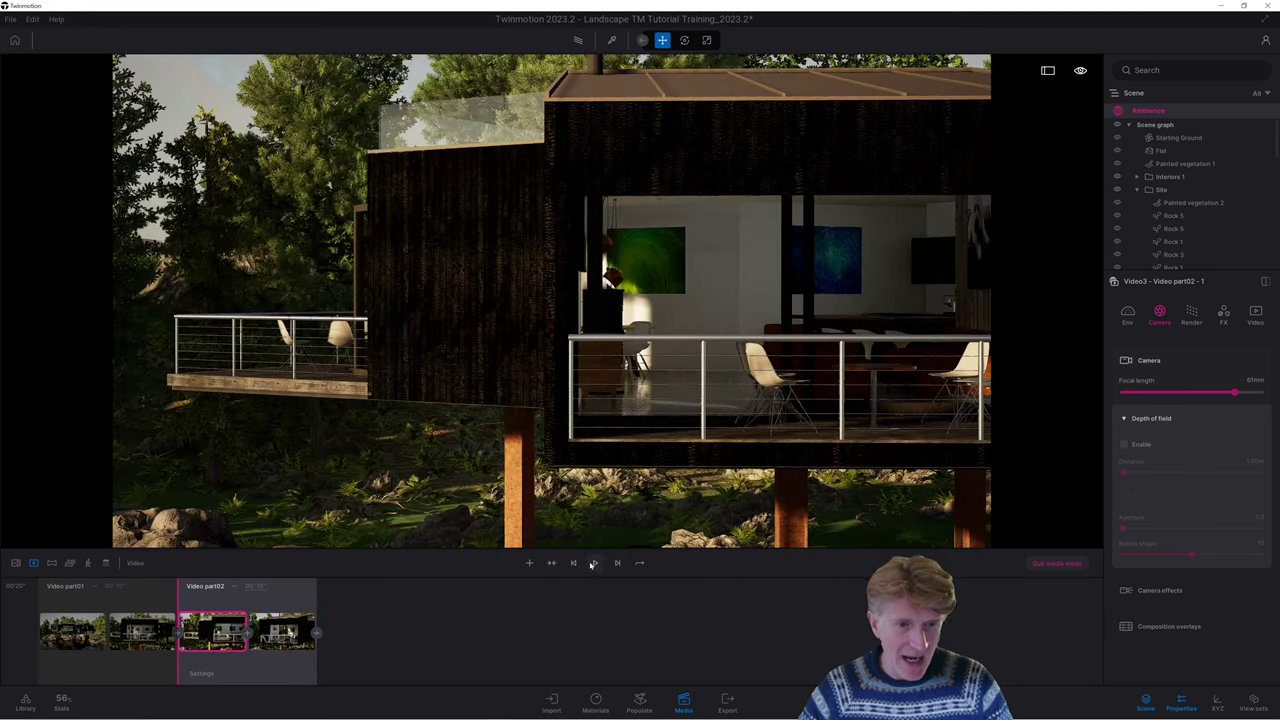
{"action": "left_click", "coordinate": [572, 563]}
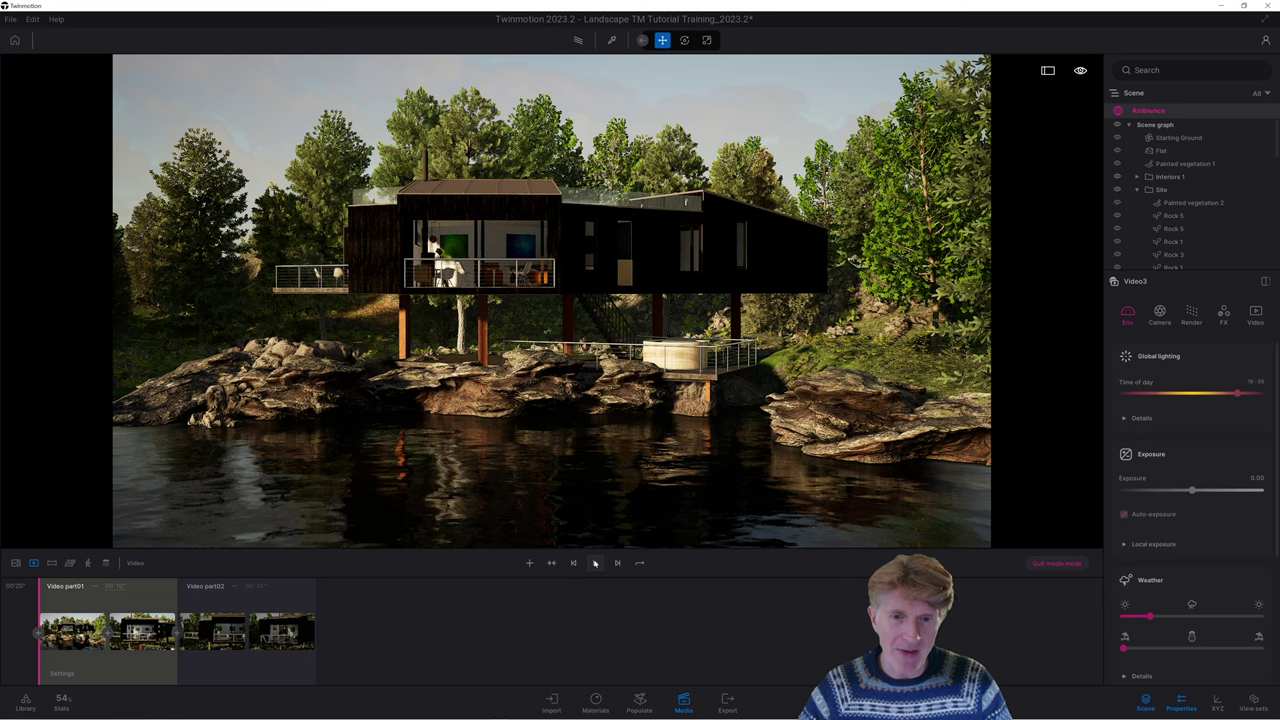
{"action": "left_click", "coordinate": [594, 563]}
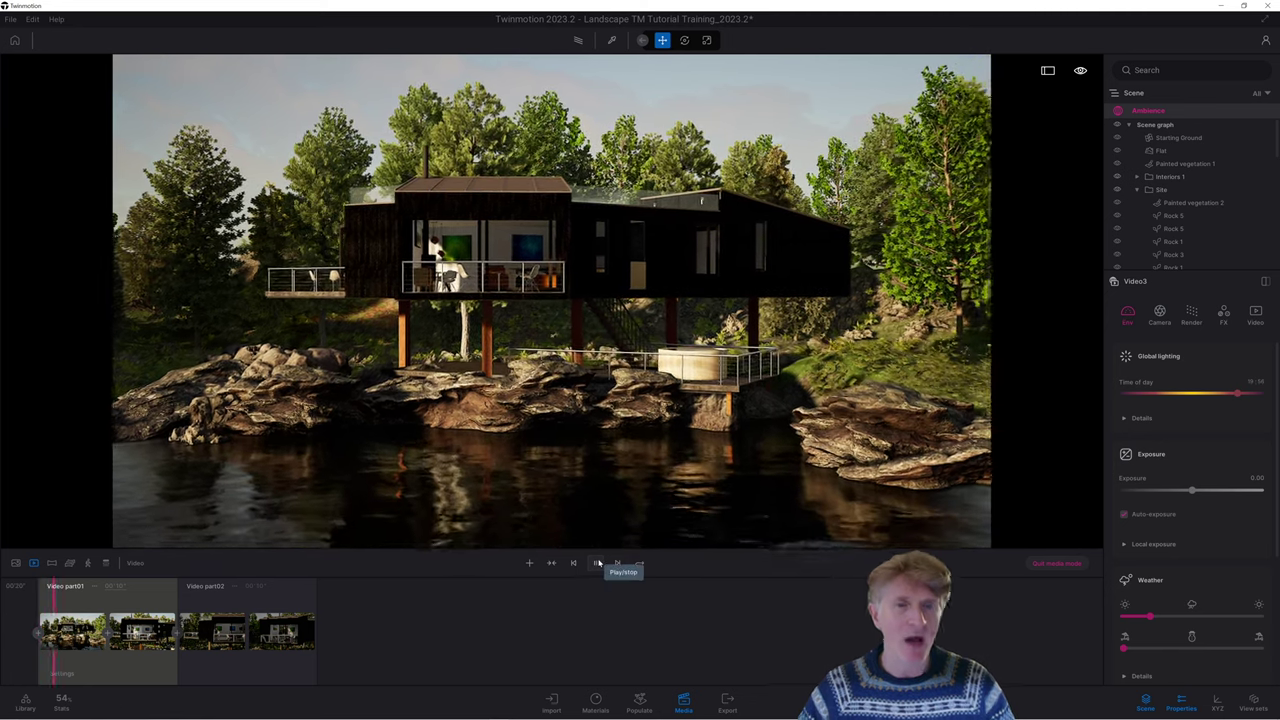
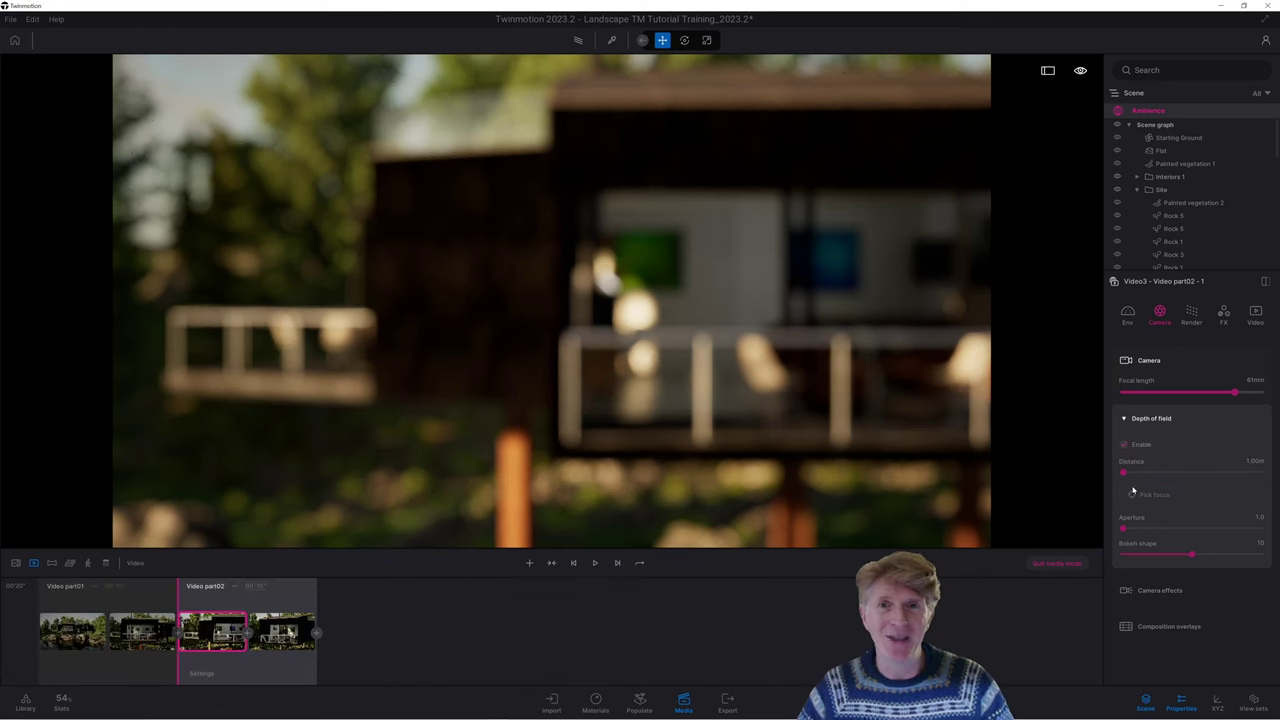
Set the depth of field distance of the first keyframe in Video part02 to 7 m
{"action": "left_click_drag", "start_coordinate": [1124, 473], "coordinate": [1118, 468]}
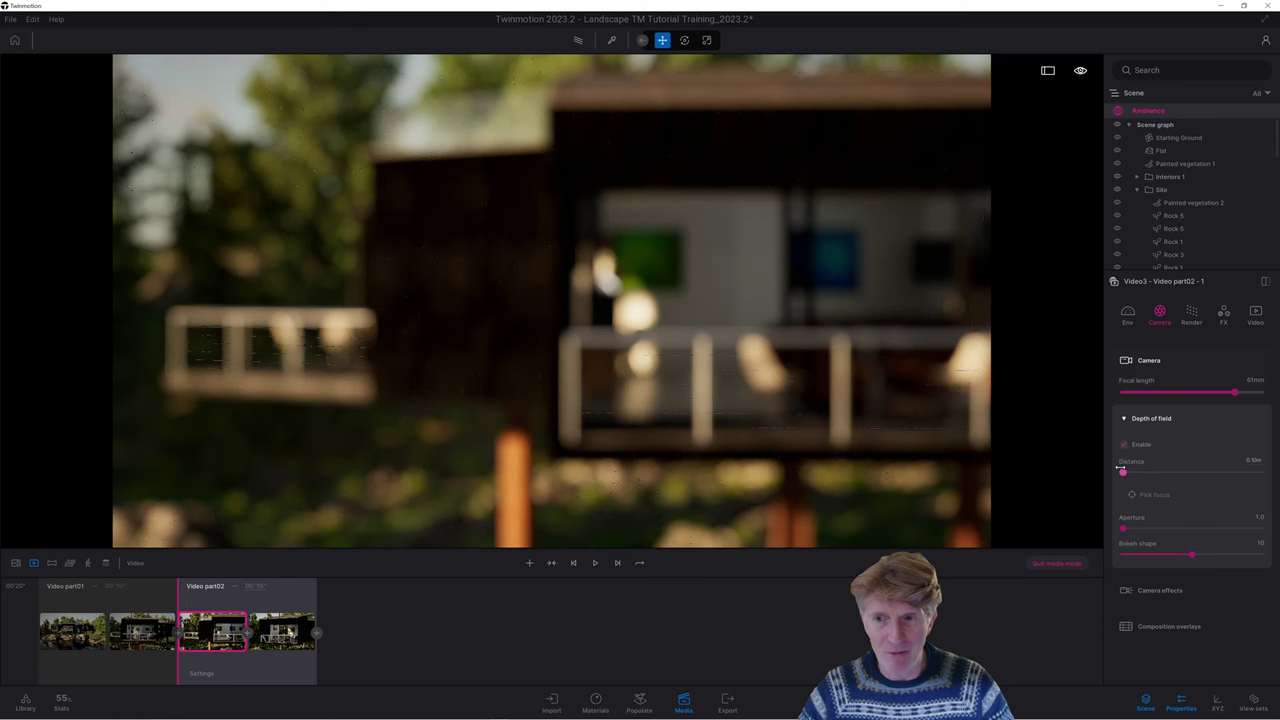
{"action": "left_click_drag", "start_coordinate": [1124, 473], "coordinate": [1125, 474]}
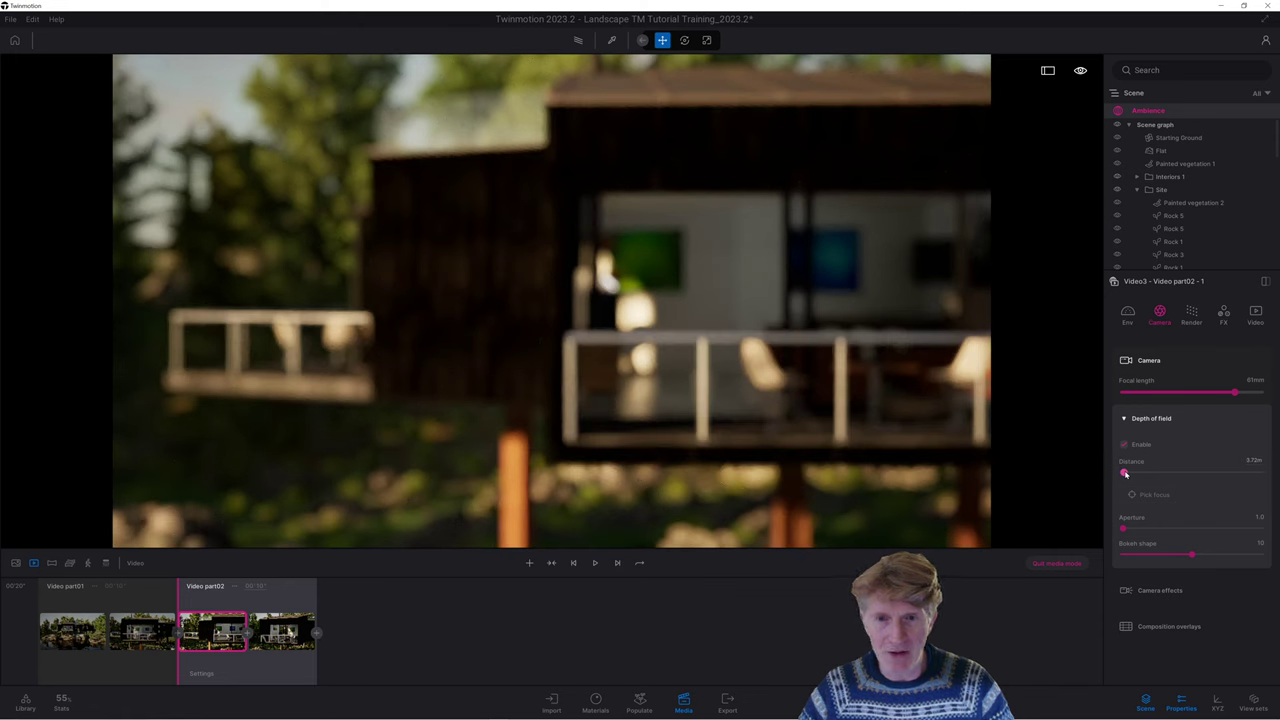
{"action": "left_click_drag", "start_coordinate": [1125, 474], "coordinate": [1126, 472]}
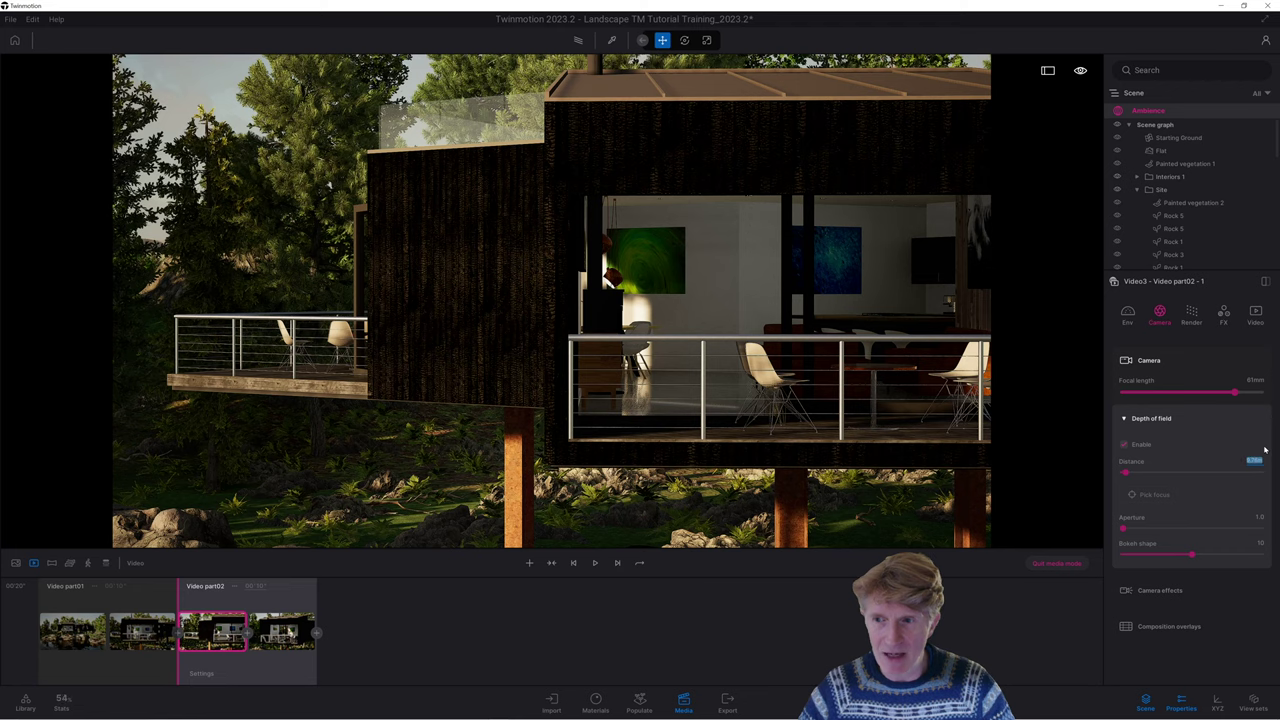
{"action": "key", "text": "Return"}
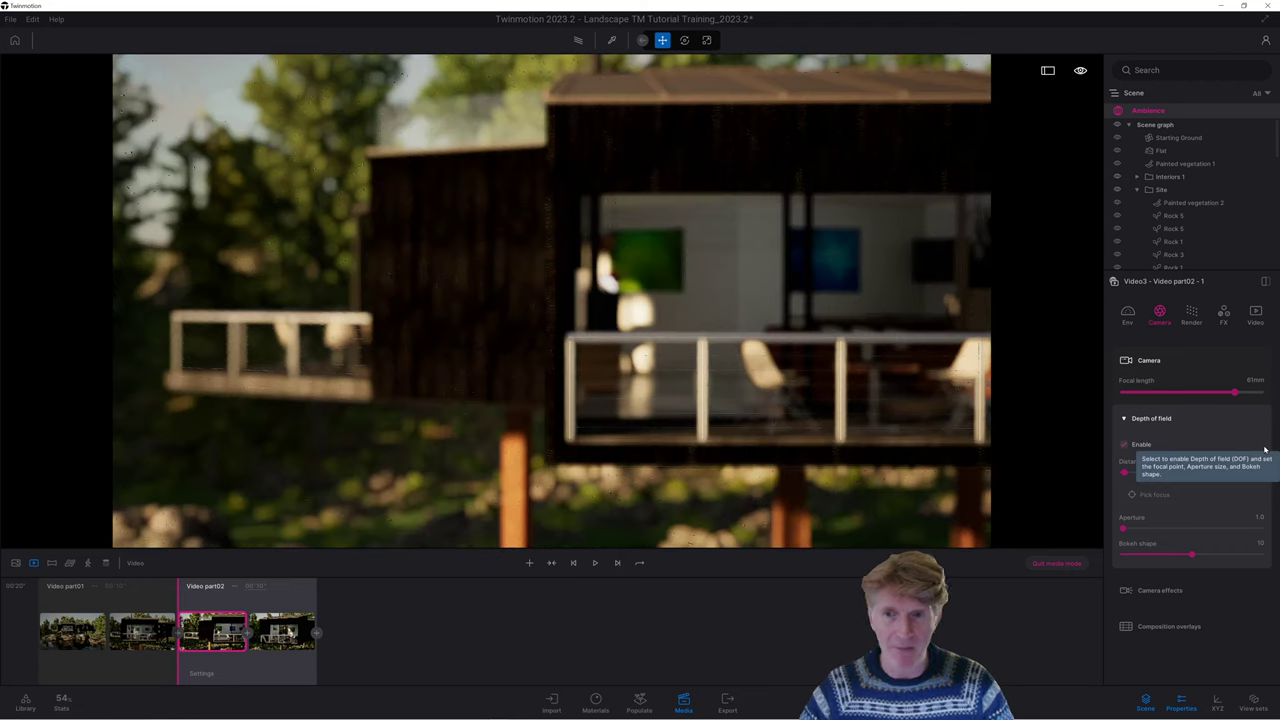
{"action": "left_click", "coordinate": [1256, 460]}
{"action": "type", "text": "7"}
{"action": "key", "text": "Return"}
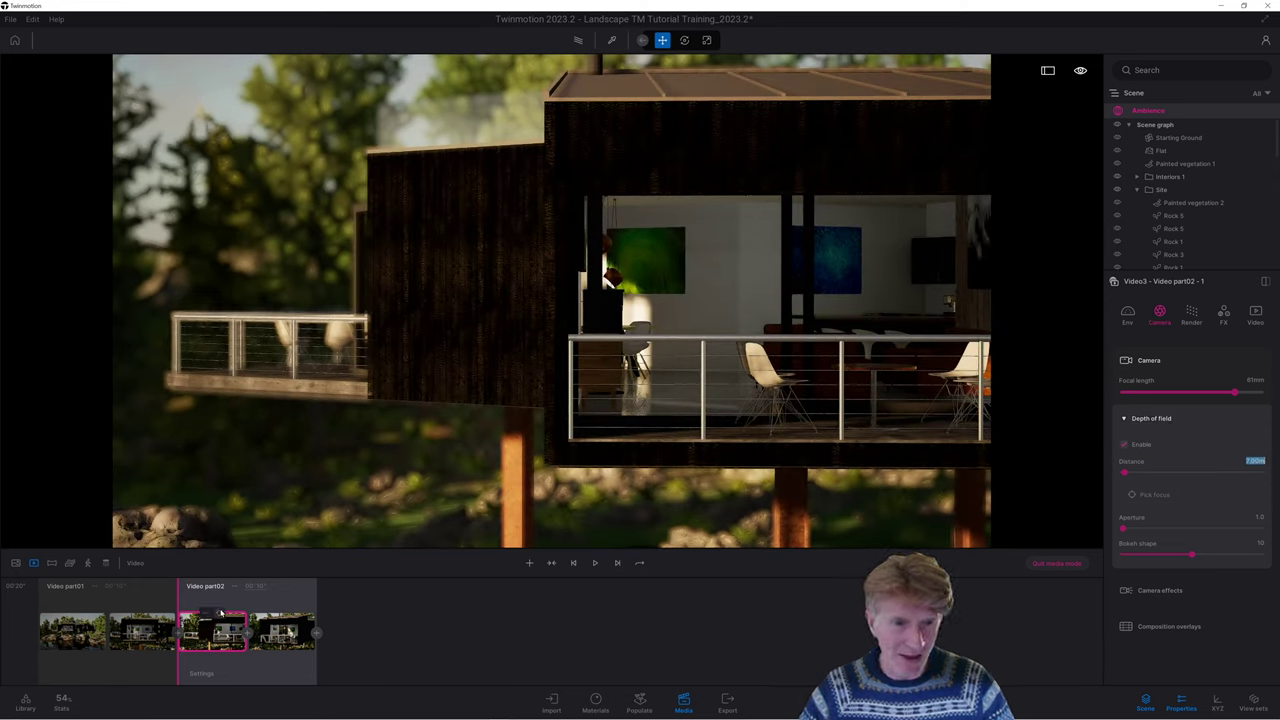
Enable depth of field at a 7 m distance on the second keyframe of Video part02, and play the part back
{"action": "left_click", "coordinate": [285, 628]}
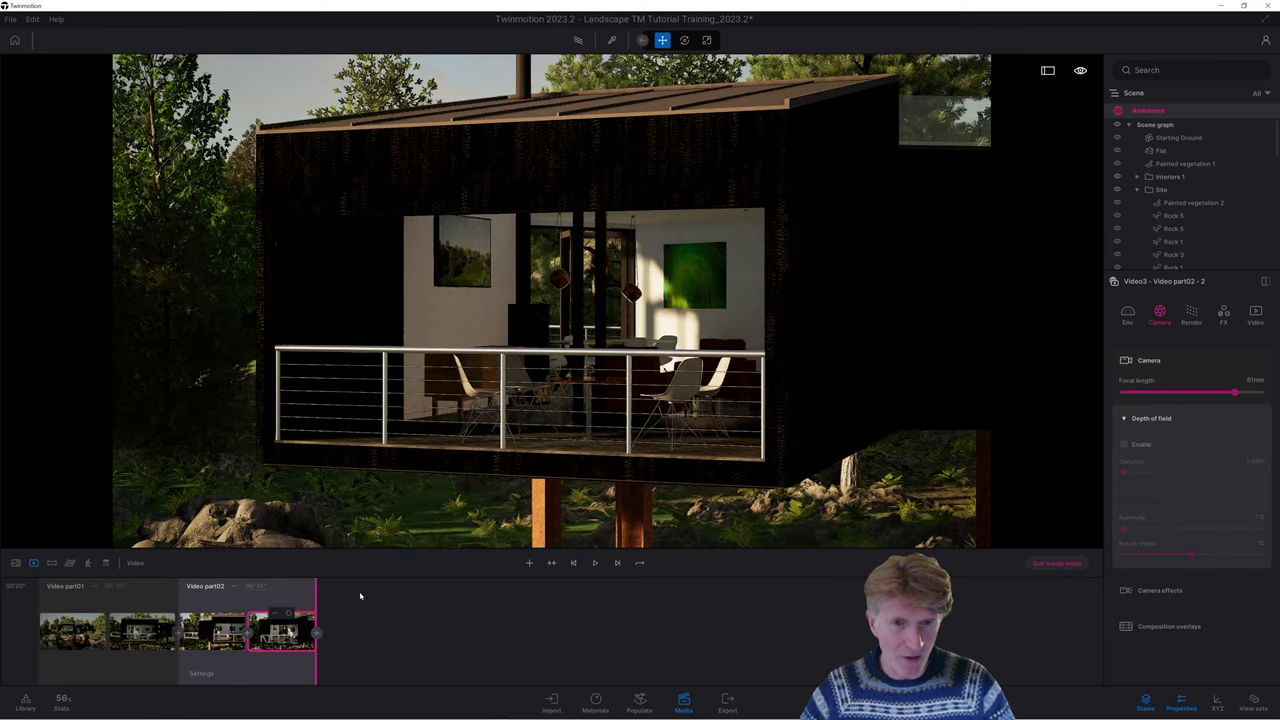
{"action": "left_click", "coordinate": [1124, 445]}
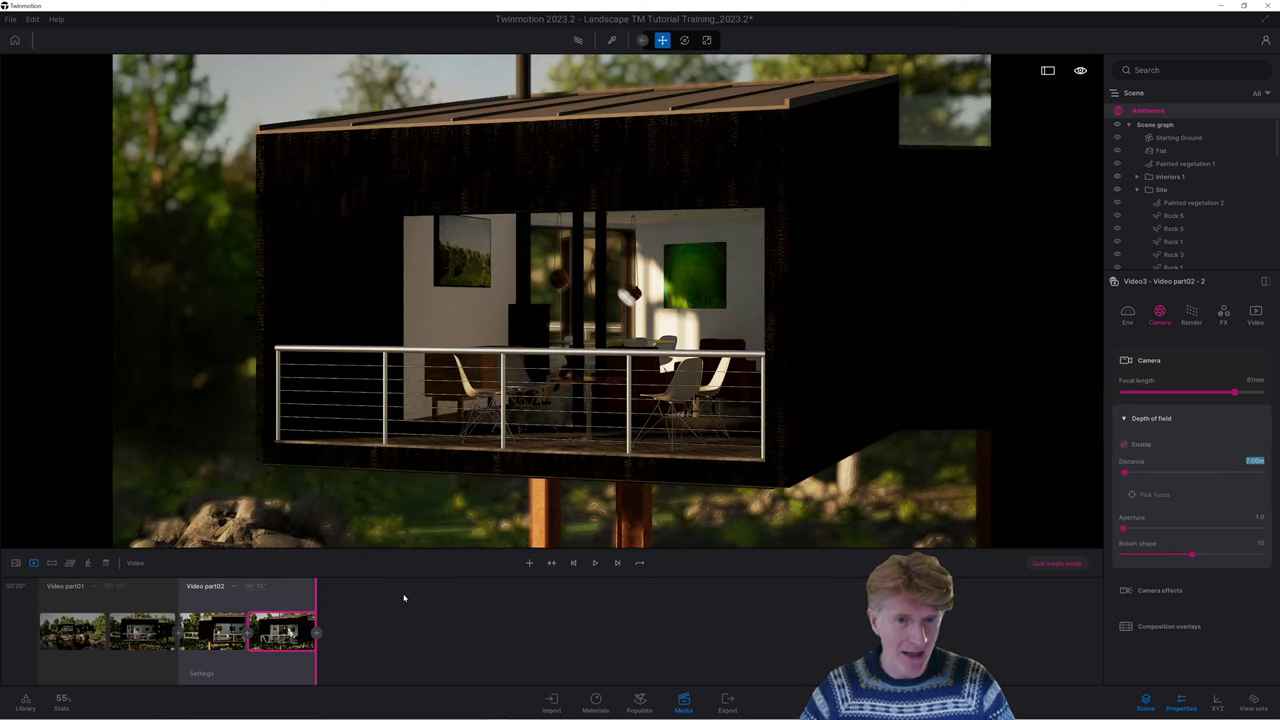
{"action": "left_click", "coordinate": [576, 563]}
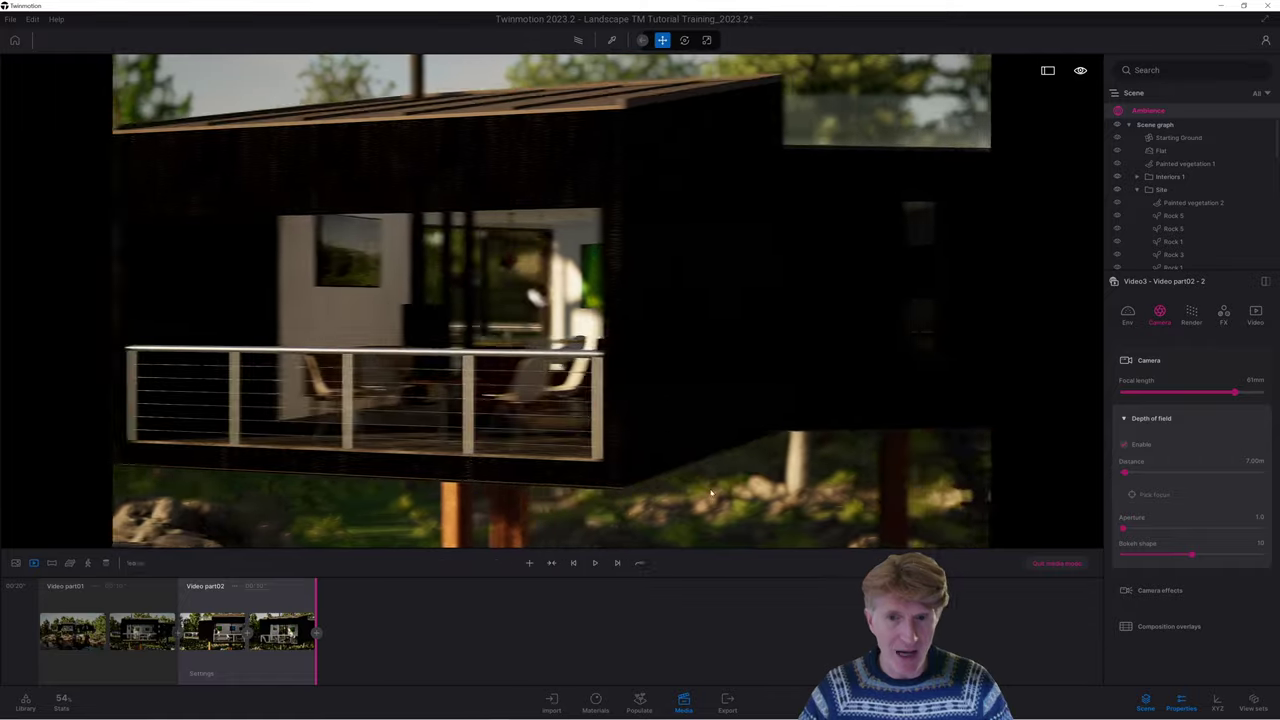
Add a third video part starting at the balcony view, with a second keyframe moved through the glazing towards the pendant lamps
{"action": "left_click", "coordinate": [285, 632]}
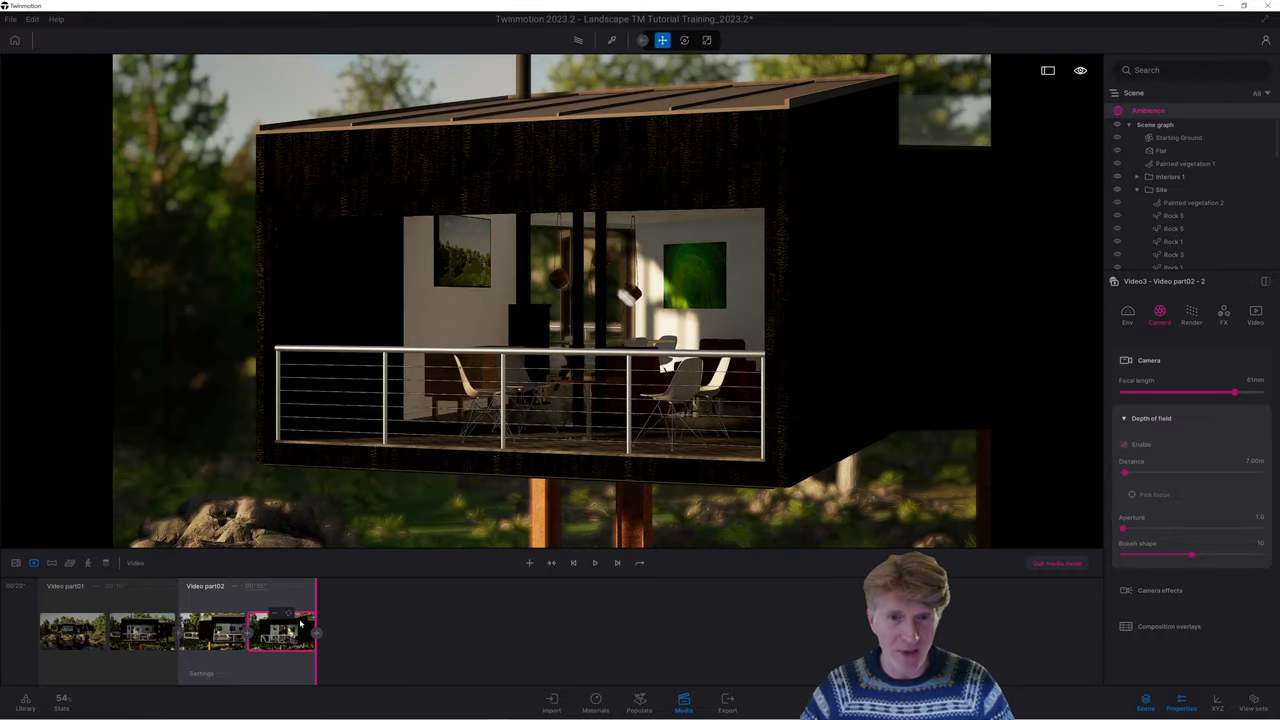
{"action": "left_click", "coordinate": [529, 563]}
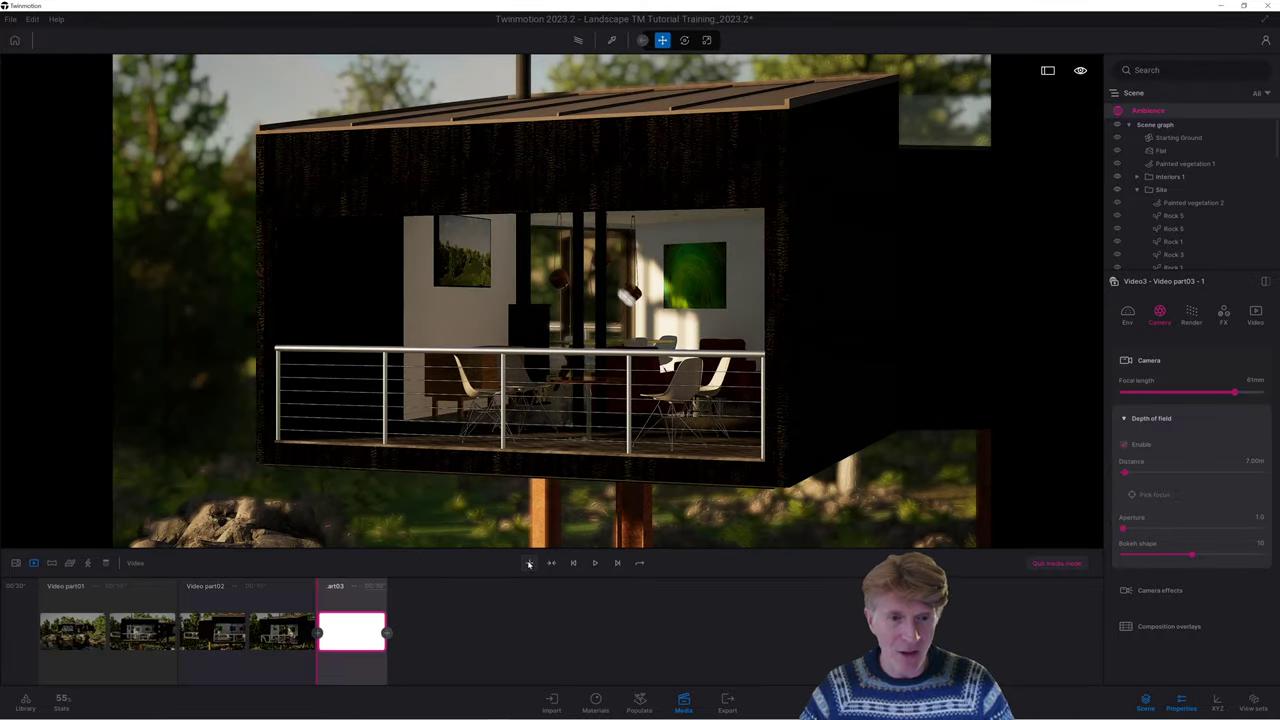
{"action": "scroll", "coordinate": [537, 507], "scroll_direction": "up", "scroll_amount": 6}
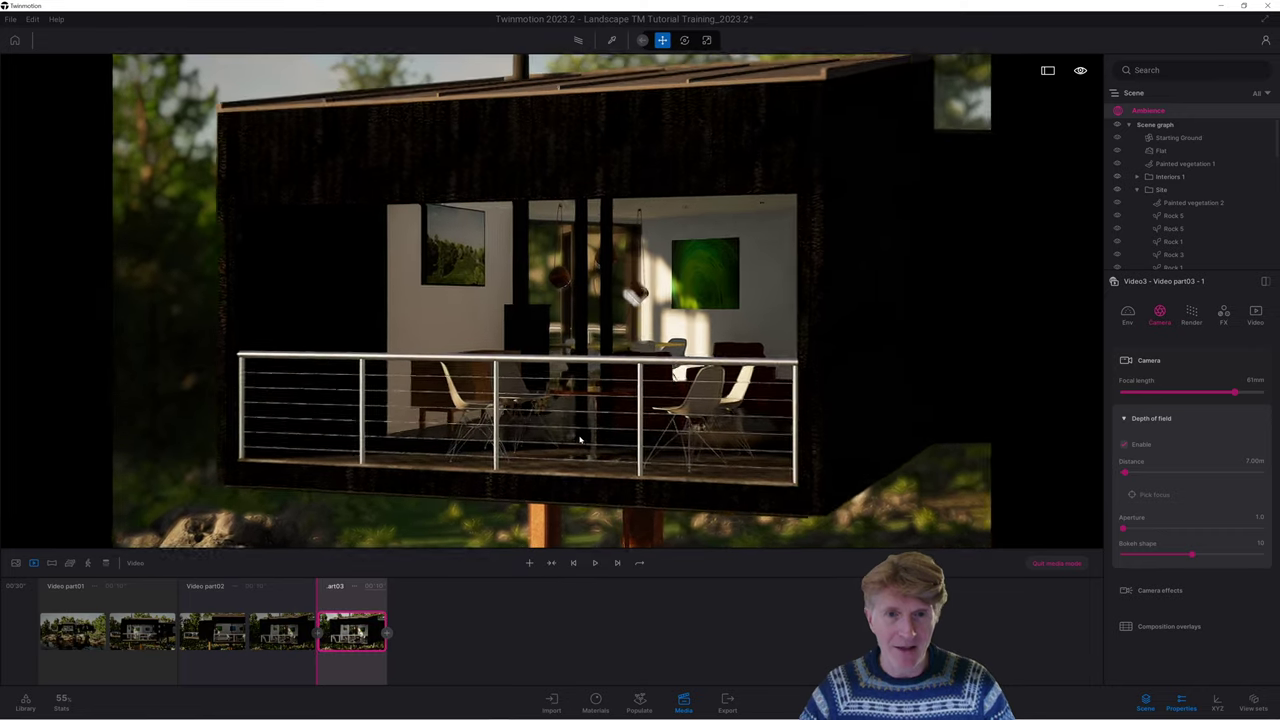
{"action": "scroll", "coordinate": [582, 439], "scroll_direction": "up", "scroll_amount": 6}
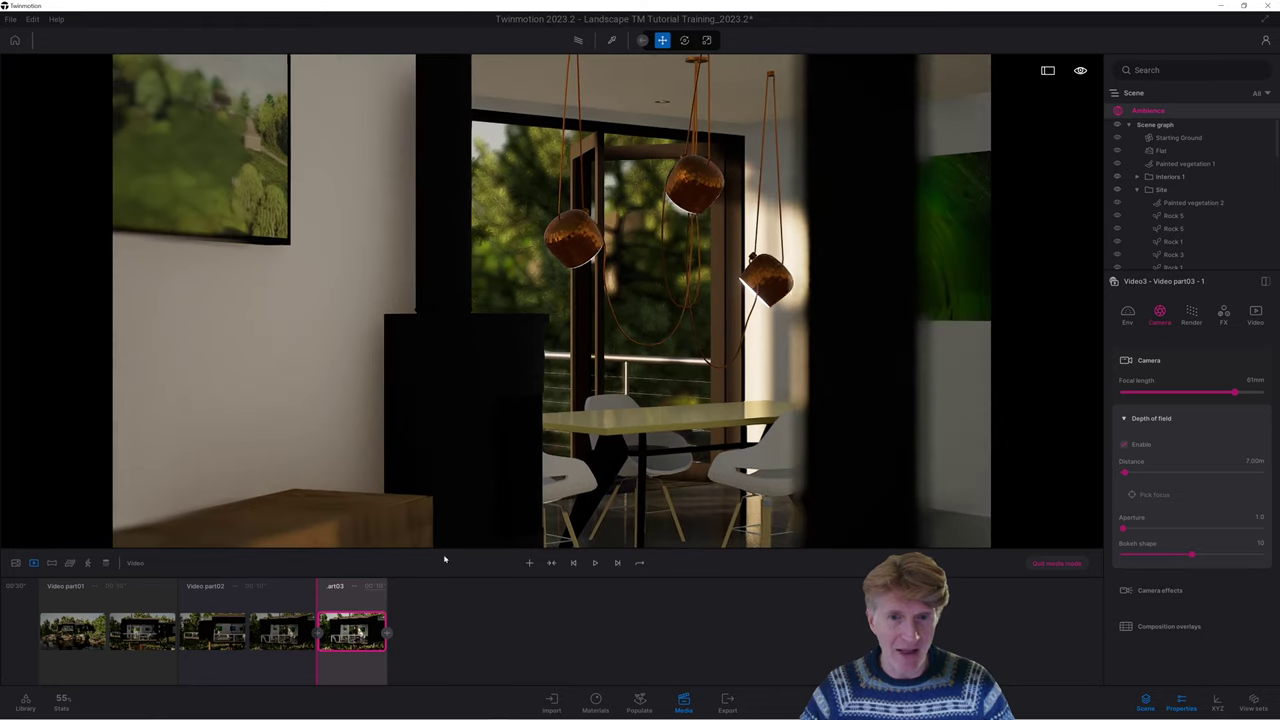
{"action": "left_click", "coordinate": [388, 634]}
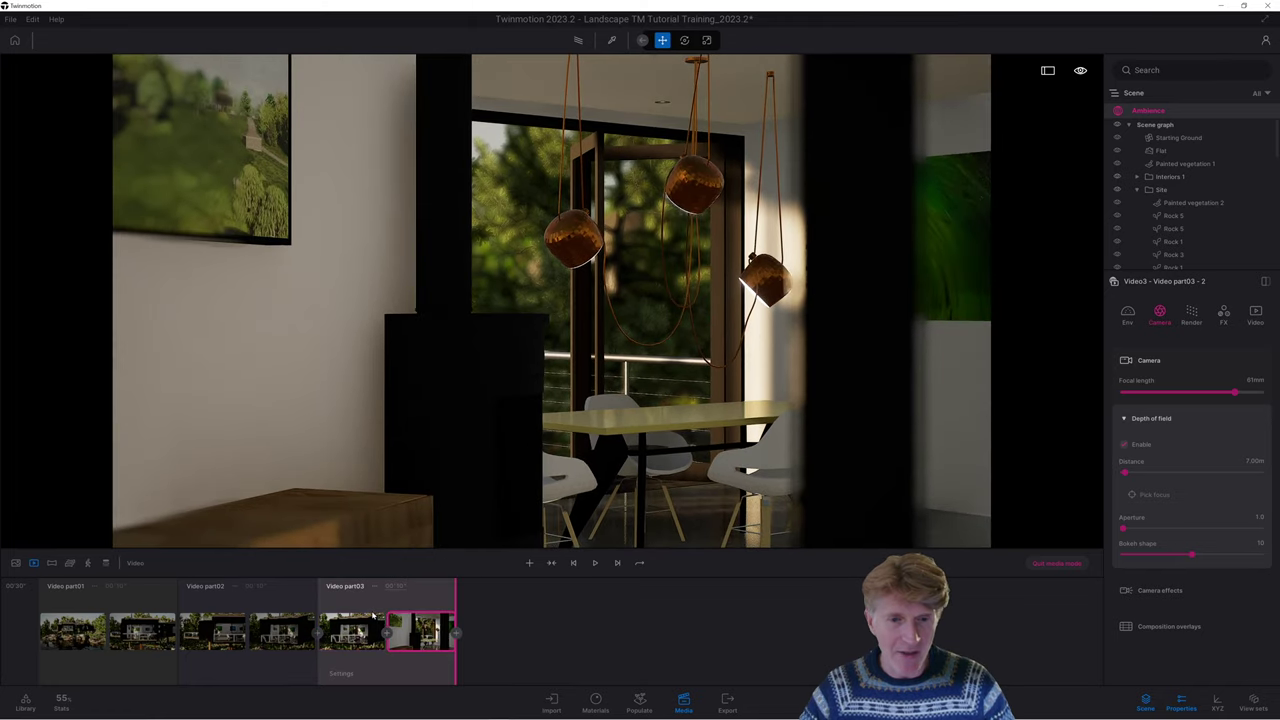
Play back Video part03 from its start to review the move into the house
{"action": "left_click", "coordinate": [574, 564]}
{"action": "left_click", "coordinate": [594, 563]}
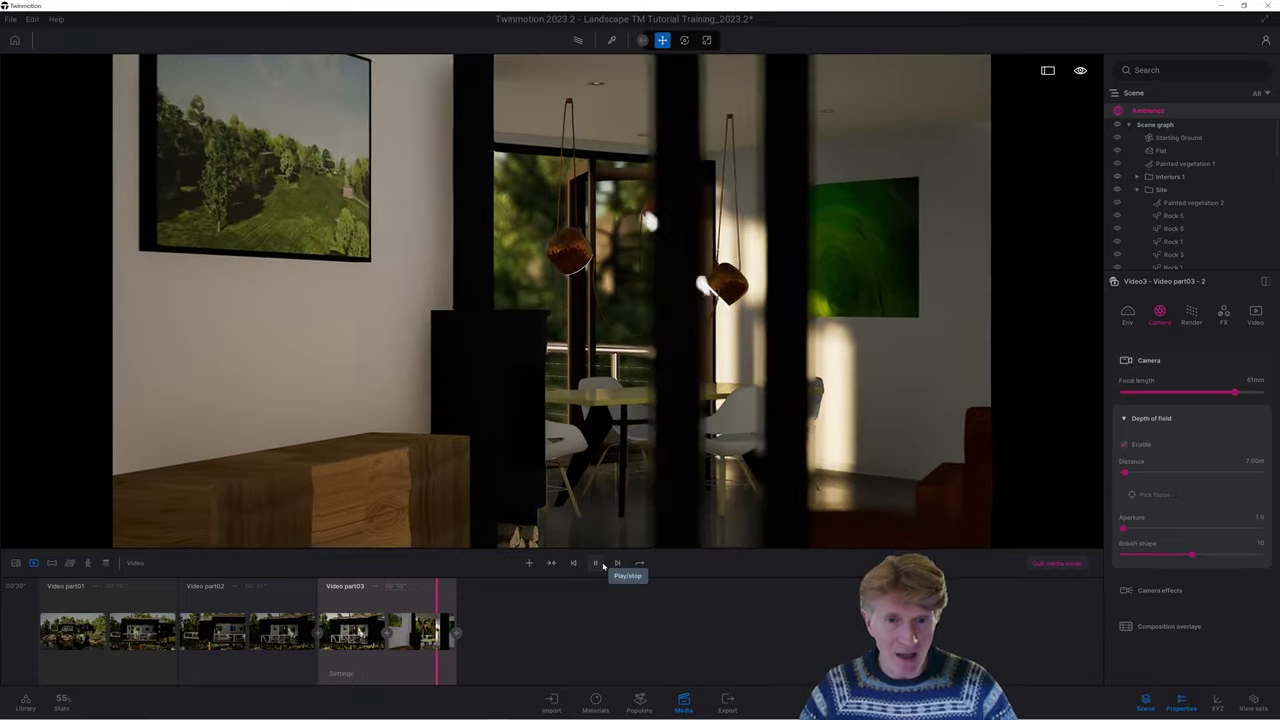
{"action": "left_click", "coordinate": [603, 566]}
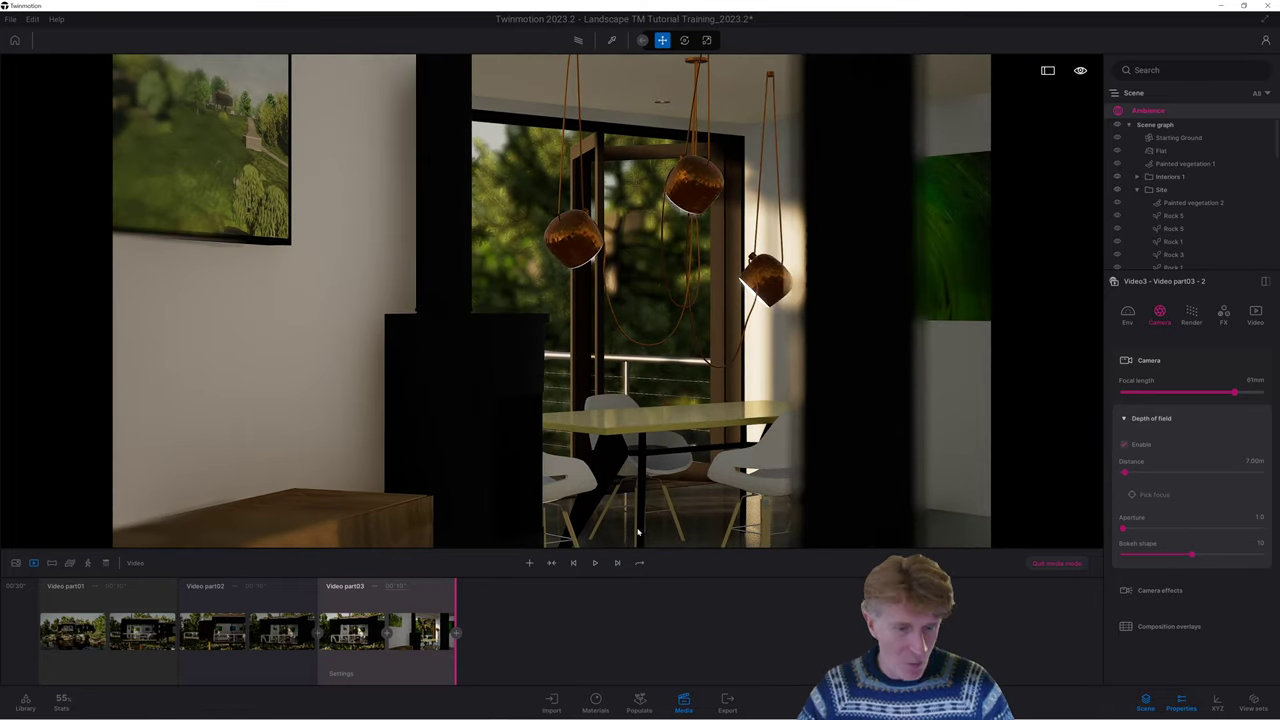
Add a third keyframe to Video part03 framed closely on the dining table and pendant lamps, and play the part back
{"action": "scroll", "coordinate": [666, 500], "scroll_direction": "up", "scroll_amount": 3}
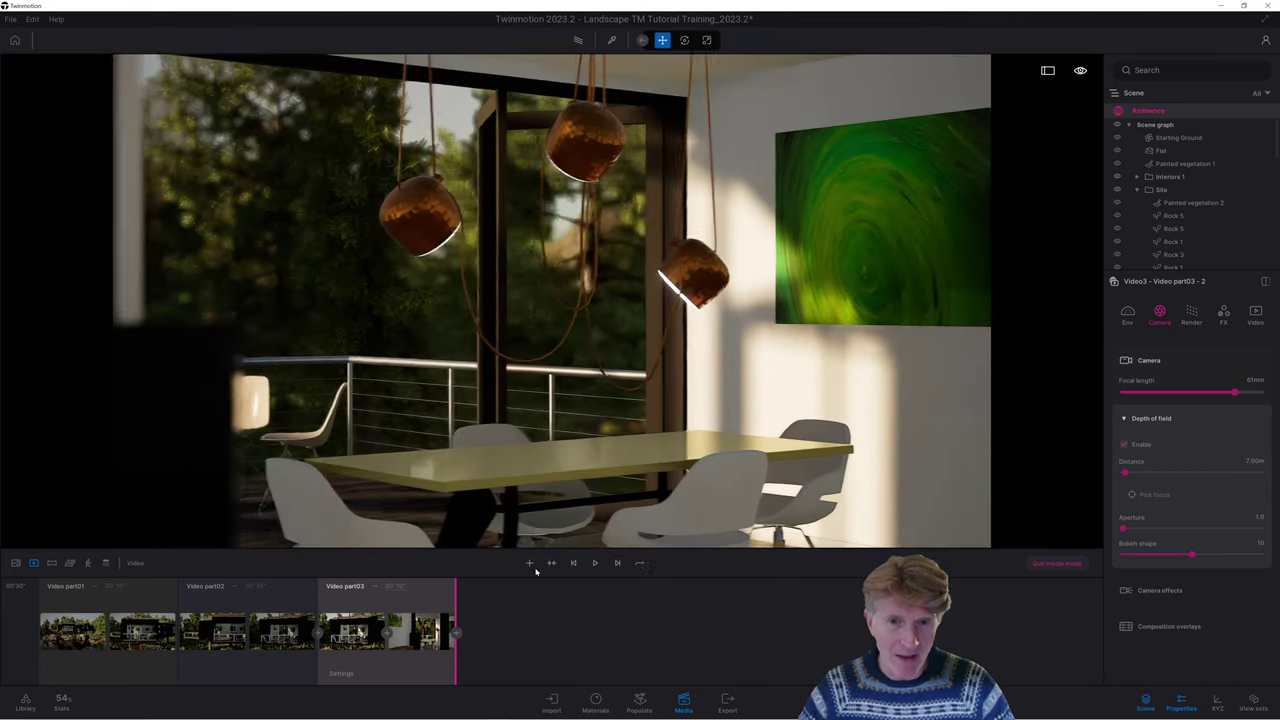
{"action": "scroll", "coordinate": [543, 531], "scroll_direction": "up", "scroll_amount": 3}
{"action": "scroll", "coordinate": [543, 531], "scroll_direction": "up", "scroll_amount": 2}
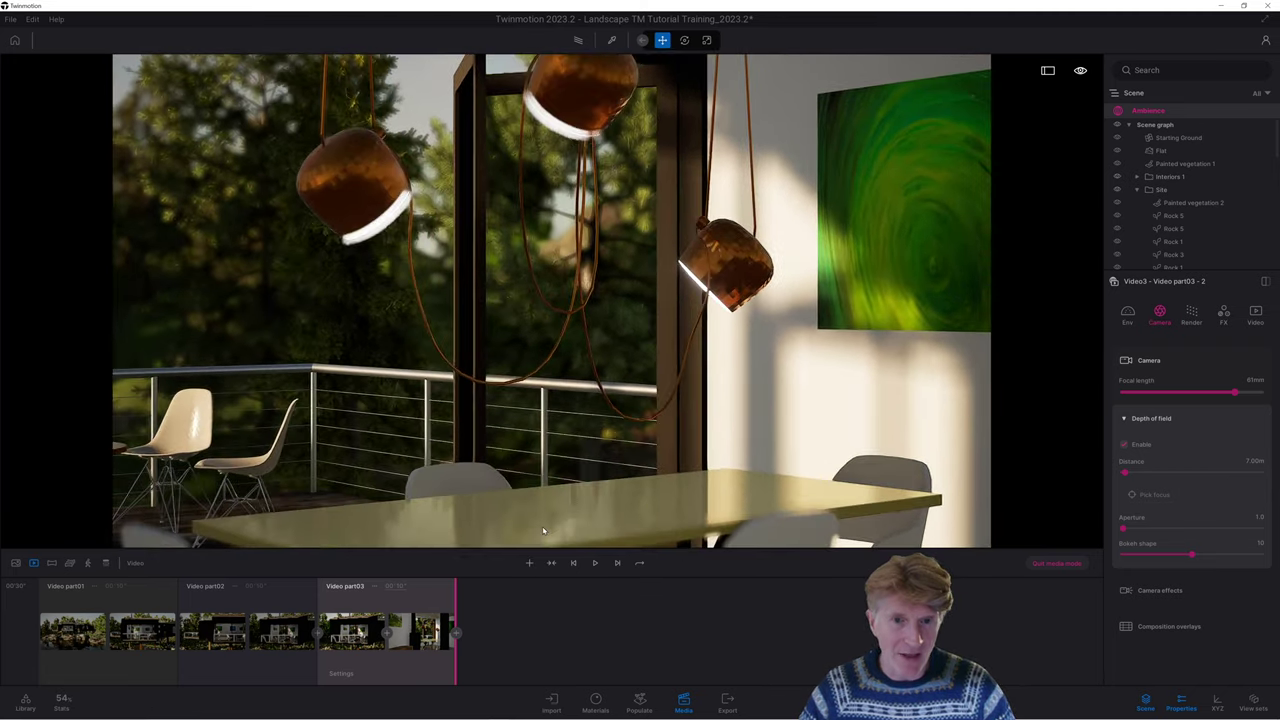
{"action": "left_click", "coordinate": [456, 631]}
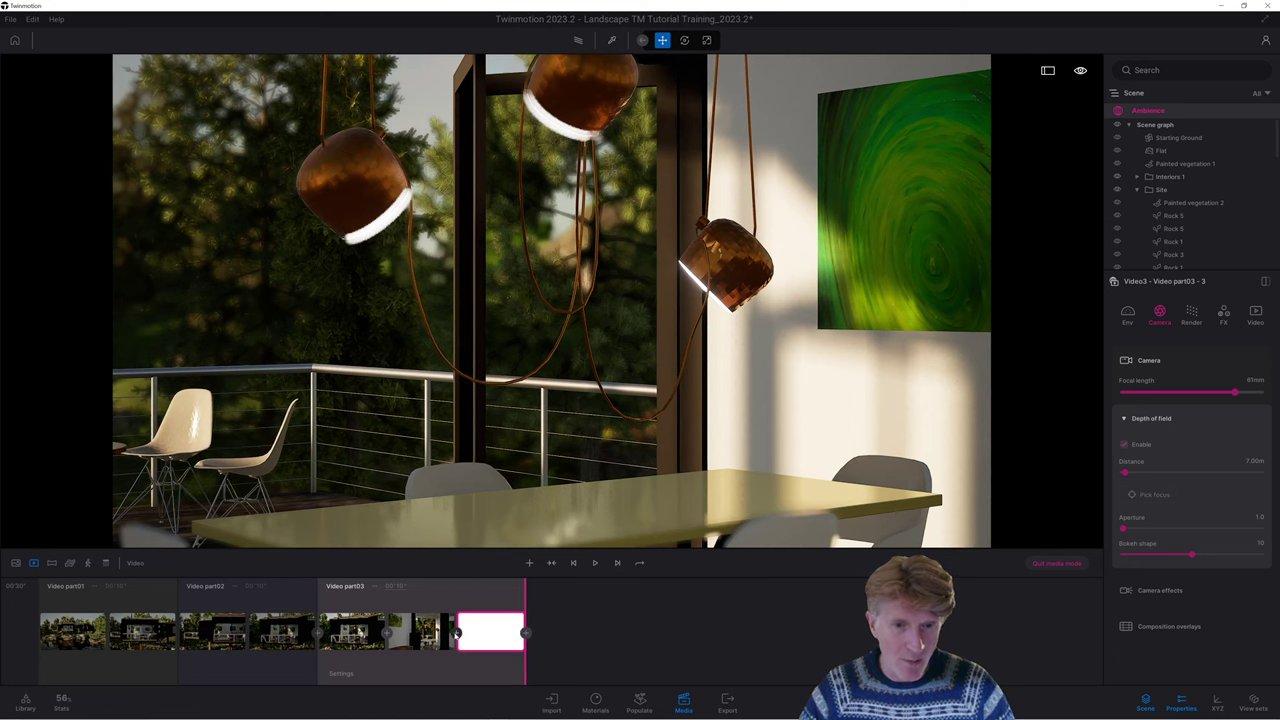
{"action": "left_click", "coordinate": [574, 564]}
{"action": "left_click", "coordinate": [595, 563]}
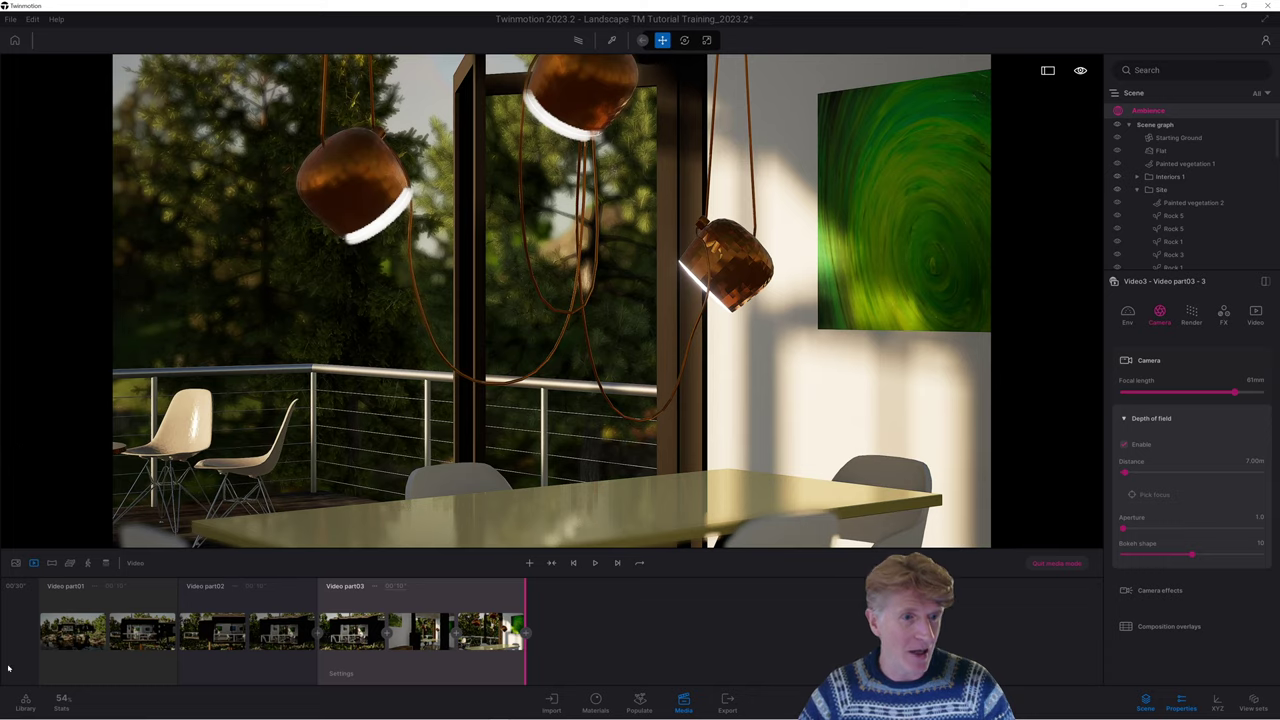
Place the Laptop open and Phone ON objects from the living room electronic appliances at opposite ends of the dining table
{"action": "left_click", "coordinate": [25, 700]}
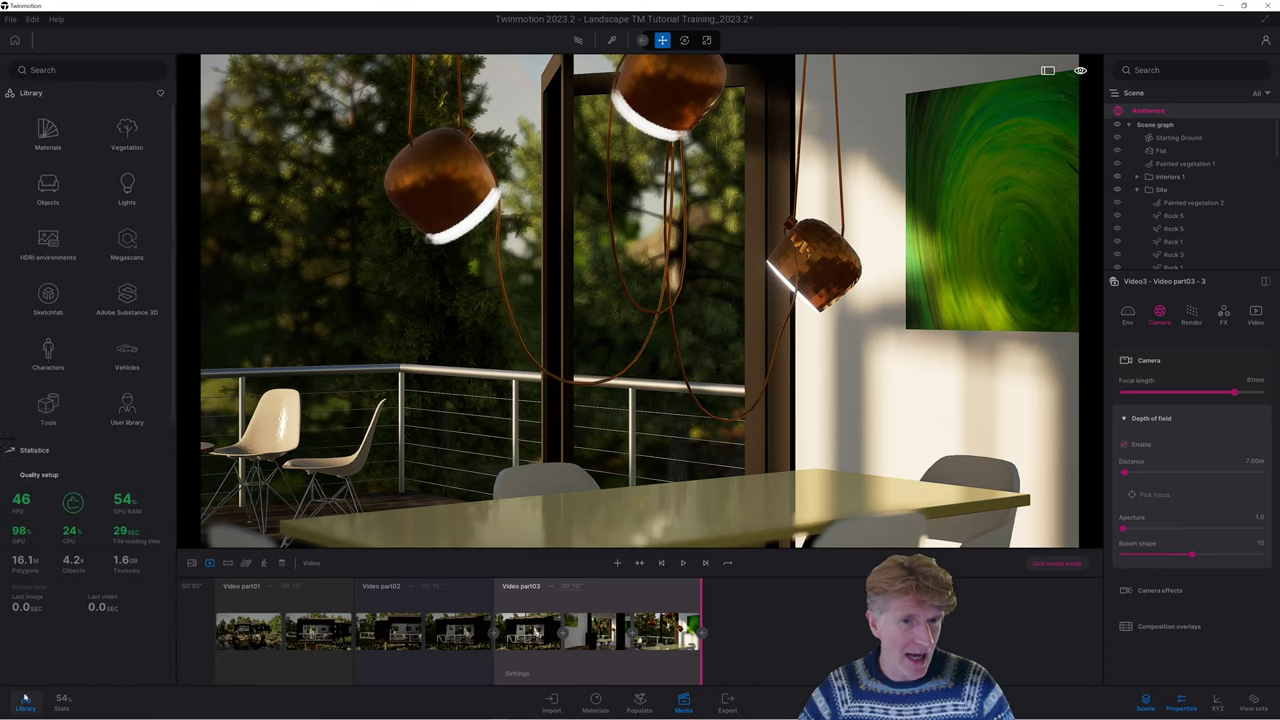
{"action": "left_click", "coordinate": [47, 186]}
{"action": "left_click", "coordinate": [45, 135]}
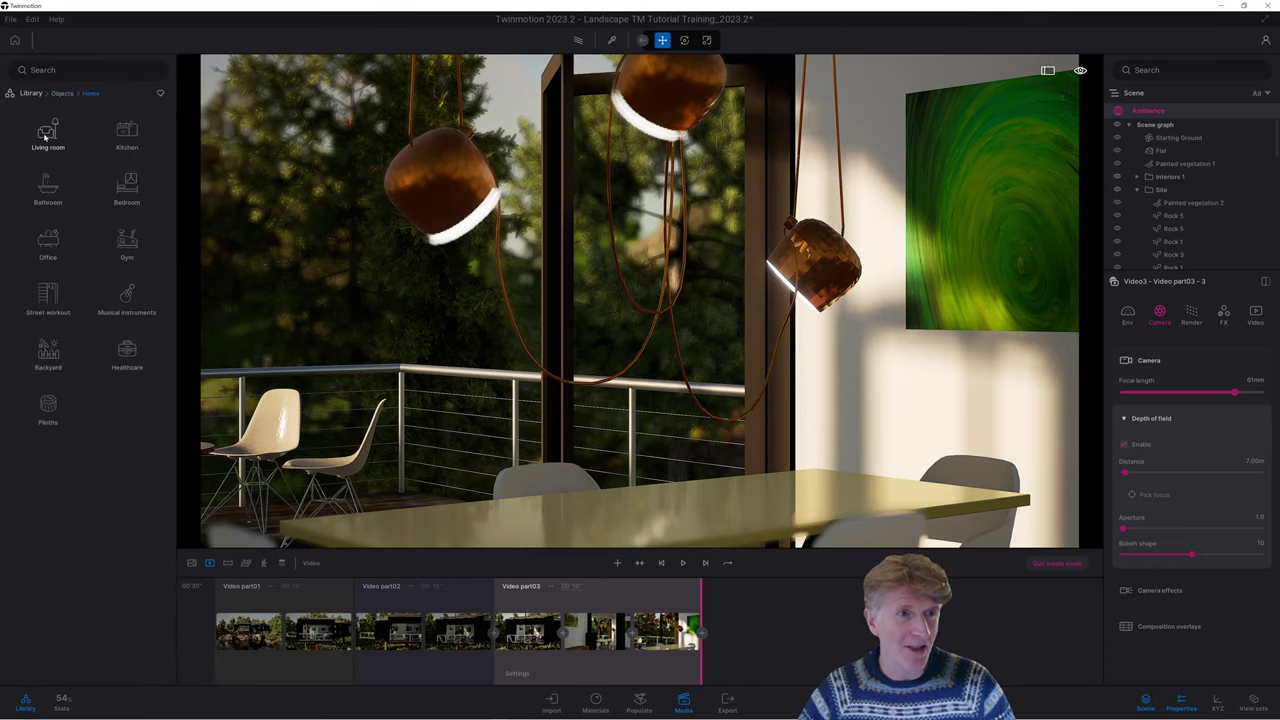
{"action": "left_click", "coordinate": [46, 138]}
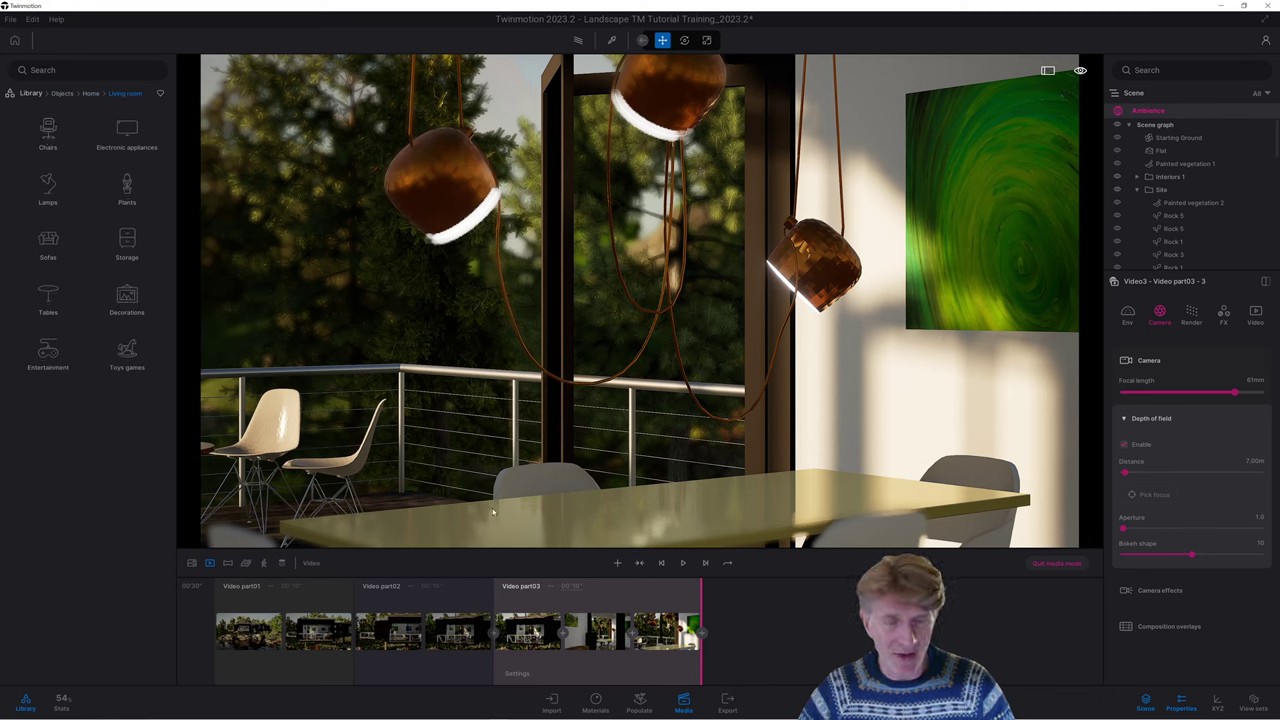
{"action": "left_click", "coordinate": [122, 135]}
{"action": "left_click_drag", "start_coordinate": [127, 290], "coordinate": [889, 497]}
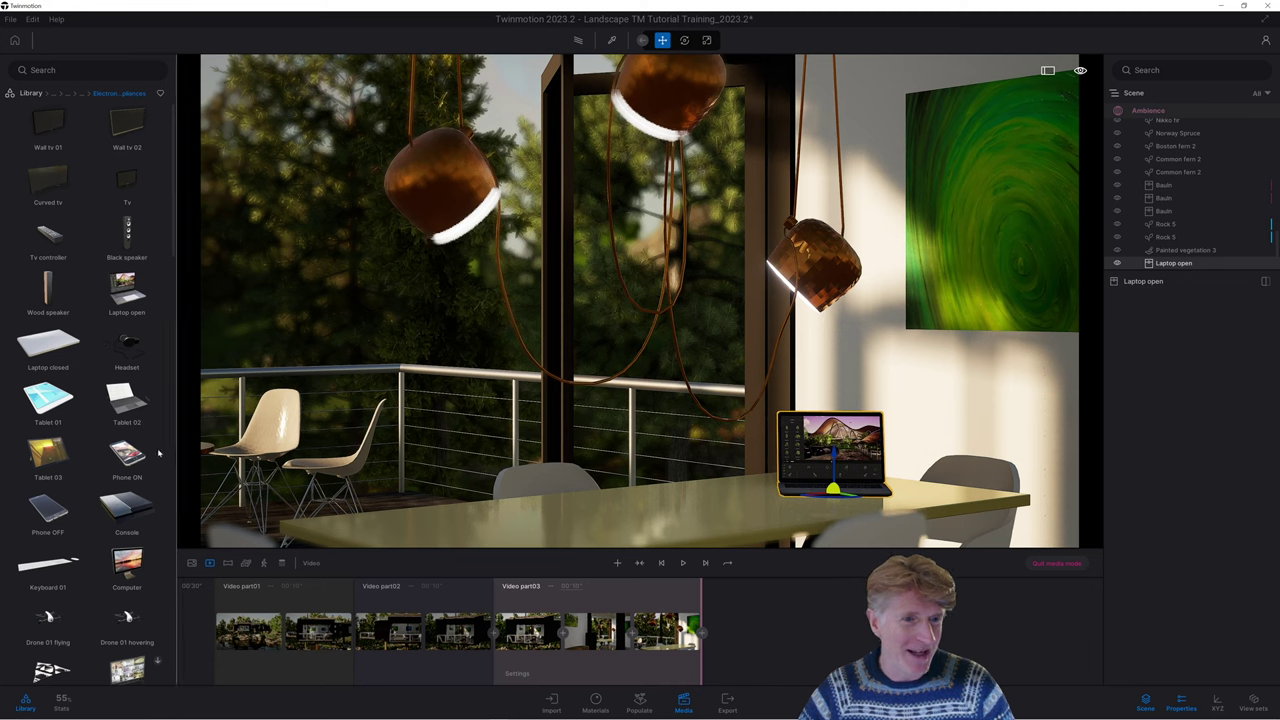
{"action": "left_click_drag", "start_coordinate": [127, 455], "coordinate": [363, 533]}
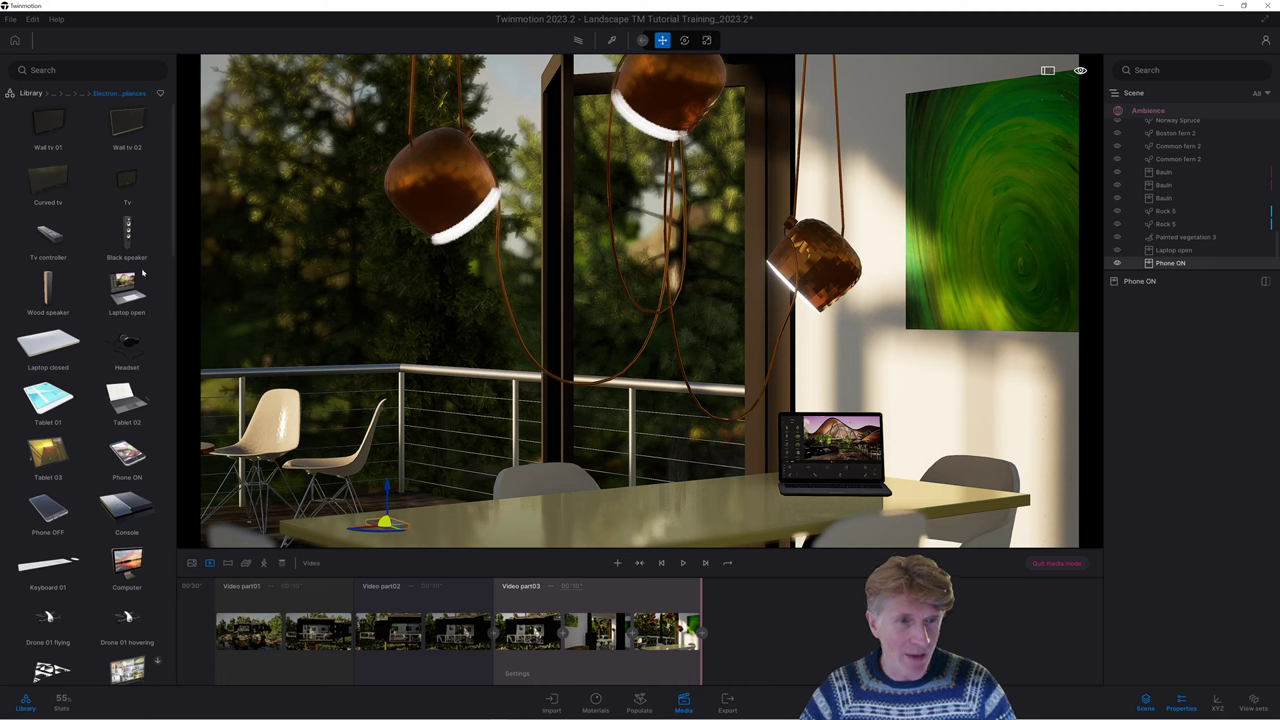
Place an Orchid 05 plant from the living room plants on the dining table between the phone and the laptop
{"action": "left_click", "coordinate": [34, 94]}
{"action": "left_click", "coordinate": [50, 185]}
{"action": "left_click", "coordinate": [50, 130]}
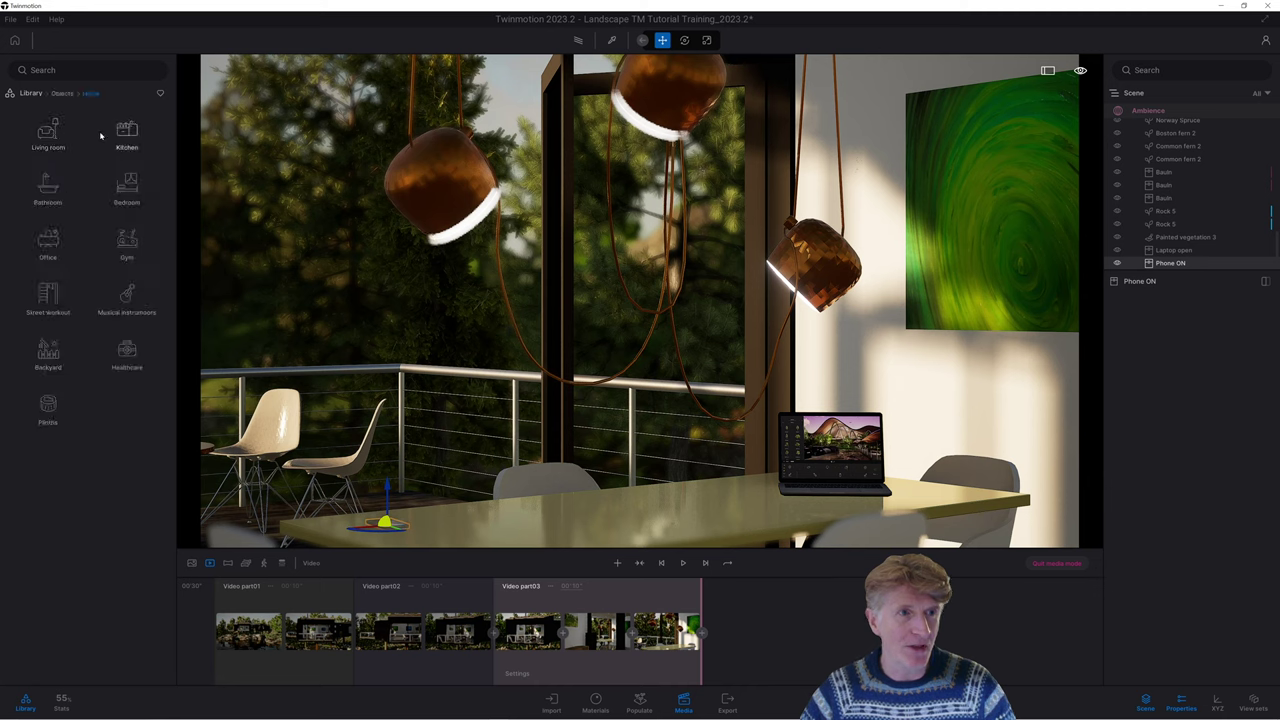
{"action": "left_click", "coordinate": [127, 185]}
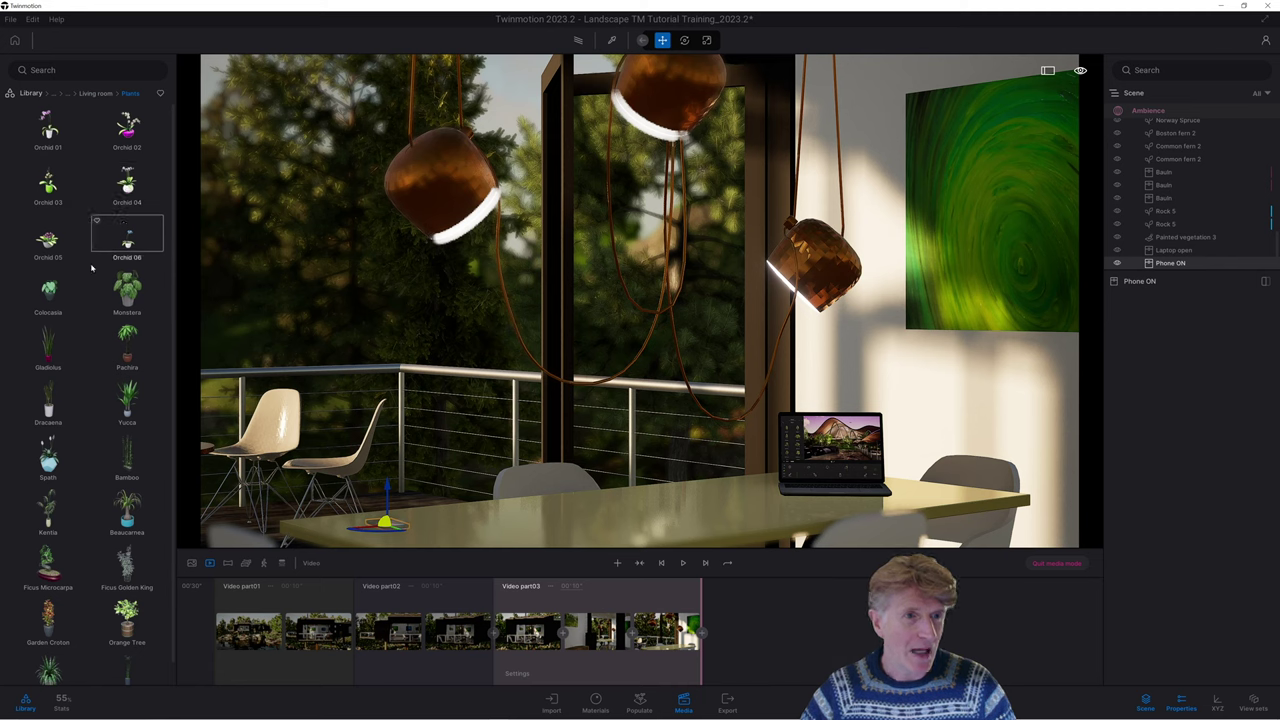
{"action": "left_click_drag", "start_coordinate": [48, 240], "coordinate": [660, 520]}
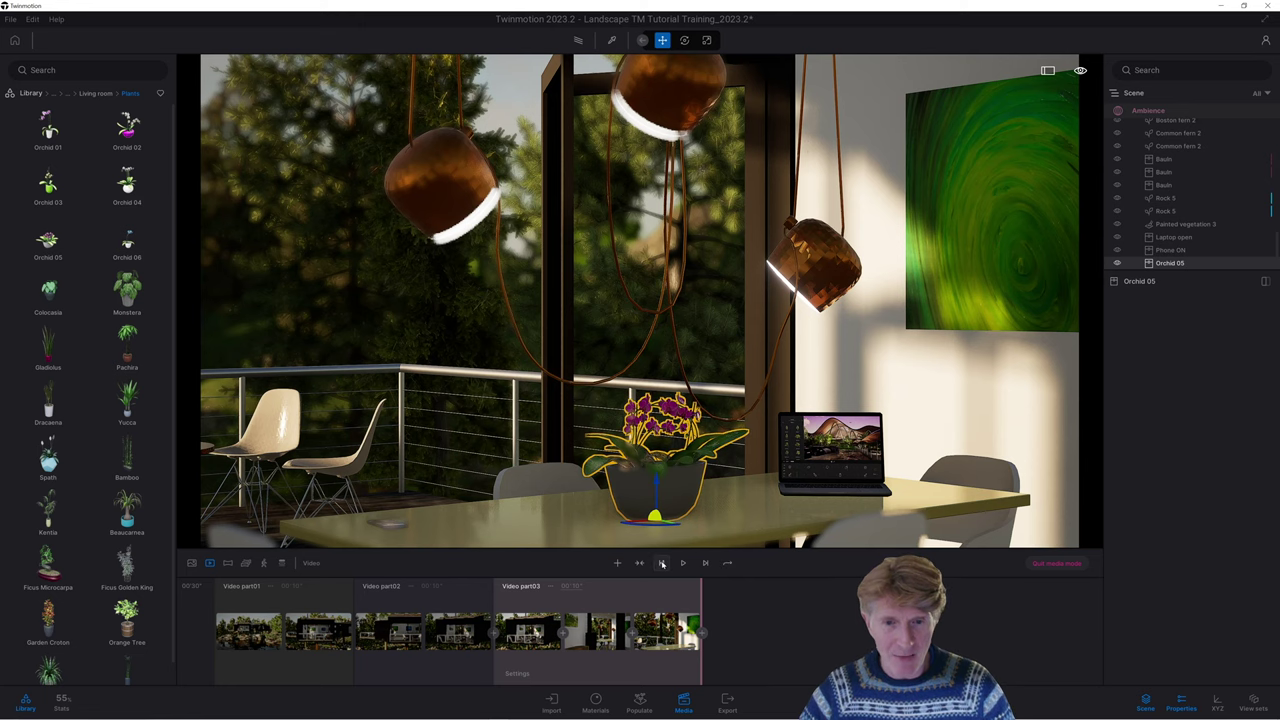
Replay Video part03 from its start to review the shot with the objects placed on the dining table
{"action": "left_click", "coordinate": [662, 563]}
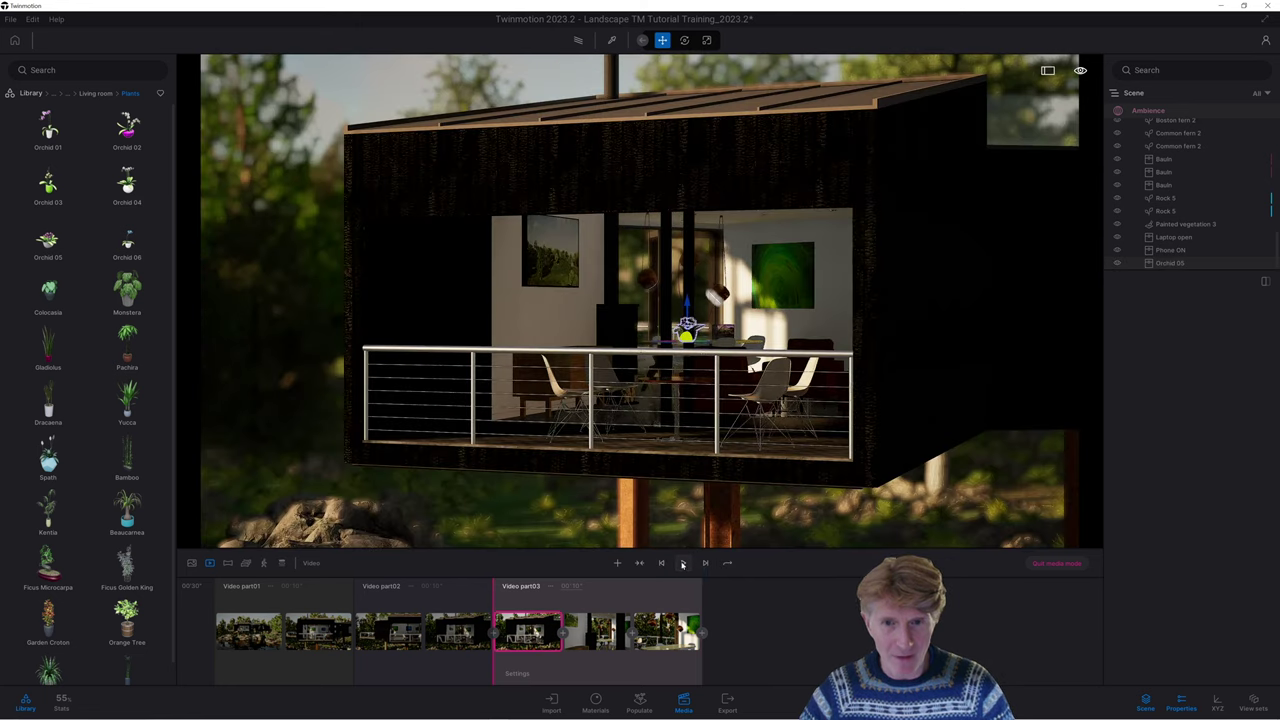
{"action": "key", "text": "space"}
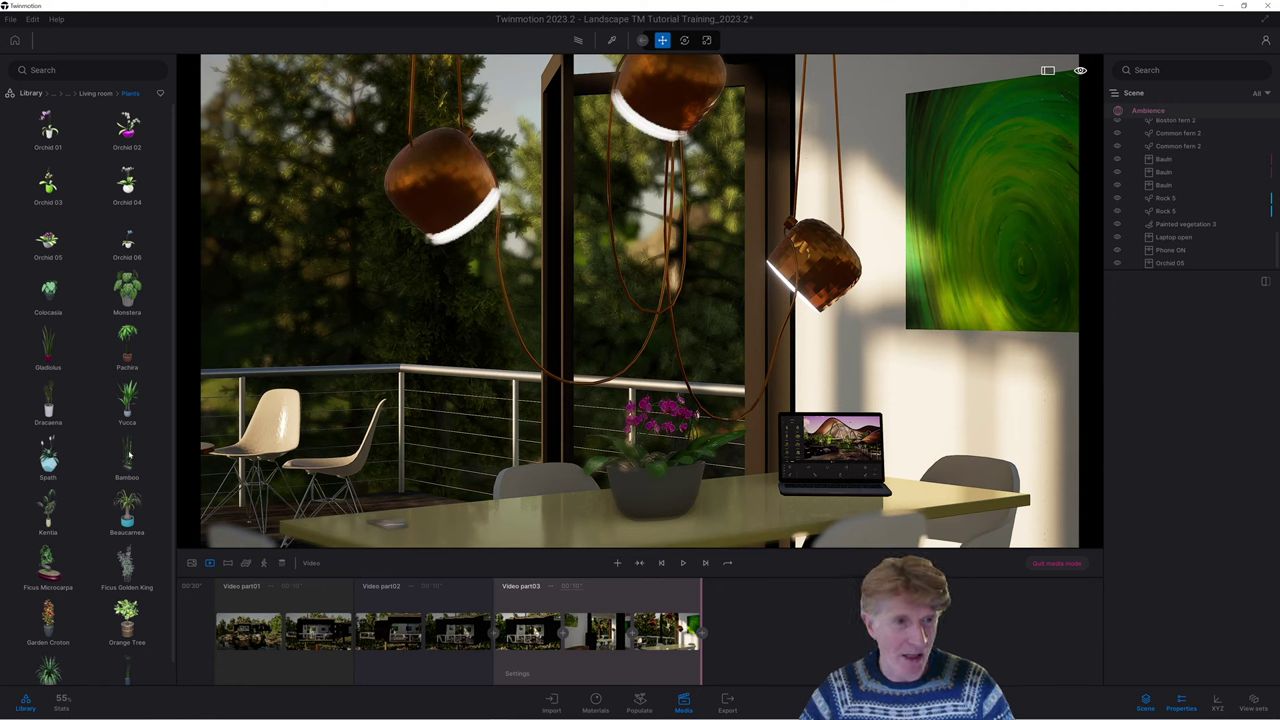
{"action": "scroll", "coordinate": [128, 455], "scroll_direction": "down", "scroll_amount": 1}
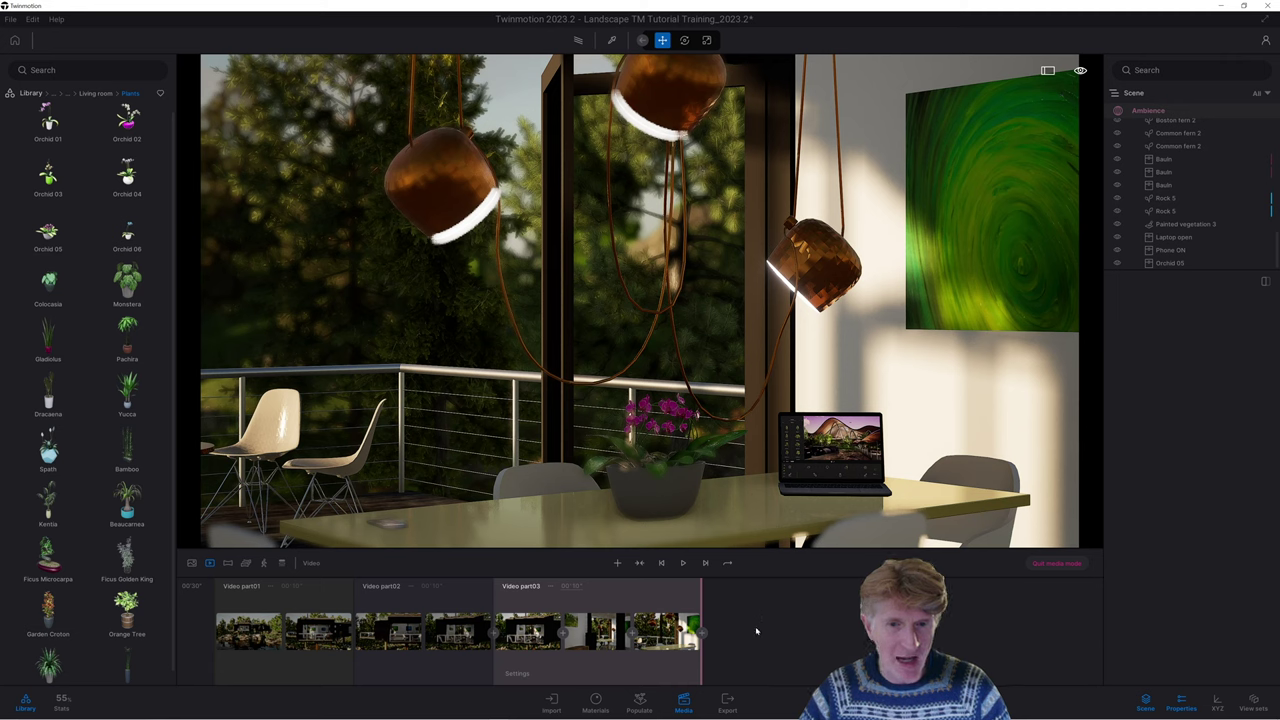
Add a fourth video part looking across the dining table towards the kitchen bar and the wood-clad wall
{"action": "left_click_drag", "start_coordinate": [552, 418], "coordinate": [950, 427]}
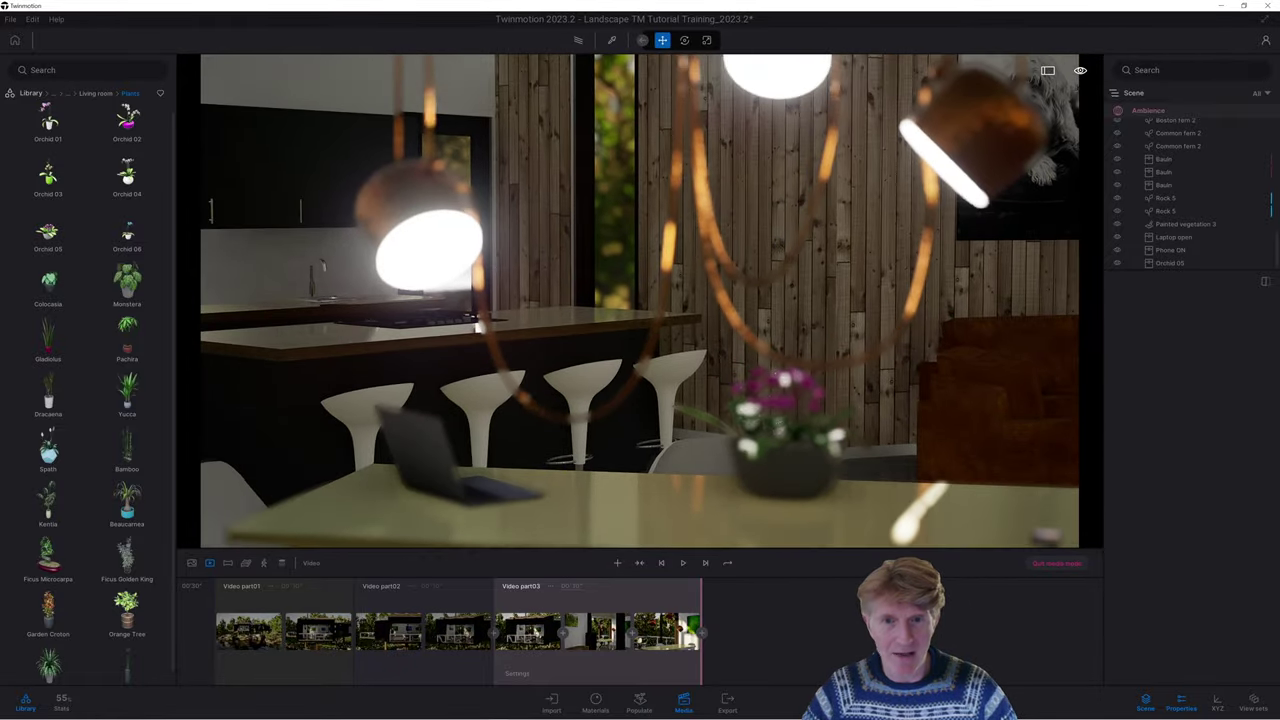
{"action": "left_click", "coordinate": [618, 564]}
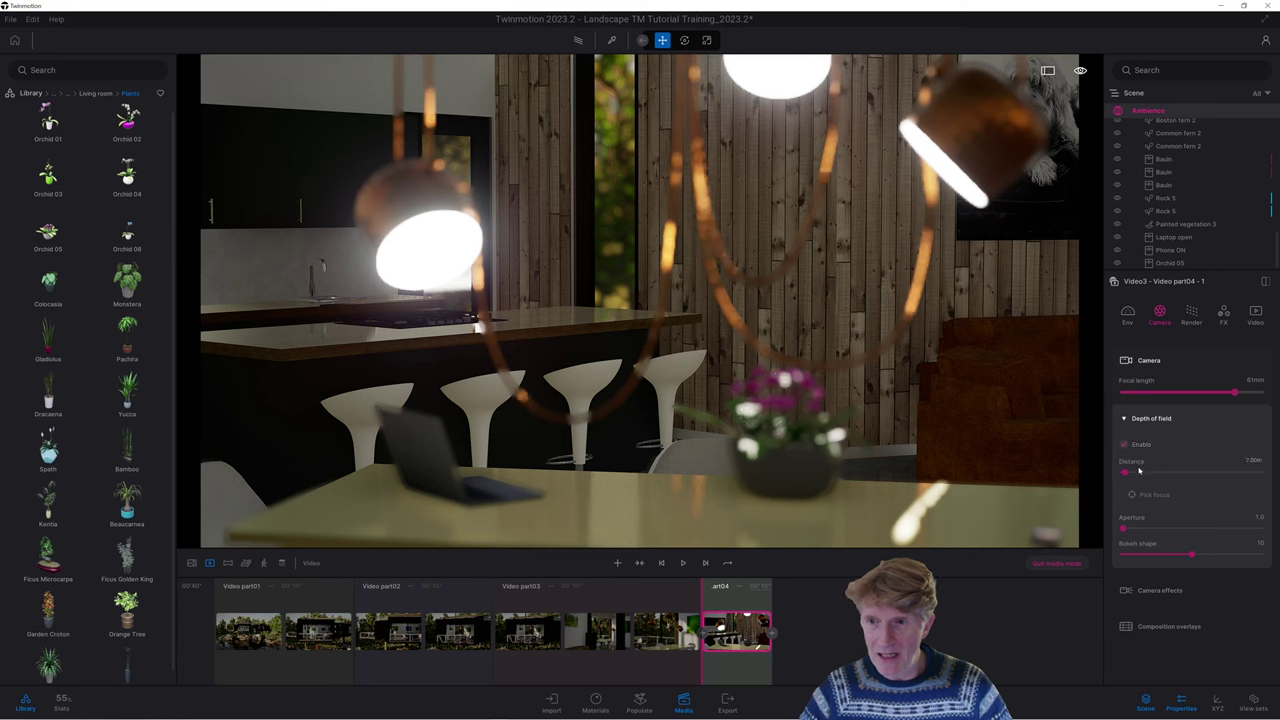
Pick the depth of field focus in Video part04 on the hanging lamp, and refocus it on the wood-clad back wall
{"action": "left_click", "coordinate": [1158, 495]}
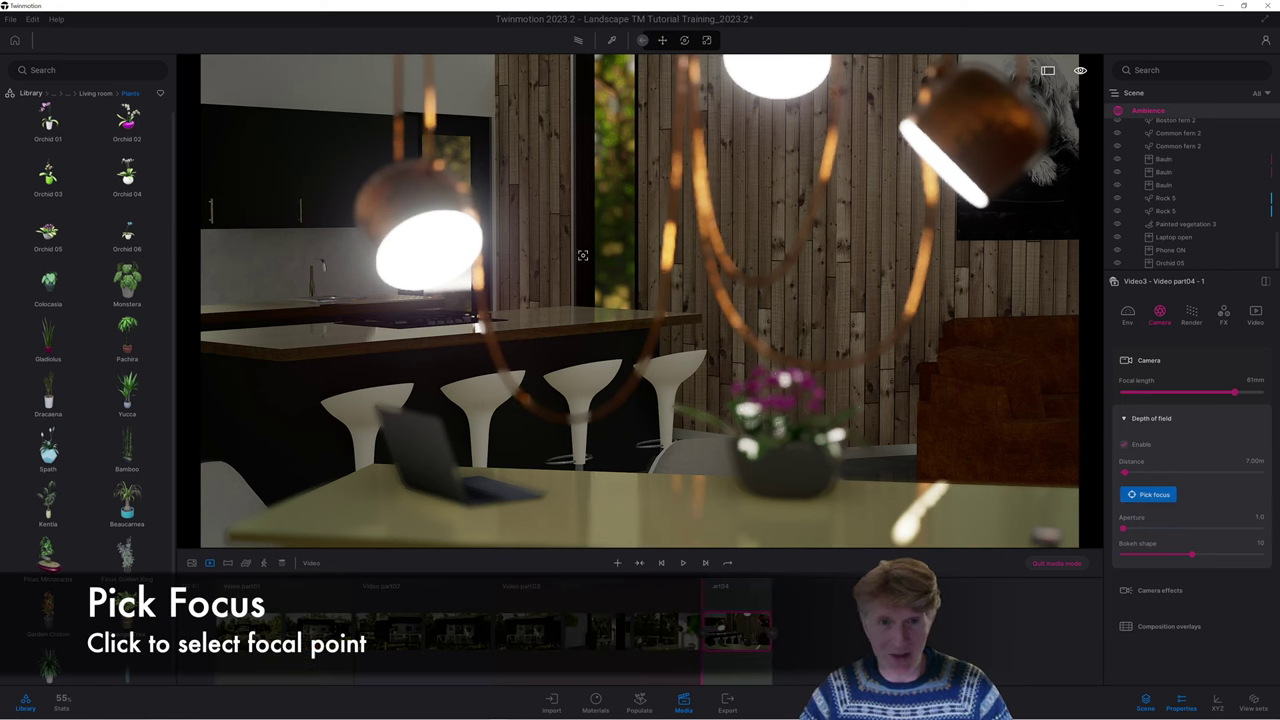
{"action": "left_click", "coordinate": [426, 204]}
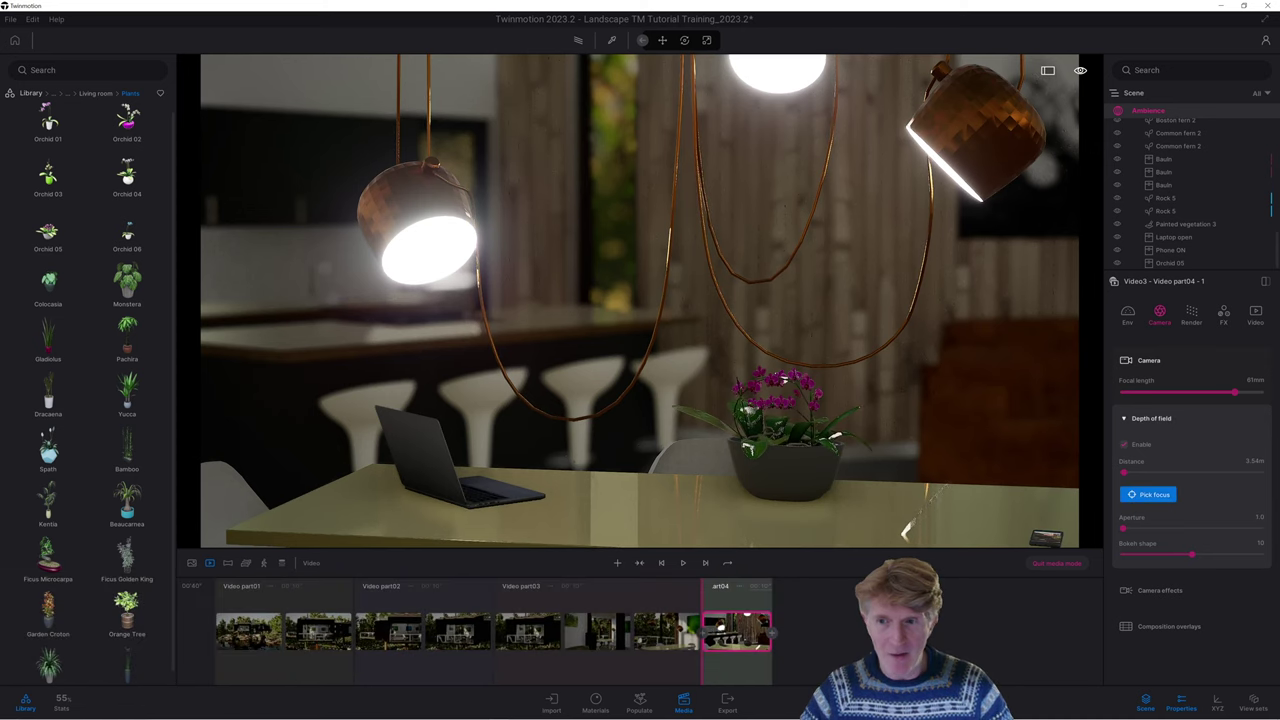
{"action": "left_click", "coordinate": [806, 283]}
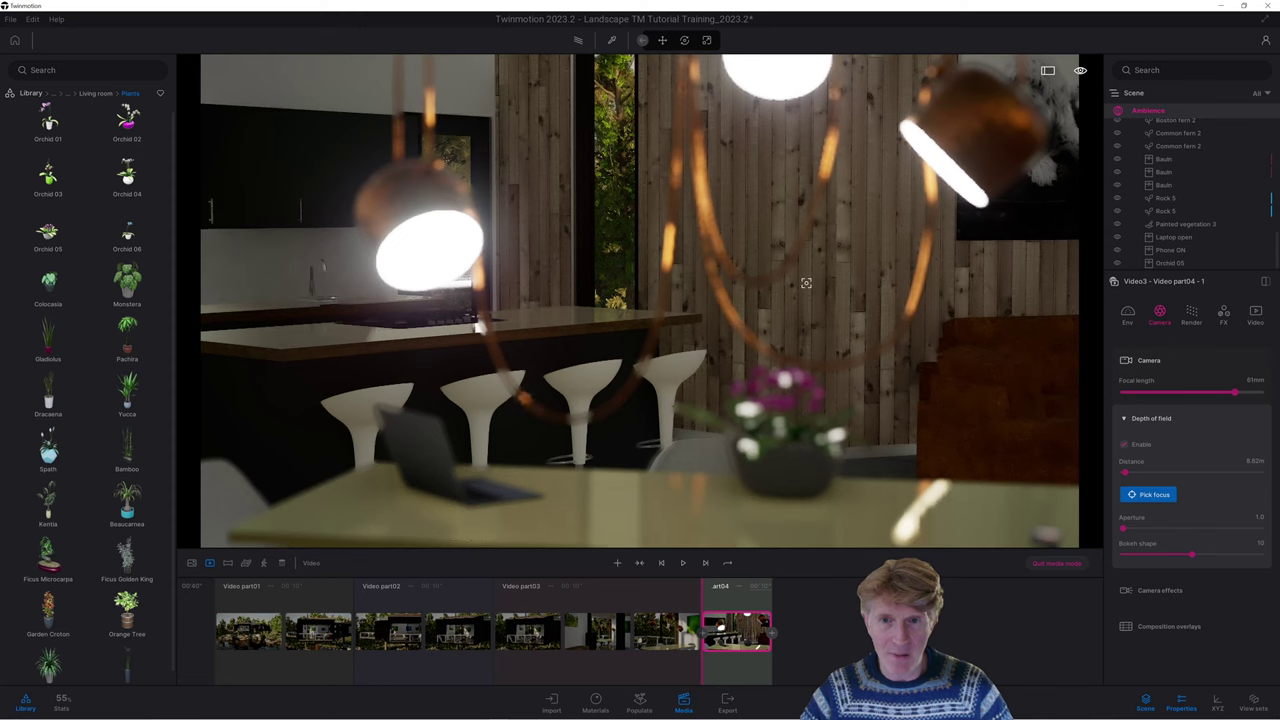
Focus the depth of field on the orchid pot, and add a second keyframe to Video part04 from a slightly shifted camera view
{"action": "left_click", "coordinate": [1150, 494]}
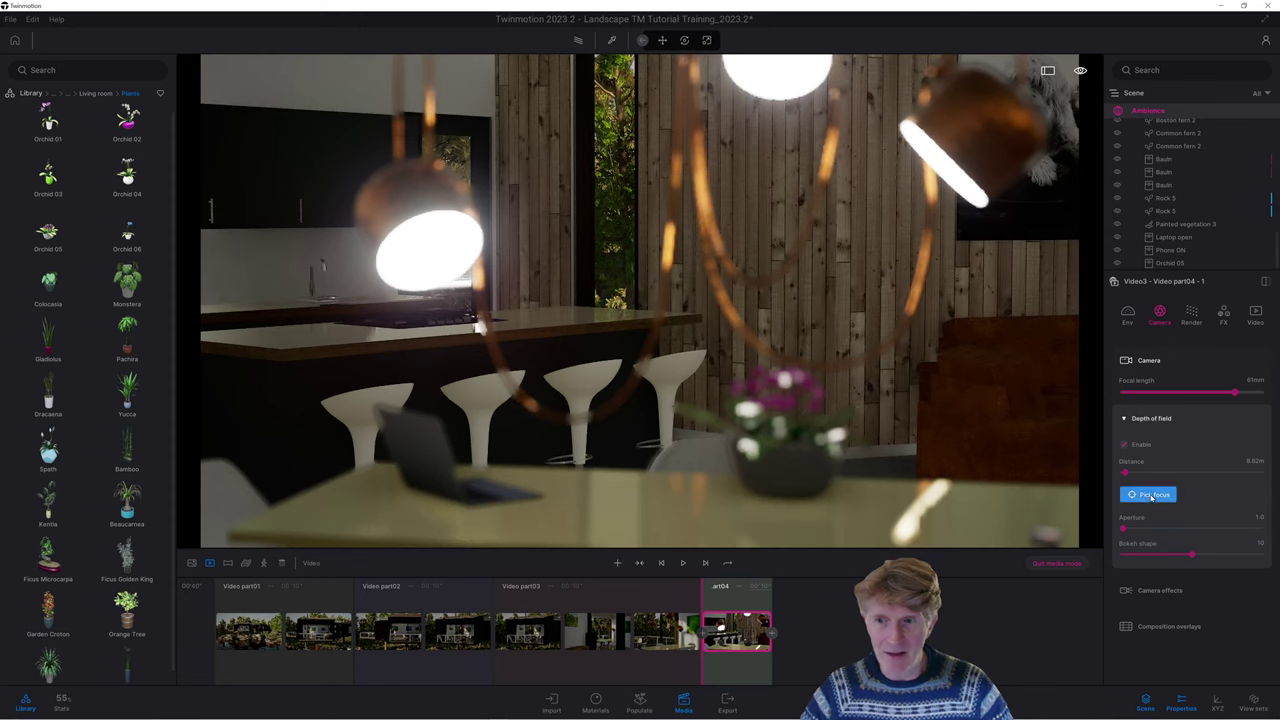
{"action": "left_click", "coordinate": [786, 473]}
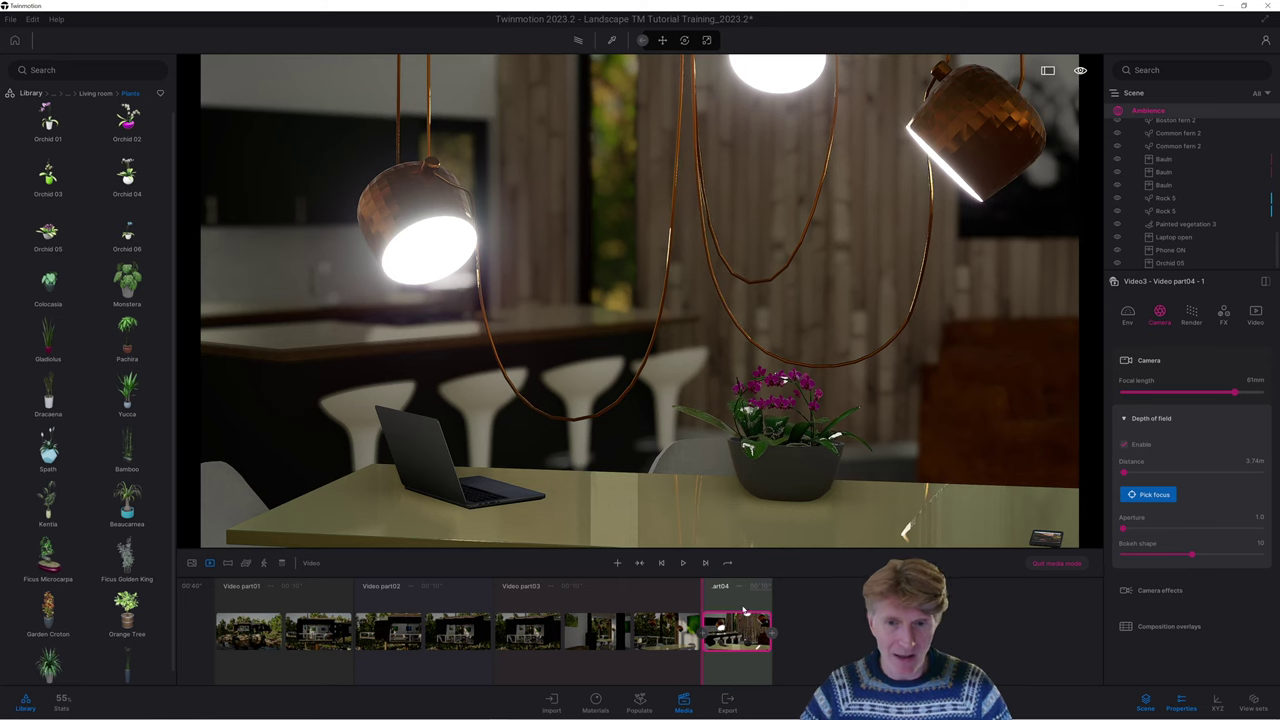
{"action": "left_click_drag", "start_coordinate": [592, 521], "coordinate": [645, 511]}
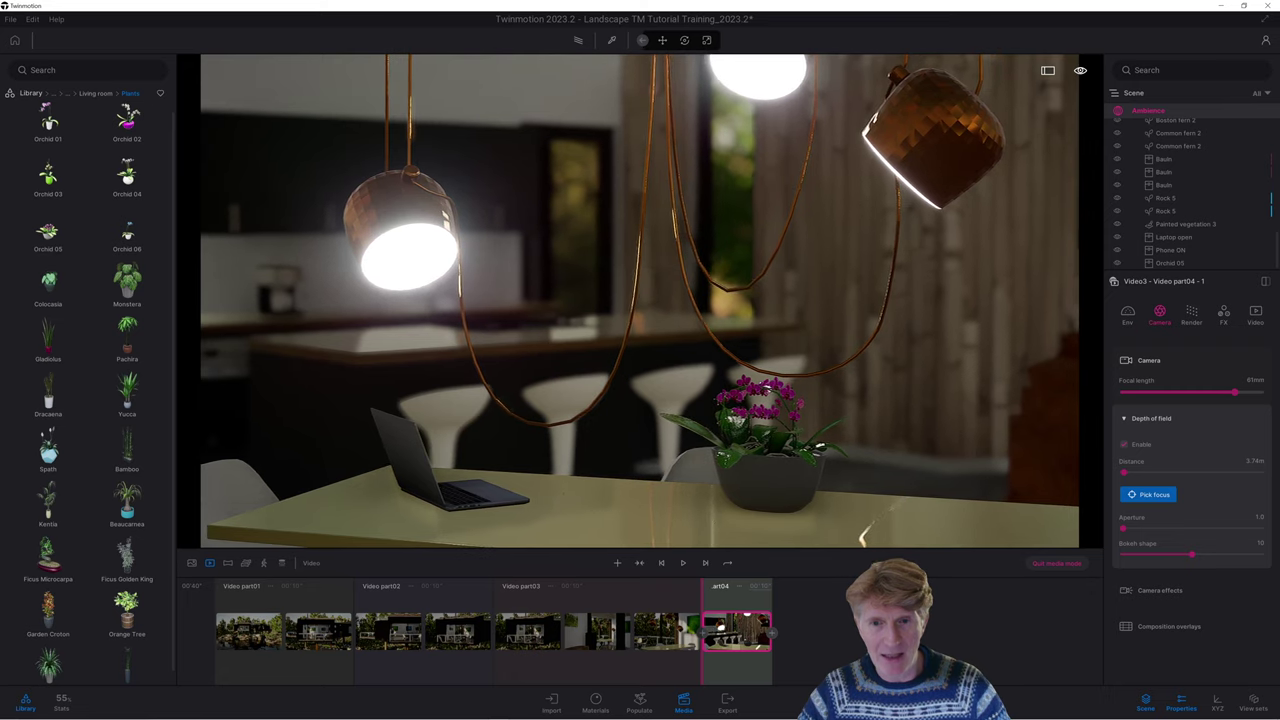
{"action": "left_click", "coordinate": [771, 632]}
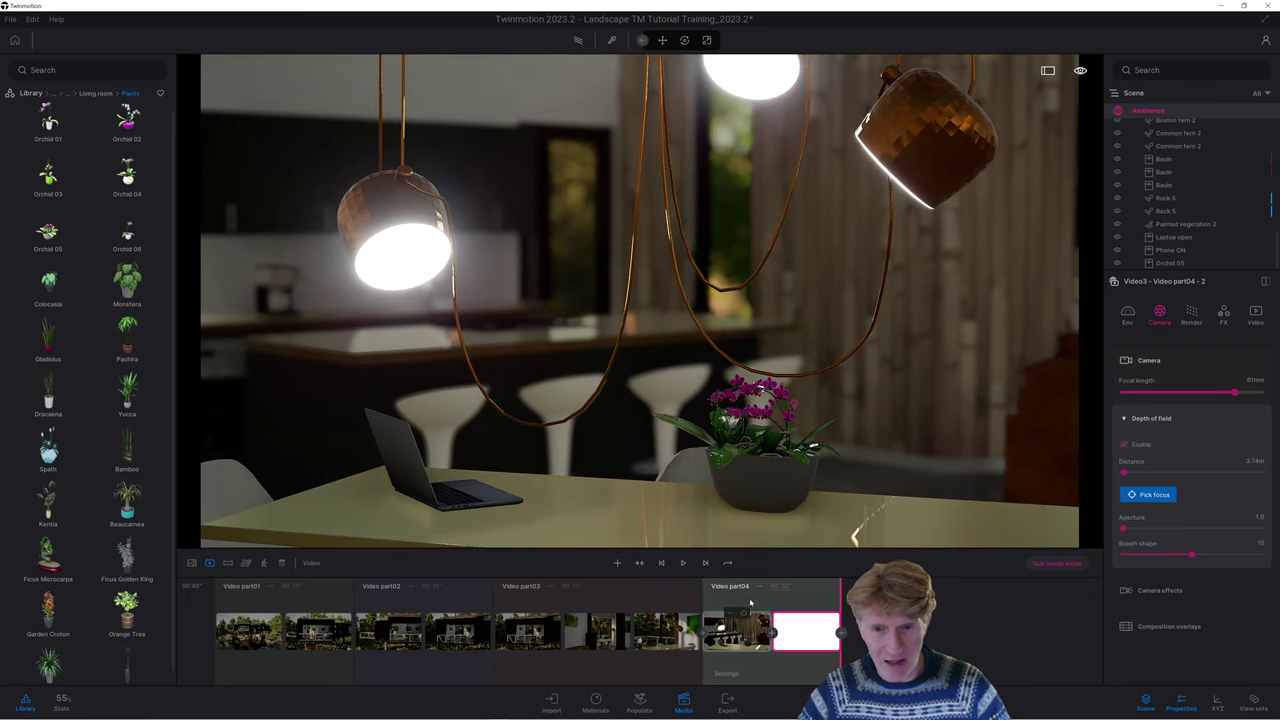
Replay Video part04 from its first keyframe to review the camera movement across the dining table
{"action": "left_click", "coordinate": [661, 563]}
{"action": "left_click", "coordinate": [682, 564]}
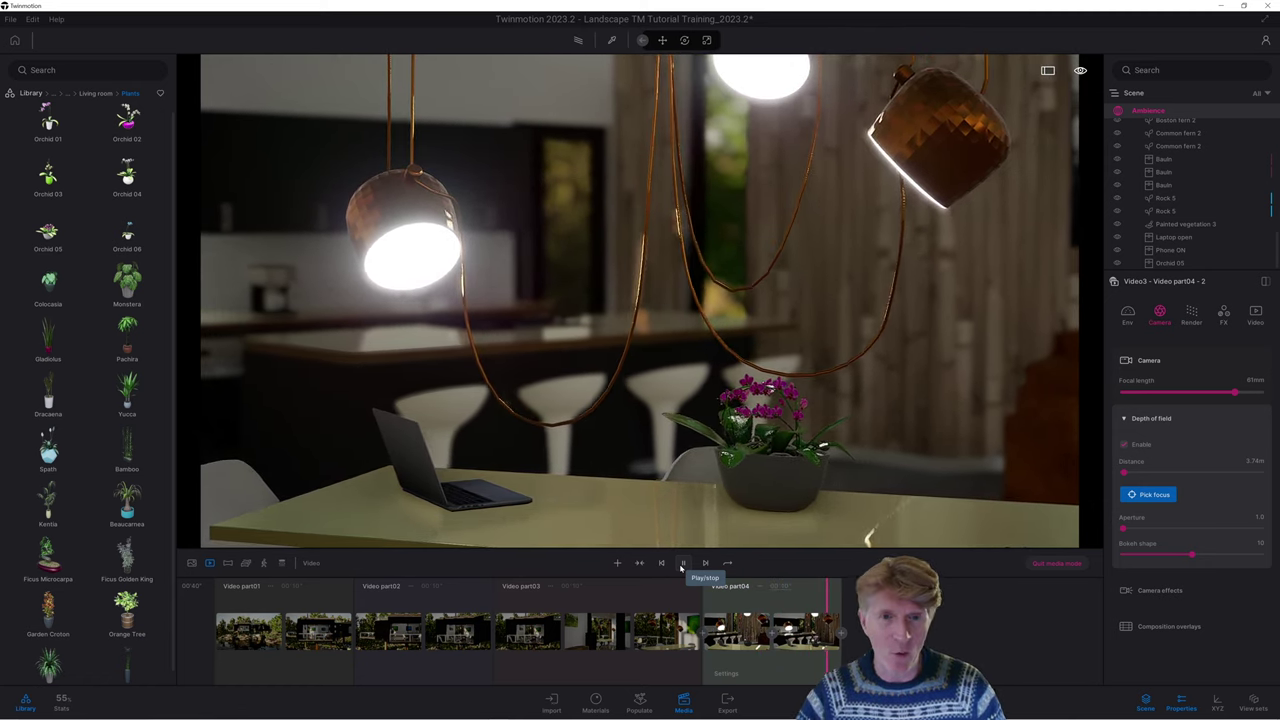
{"action": "left_click", "coordinate": [682, 565]}
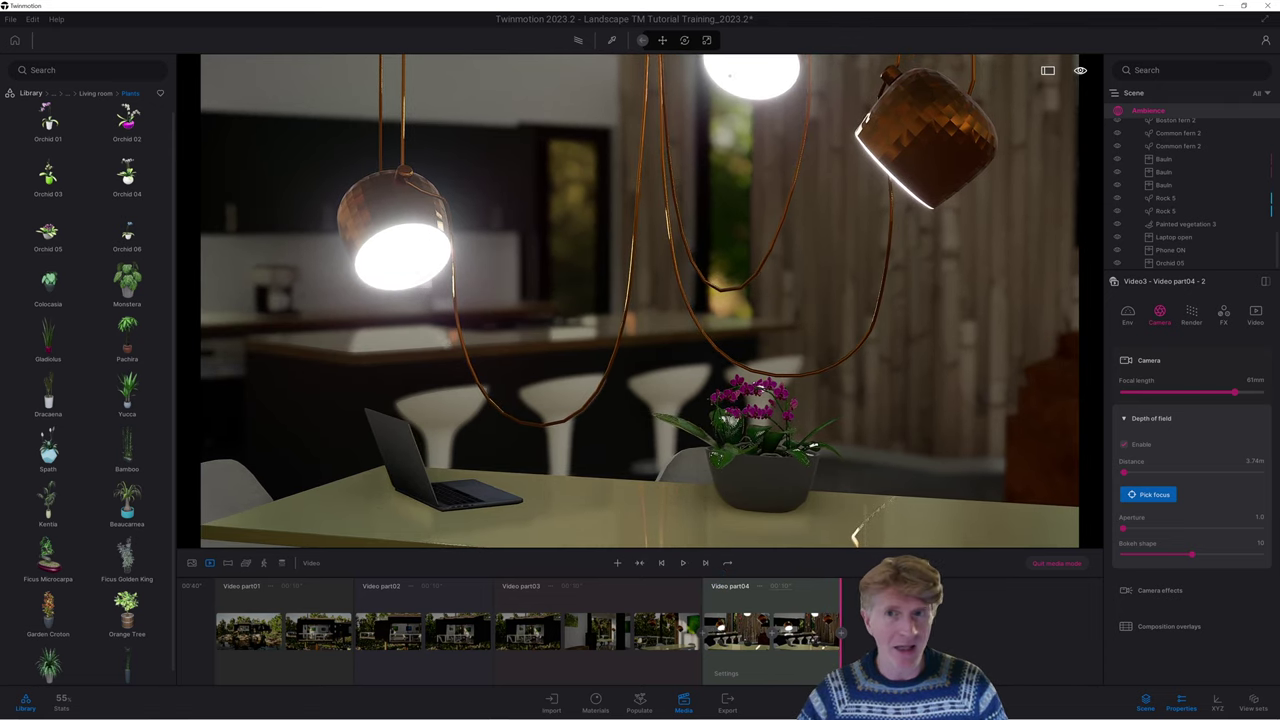
Move the Orchid 05 plant along the dining table so it stands closer to the laptop
{"action": "left_click", "coordinate": [664, 40]}
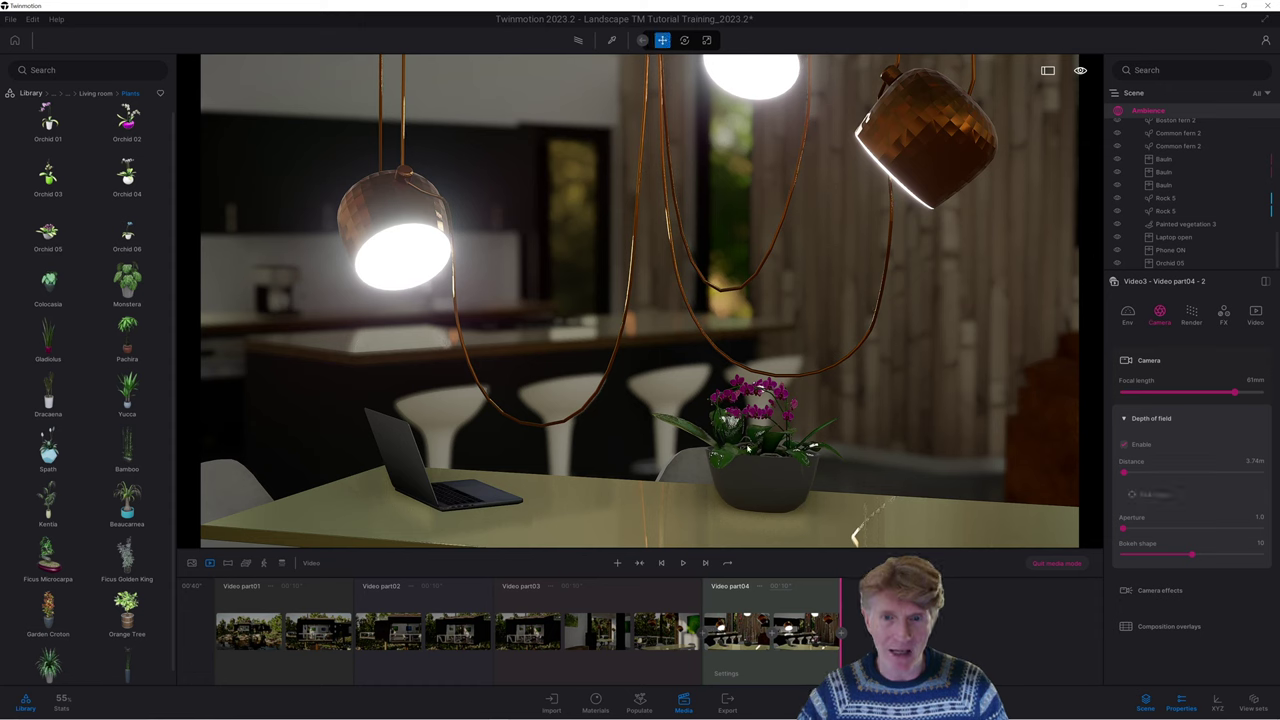
{"action": "left_click", "coordinate": [754, 507]}
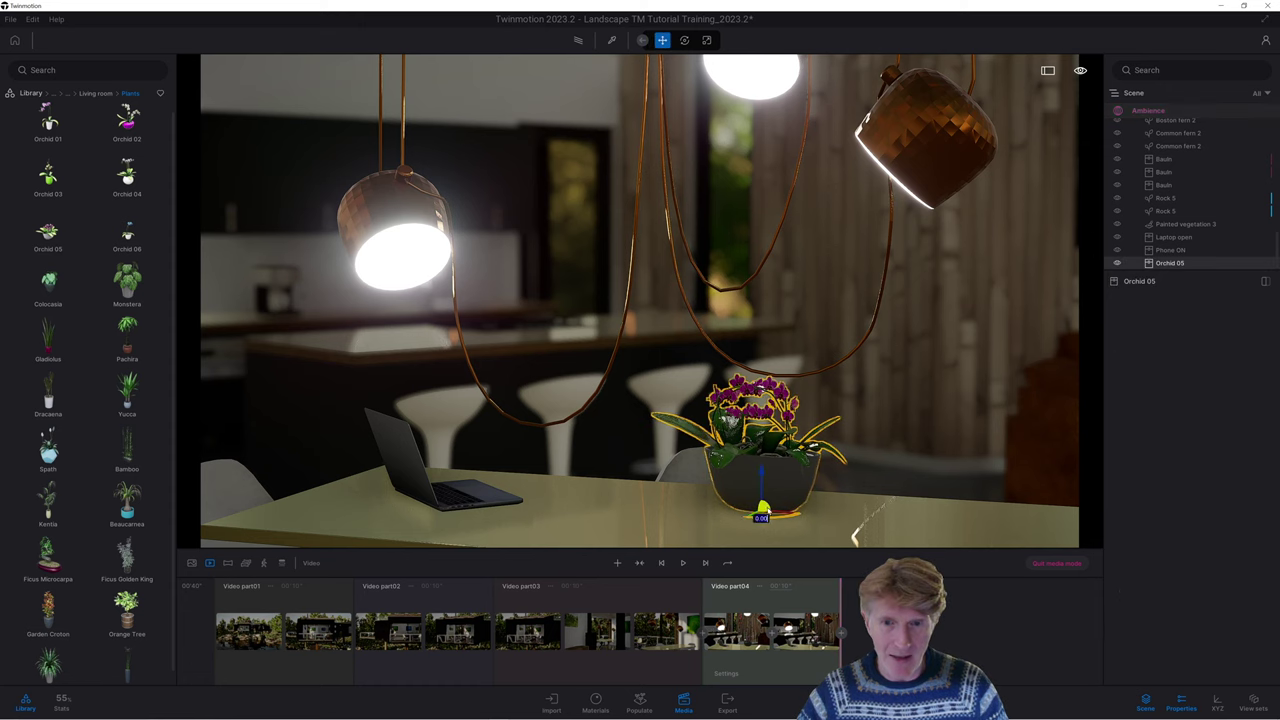
{"action": "left_click_drag", "start_coordinate": [757, 510], "coordinate": [701, 534]}
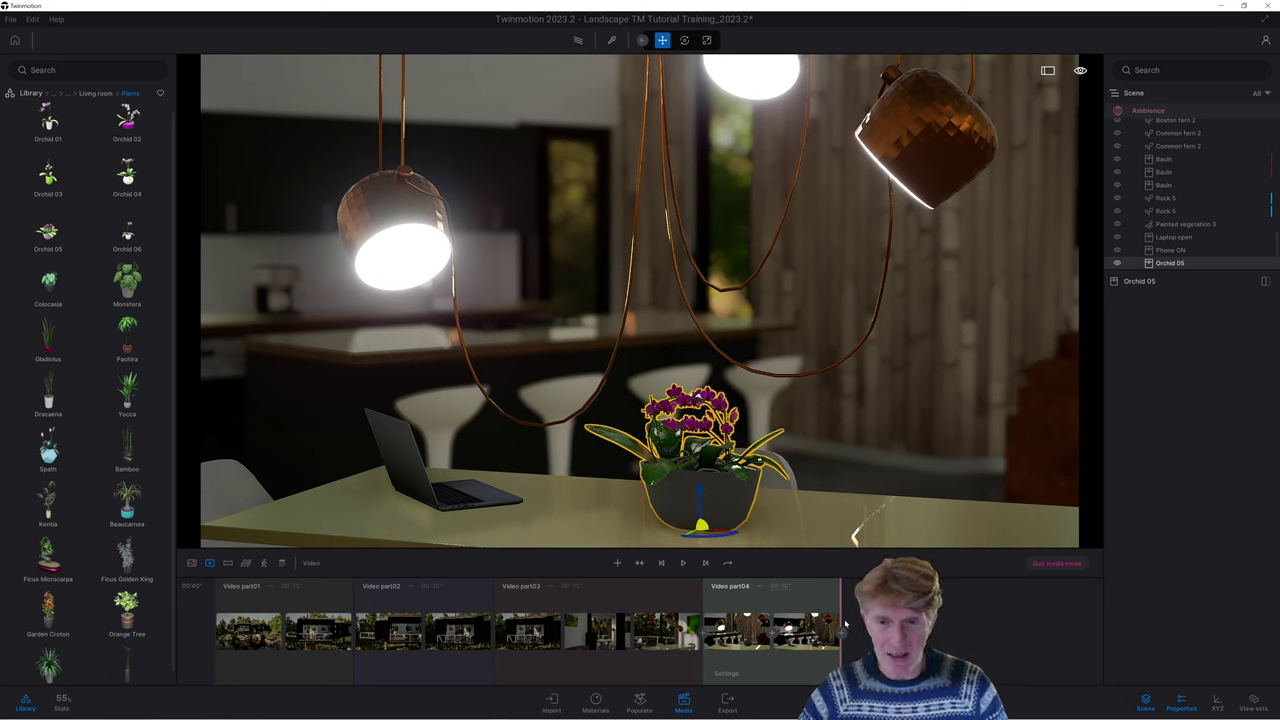
Set the time of day of Video part04's first keyframe to about 08:25 and its sun intensity to about 12319
{"action": "left_click", "coordinate": [737, 630]}
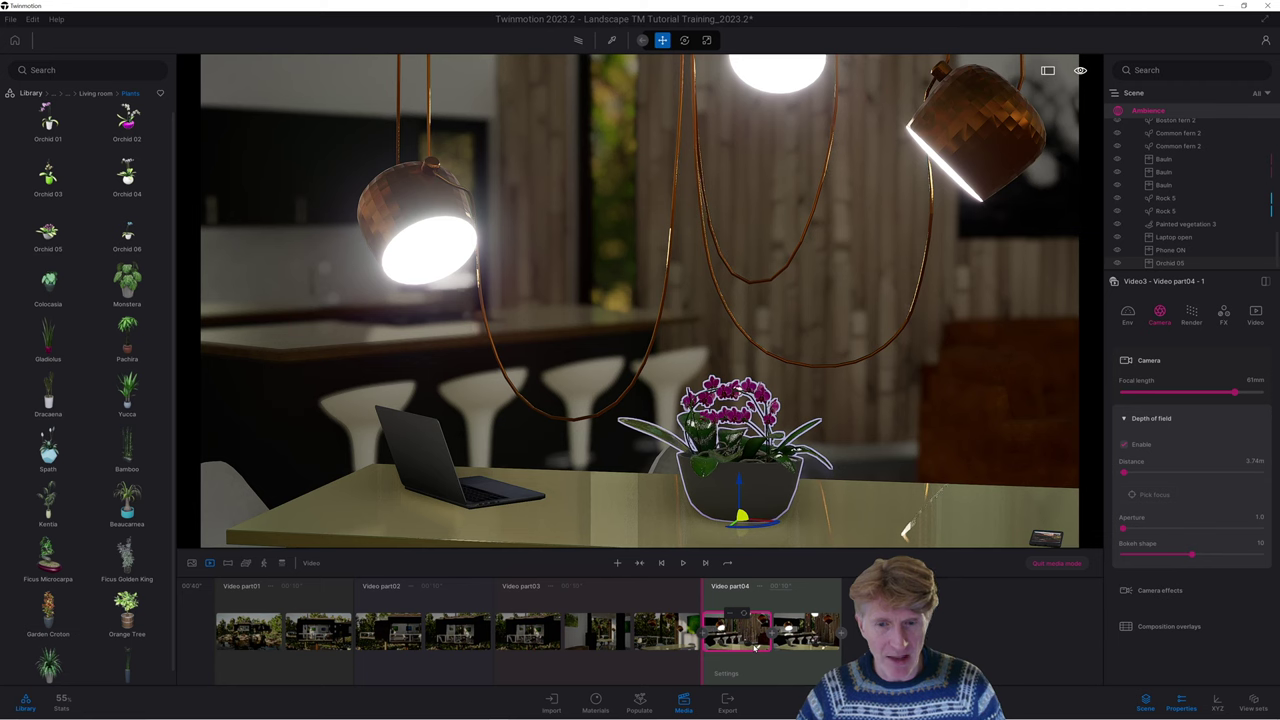
{"action": "left_click", "coordinate": [1130, 315]}
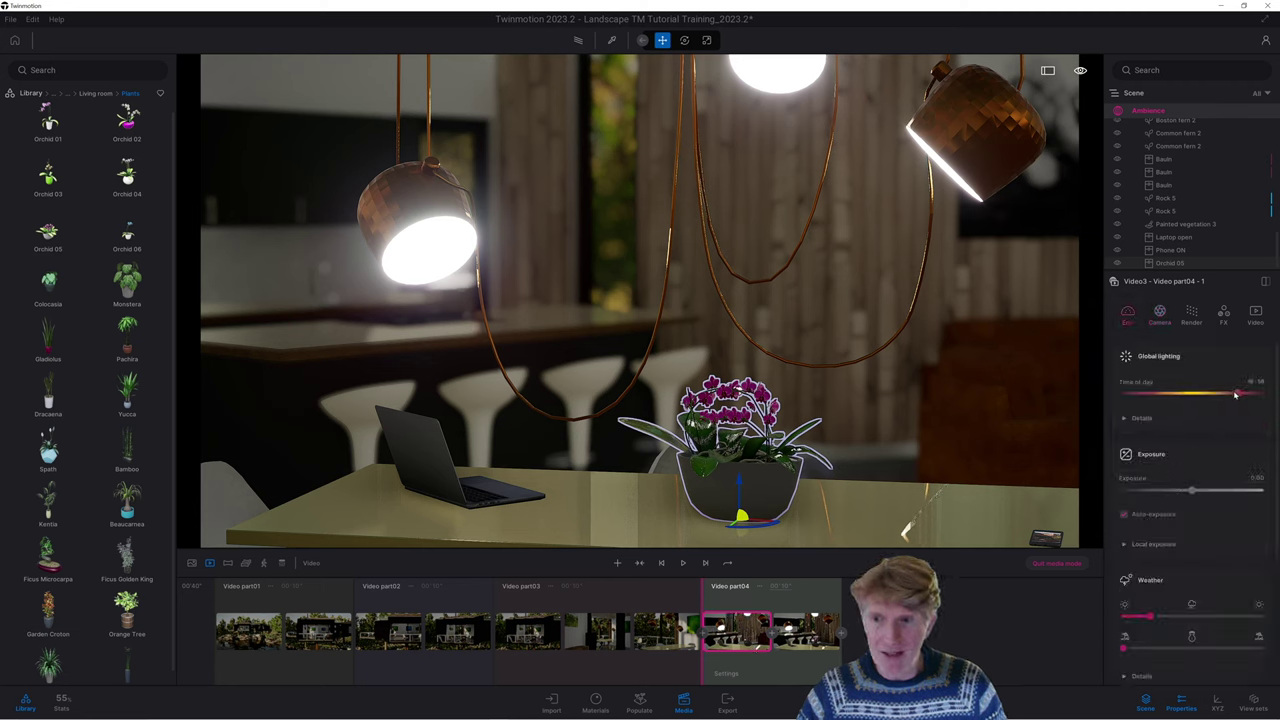
{"action": "left_click_drag", "start_coordinate": [1236, 395], "coordinate": [1204, 394]}
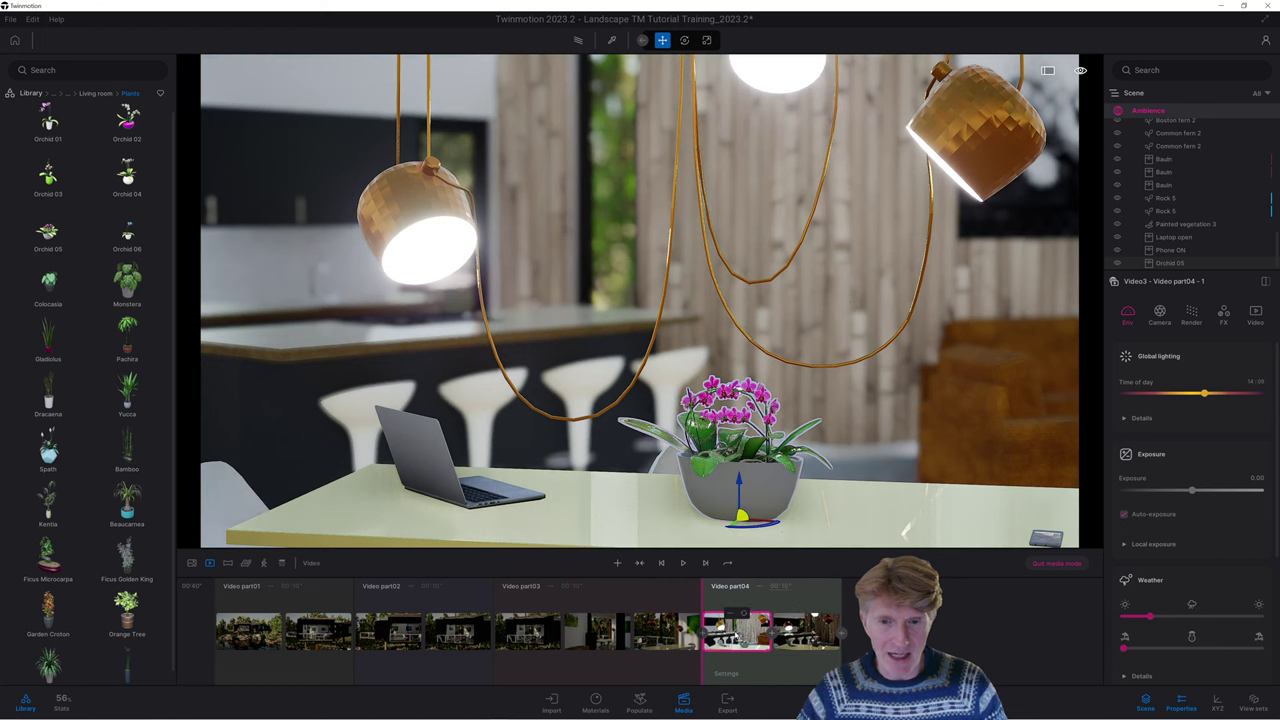
{"action": "left_click_drag", "start_coordinate": [1201, 392], "coordinate": [1153, 394]}
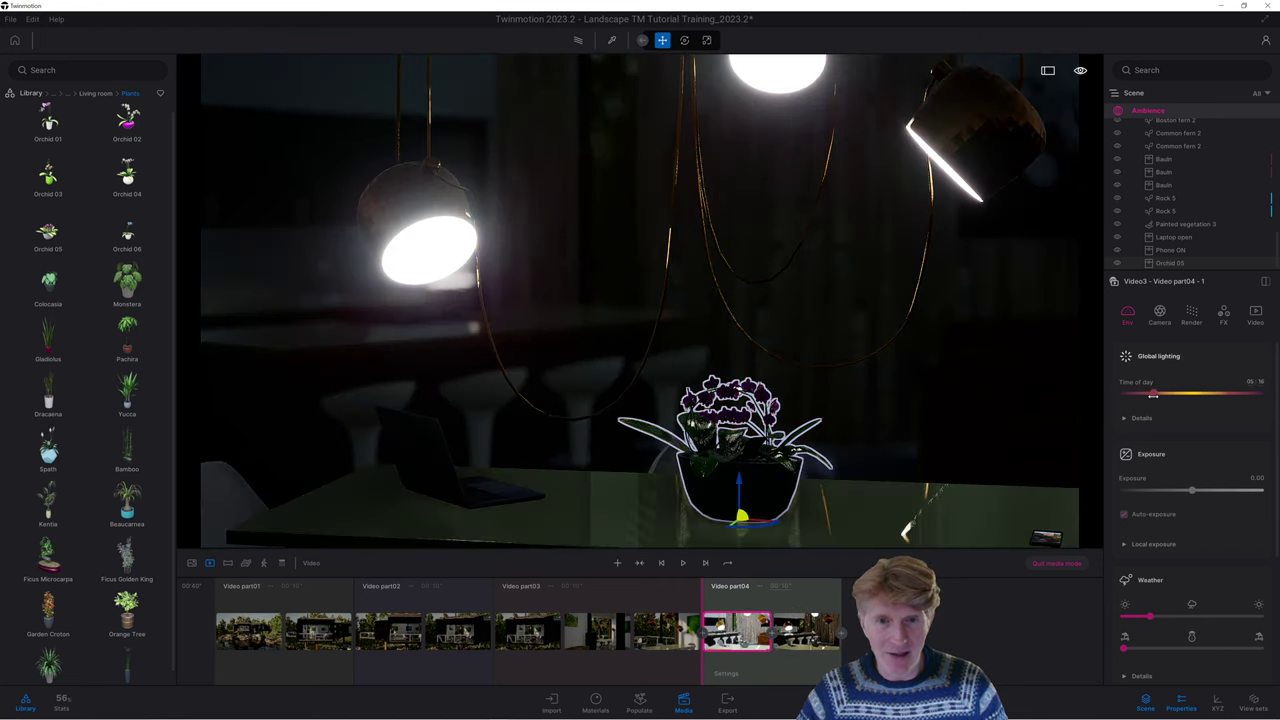
{"action": "left_click_drag", "start_coordinate": [1153, 394], "coordinate": [1172, 394]}
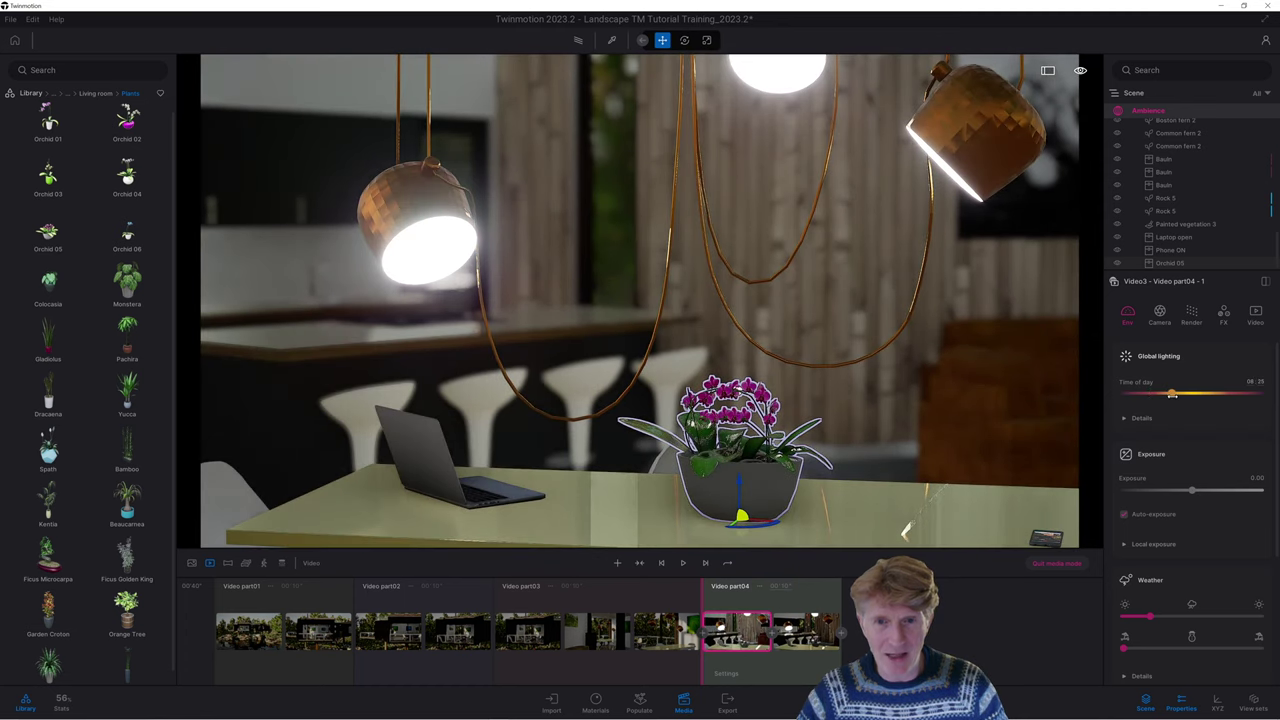
{"action": "left_click", "coordinate": [1127, 419]}
{"action": "mouse_move", "coordinate": [1134, 454]}
{"action": "left_mouse_down"}
{"action": "mouse_move", "coordinate": [1173, 455]}
{"action": "mouse_move", "coordinate": [1134, 454]}
{"action": "left_mouse_up"}
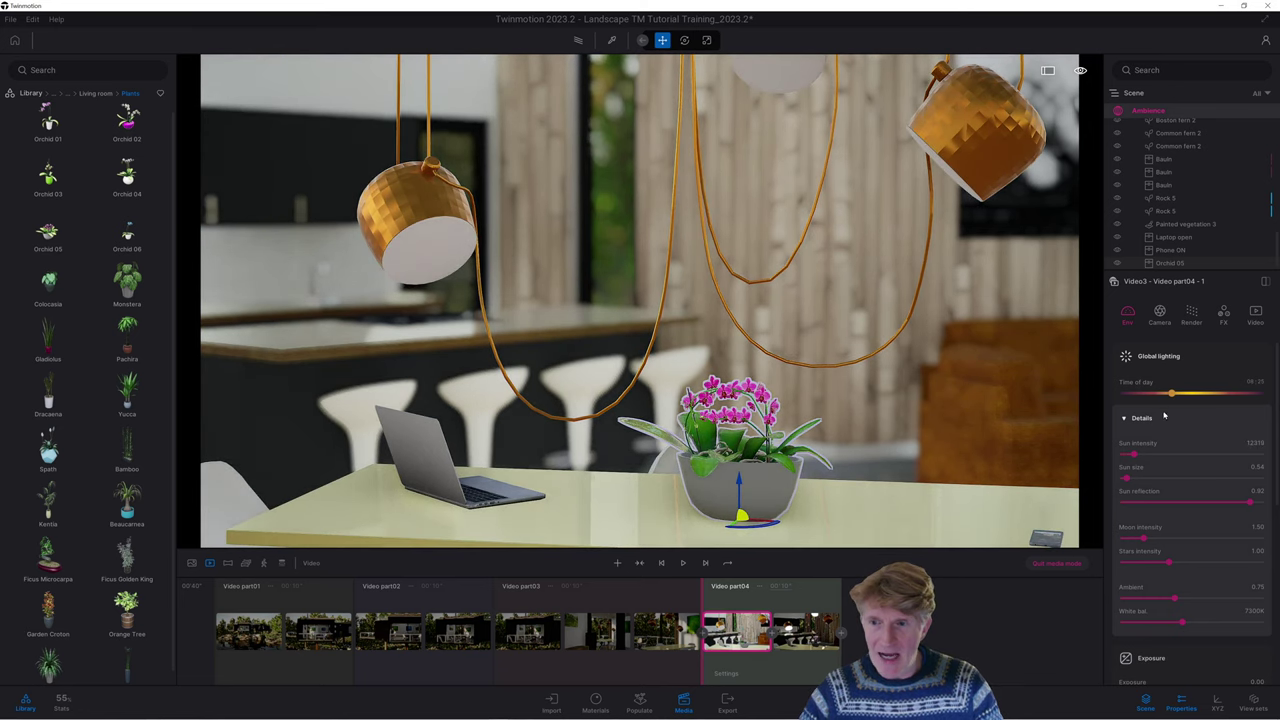
Switch auto-exposure off and on again for the first keyframe to compare the brightness of the shot
{"action": "scroll", "coordinate": [1174, 476], "scroll_direction": "down", "scroll_amount": 2}
{"action": "scroll", "coordinate": [1173, 476], "scroll_direction": "down", "scroll_amount": 3}
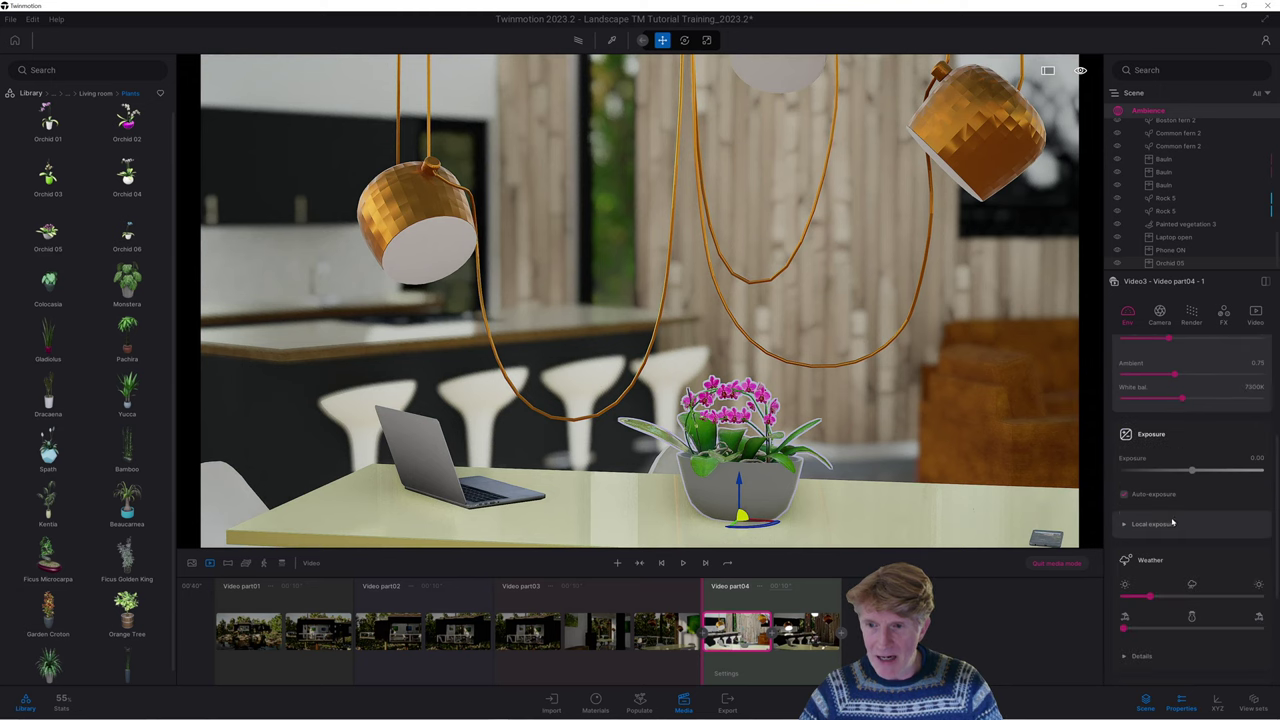
{"action": "left_click", "coordinate": [1126, 526]}
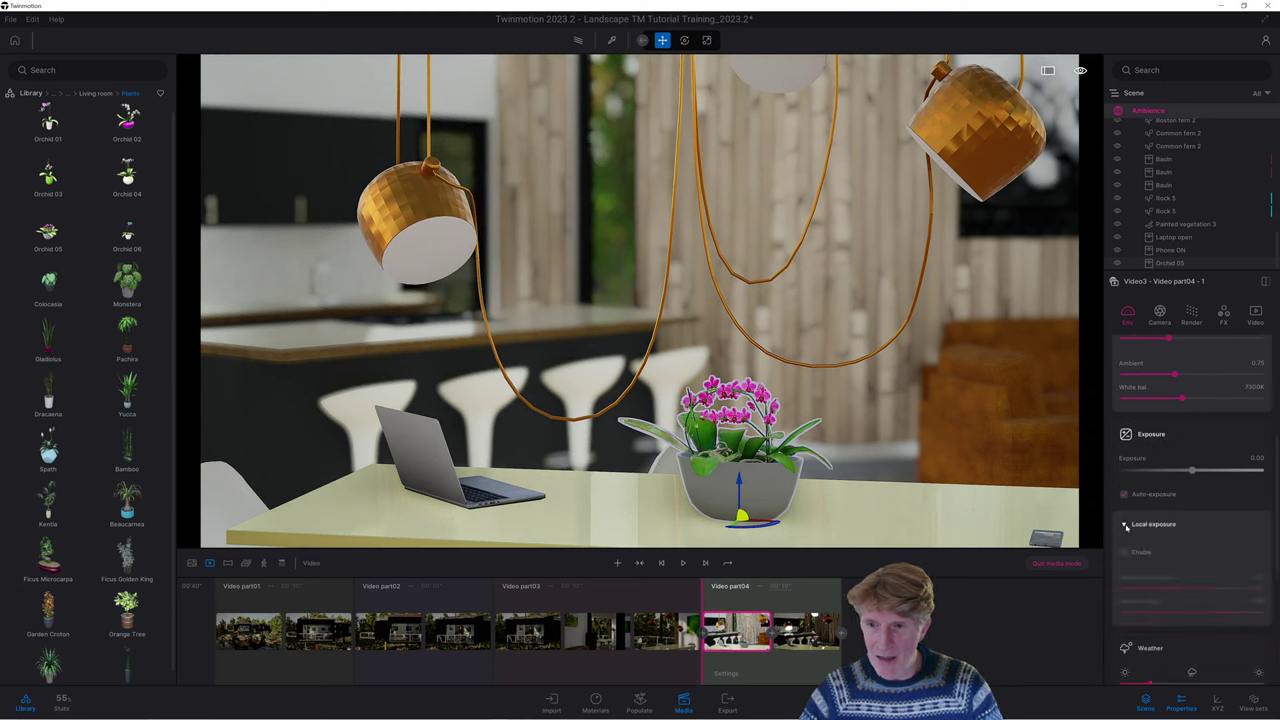
{"action": "scroll", "coordinate": [1130, 500], "scroll_direction": "down", "scroll_amount": 2}
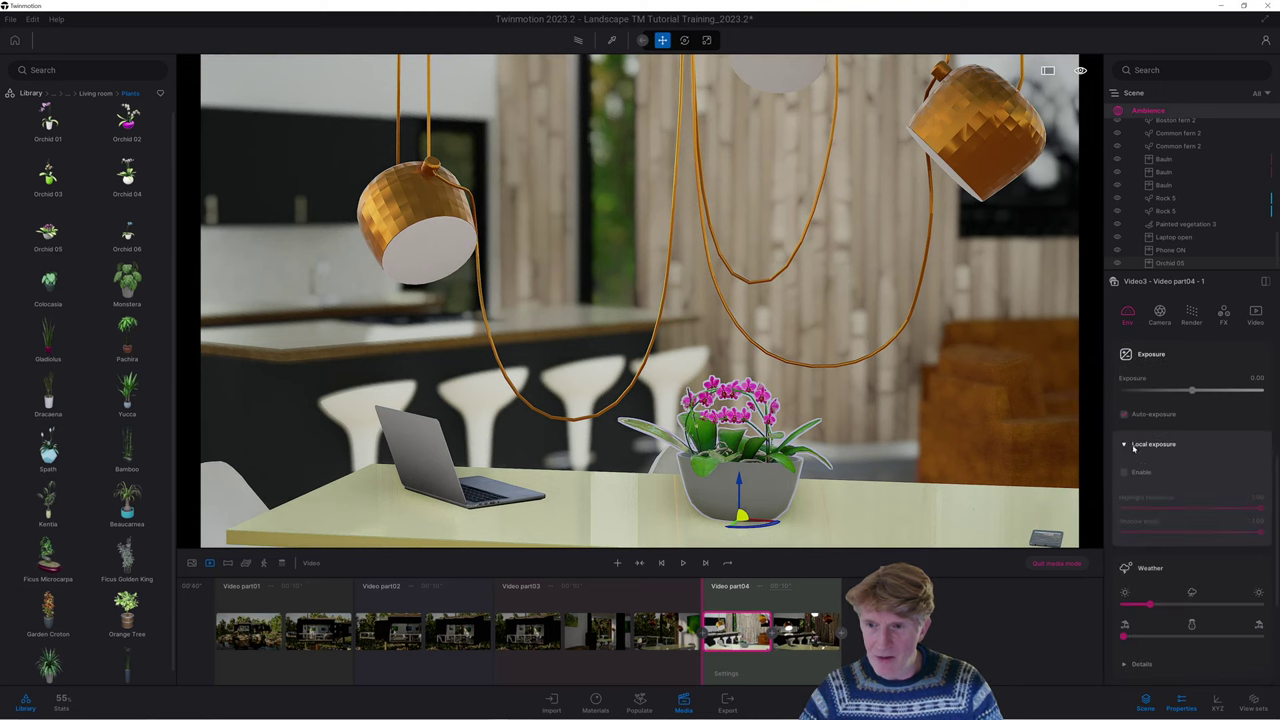
{"action": "left_click", "coordinate": [1123, 414]}
{"action": "left_click", "coordinate": [1123, 415]}
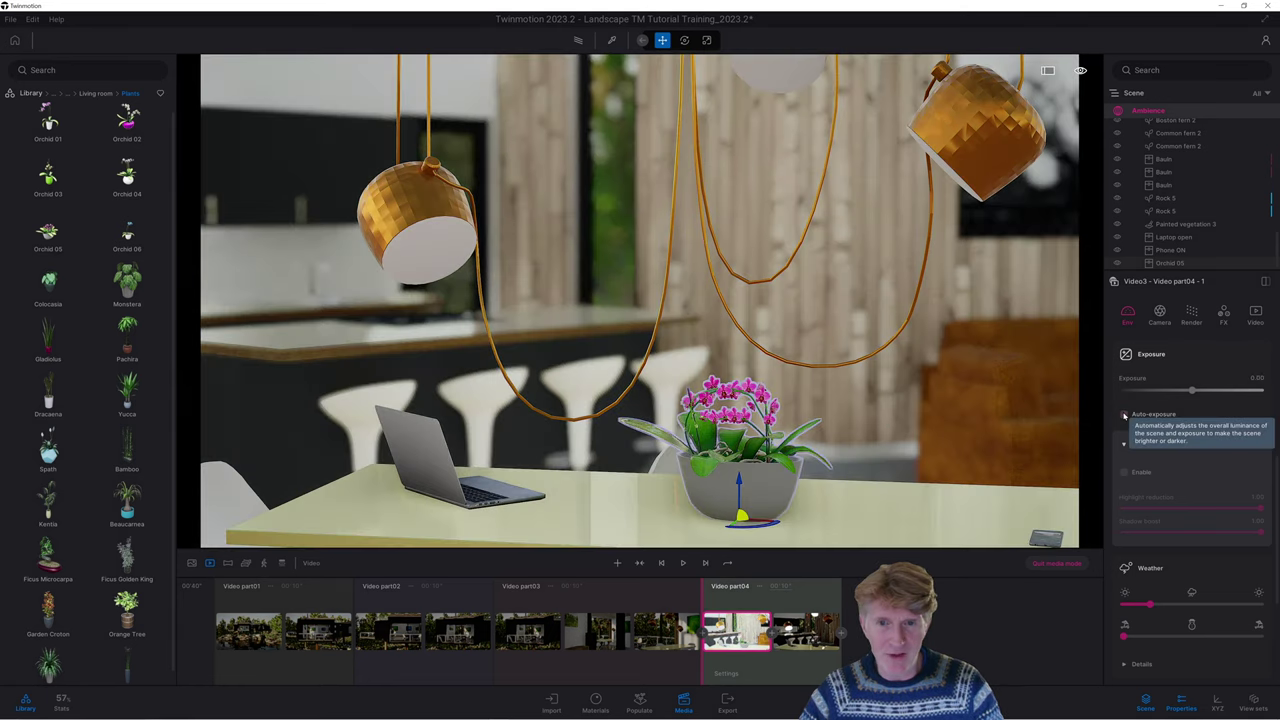
{"action": "left_click", "coordinate": [1123, 415]}
{"action": "left_click", "coordinate": [1123, 415]}
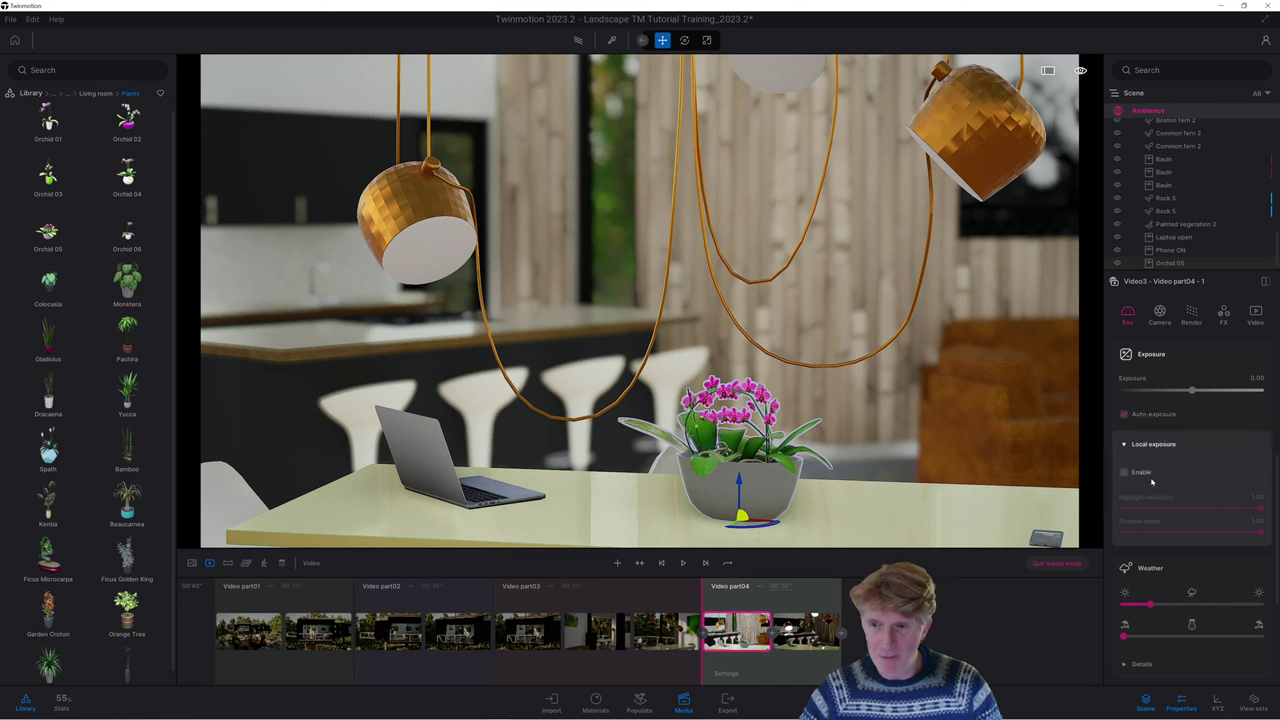
Lower the first keyframe's exposure to about -0.8 and set its time of day to the evening
{"action": "scroll", "coordinate": [1151, 483], "scroll_direction": "down", "scroll_amount": 3}
{"action": "mouse_move", "coordinate": [1128, 624]}
{"action": "left_click_drag", "start_coordinate": [1128, 624], "coordinate": [1135, 585]}
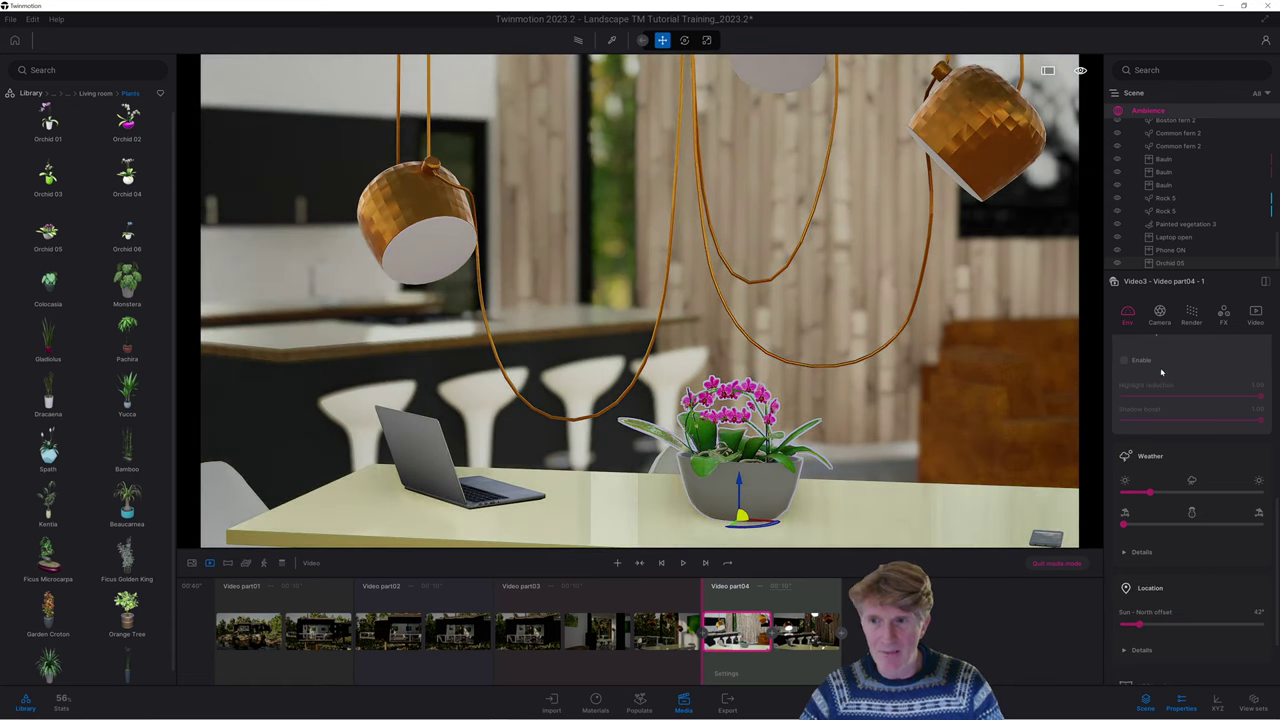
{"action": "mouse_move", "coordinate": [742, 637]}
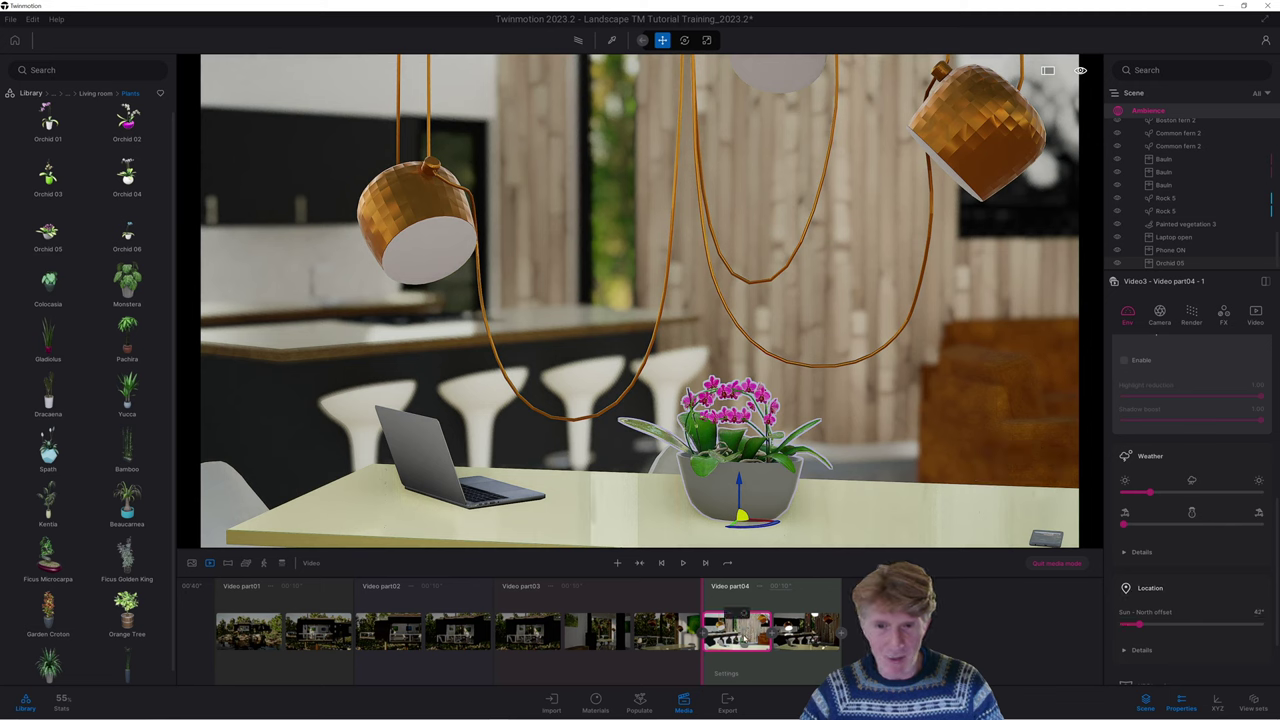
{"action": "scroll", "coordinate": [1202, 471], "scroll_direction": "up", "scroll_amount": 4}
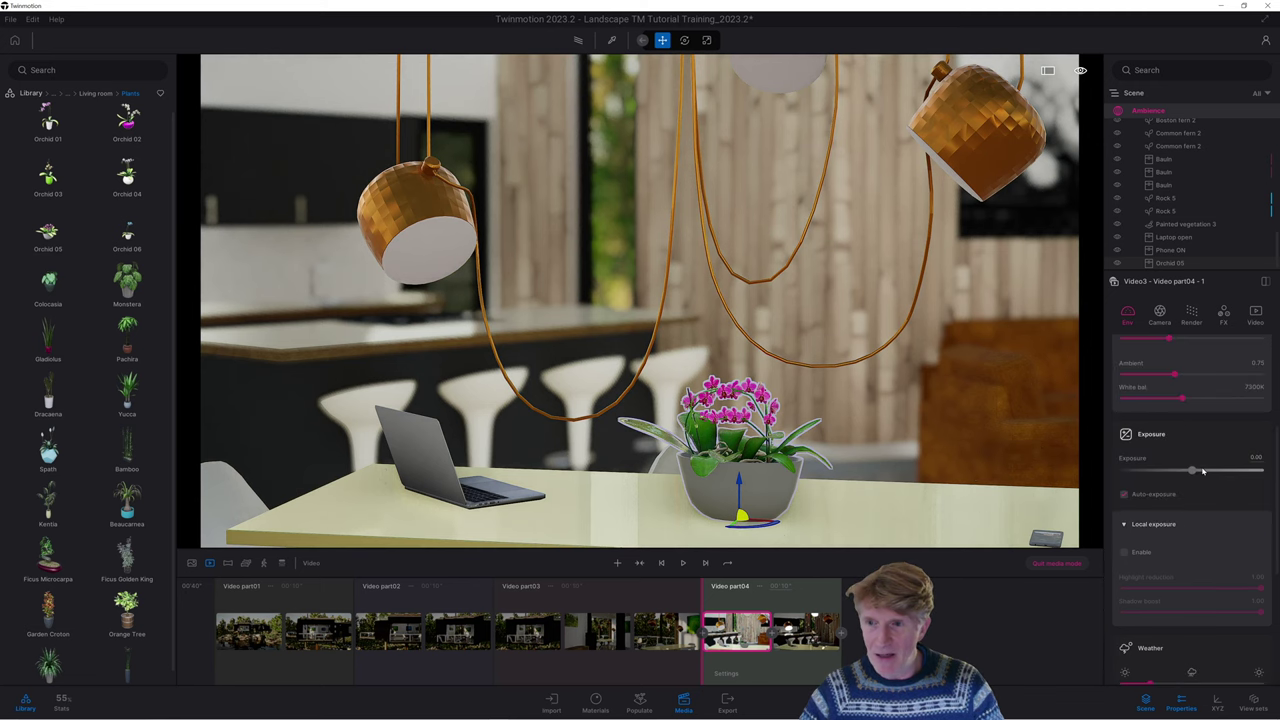
{"action": "left_click_drag", "start_coordinate": [1190, 471], "coordinate": [1188, 473]}
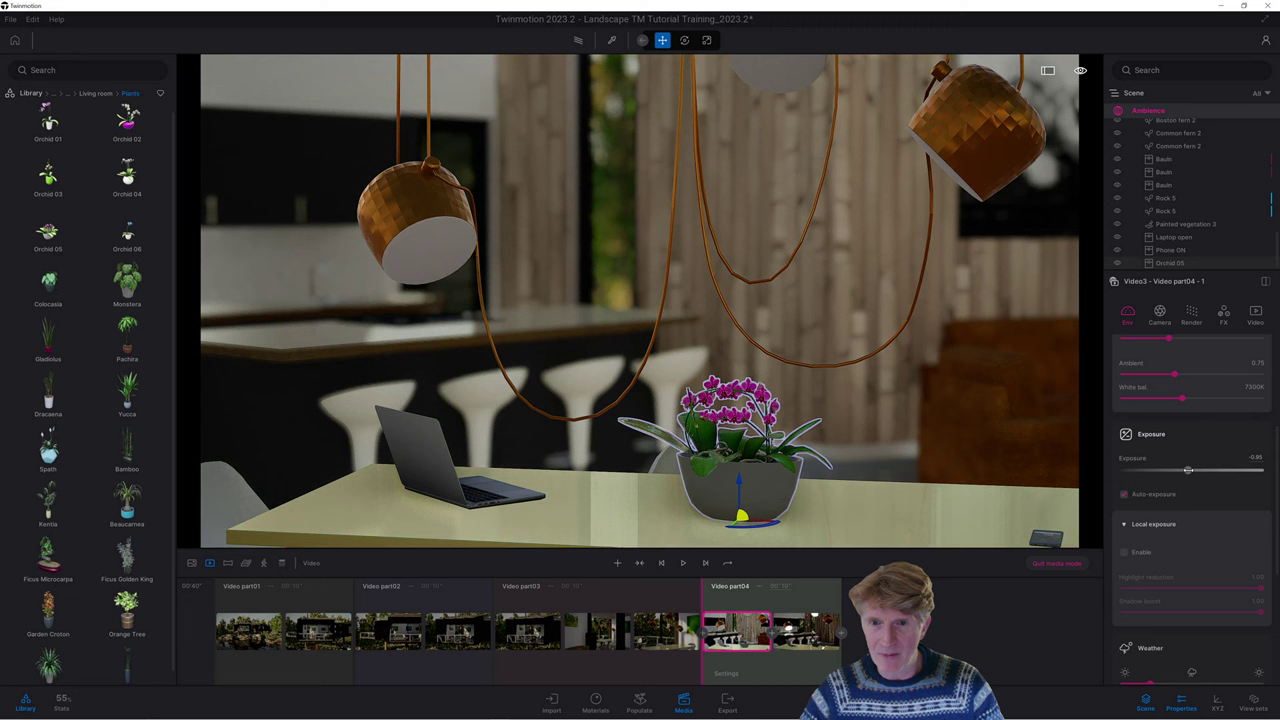
{"action": "scroll", "coordinate": [1189, 470], "scroll_direction": "up", "scroll_amount": 5}
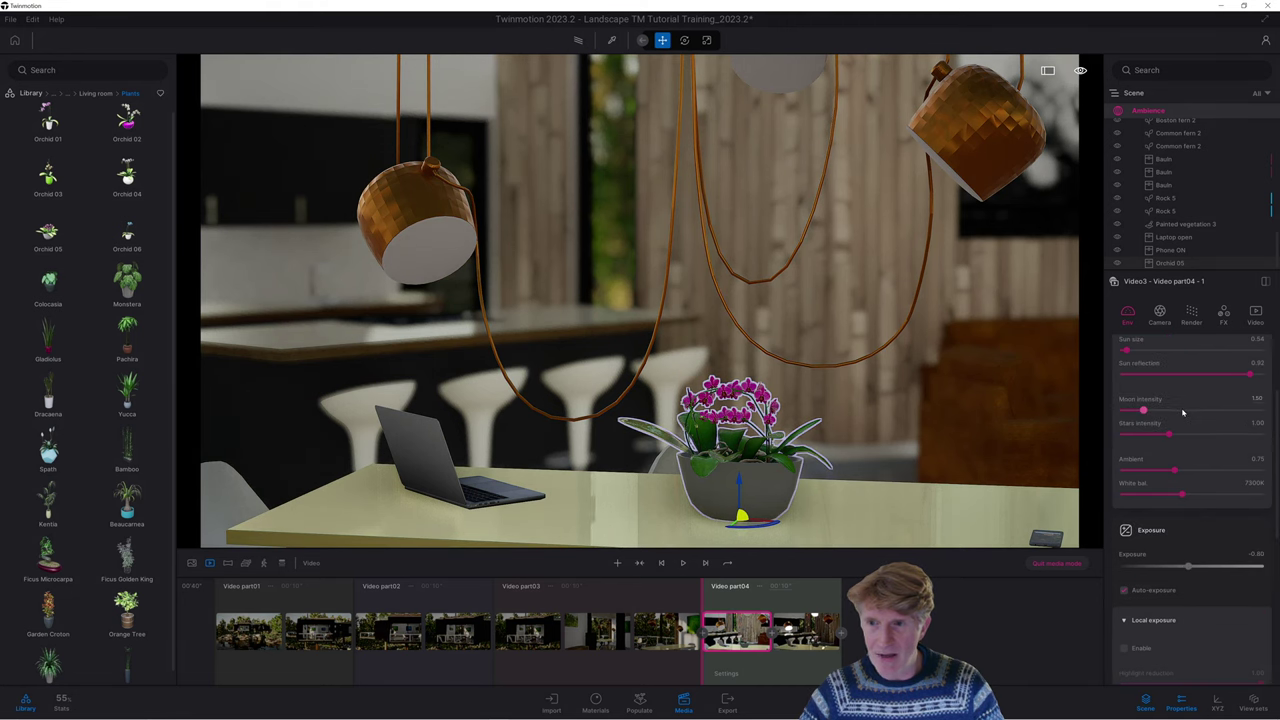
{"action": "left_click_drag", "start_coordinate": [1172, 396], "coordinate": [1236, 392]}
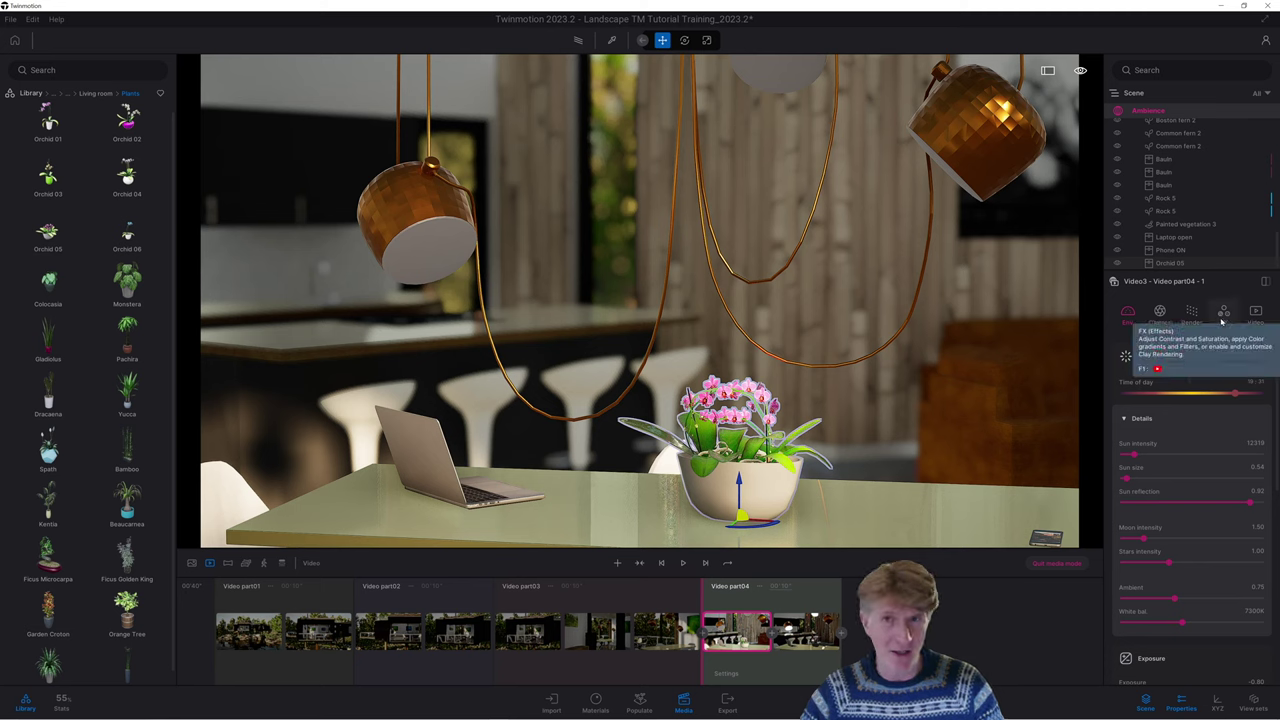
Switch the first keyframe's global illumination to Lumen and raise the Lumen reflection quality to about 4.8
{"action": "left_click", "coordinate": [1191, 314]}
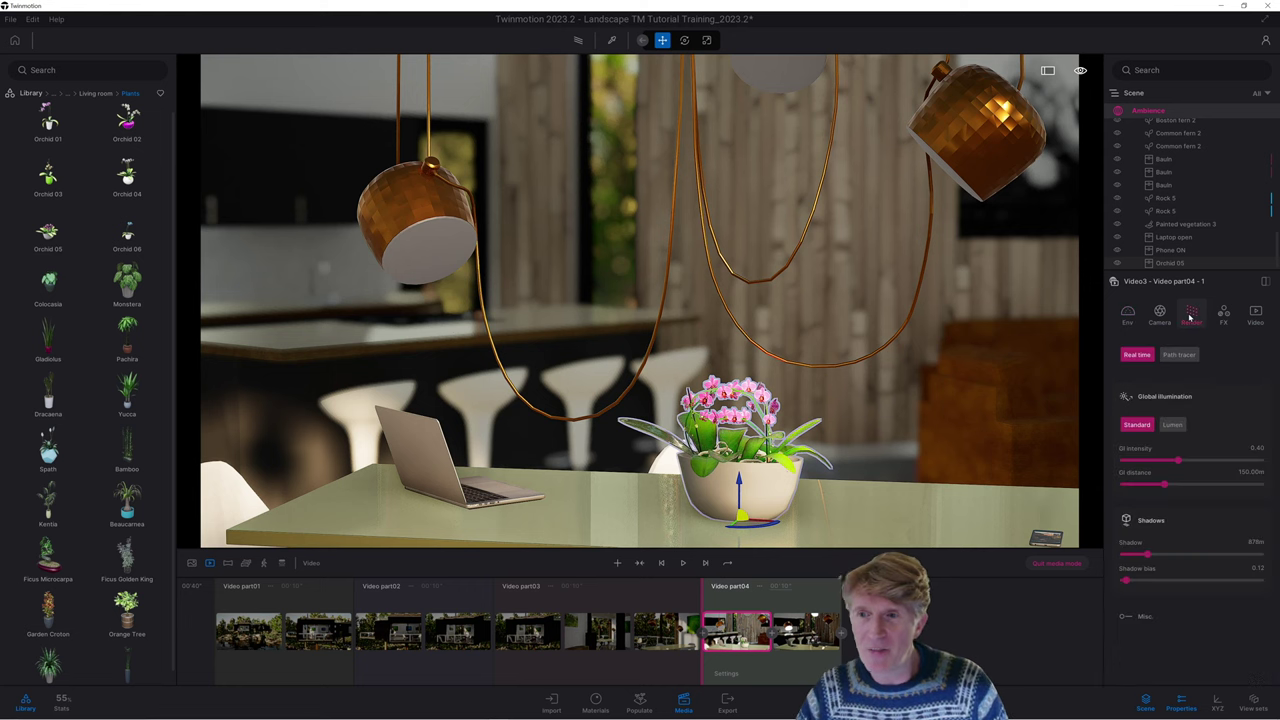
{"action": "left_click", "coordinate": [1172, 425]}
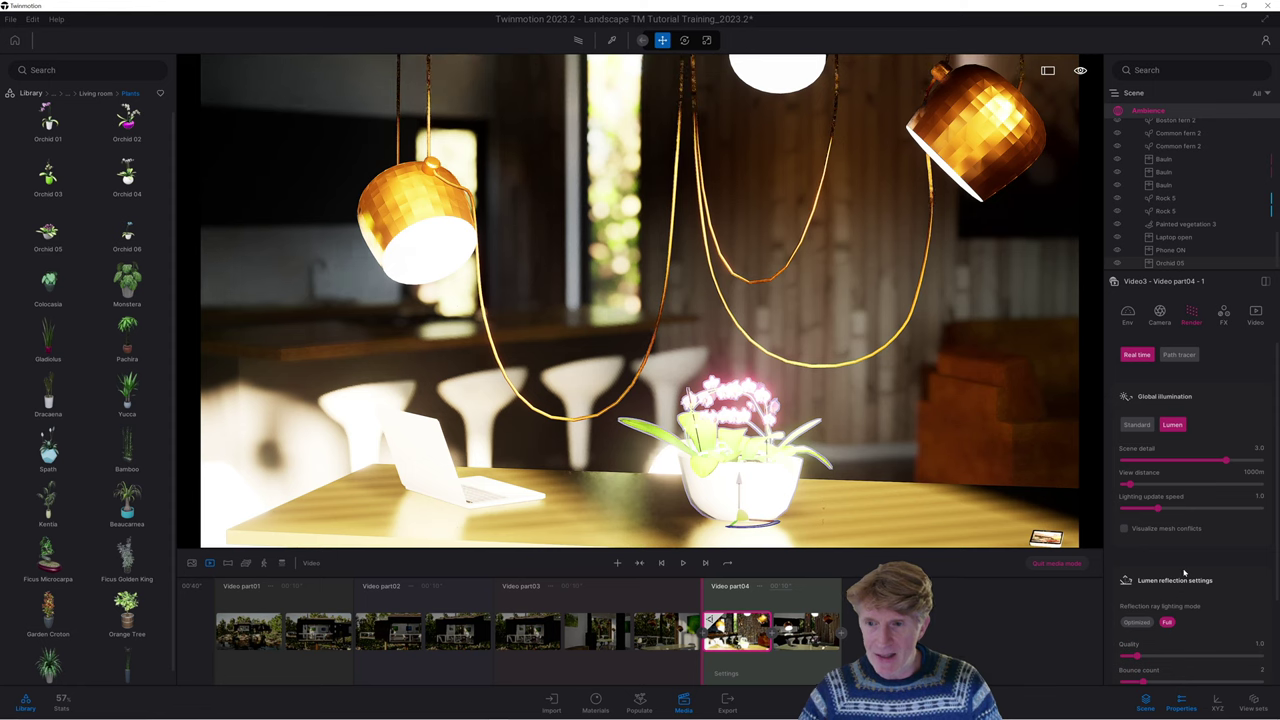
{"action": "scroll", "coordinate": [1190, 566], "scroll_direction": "down", "scroll_amount": 2}
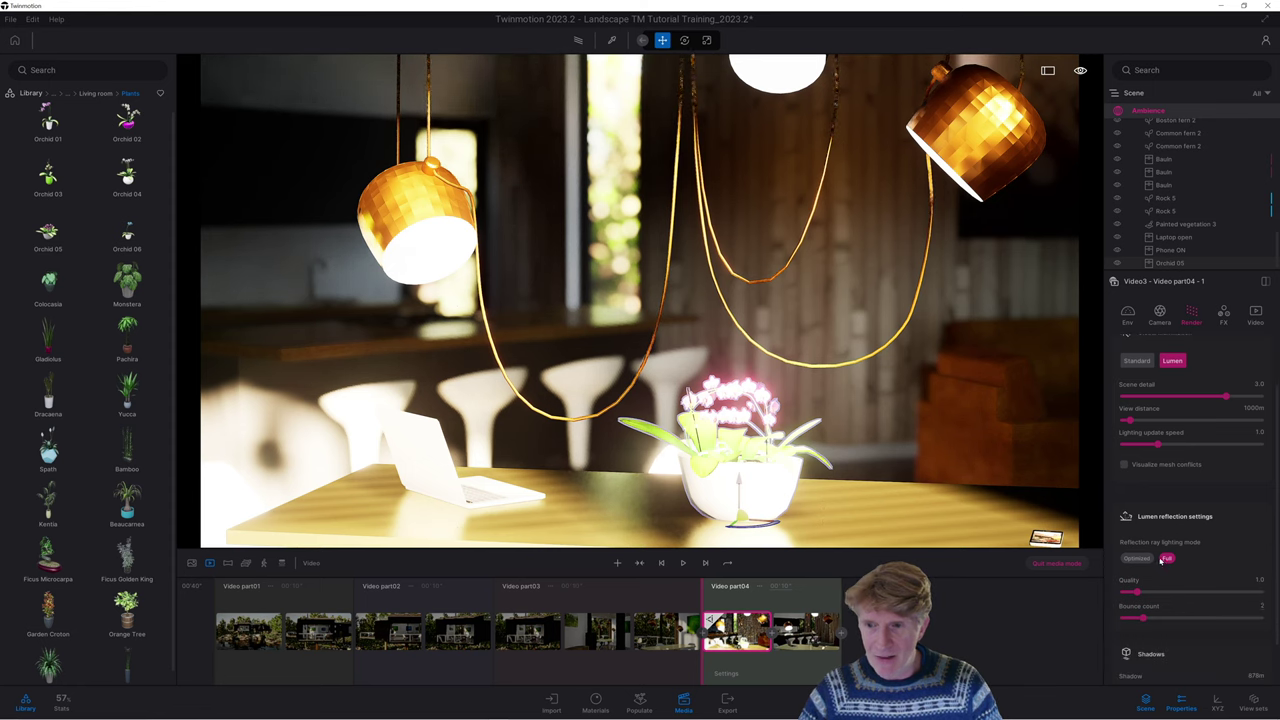
{"action": "scroll", "coordinate": [1160, 575], "scroll_direction": "down", "scroll_amount": 2}
{"action": "left_click_drag", "start_coordinate": [1140, 538], "coordinate": [1208, 536]}
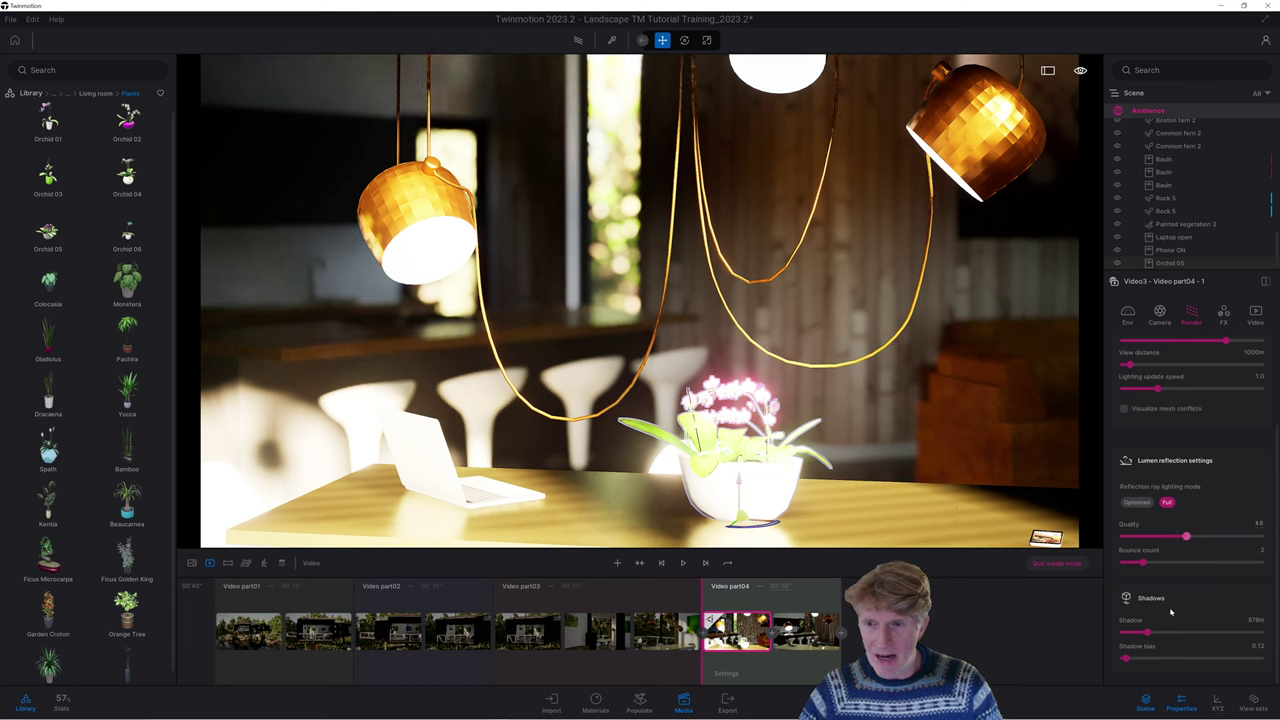
Set the first keyframe's shadow distance to about 1950 m and its shadow bias to 0.10
{"action": "left_click_drag", "start_coordinate": [1147, 633], "coordinate": [1245, 633]}
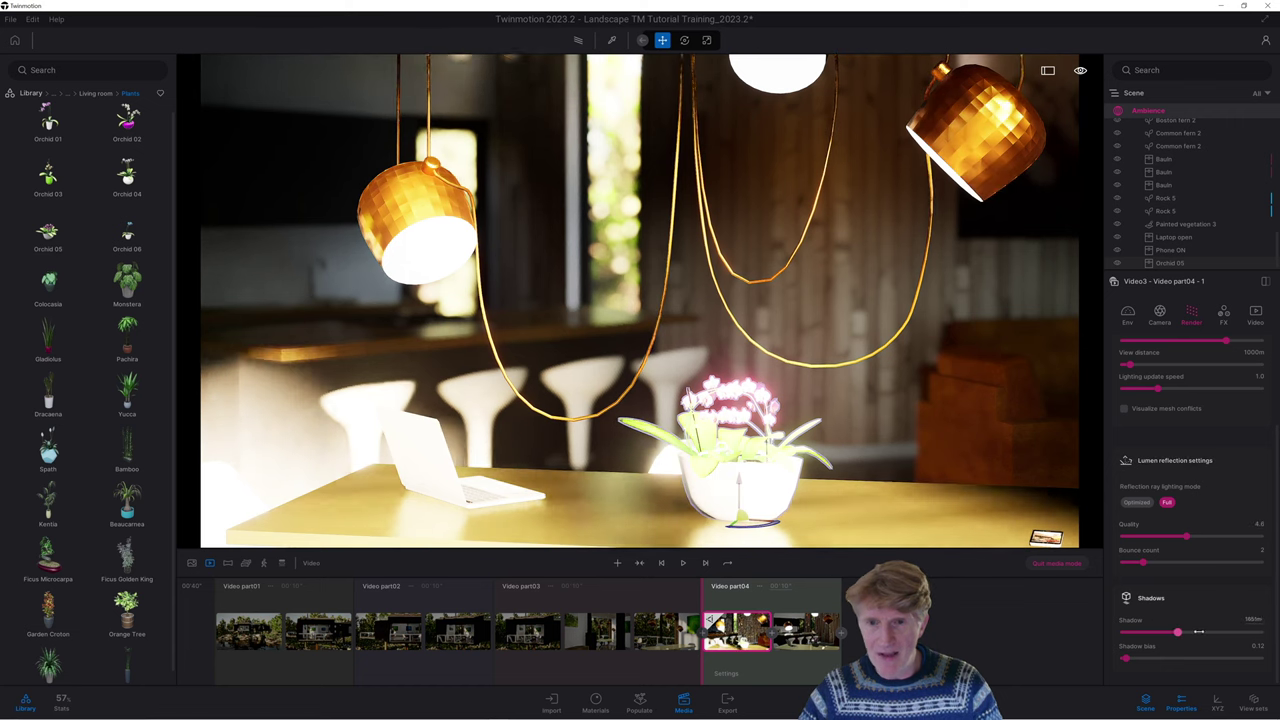
{"action": "left_click_drag", "start_coordinate": [1262, 631], "coordinate": [1155, 620]}
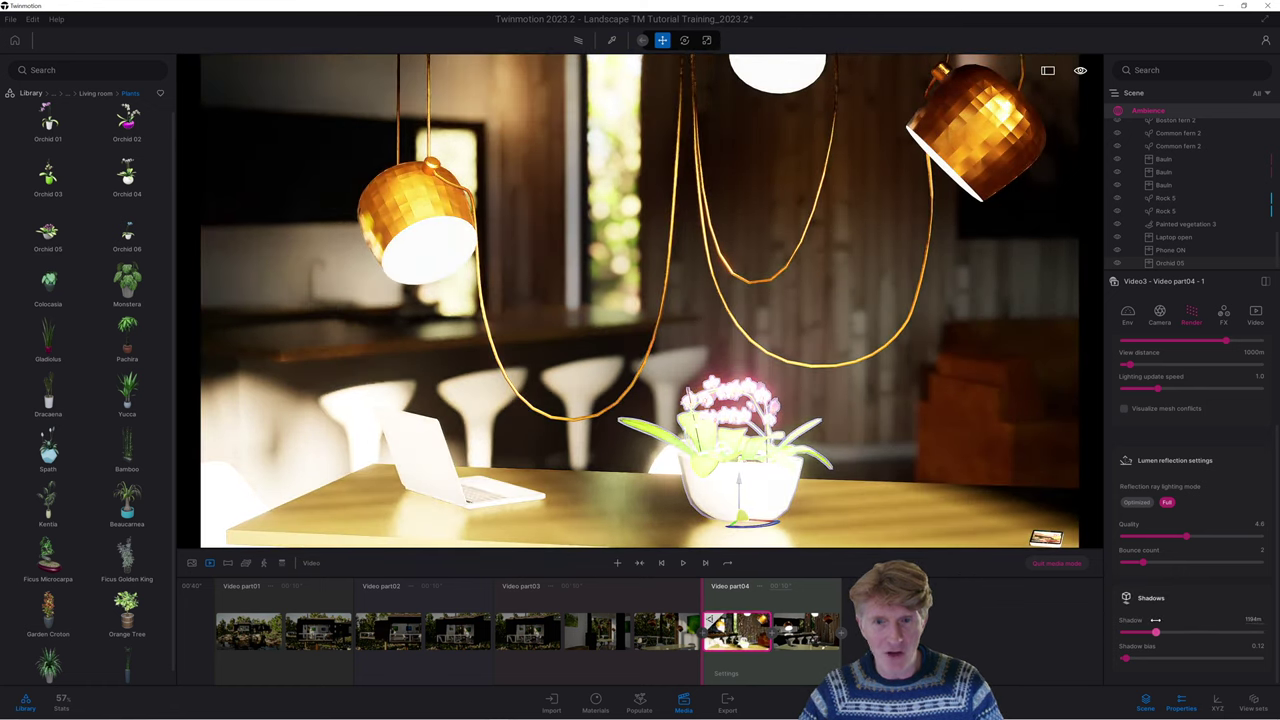
{"action": "mouse_move", "coordinate": [1155, 620]}
{"action": "left_mouse_down"}
{"action": "mouse_move", "coordinate": [1207, 620]}
{"action": "mouse_move", "coordinate": [1177, 632]}
{"action": "left_mouse_up"}
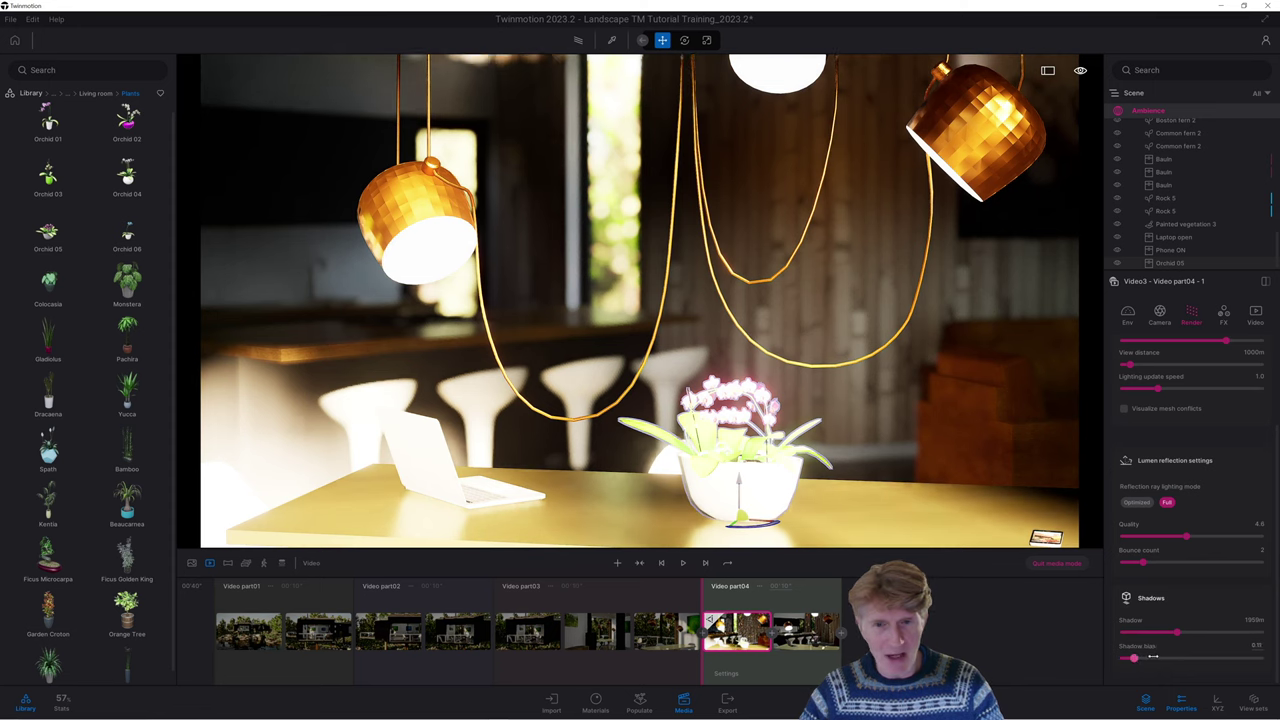
{"action": "left_click_drag", "start_coordinate": [1151, 657], "coordinate": [1113, 657]}
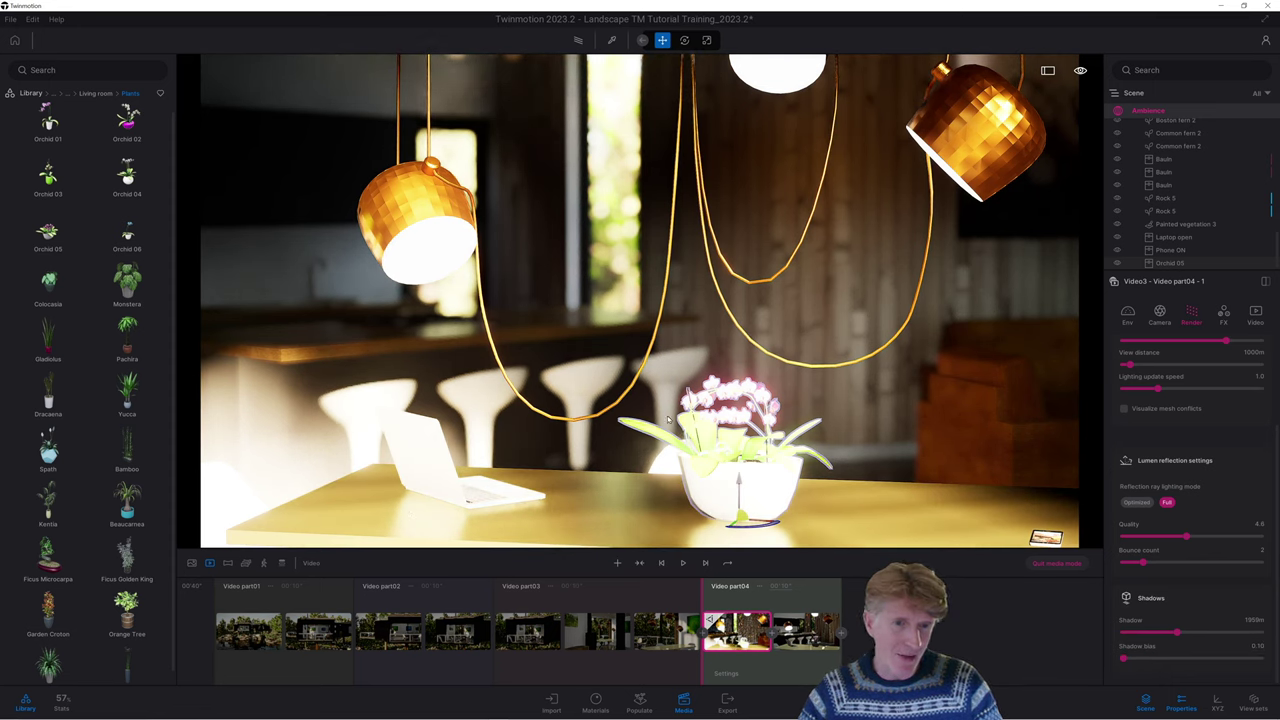
{"action": "scroll", "coordinate": [1180, 426], "scroll_direction": "up", "scroll_amount": 3}
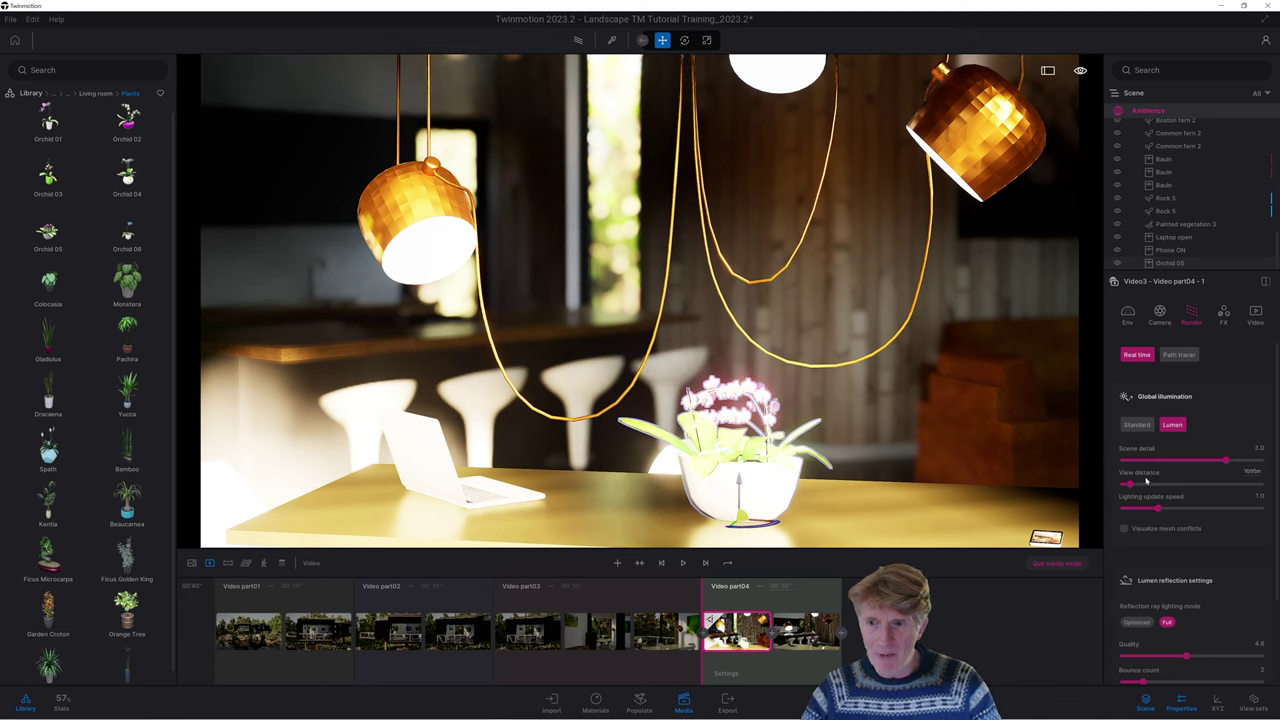
Lower the first keyframe's sun intensity to about 2174, update that keyframe, and delete the second keyframe of Video part04
{"action": "left_click", "coordinate": [1128, 314]}
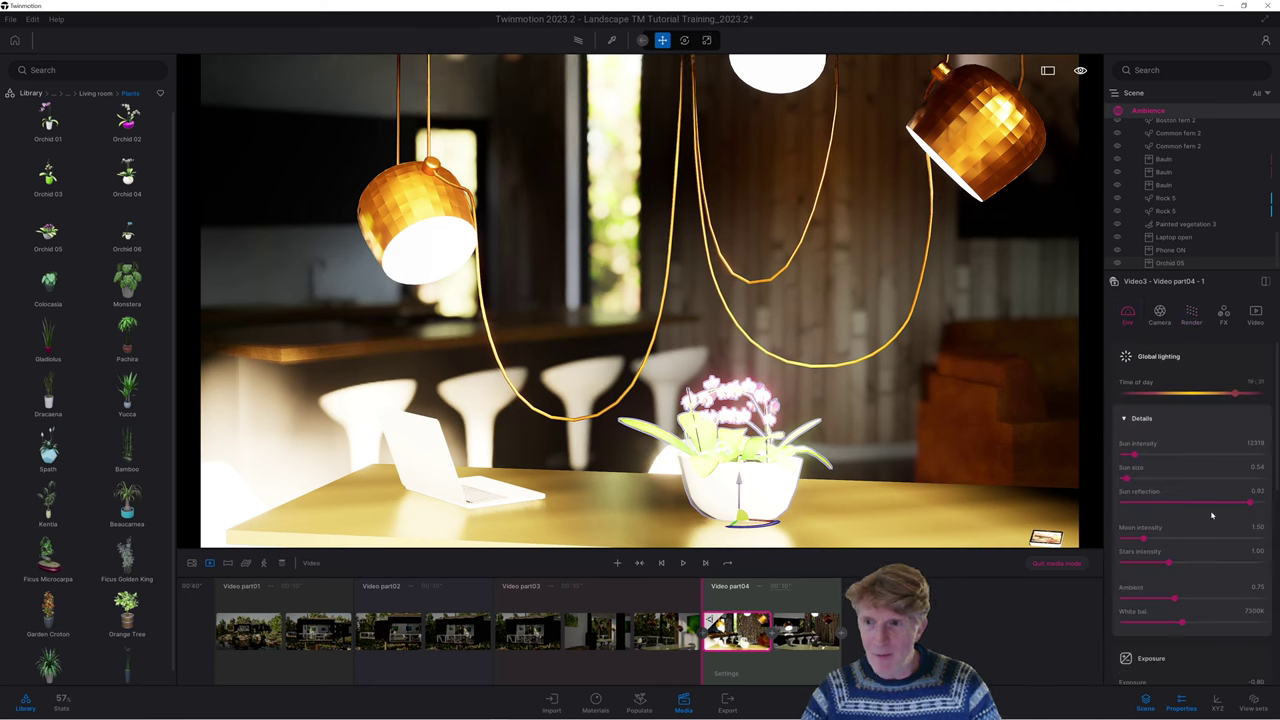
{"action": "left_click_drag", "start_coordinate": [1133, 455], "coordinate": [1125, 455]}
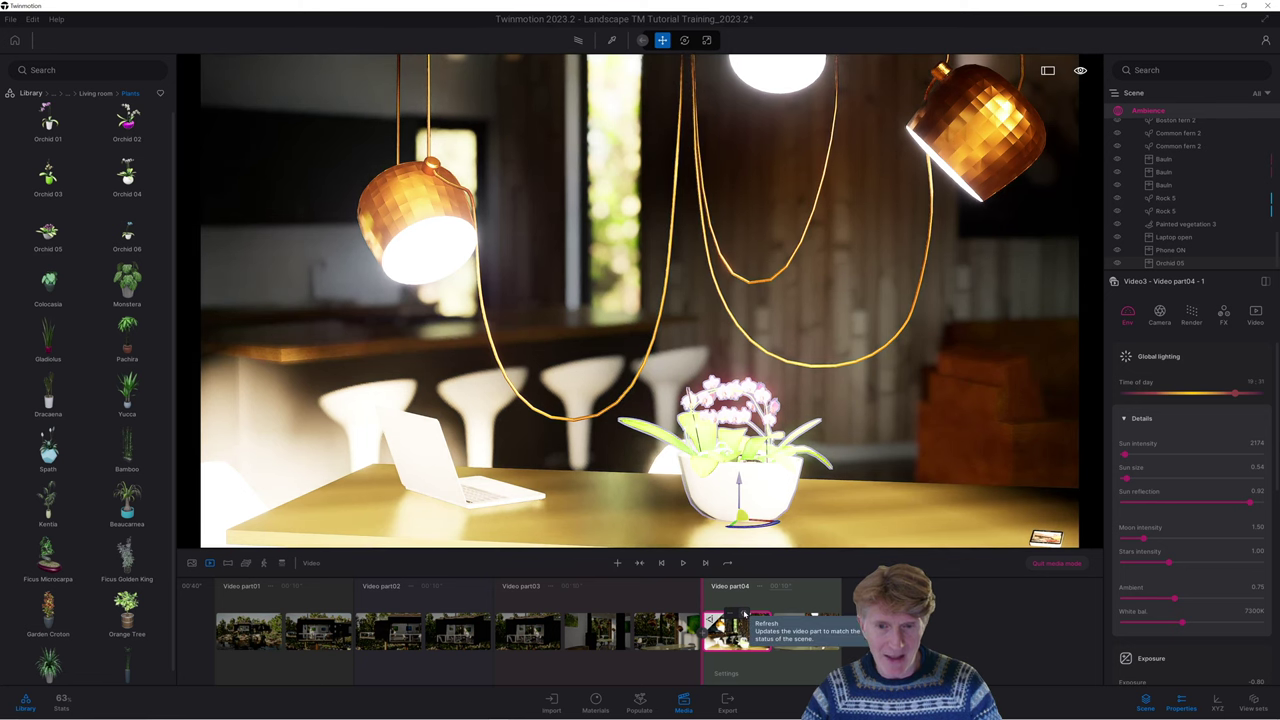
{"action": "left_click", "coordinate": [744, 614]}
{"action": "left_click", "coordinate": [803, 636]}
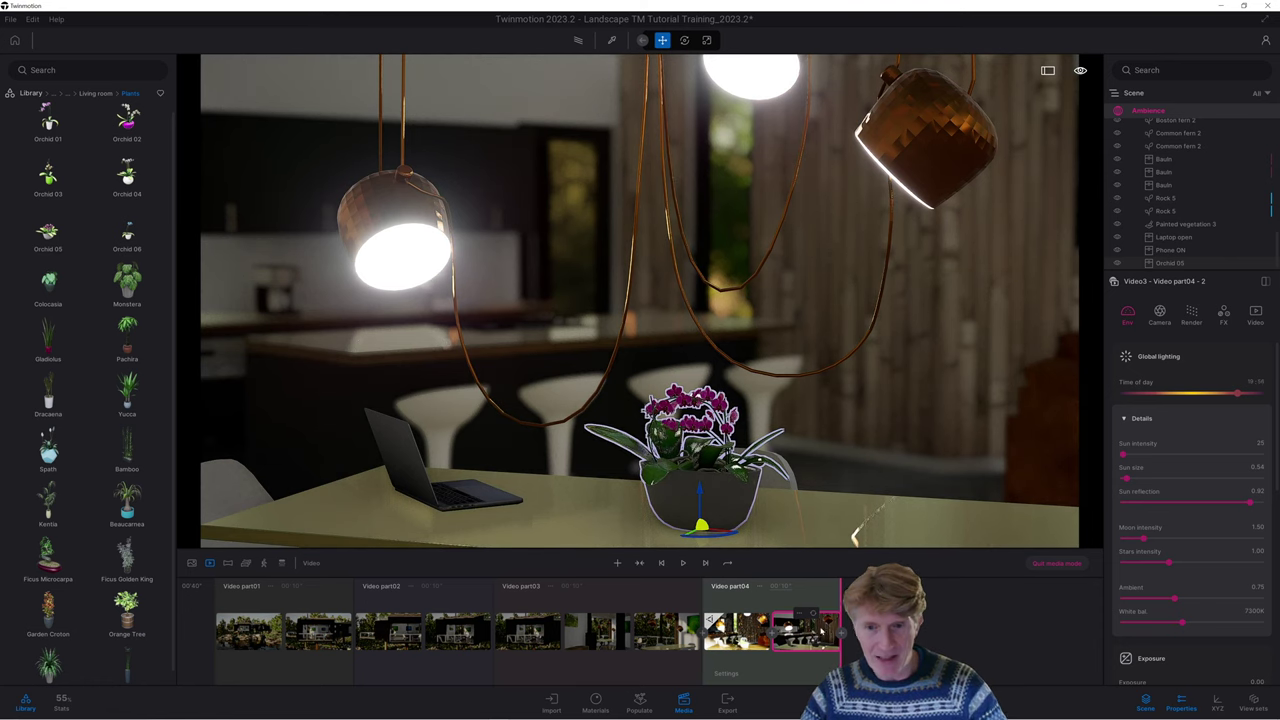
{"action": "left_click", "coordinate": [812, 613]}
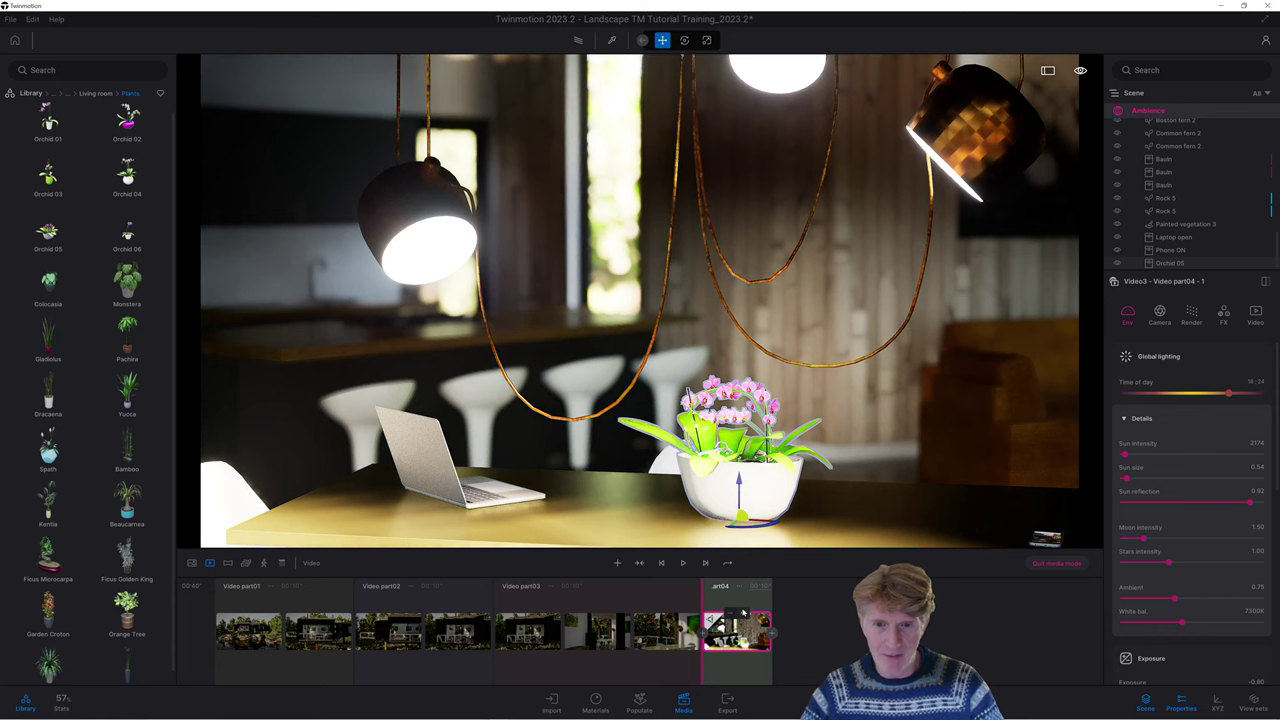
Reframe the table with the laptop and orchid, add this view as Video part04's second keyframe, and preview the camera move
{"action": "key", "text": "d"}
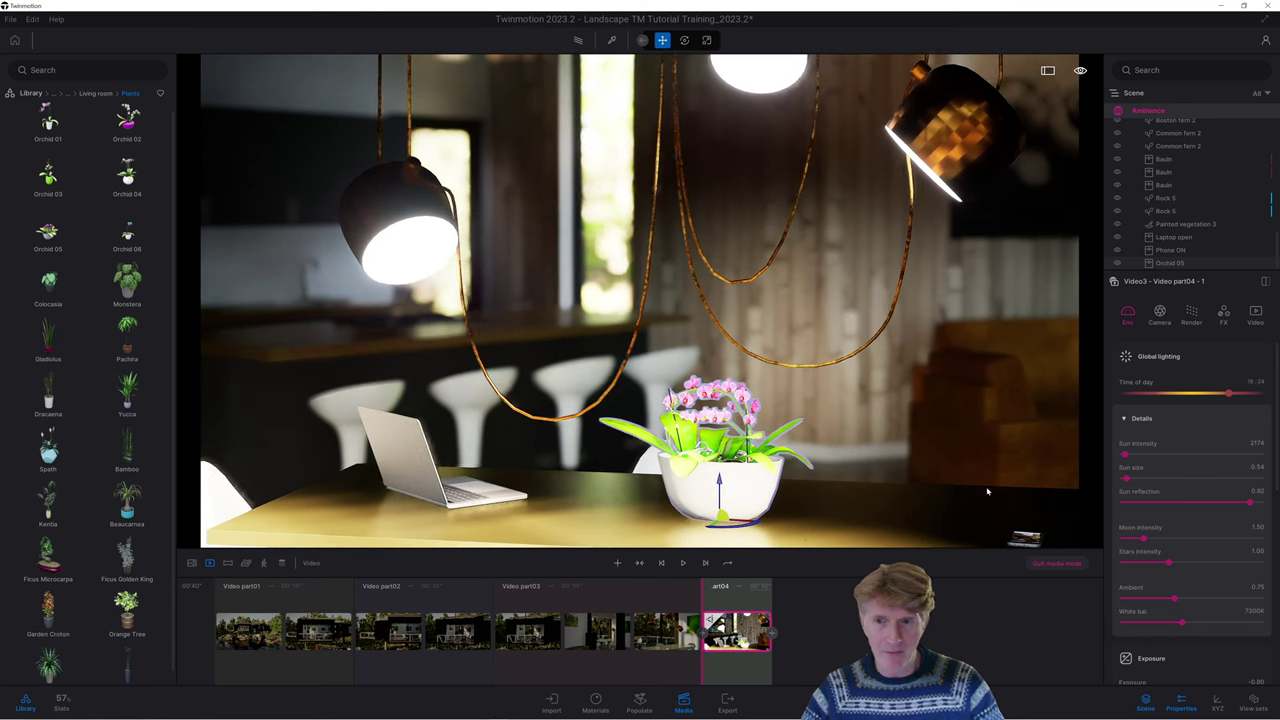
{"action": "key", "text": "w"}
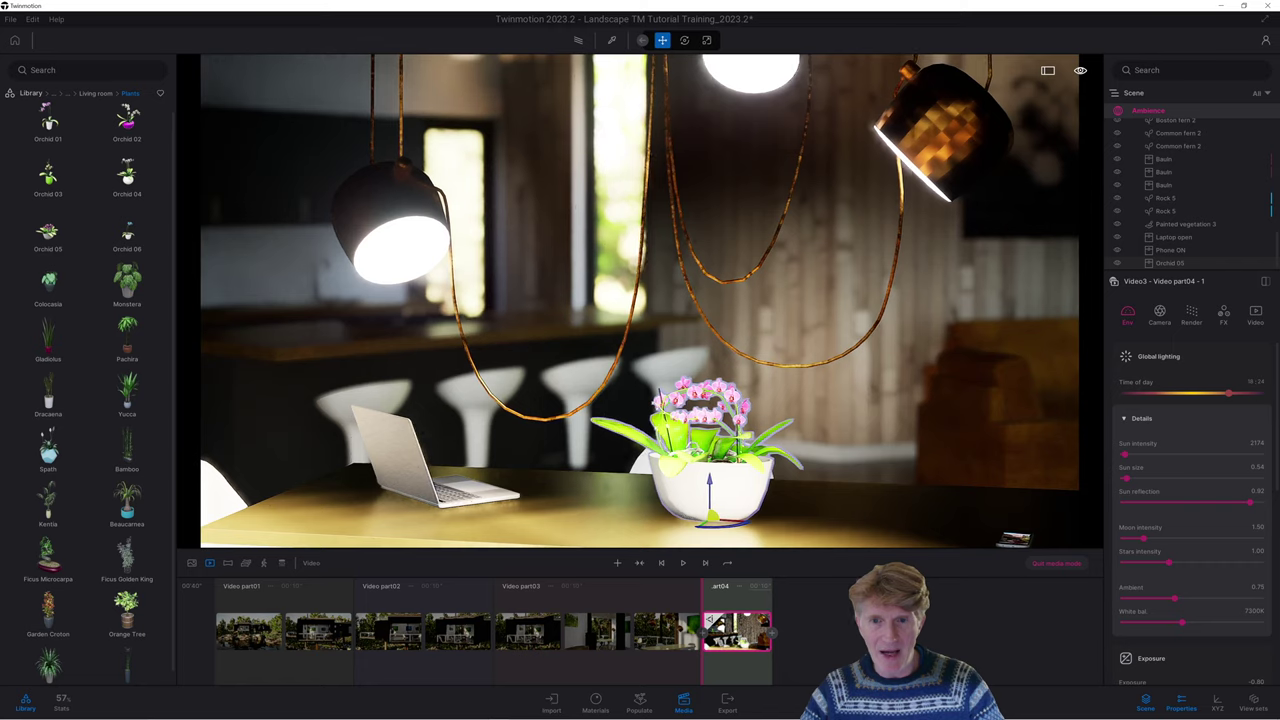
{"action": "key", "text": "a"}
{"action": "key", "text": "q"}
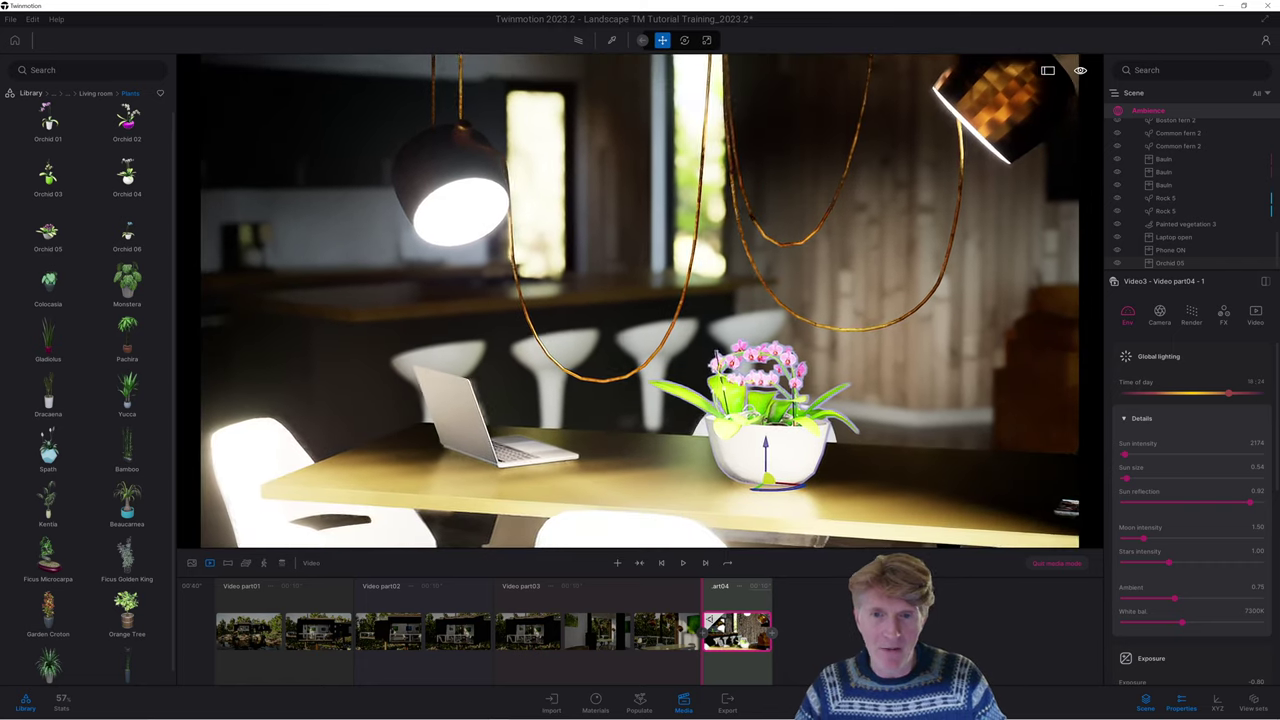
{"action": "key", "text": "d"}
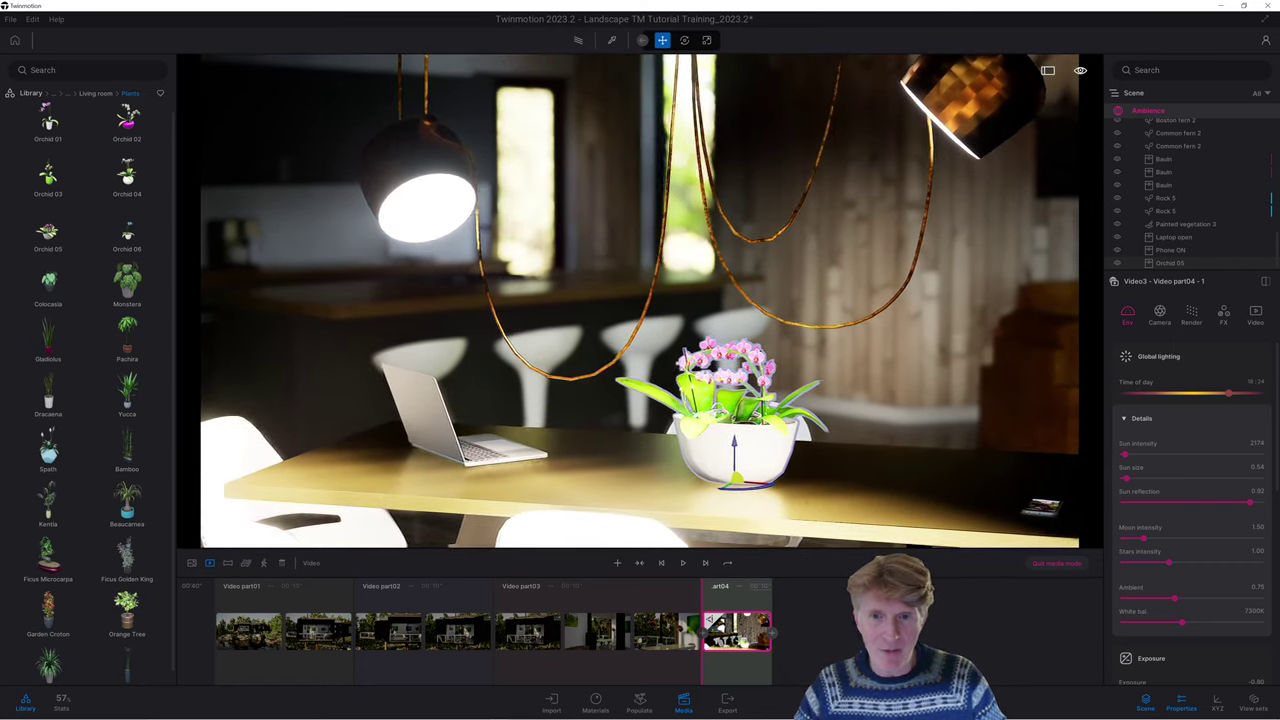
{"action": "key", "text": "d"}
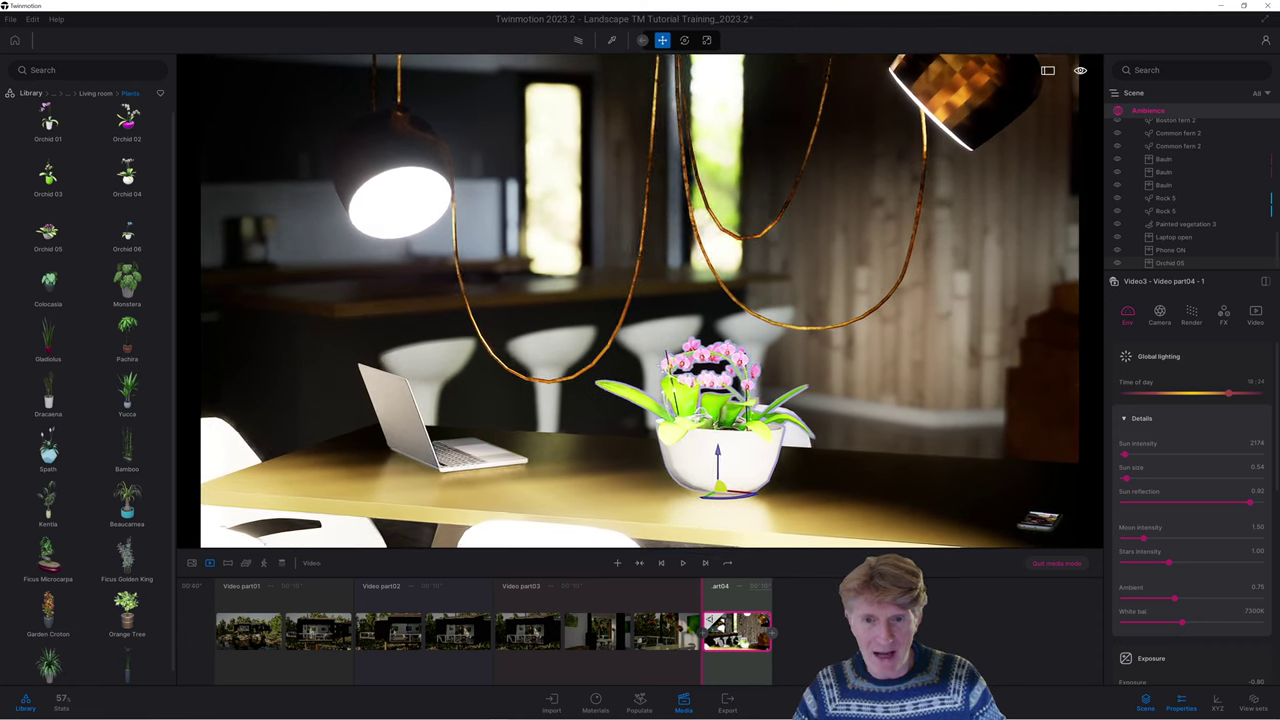
{"action": "key", "text": "Left"}
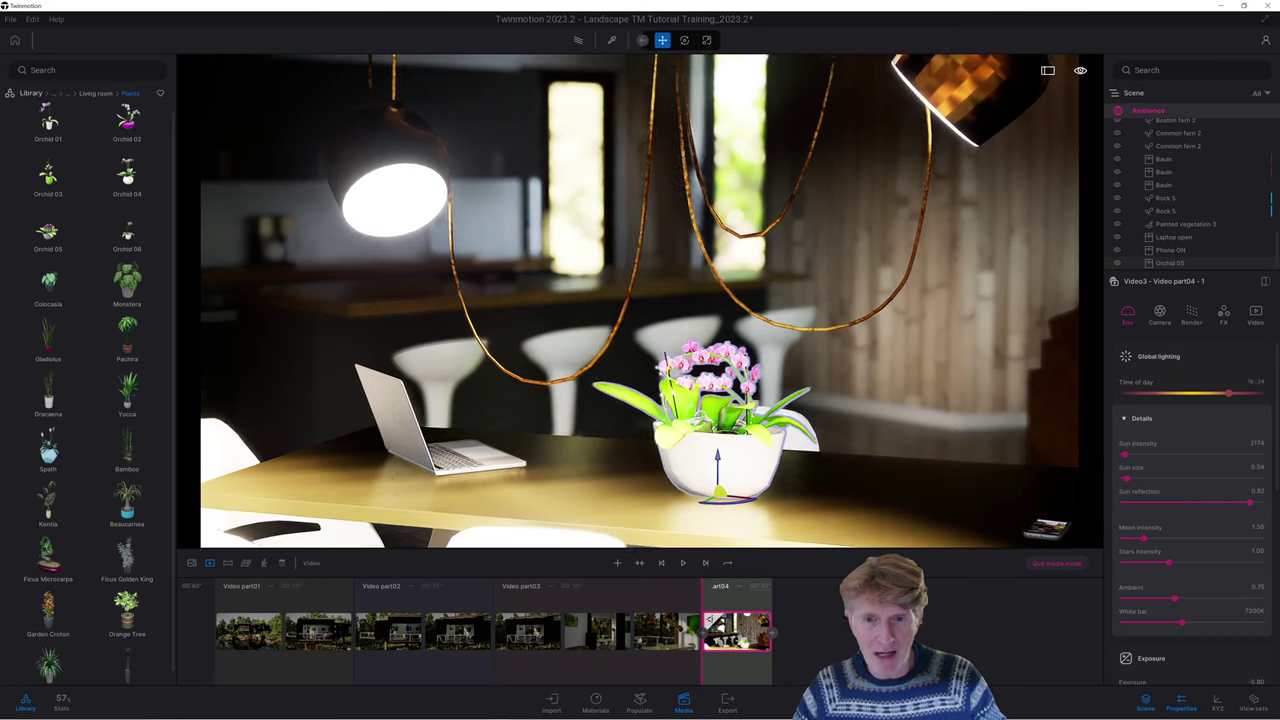
{"action": "key", "text": "Left"}
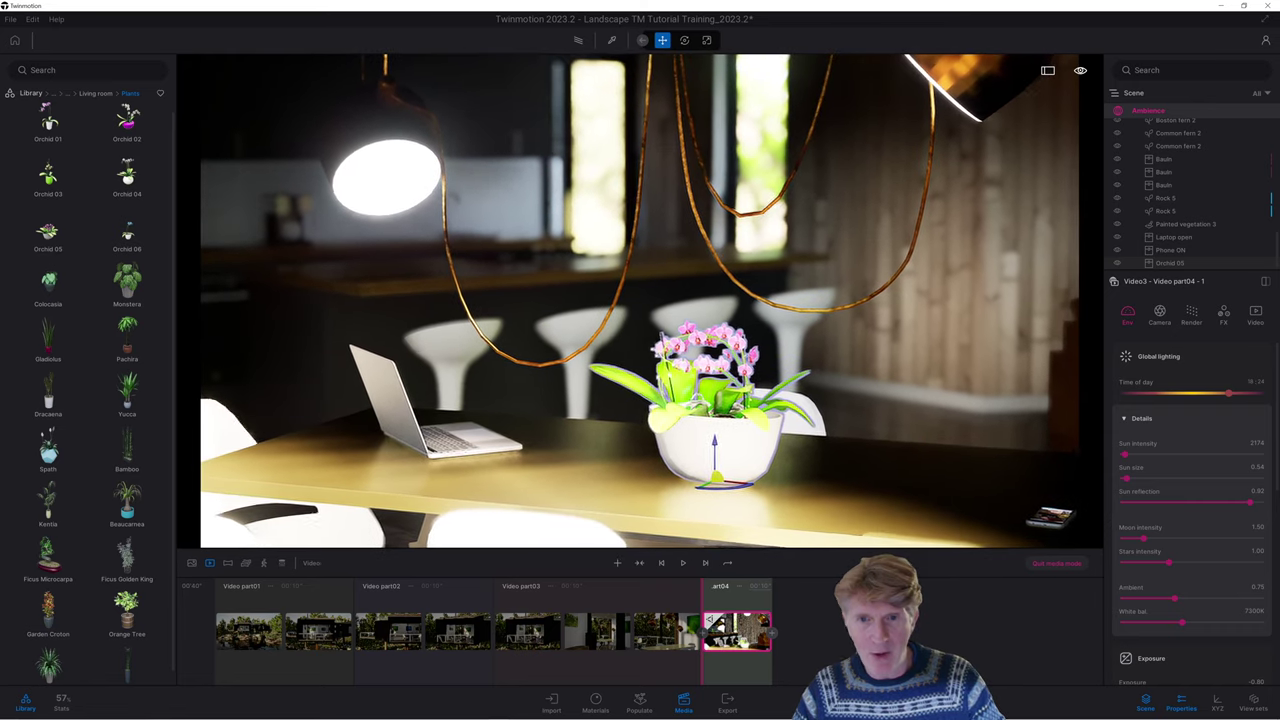
{"action": "key", "text": "Left"}
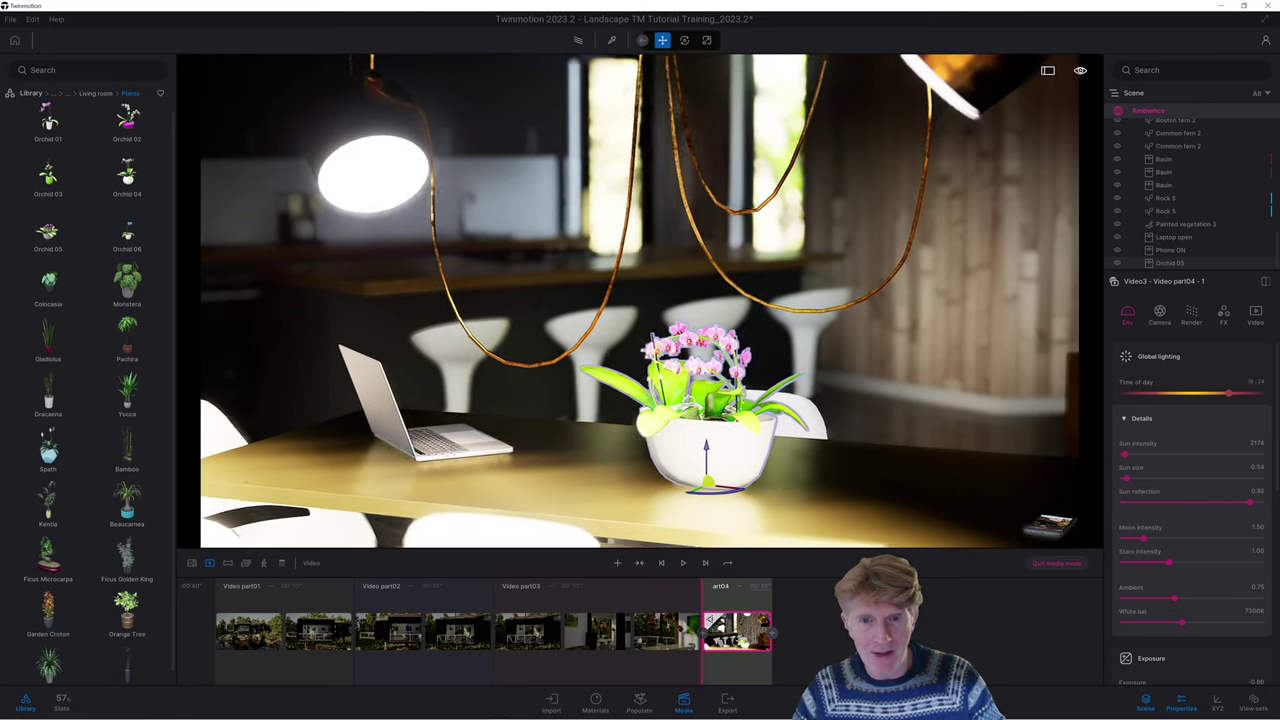
{"action": "left_click", "coordinate": [772, 635]}
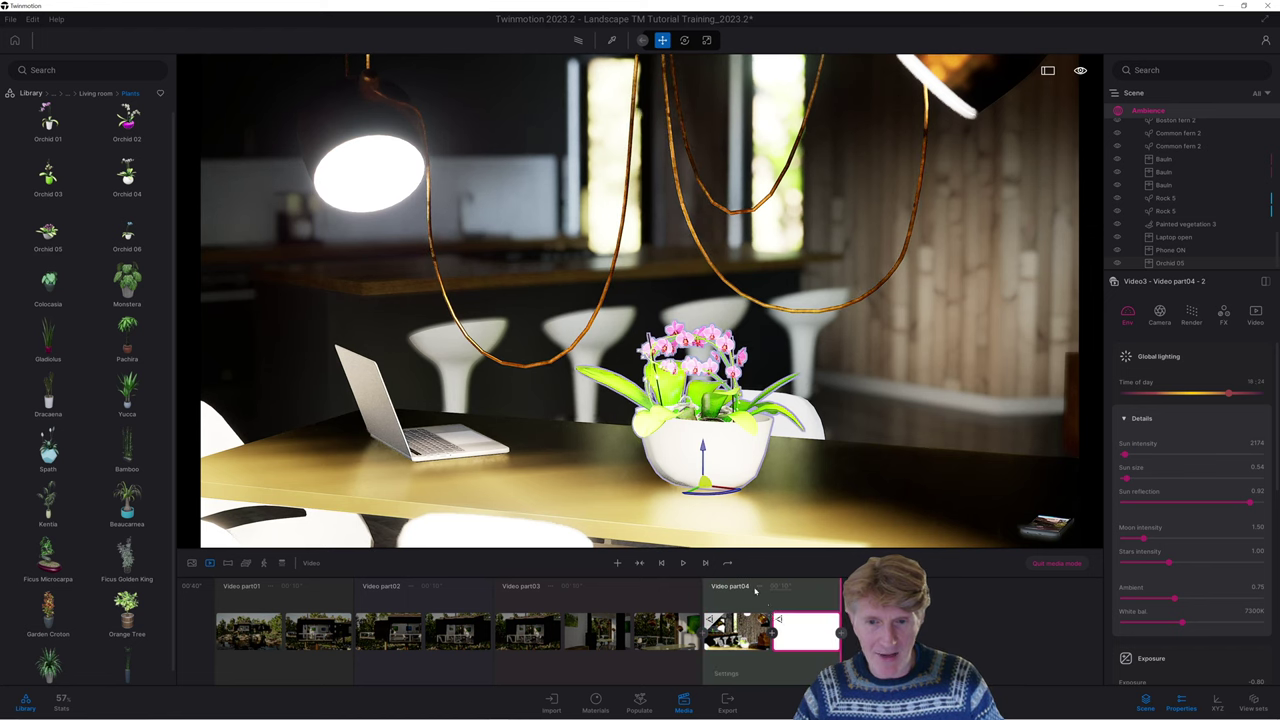
{"action": "left_click", "coordinate": [661, 563]}
{"action": "left_click", "coordinate": [679, 563]}
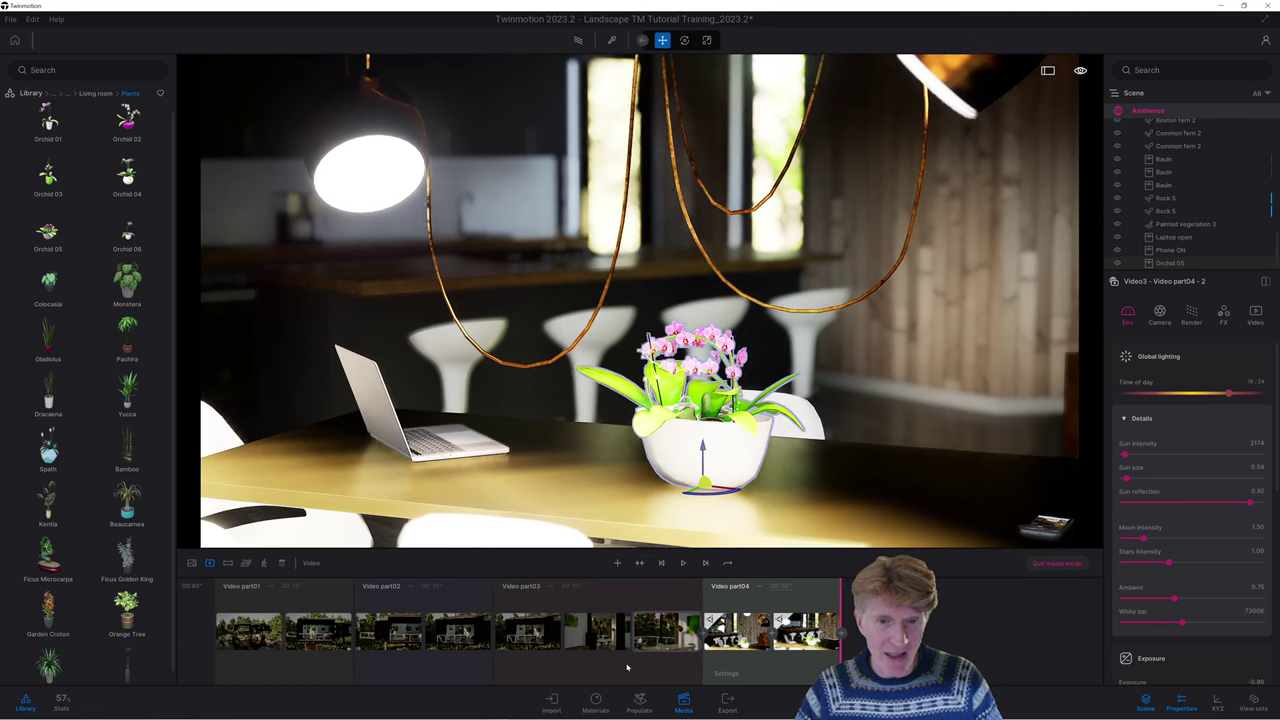
Try the scene's Clear glass material on the orchid pot
{"action": "left_click", "coordinate": [597, 700]}
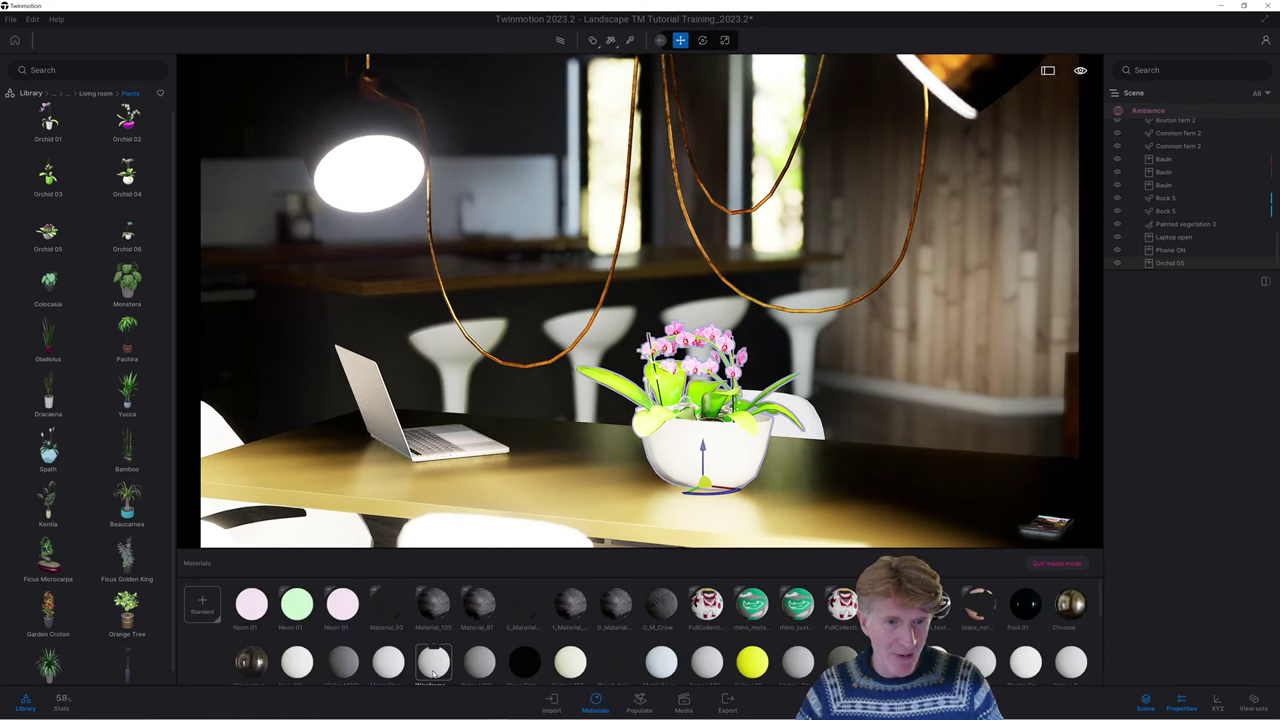
{"action": "scroll", "coordinate": [263, 605], "scroll_direction": "down", "scroll_amount": 1}
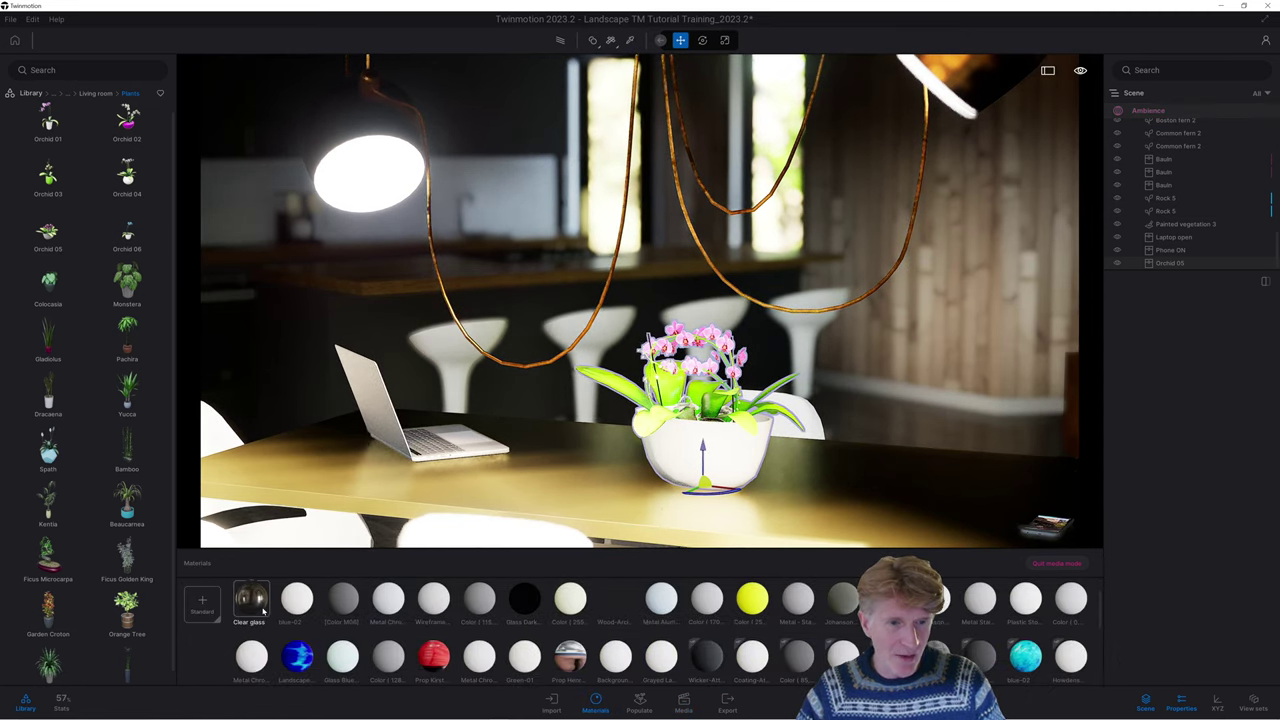
{"action": "left_click_drag", "start_coordinate": [265, 600], "coordinate": [675, 467]}
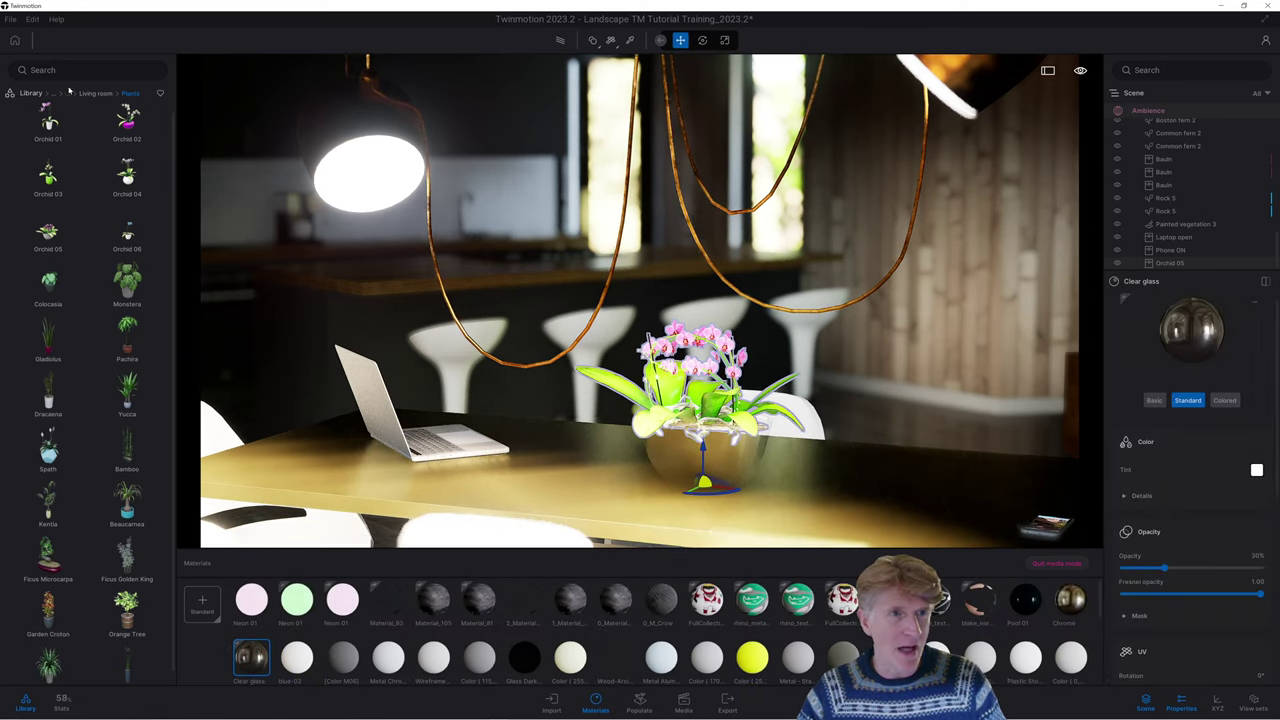
Try the library's Slightly worn chrome metal on the orchid pot, then apply Hammered copper to it instead
{"action": "left_click", "coordinate": [31, 93]}
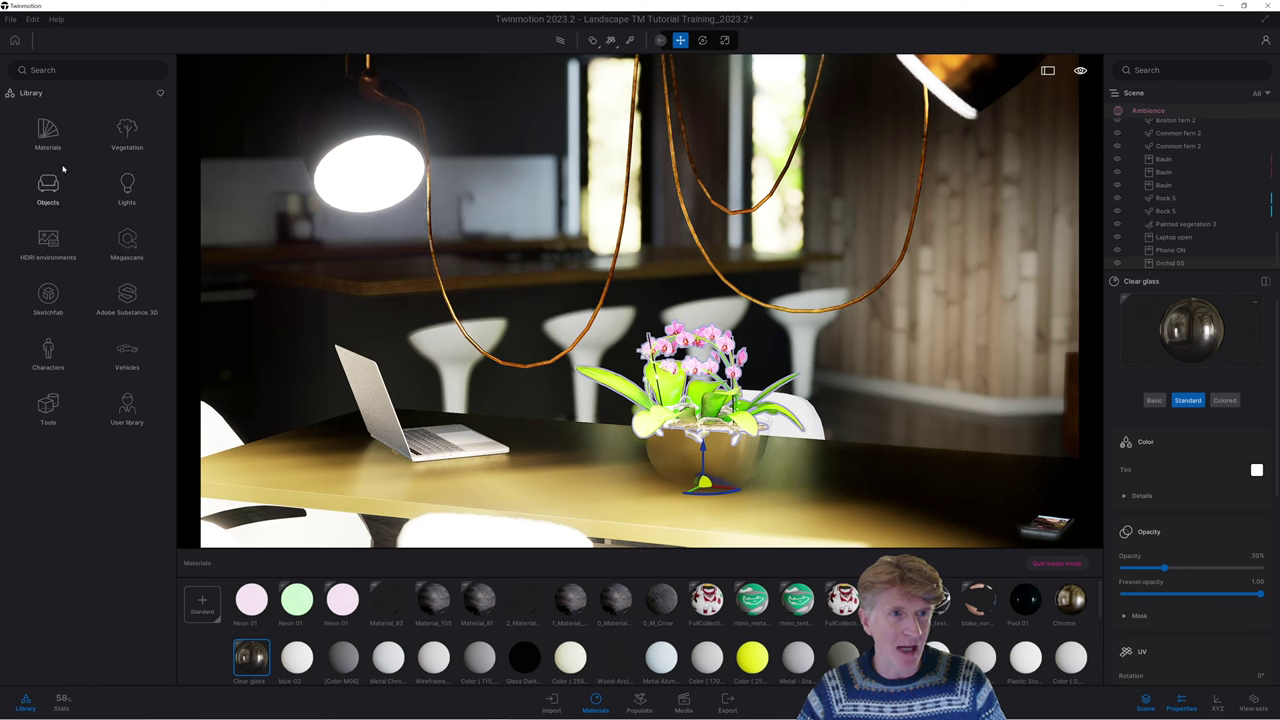
{"action": "left_click", "coordinate": [48, 135]}
{"action": "left_click", "coordinate": [127, 135]}
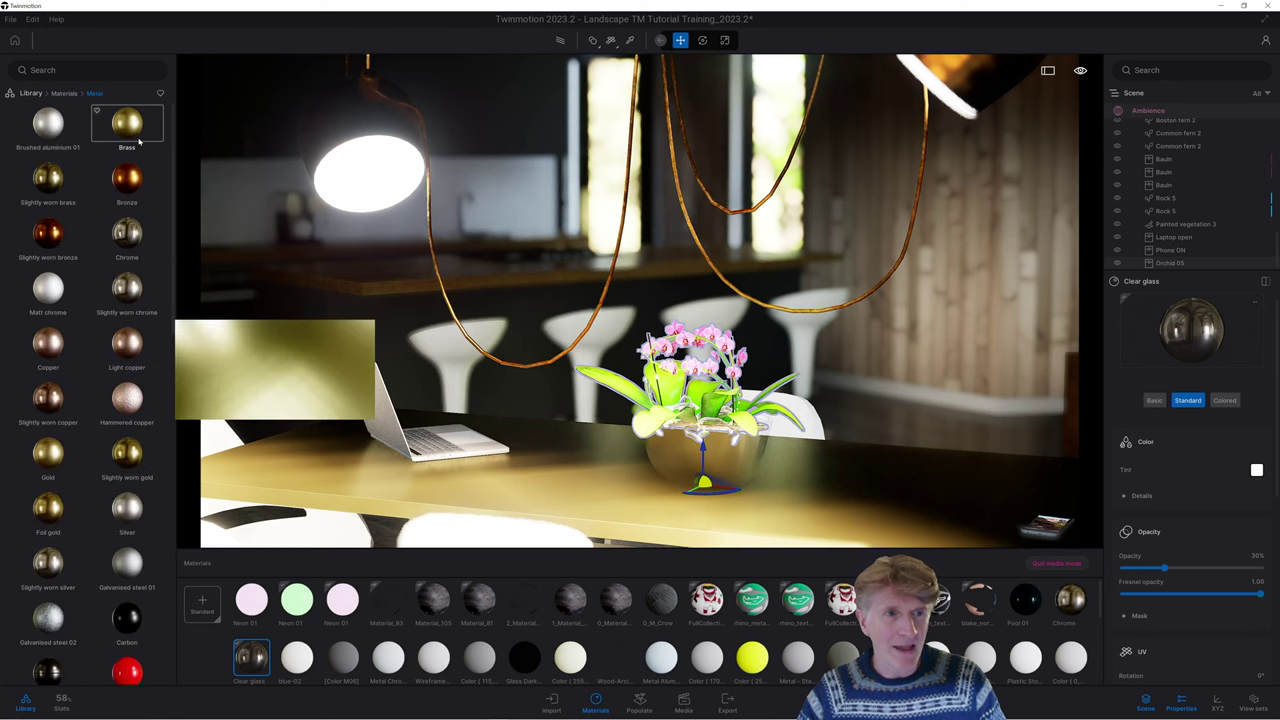
{"action": "left_click_drag", "start_coordinate": [127, 290], "coordinate": [705, 455]}
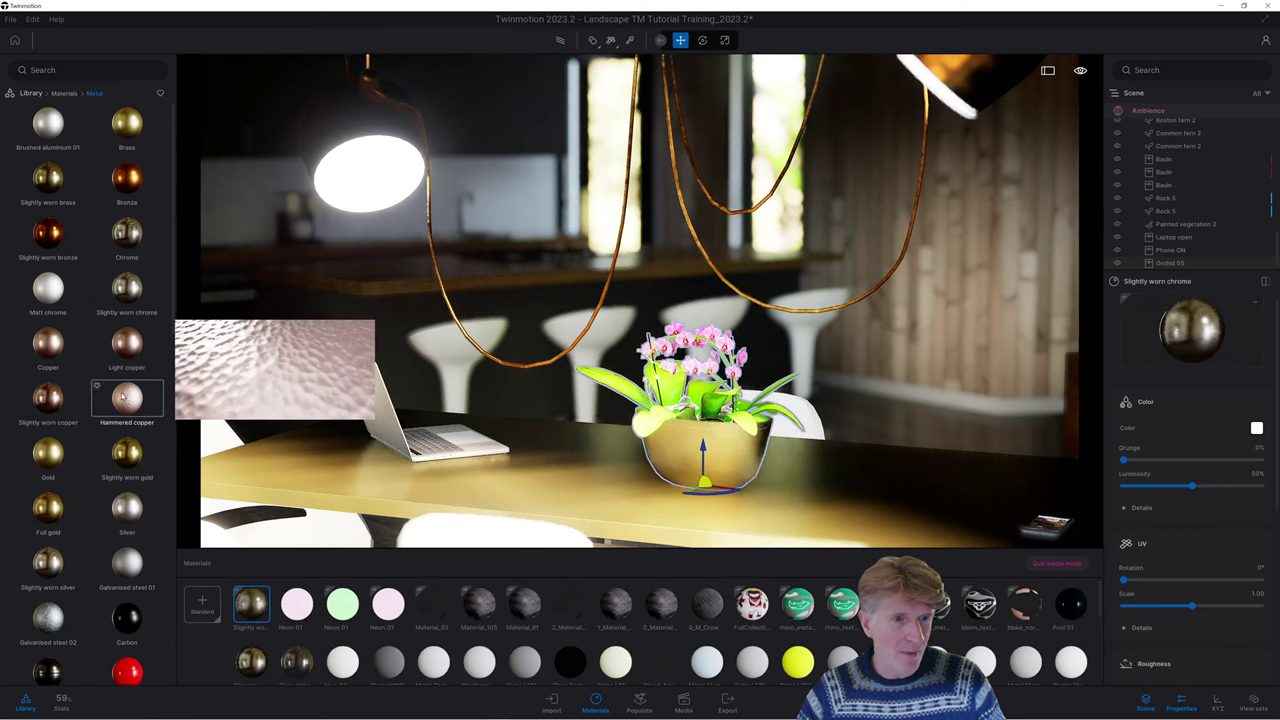
{"action": "left_click_drag", "start_coordinate": [127, 400], "coordinate": [702, 464]}
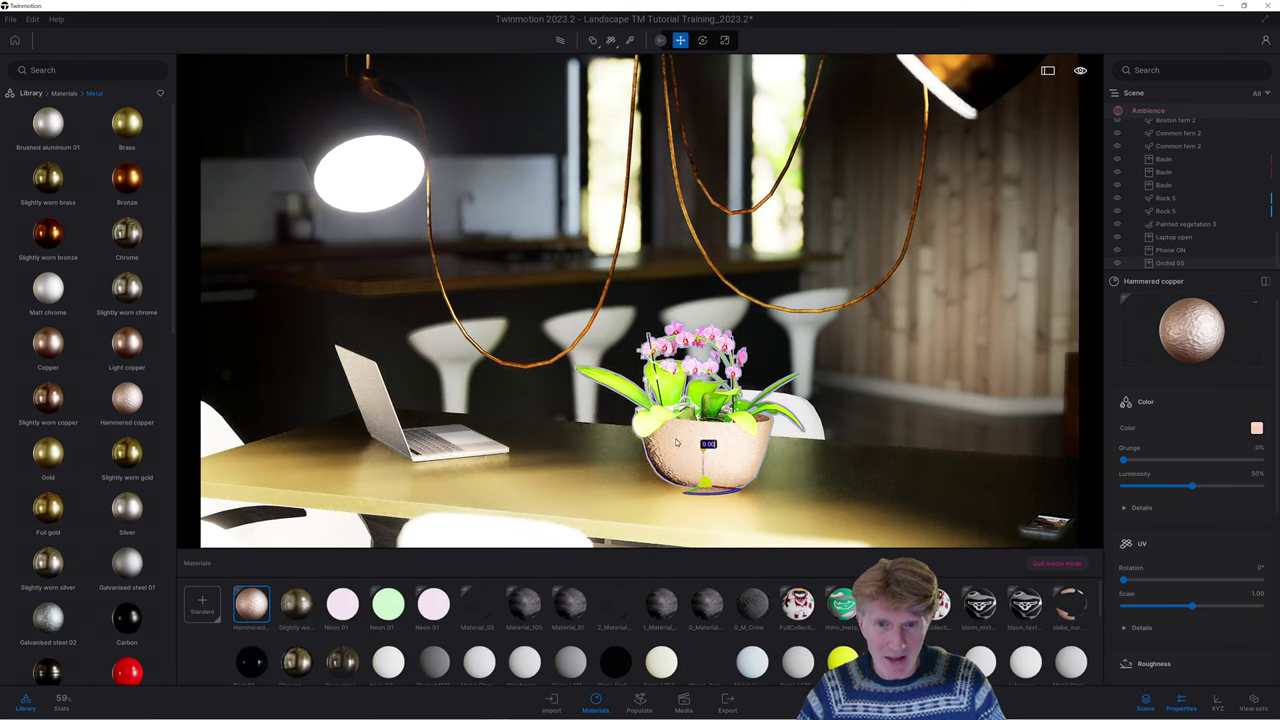
Change the color of the pot's Hammered copper material to a dark, muted red
{"action": "left_click", "coordinate": [1257, 428]}
{"action": "left_click_drag", "start_coordinate": [727, 270], "coordinate": [1102, 262]}
{"action": "mouse_move", "coordinate": [930, 361]}
{"action": "left_mouse_down"}
{"action": "mouse_move", "coordinate": [938, 343]}
{"action": "mouse_move", "coordinate": [857, 392]}
{"action": "mouse_move", "coordinate": [894, 352]}
{"action": "mouse_move", "coordinate": [893, 330]}
{"action": "mouse_move", "coordinate": [929, 368]}
{"action": "left_mouse_up"}
{"action": "left_click_drag", "start_coordinate": [988, 312], "coordinate": [981, 367]}
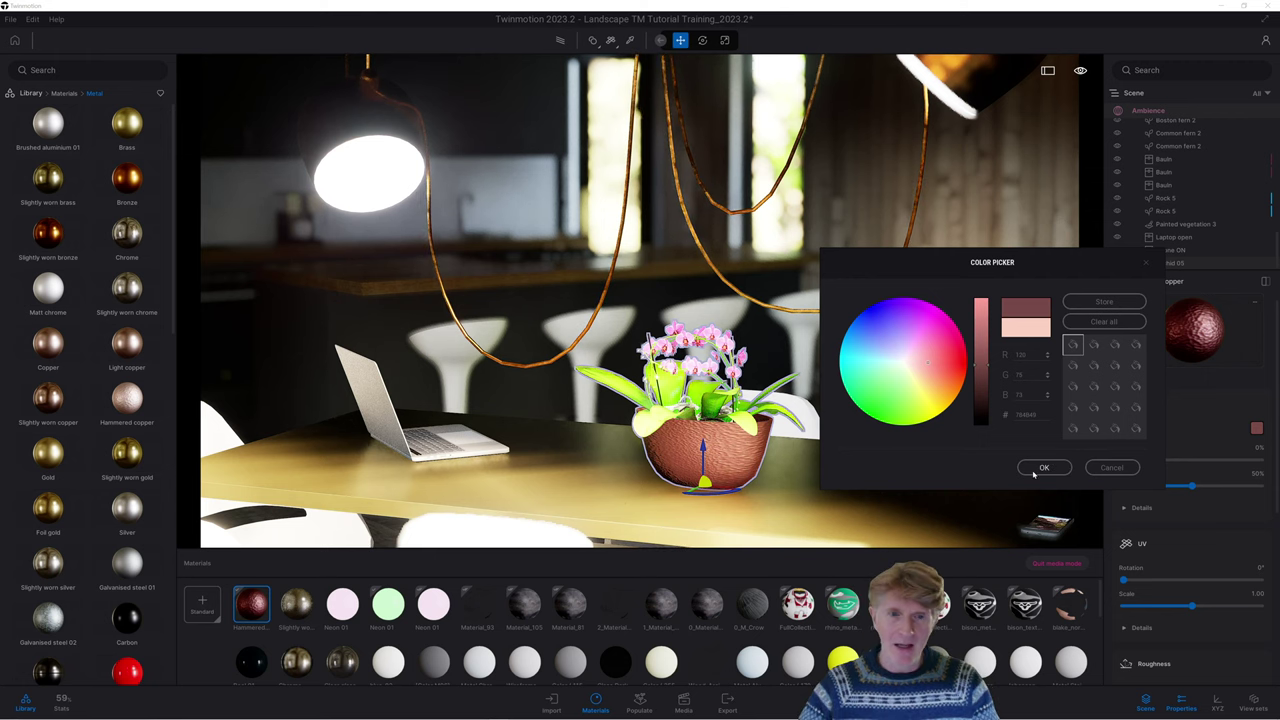
{"action": "left_click", "coordinate": [1041, 468]}
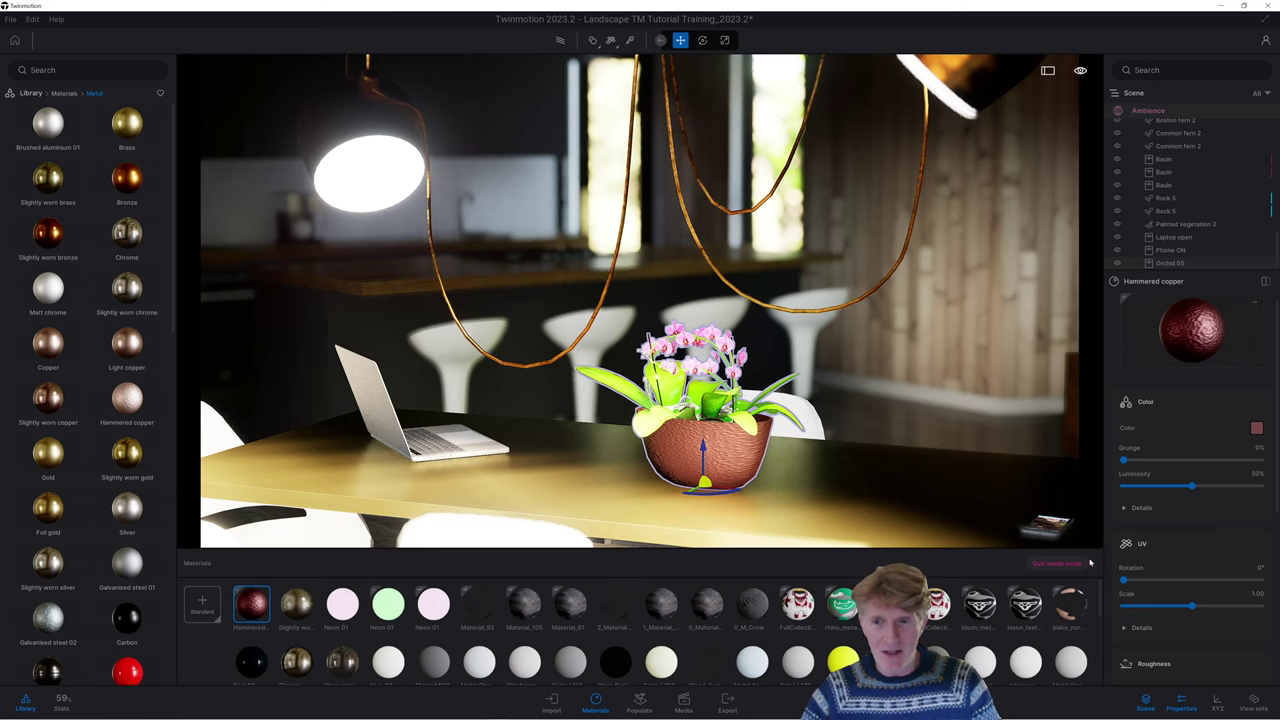
Return to Video3 and preview Video part04 with the recolored pot
{"action": "left_click", "coordinate": [595, 703]}
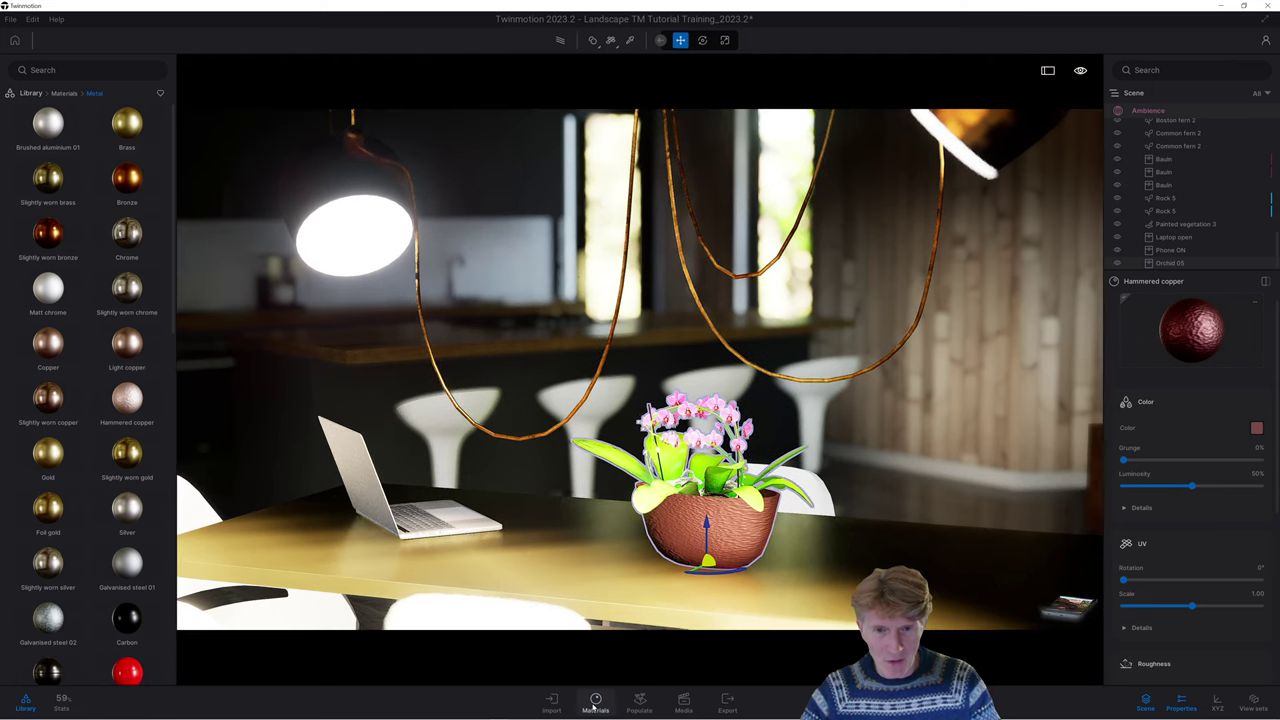
{"action": "left_click", "coordinate": [682, 702]}
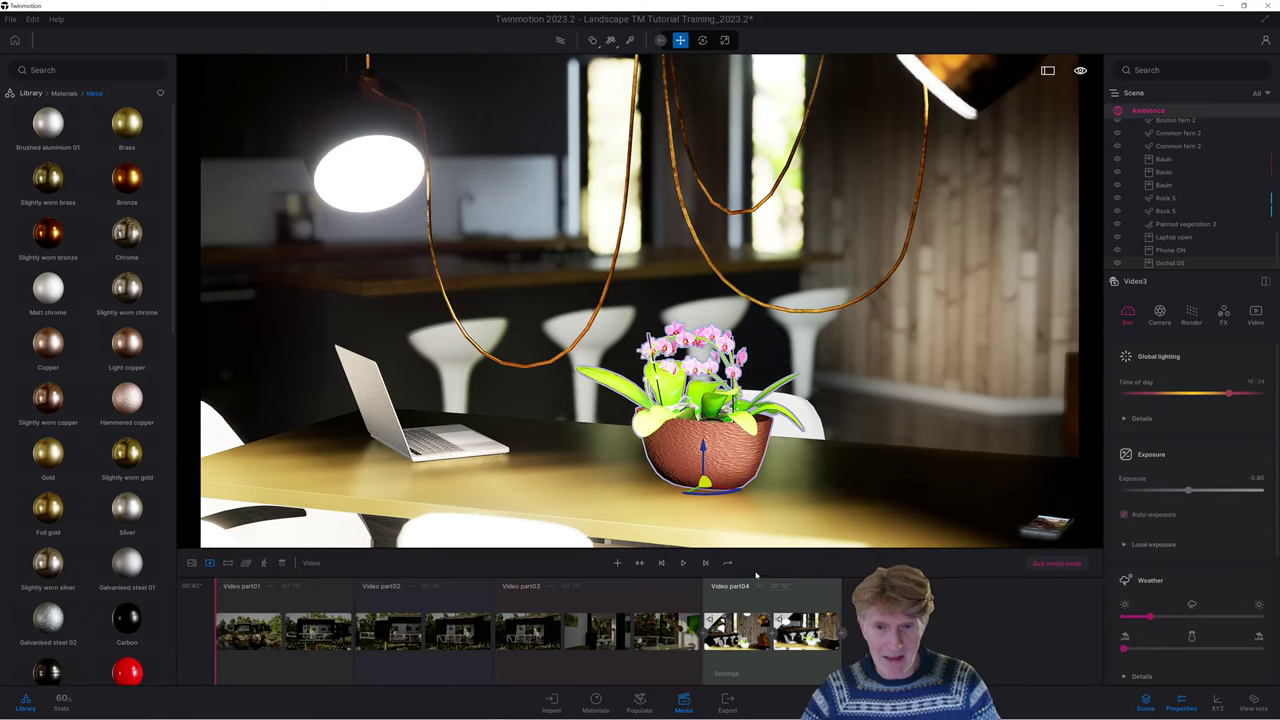
{"action": "left_click", "coordinate": [663, 563]}
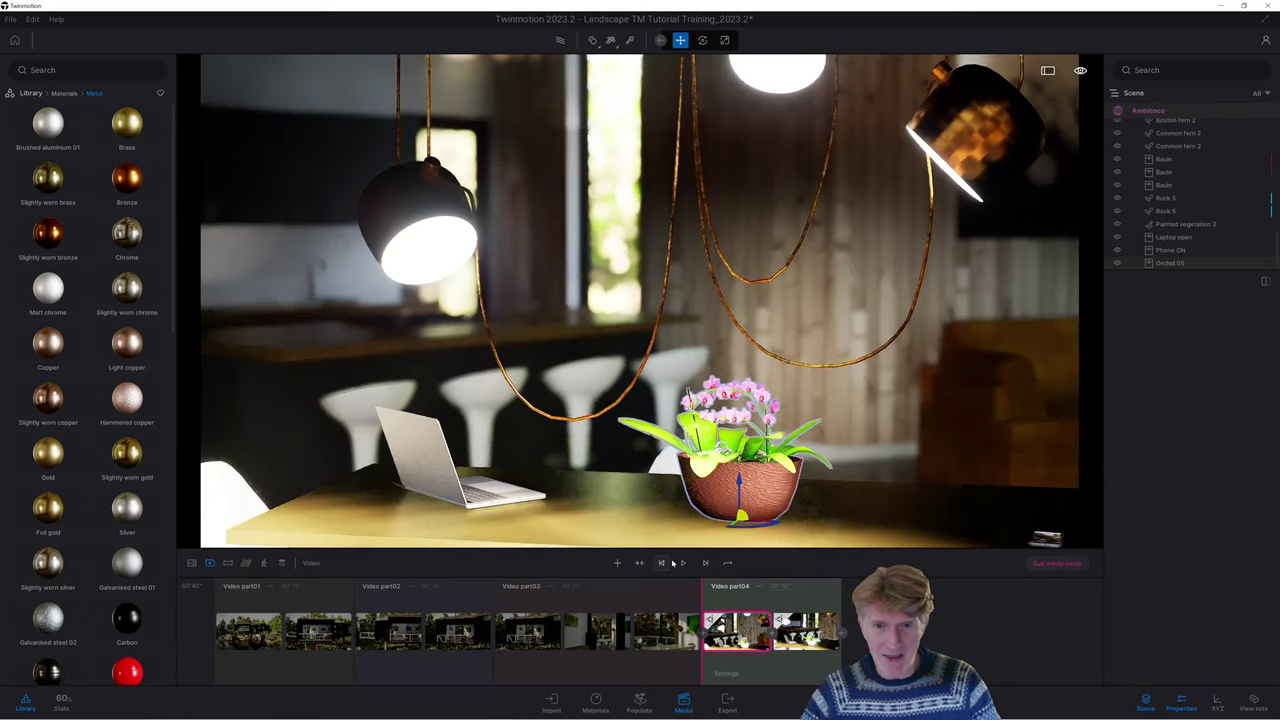
{"action": "left_click", "coordinate": [684, 563]}
{"action": "left_click", "coordinate": [686, 563]}
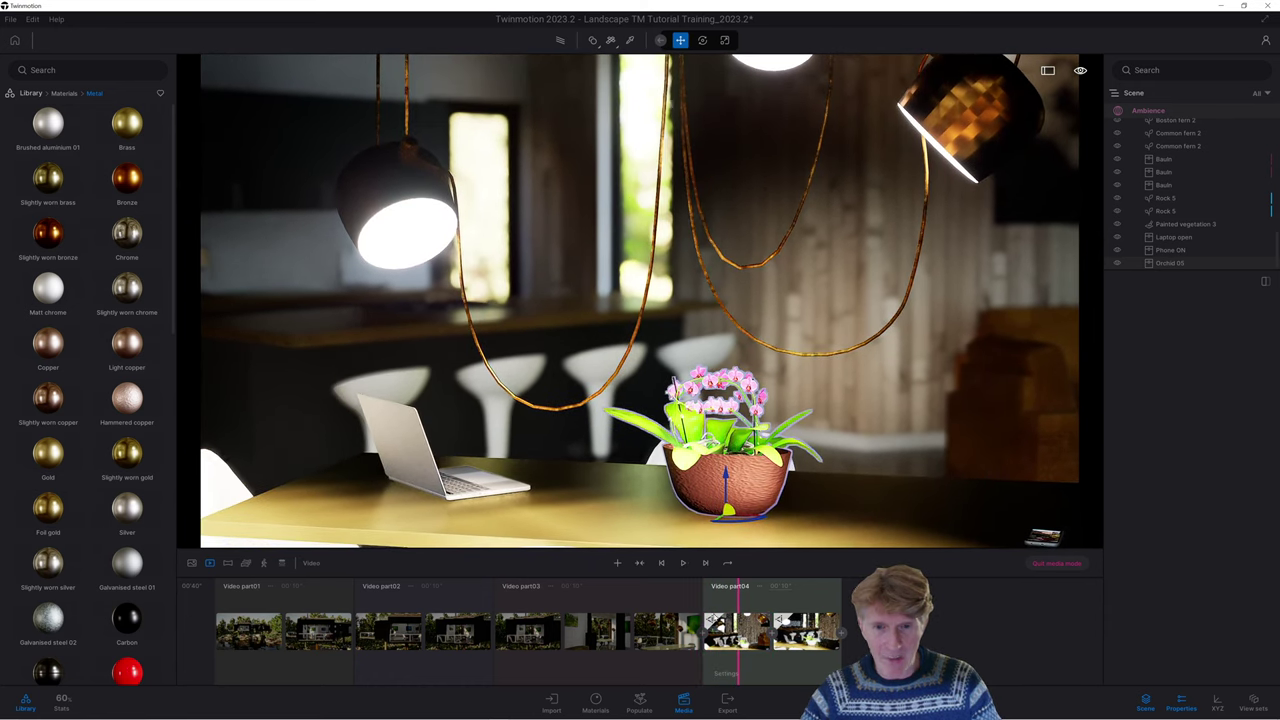
Set the sun's north offset of Video part04's second keyframe to about 59°
{"action": "left_click", "coordinate": [741, 614]}
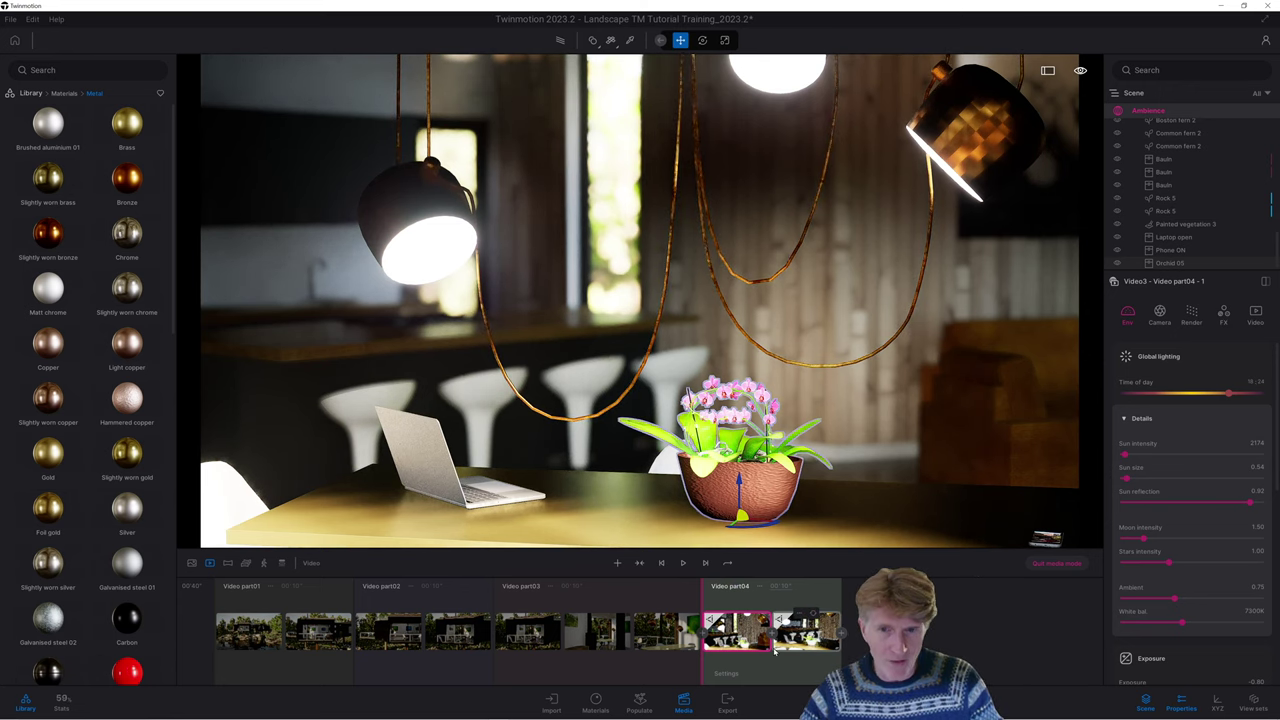
{"action": "scroll", "coordinate": [1181, 455], "scroll_direction": "down", "scroll_amount": 6}
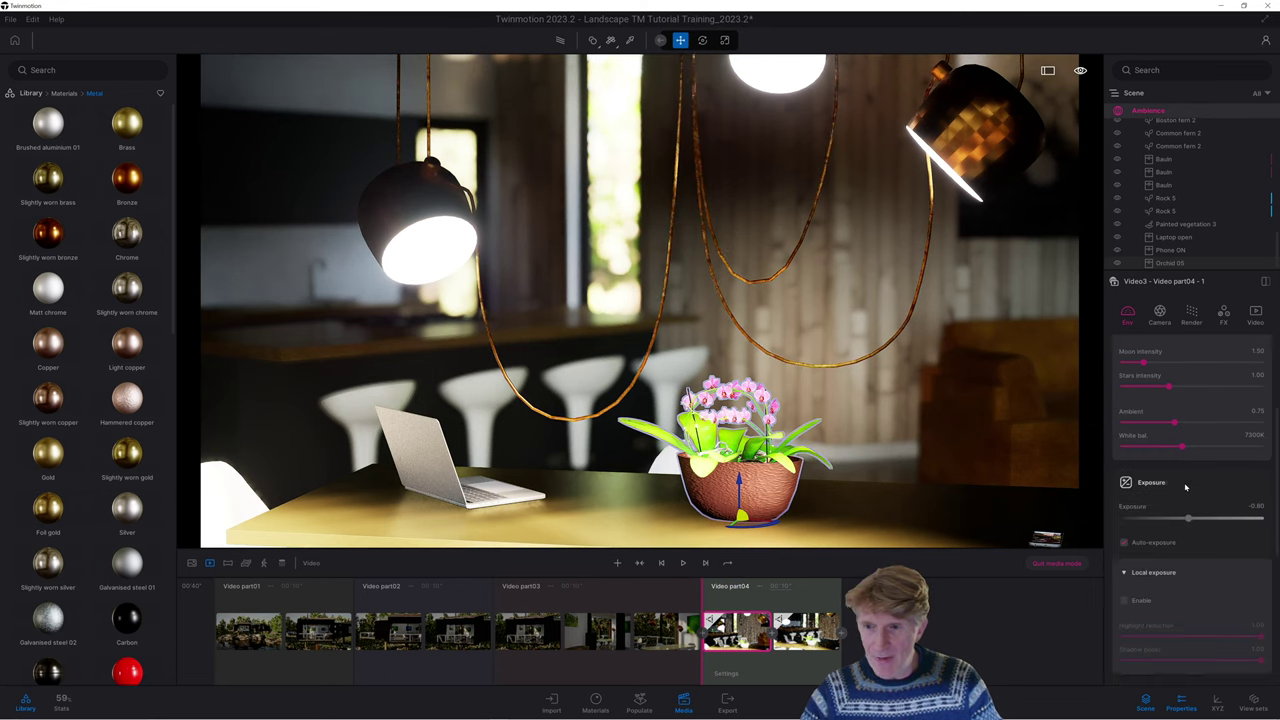
{"action": "scroll", "coordinate": [1188, 493], "scroll_direction": "down", "scroll_amount": 5}
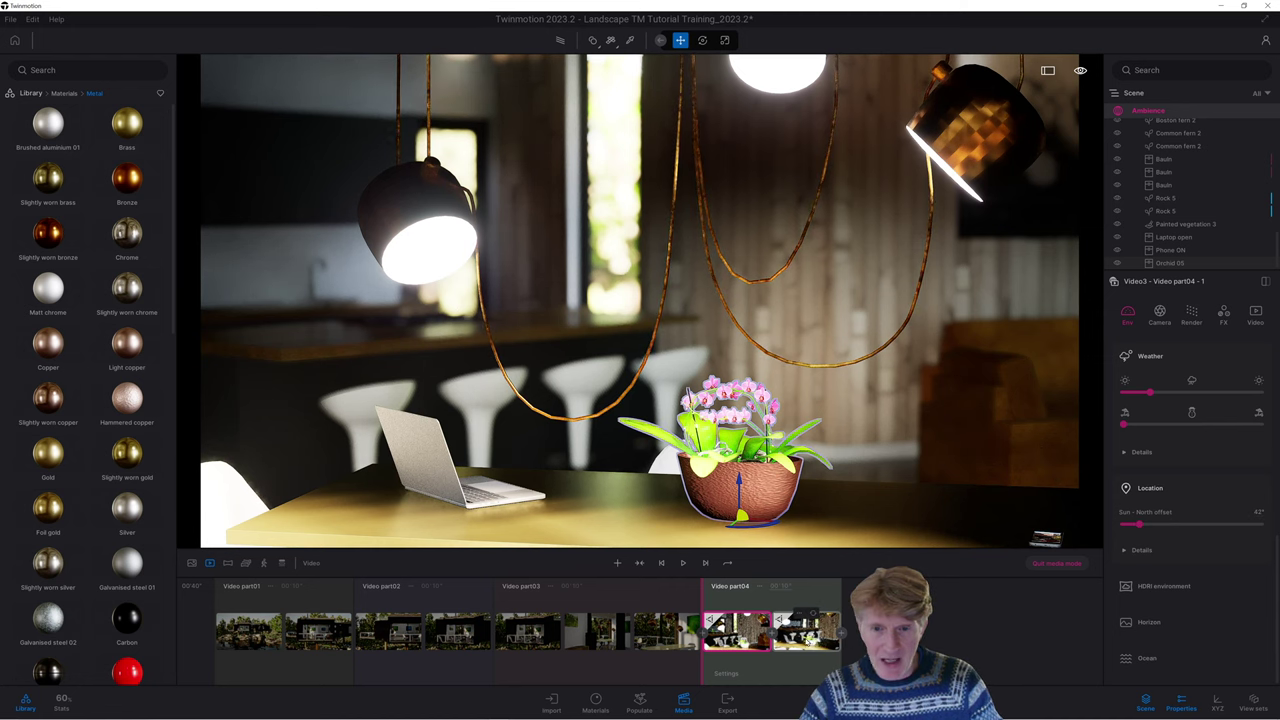
{"action": "left_click", "coordinate": [806, 632]}
{"action": "mouse_move", "coordinate": [1124, 524]}
{"action": "left_mouse_down"}
{"action": "mouse_move", "coordinate": [1175, 524]}
{"action": "mouse_move", "coordinate": [1145, 524]}
{"action": "left_mouse_up"}
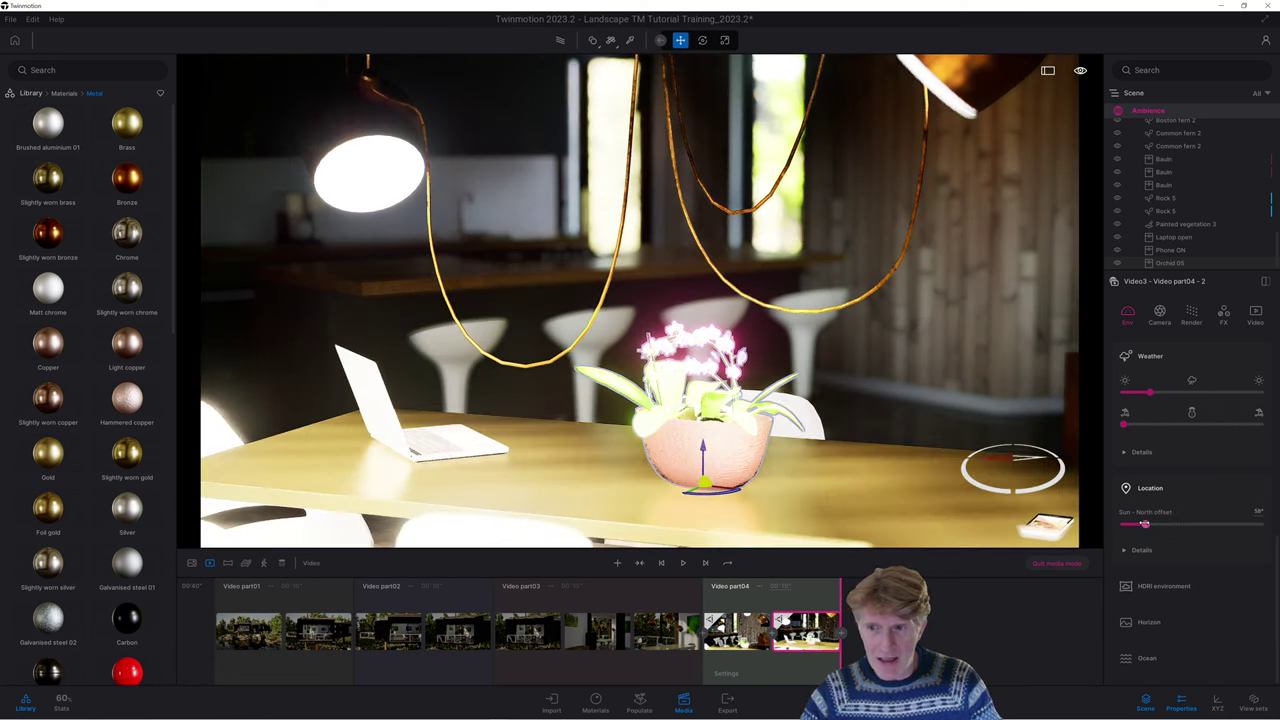
Go back to the start of the video and play it through from Video part01
{"action": "left_click", "coordinate": [662, 564]}
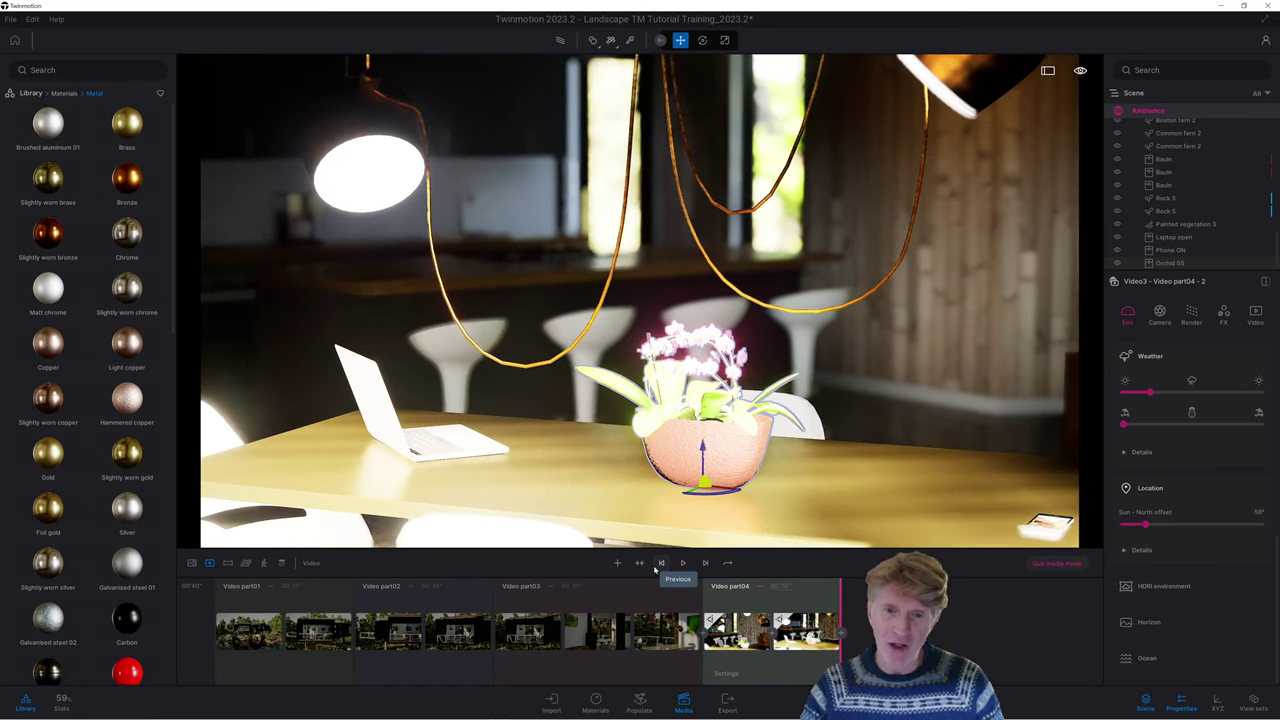
{"action": "left_click", "coordinate": [661, 564]}
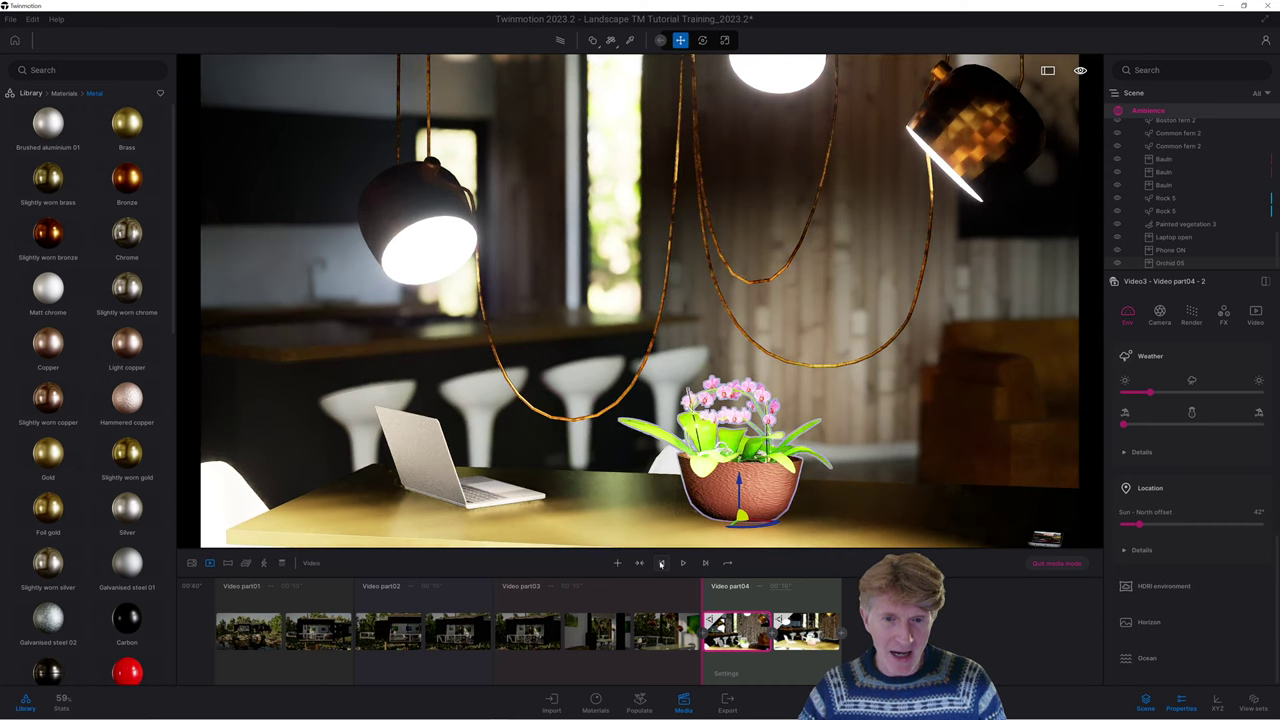
{"action": "left_click", "coordinate": [661, 564]}
{"action": "left_click", "coordinate": [661, 564]}
{"action": "left_click", "coordinate": [661, 564]}
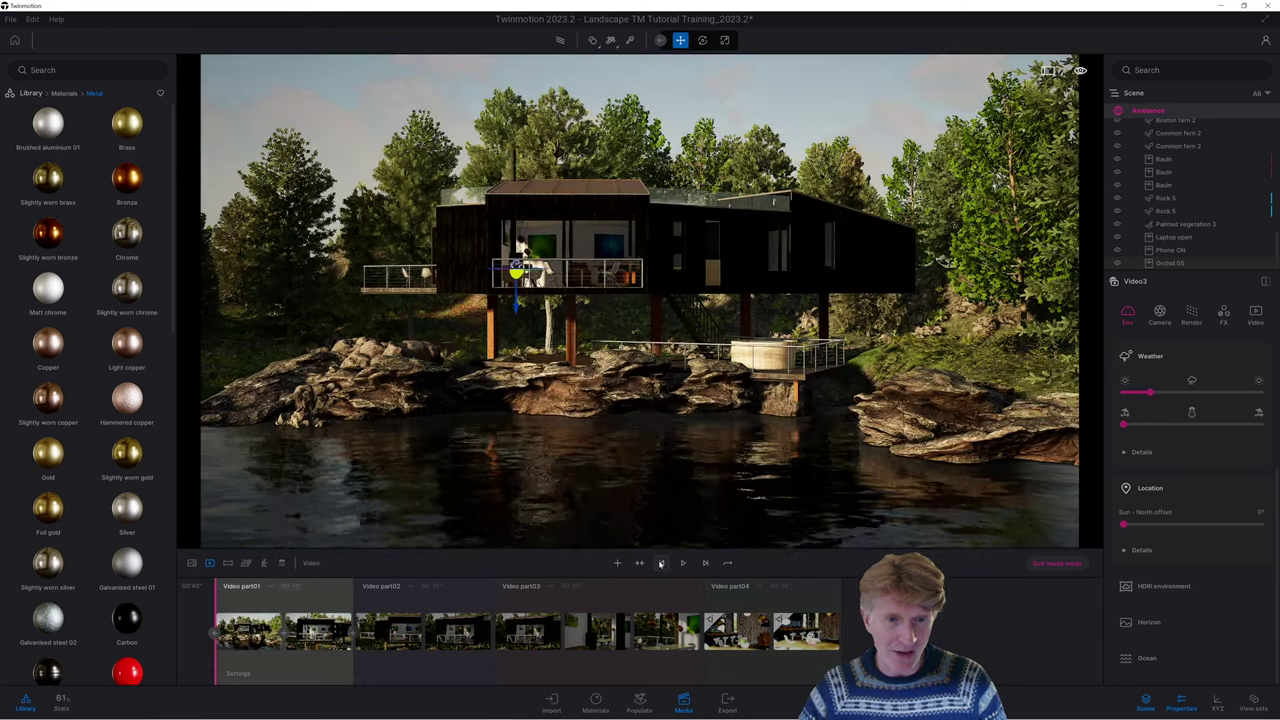
{"action": "left_click", "coordinate": [681, 563]}
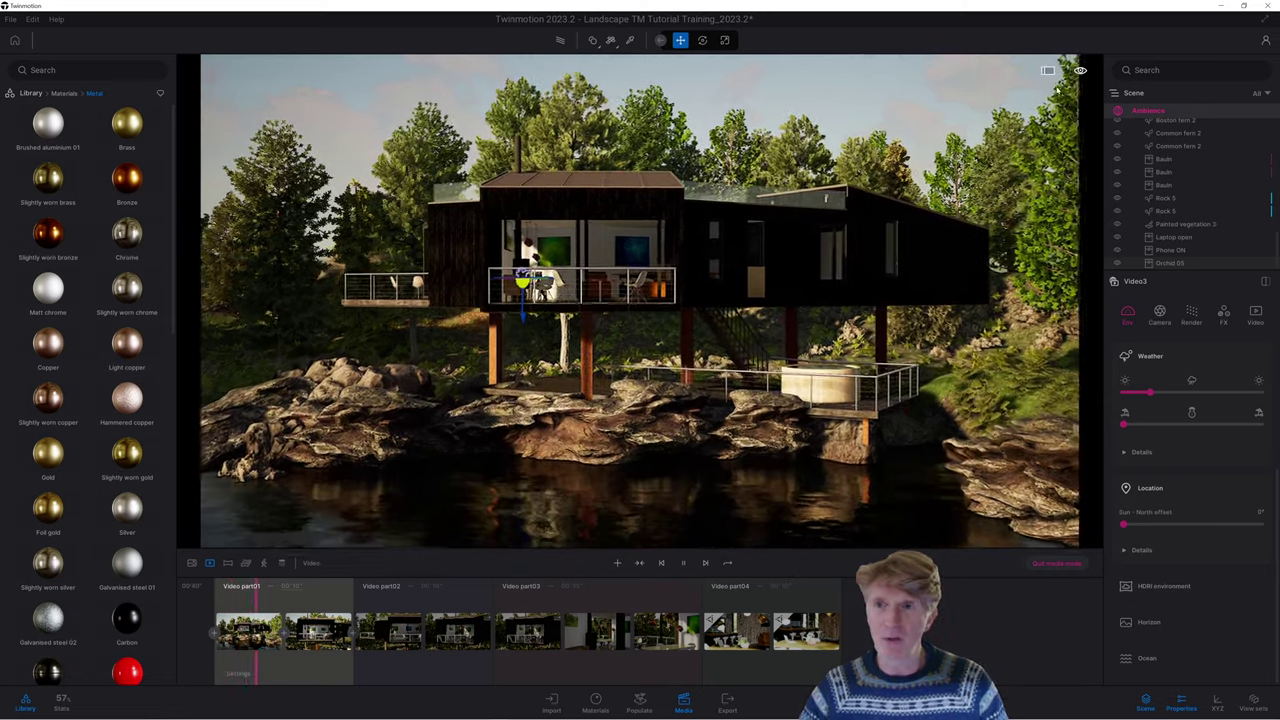
Set the exposure of Video part04's first keyframe to about -1.46
{"action": "left_click", "coordinate": [1047, 69]}
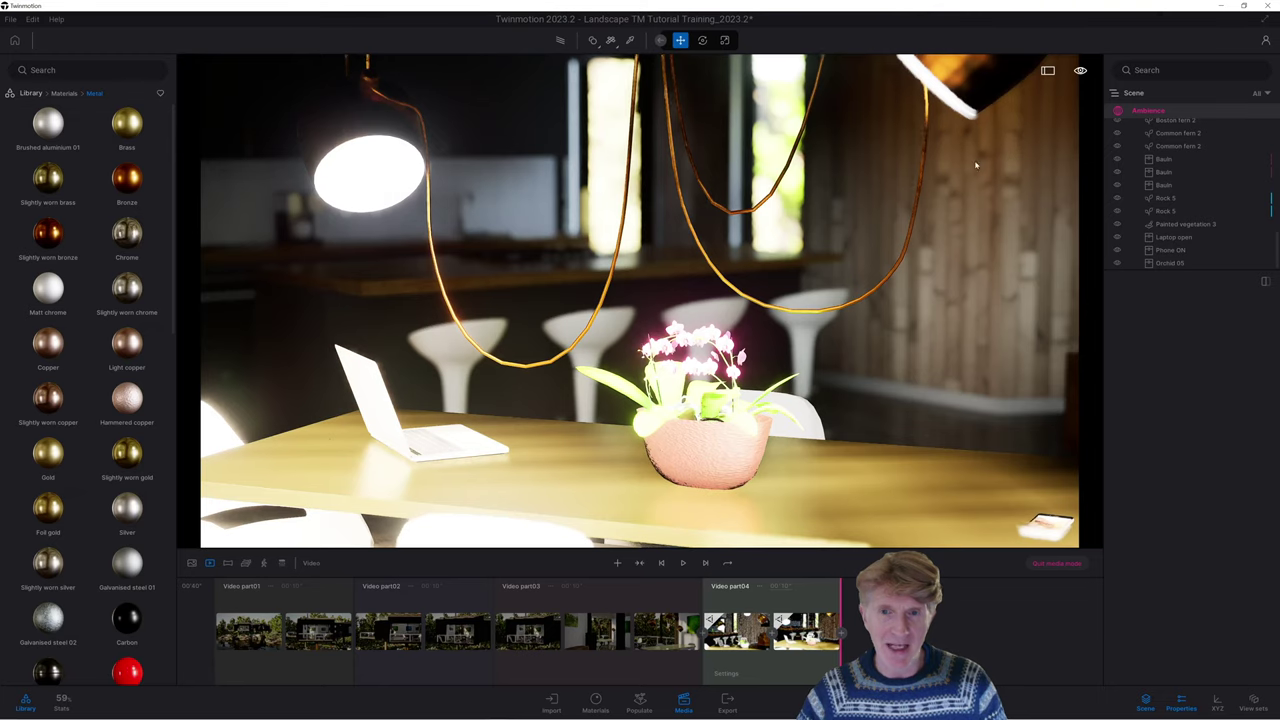
{"action": "left_click", "coordinate": [737, 630]}
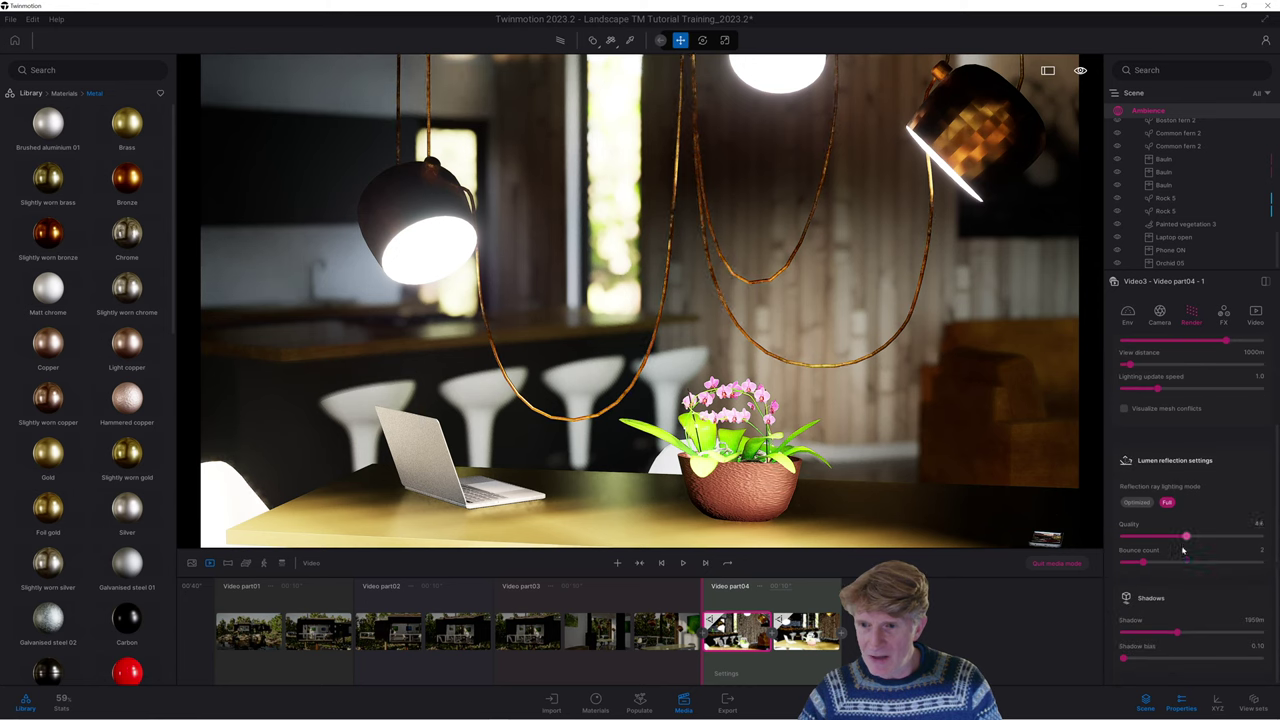
{"action": "left_click", "coordinate": [1129, 314]}
{"action": "scroll", "coordinate": [1138, 510], "scroll_direction": "down", "scroll_amount": 2}
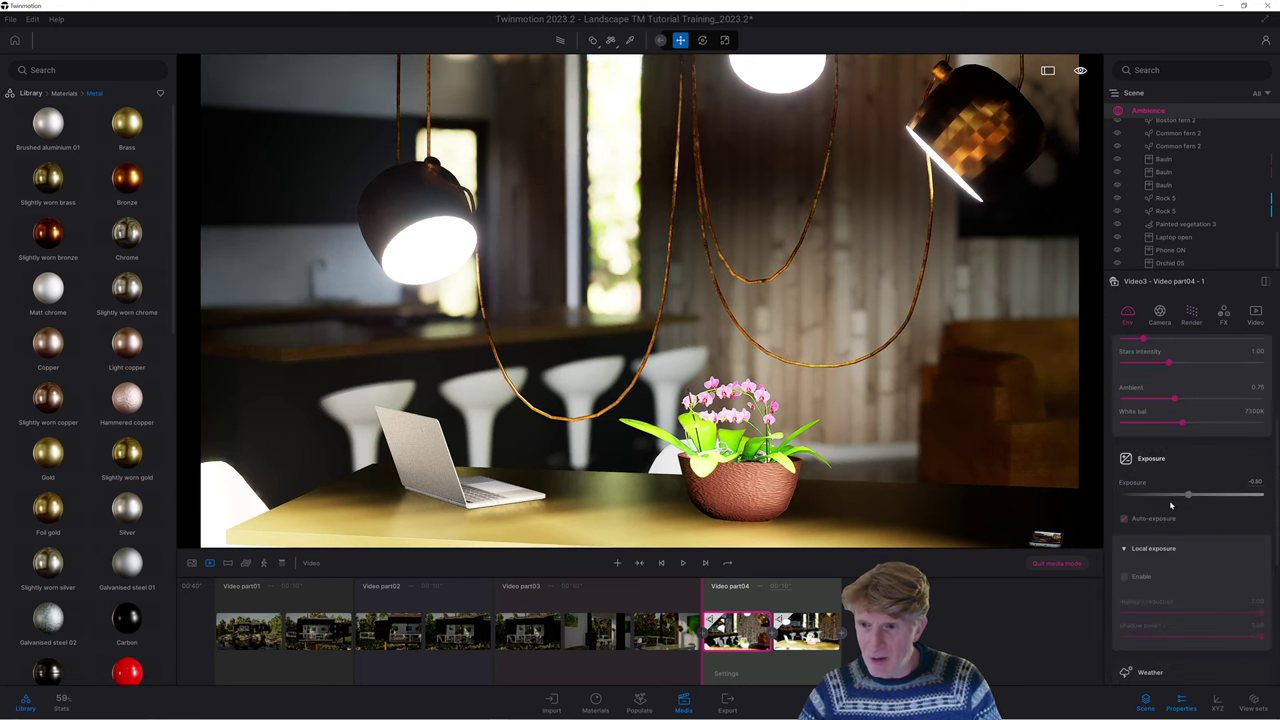
{"action": "left_click_drag", "start_coordinate": [1188, 495], "coordinate": [1185, 495]}
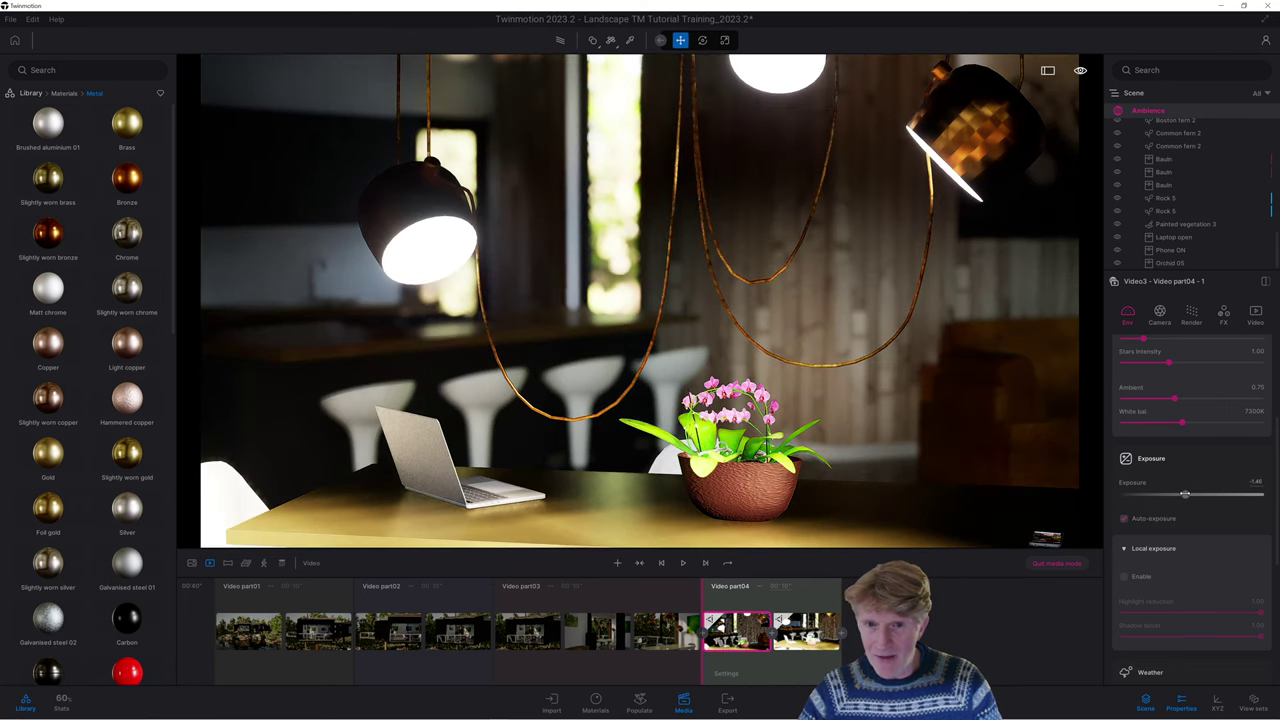
Lower the exposure of Video part04's second keyframe to about -2.6 and enable local exposure for it
{"action": "left_click", "coordinate": [806, 630]}
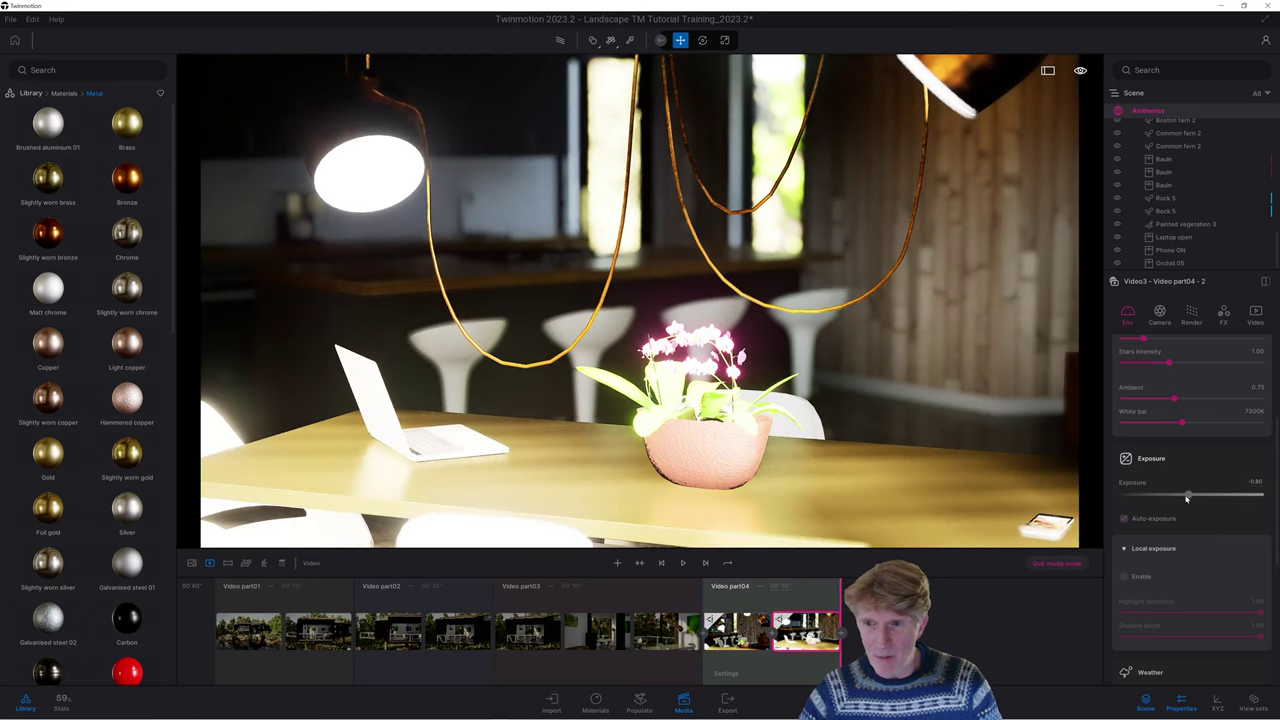
{"action": "left_click_drag", "start_coordinate": [1188, 497], "coordinate": [1180, 495]}
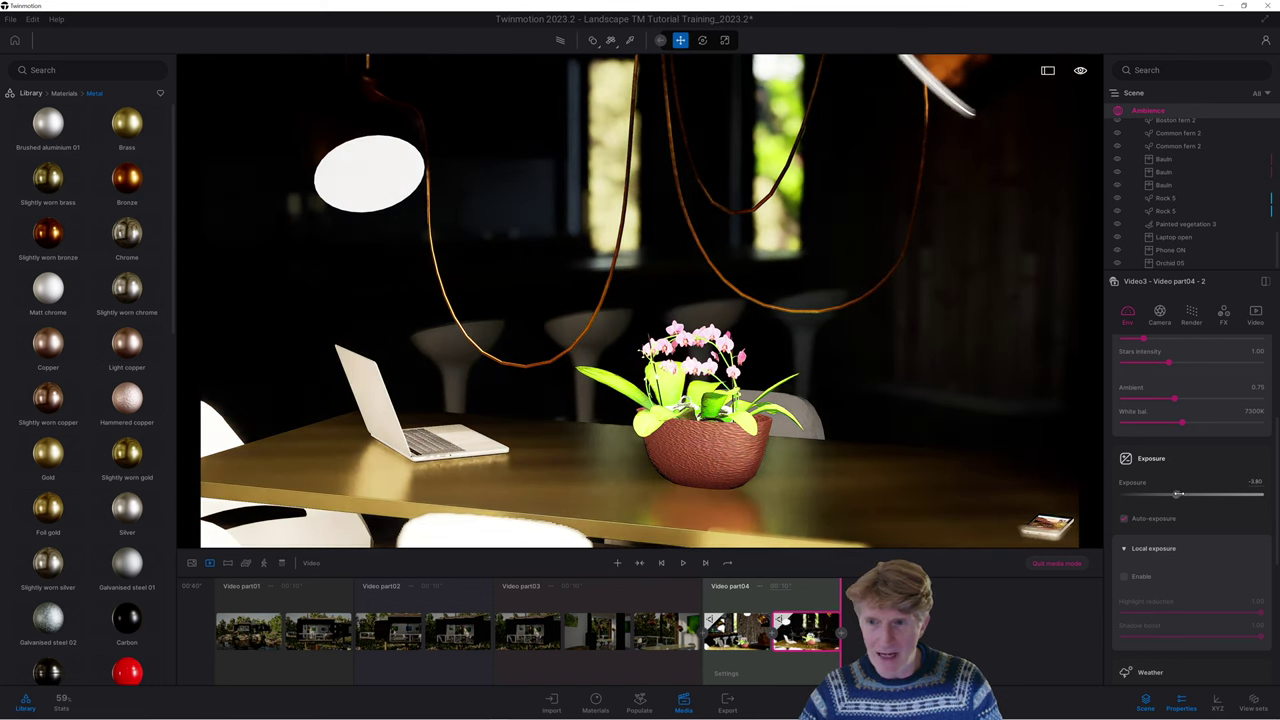
{"action": "left_click", "coordinate": [1125, 577]}
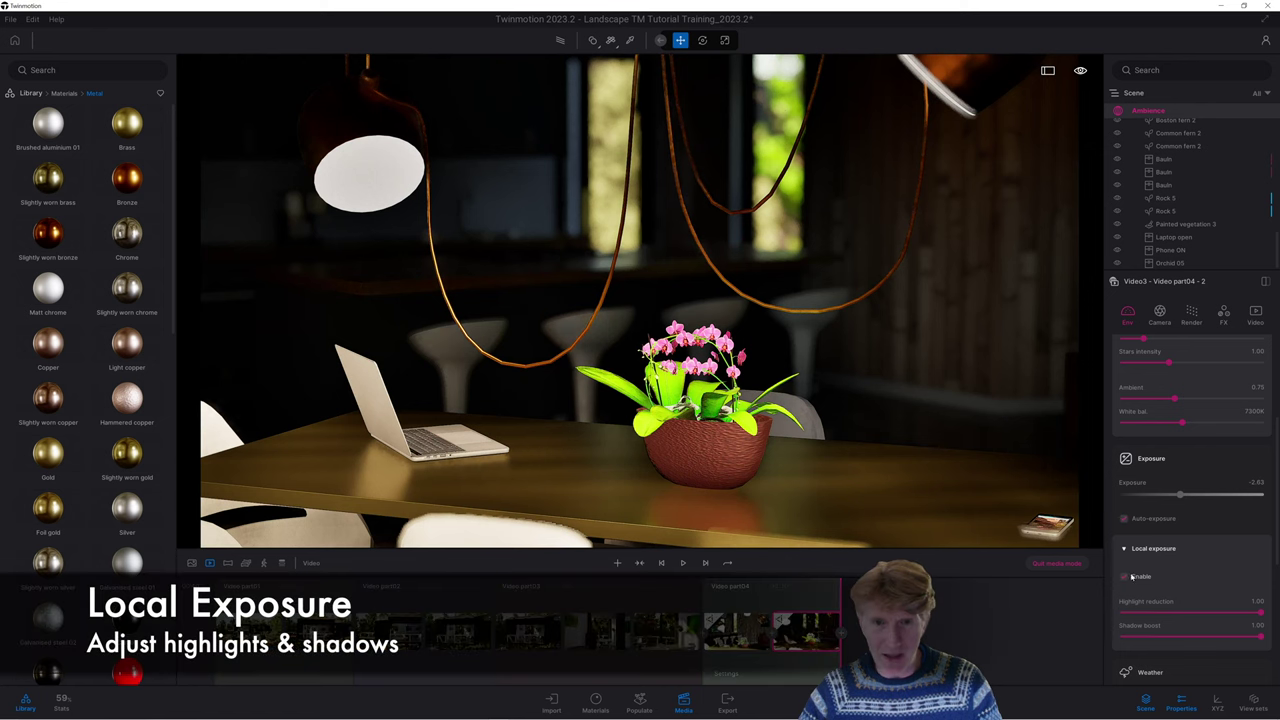
Set the second keyframe's exposure to -0.51 and its shadow boost to about 0.58, and raise its highlight reduction
{"action": "left_click_drag", "start_coordinate": [1220, 613], "coordinate": [1238, 635]}
{"action": "left_click_drag", "start_coordinate": [1180, 494], "coordinate": [1191, 494]}
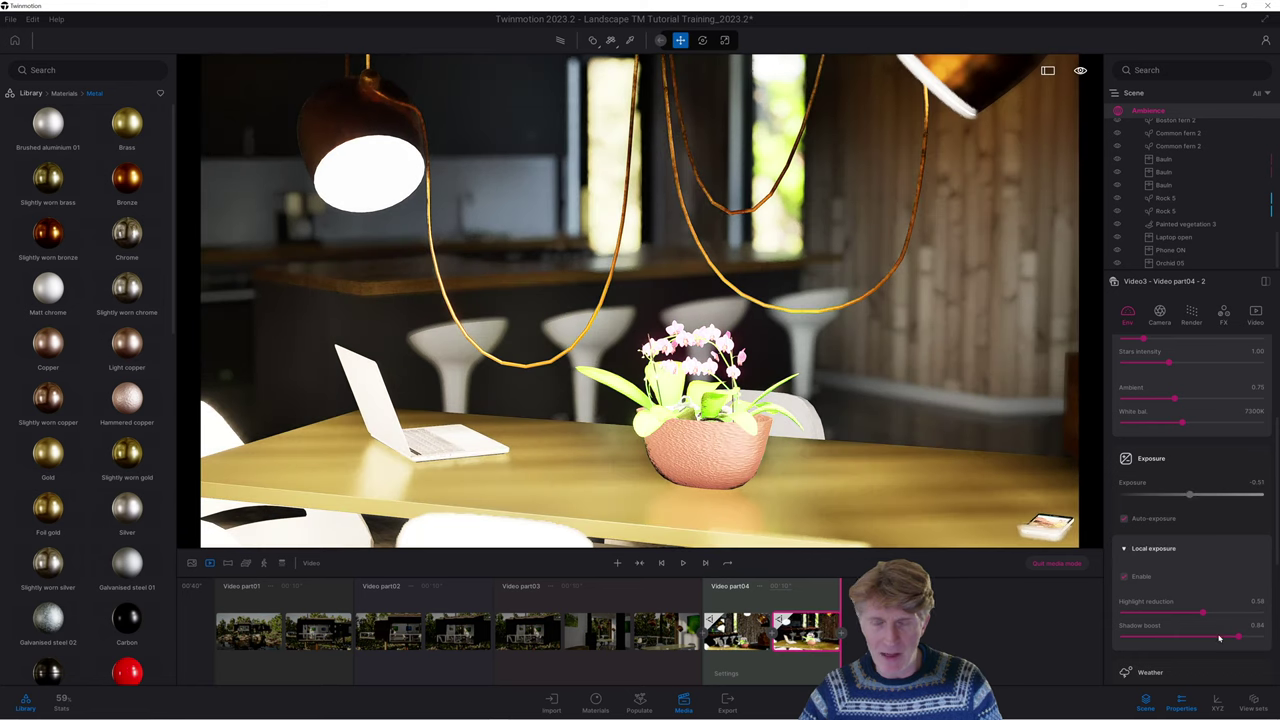
{"action": "mouse_move", "coordinate": [1234, 637]}
{"action": "left_mouse_down"}
{"action": "mouse_move", "coordinate": [1174, 631]}
{"action": "mouse_move", "coordinate": [1235, 633]}
{"action": "left_mouse_up"}
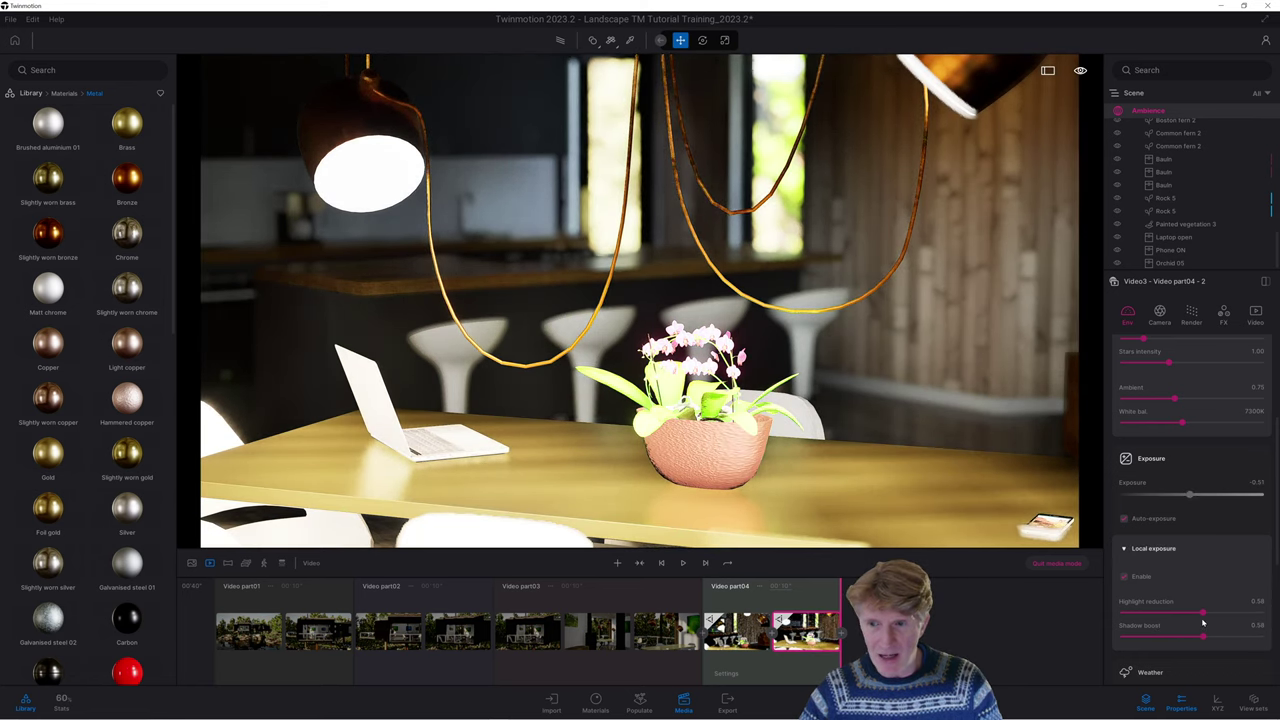
{"action": "left_click_drag", "start_coordinate": [1211, 614], "coordinate": [1276, 598]}
Enable local exposure on Video part04's first keyframe and play the clip from there
{"action": "left_click", "coordinate": [738, 630]}
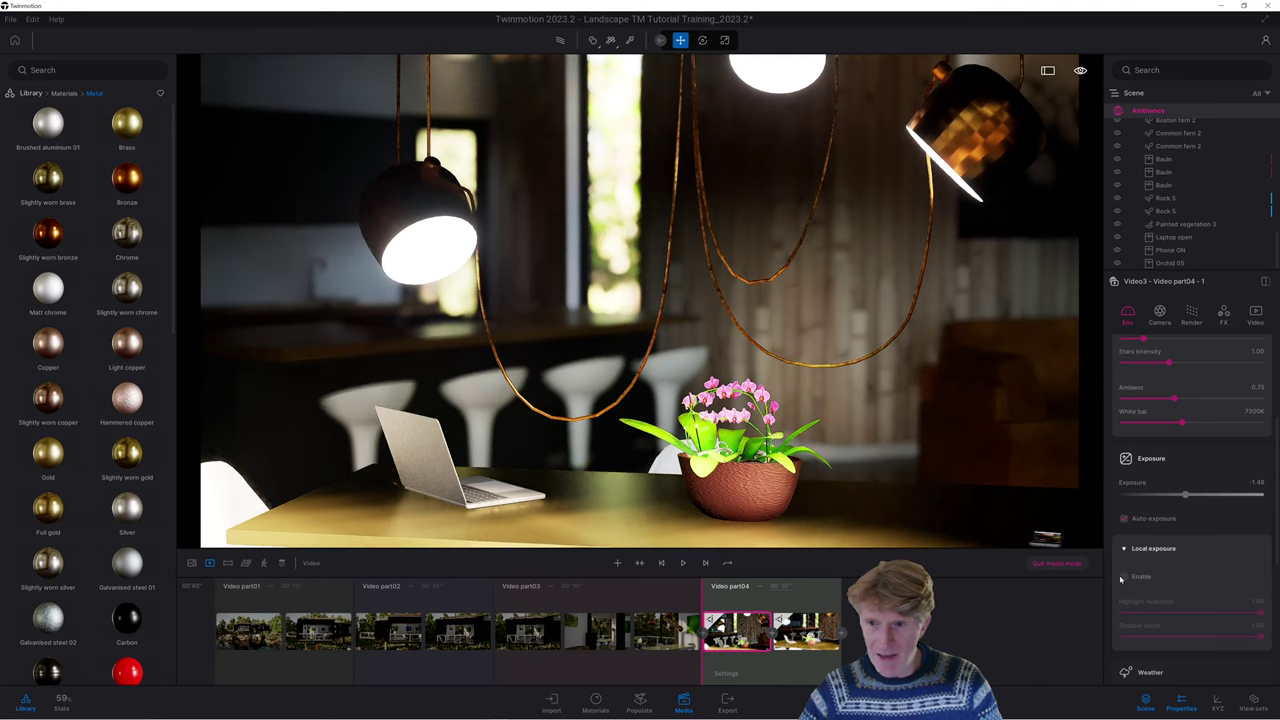
{"action": "left_click", "coordinate": [1124, 577]}
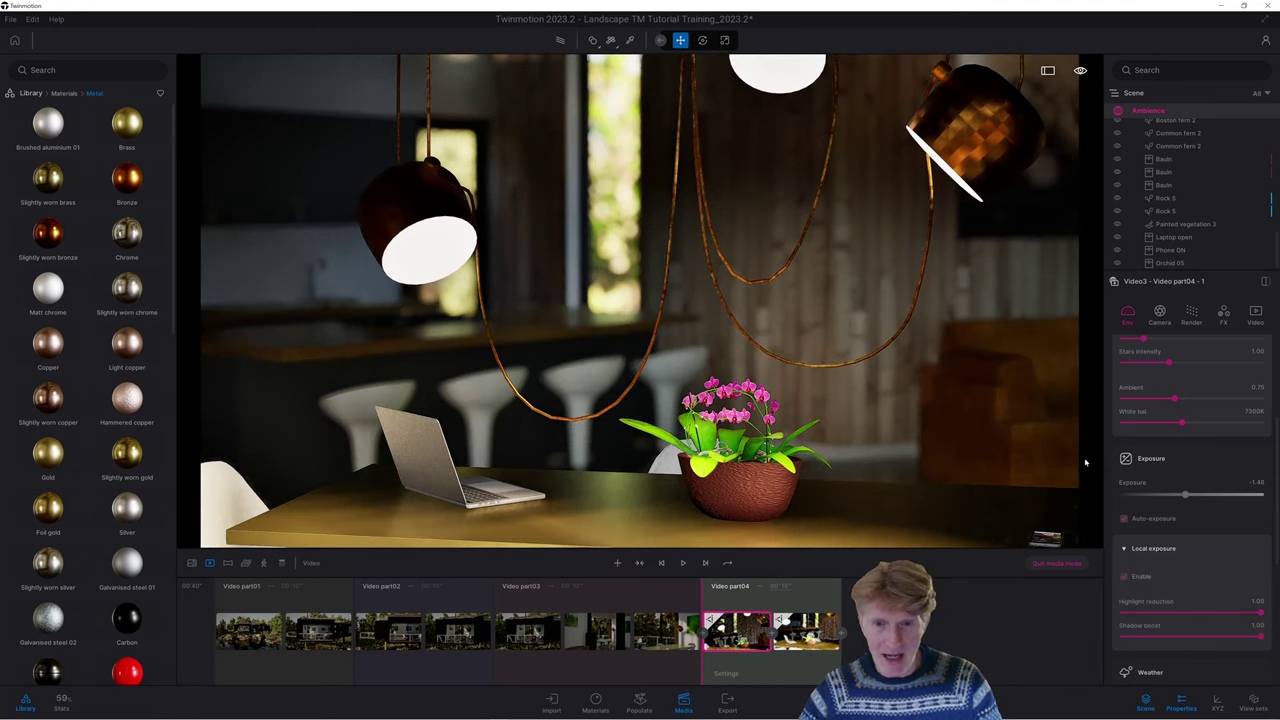
{"action": "left_click", "coordinate": [661, 564]}
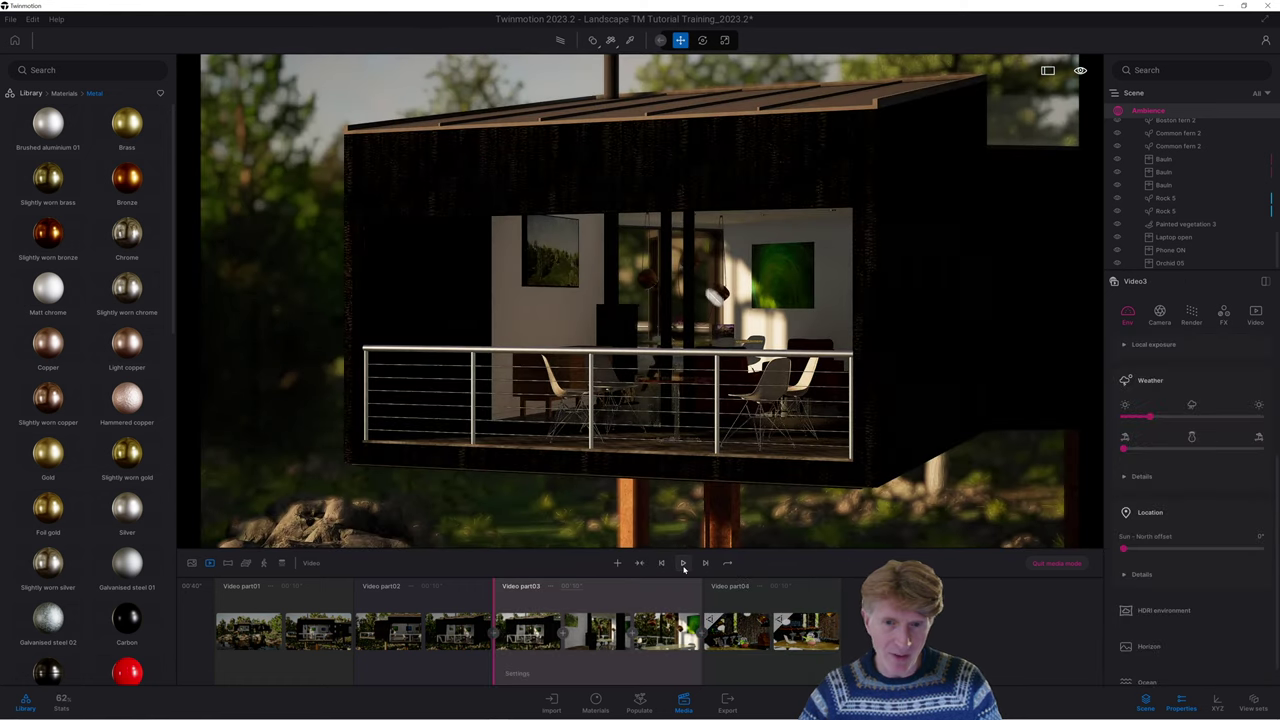
{"action": "left_click", "coordinate": [735, 637]}
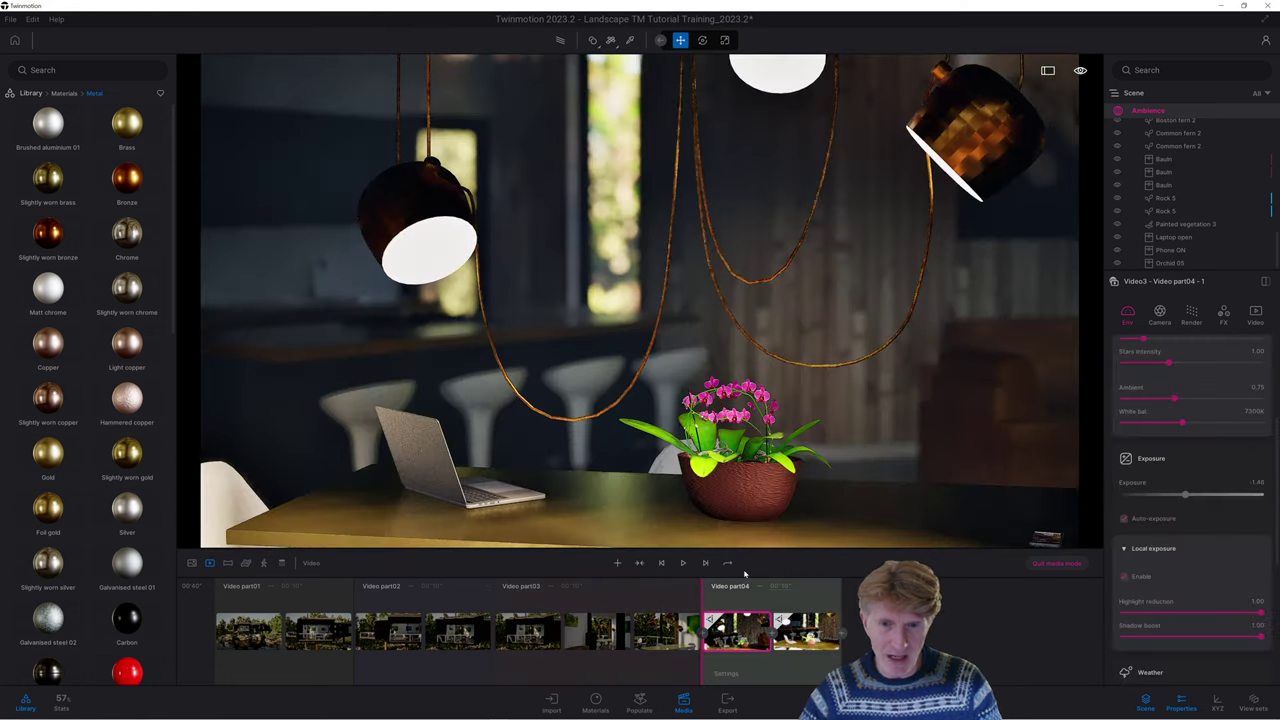
{"action": "left_click", "coordinate": [682, 564]}
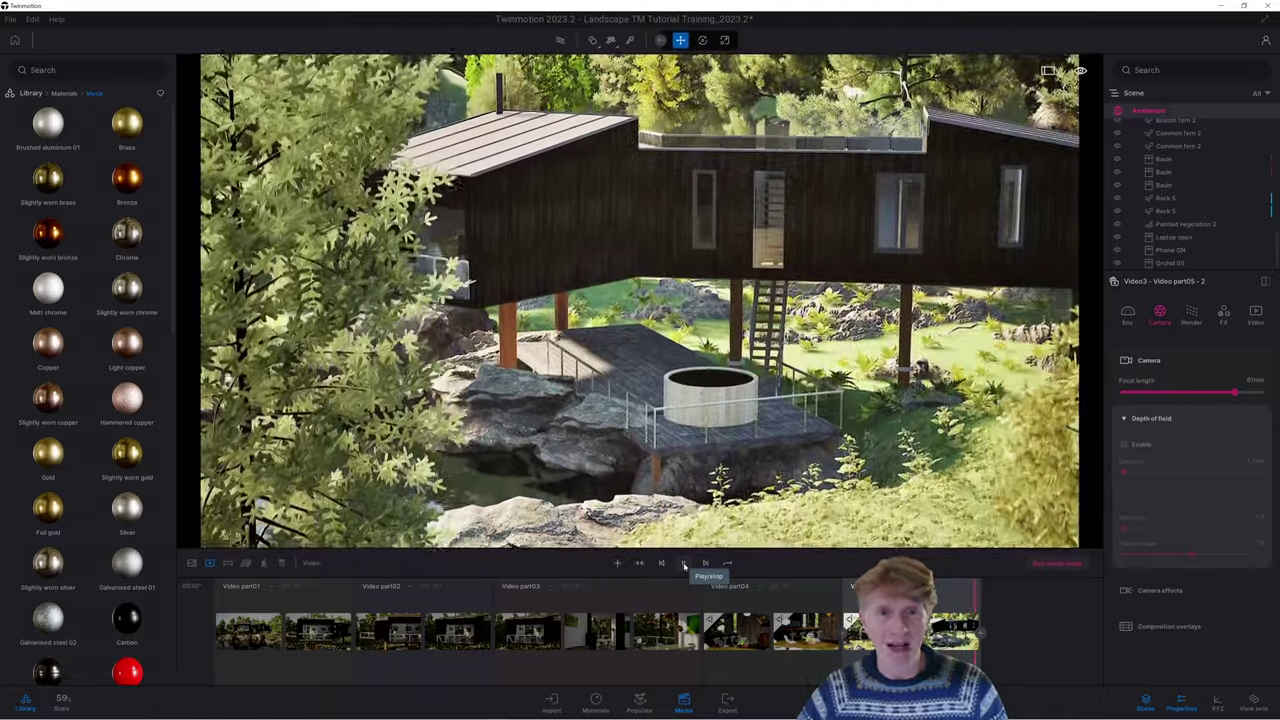
Enable depth of field on Video part05's first keyframe and pick the focus on the house facade above the rocks
{"action": "left_click", "coordinate": [684, 565]}
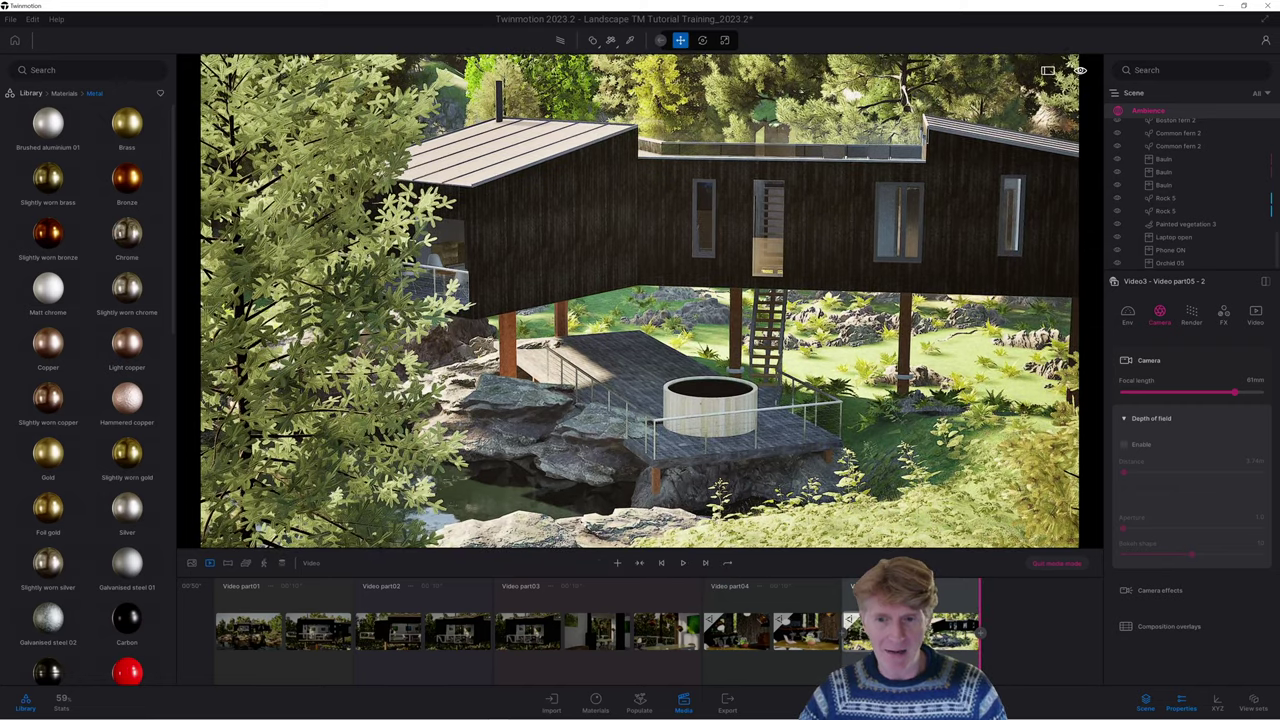
{"action": "left_click", "coordinate": [855, 630]}
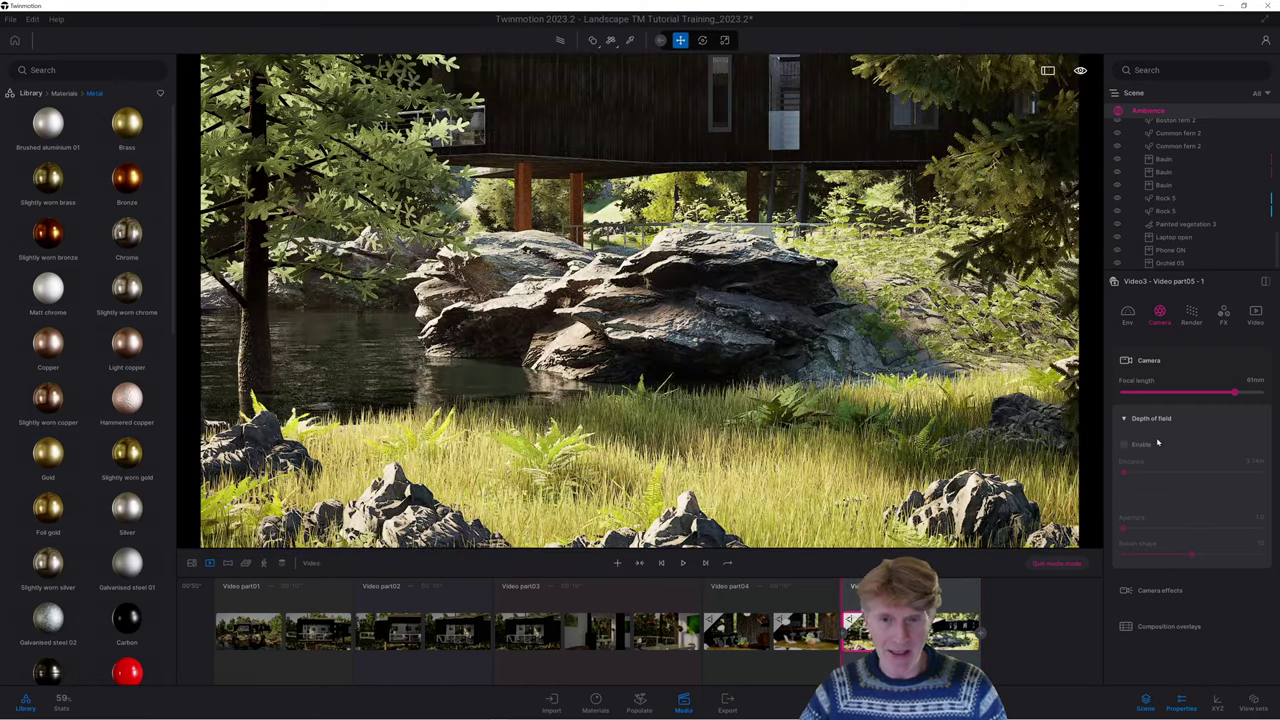
{"action": "left_click", "coordinate": [1124, 445]}
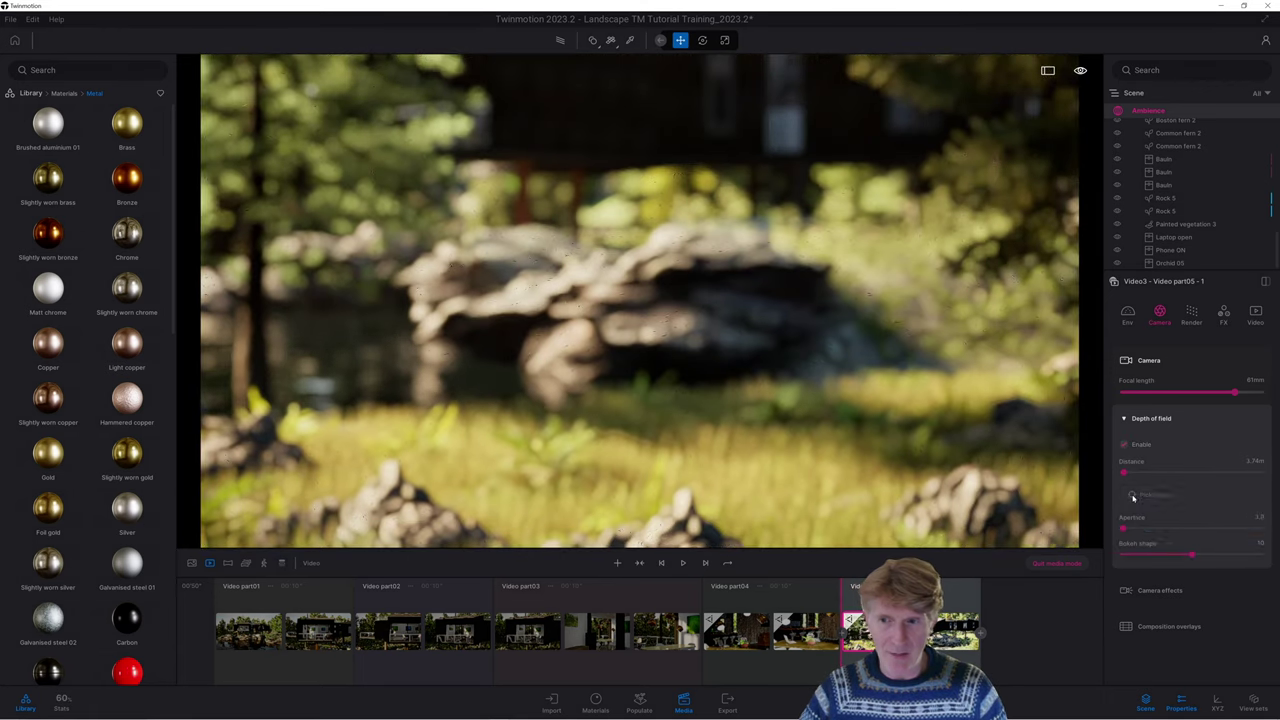
{"action": "left_click", "coordinate": [1127, 495]}
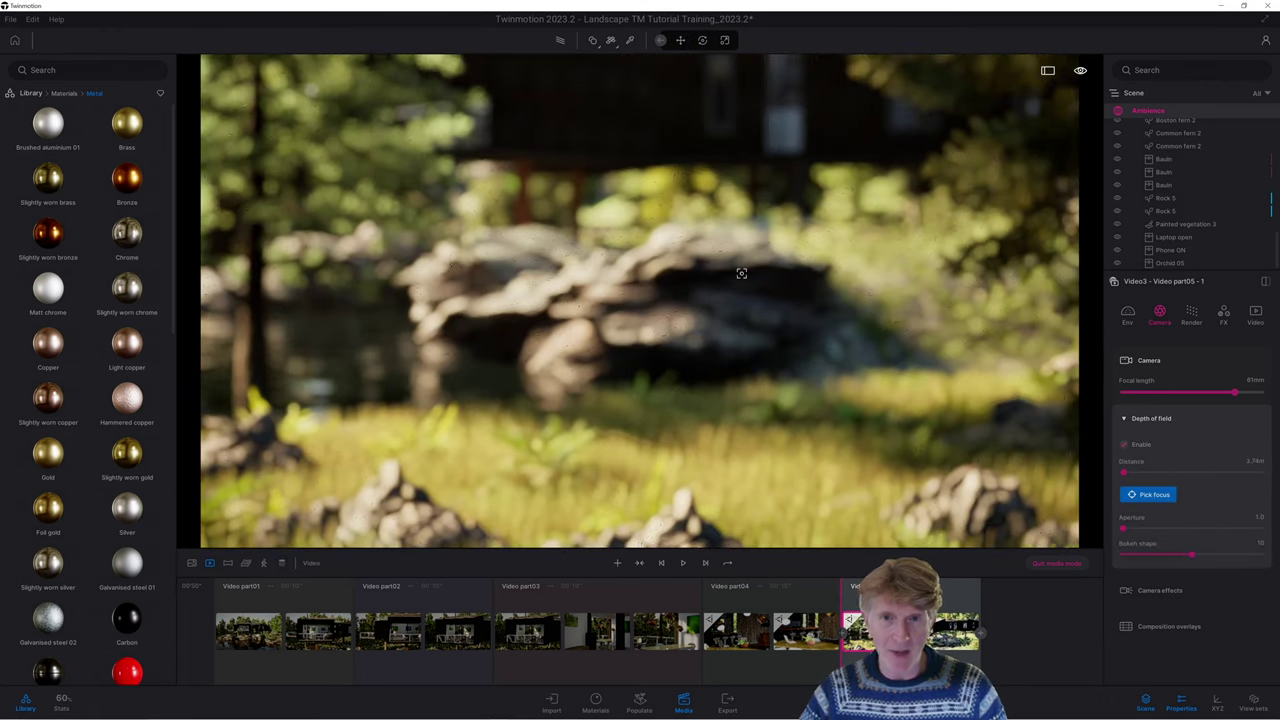
{"action": "left_click", "coordinate": [670, 261]}
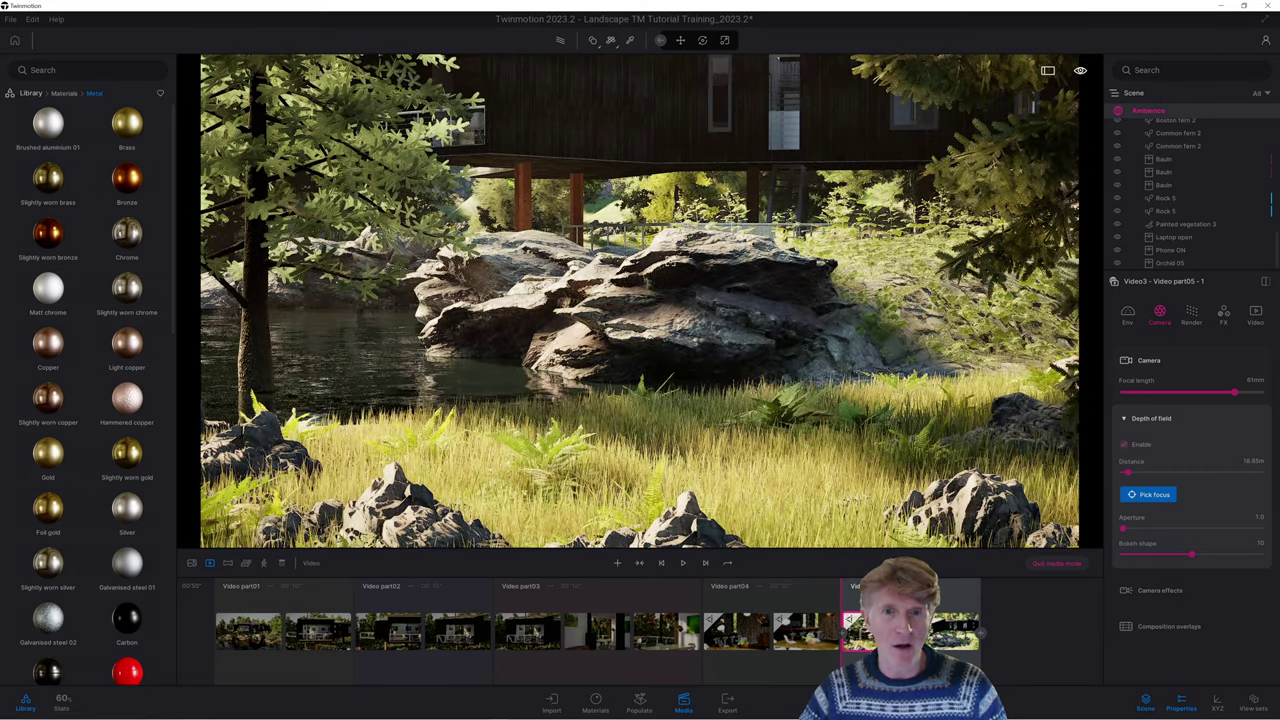
{"action": "left_click", "coordinate": [663, 154]}
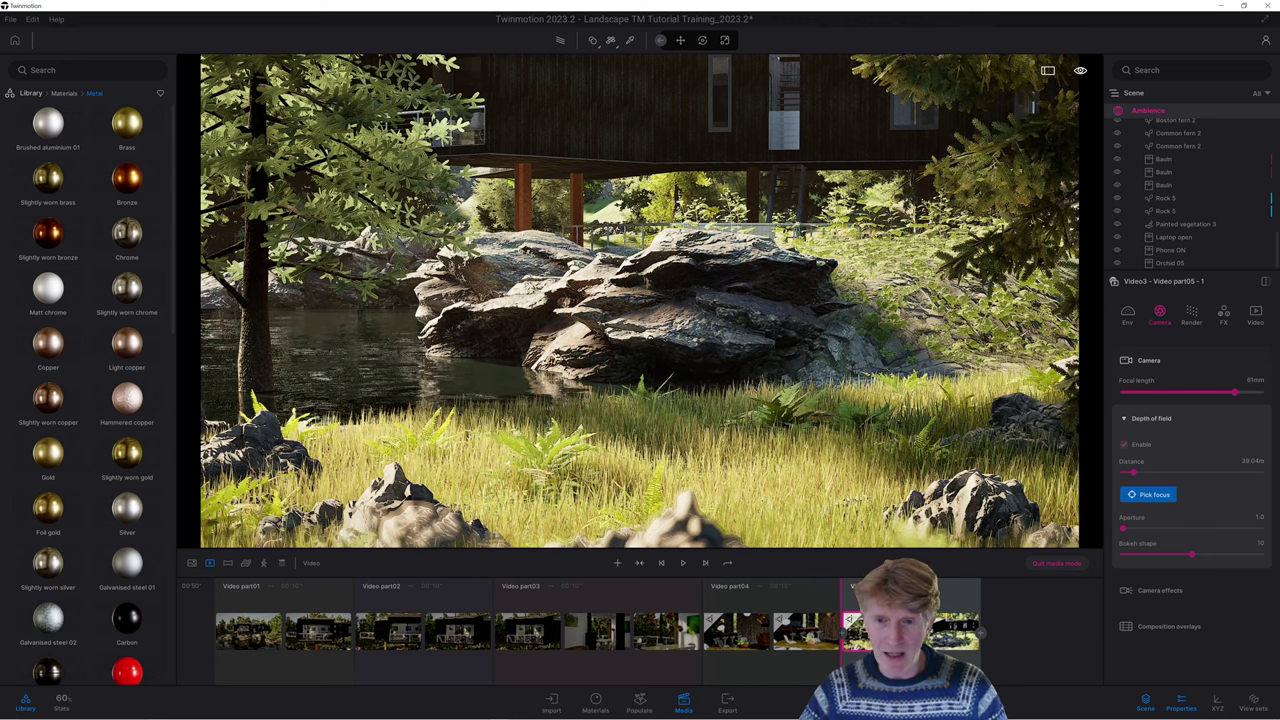
Enable depth of field on Video part05's second keyframe, pick the focus on the wooden hot tub, and preview the clip
{"action": "key", "text": "Right"}
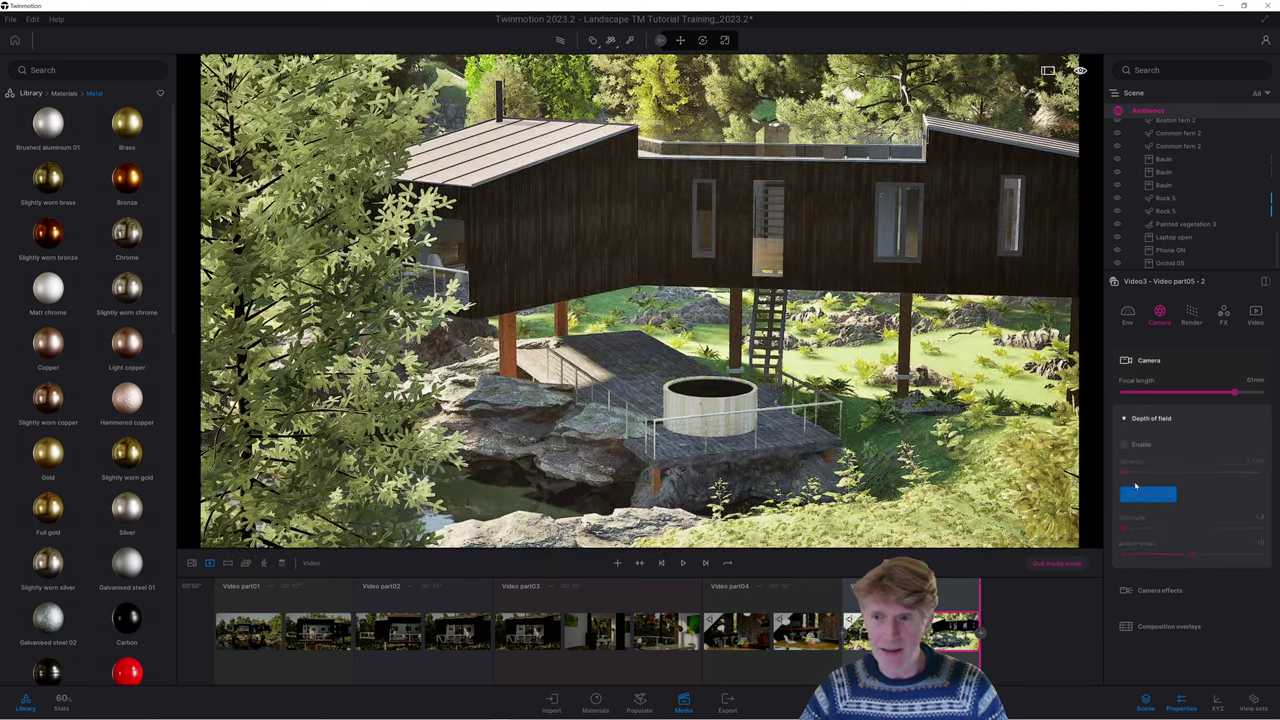
{"action": "left_click", "coordinate": [1124, 446]}
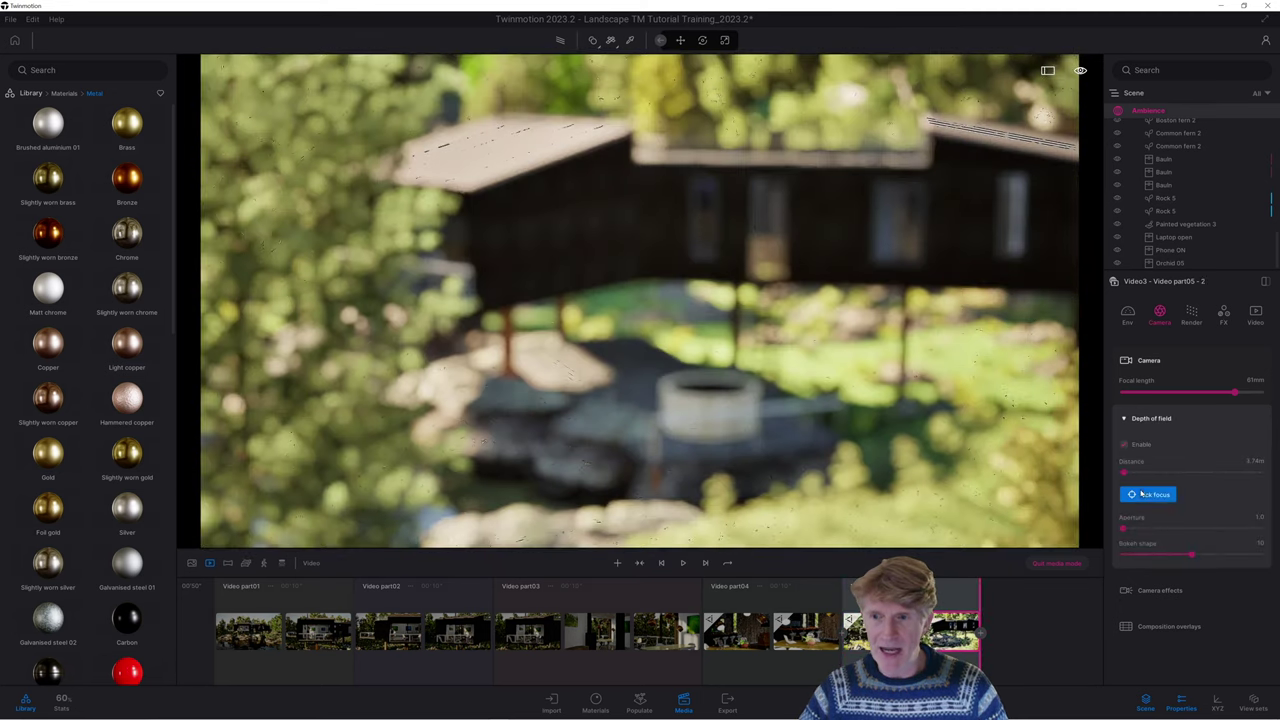
{"action": "left_click", "coordinate": [1143, 494]}
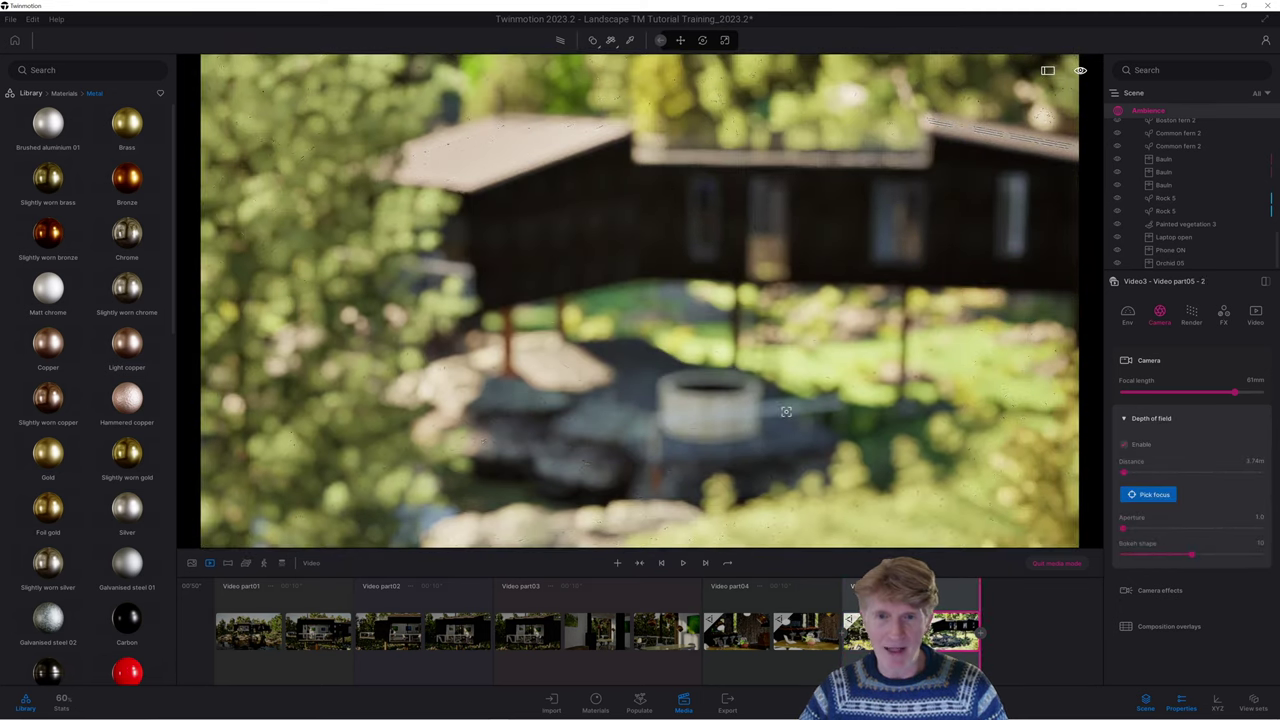
{"action": "left_click", "coordinate": [687, 377]}
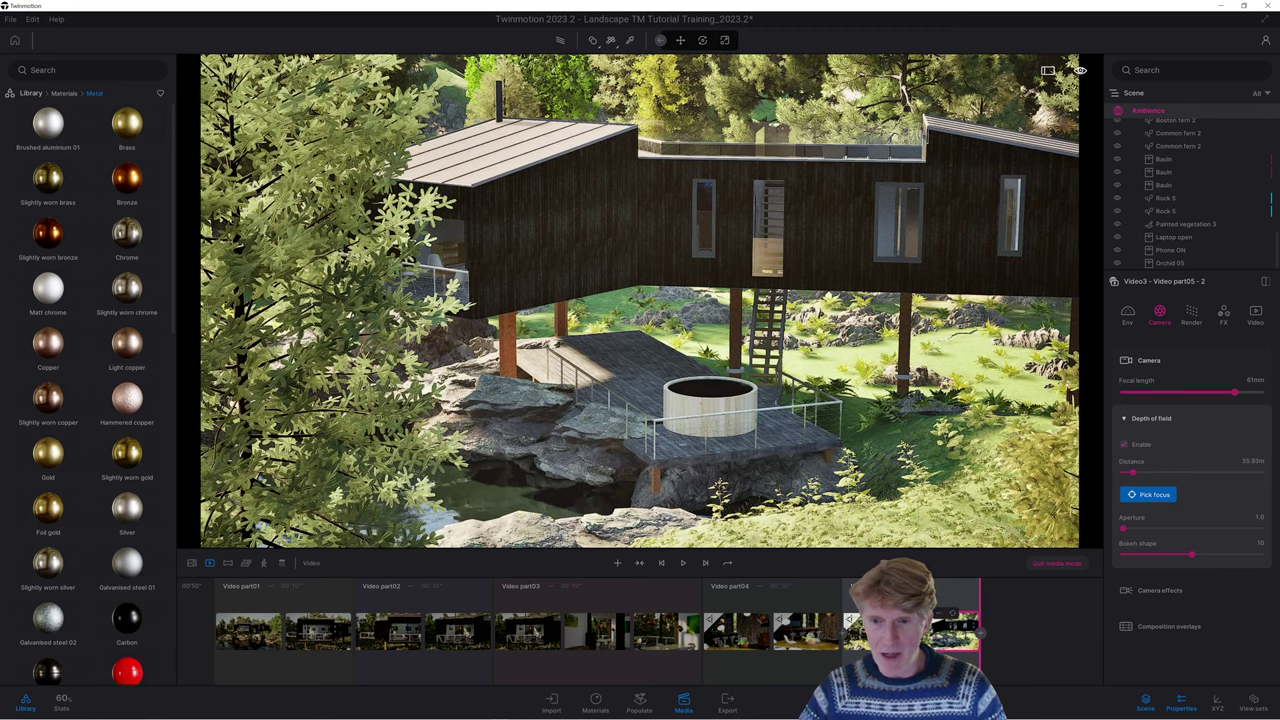
{"action": "left_click", "coordinate": [662, 563]}
{"action": "left_click", "coordinate": [683, 563]}
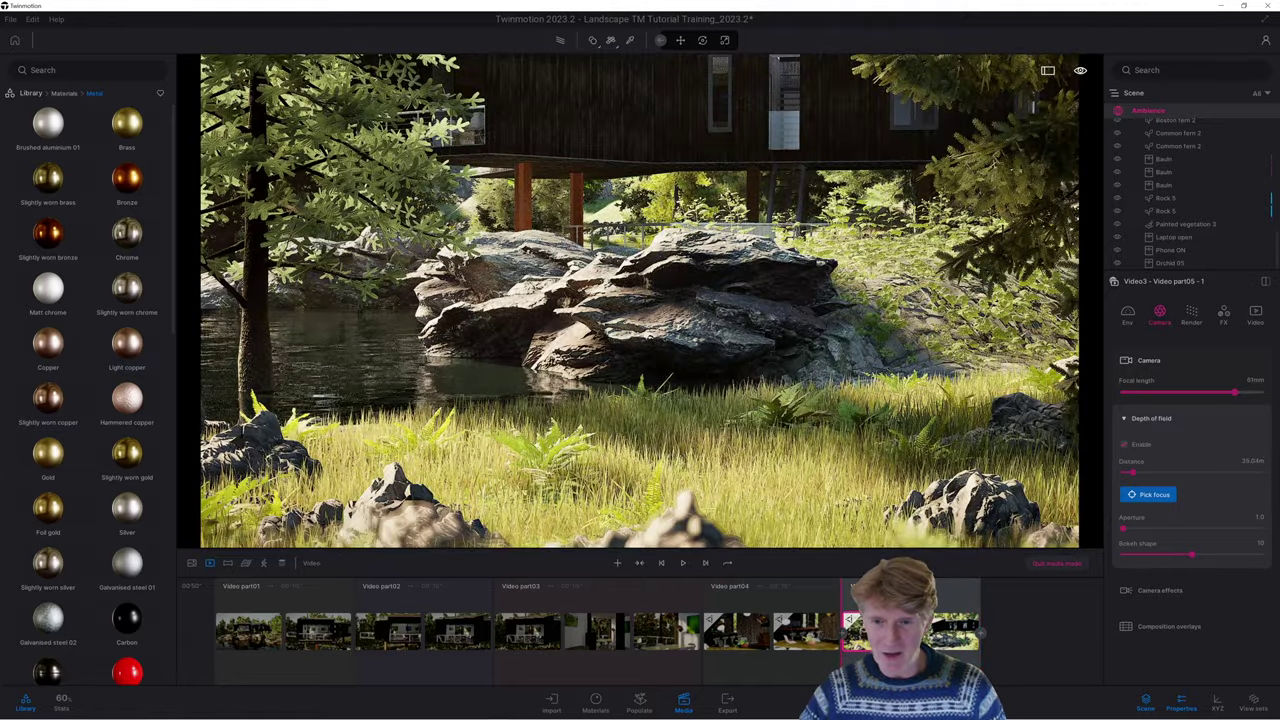
Try Standard global illumination on the whole of Video part05 and switch back to Lumen
{"action": "left_click", "coordinate": [982, 632]}
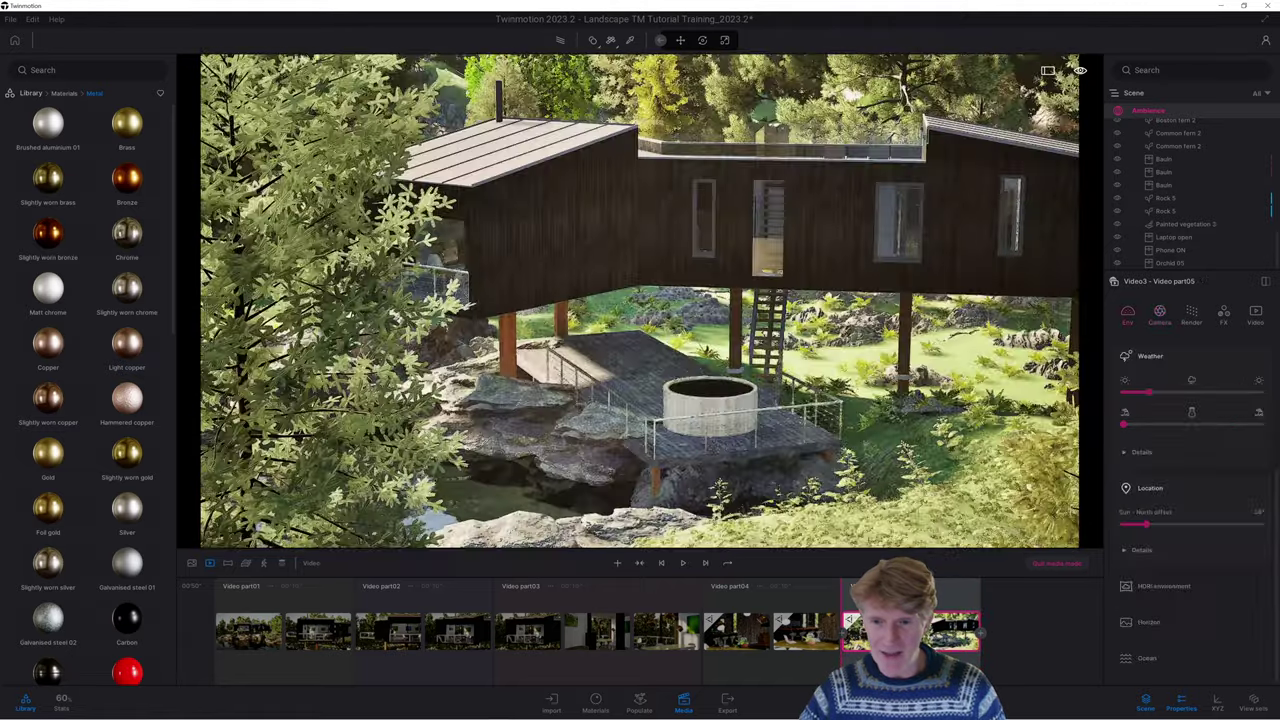
{"action": "left_click", "coordinate": [1194, 316]}
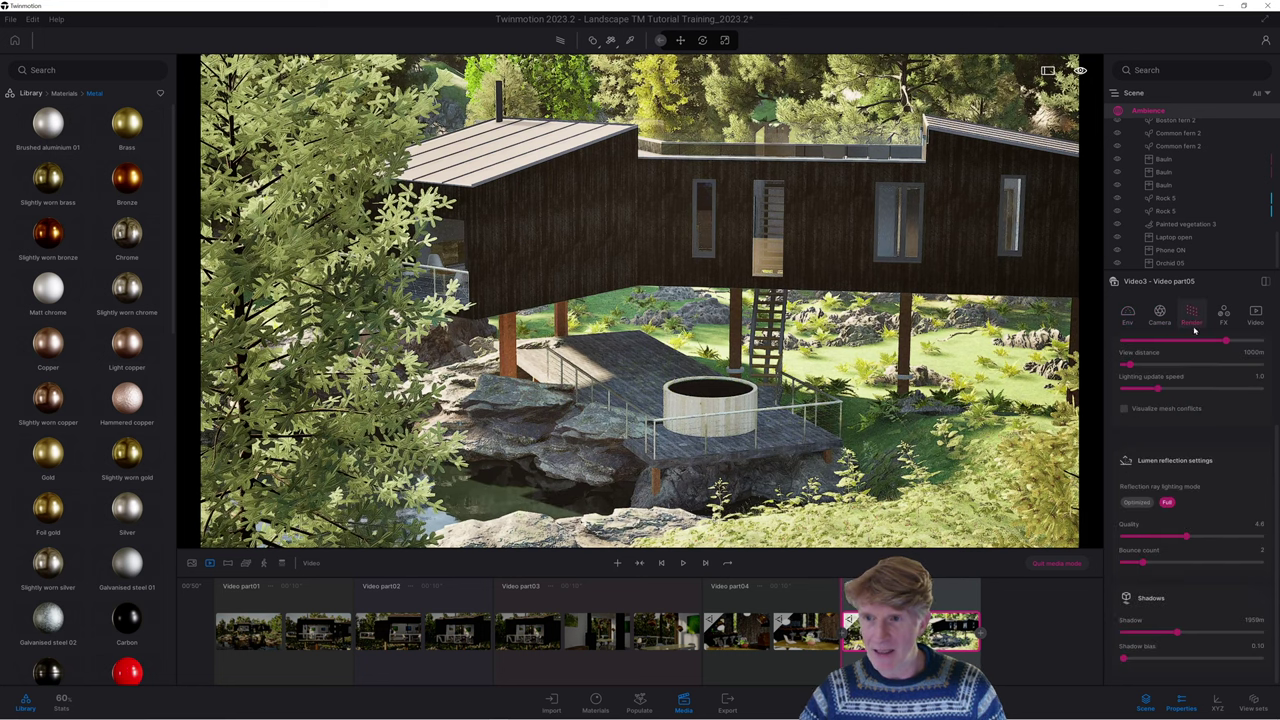
{"action": "scroll", "coordinate": [1199, 383], "scroll_direction": "up", "scroll_amount": 3}
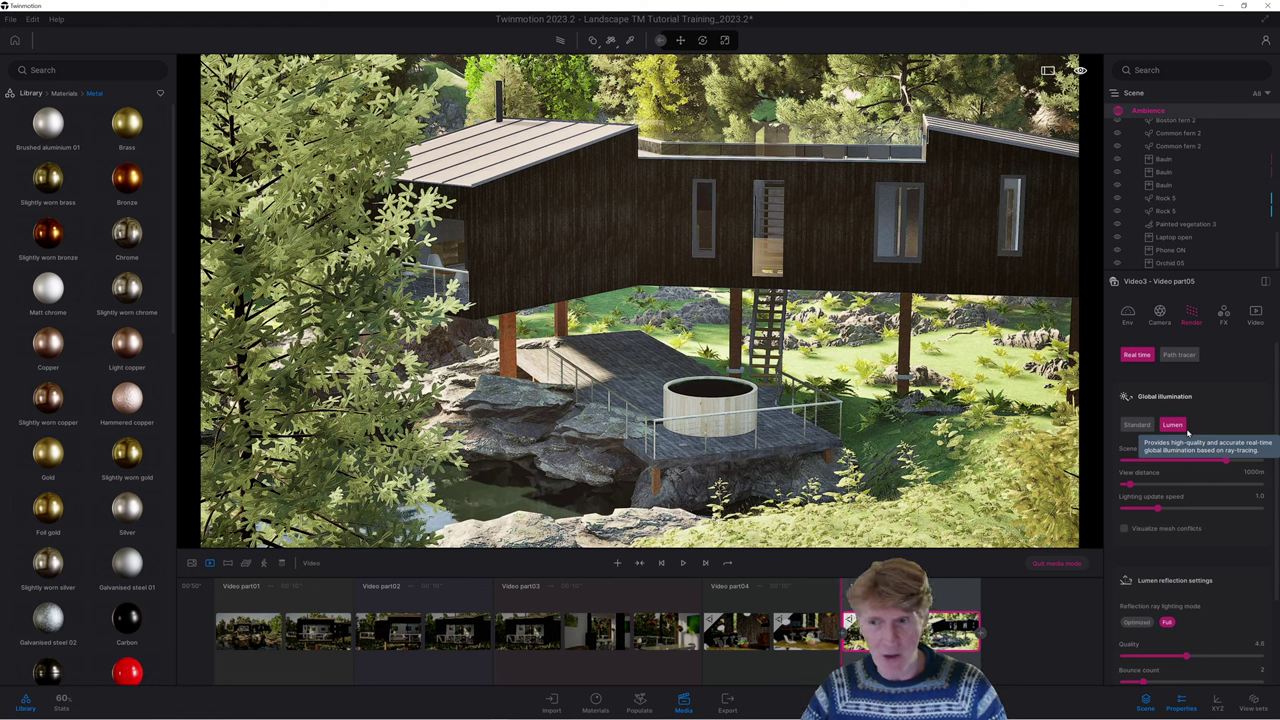
{"action": "left_click", "coordinate": [1137, 425]}
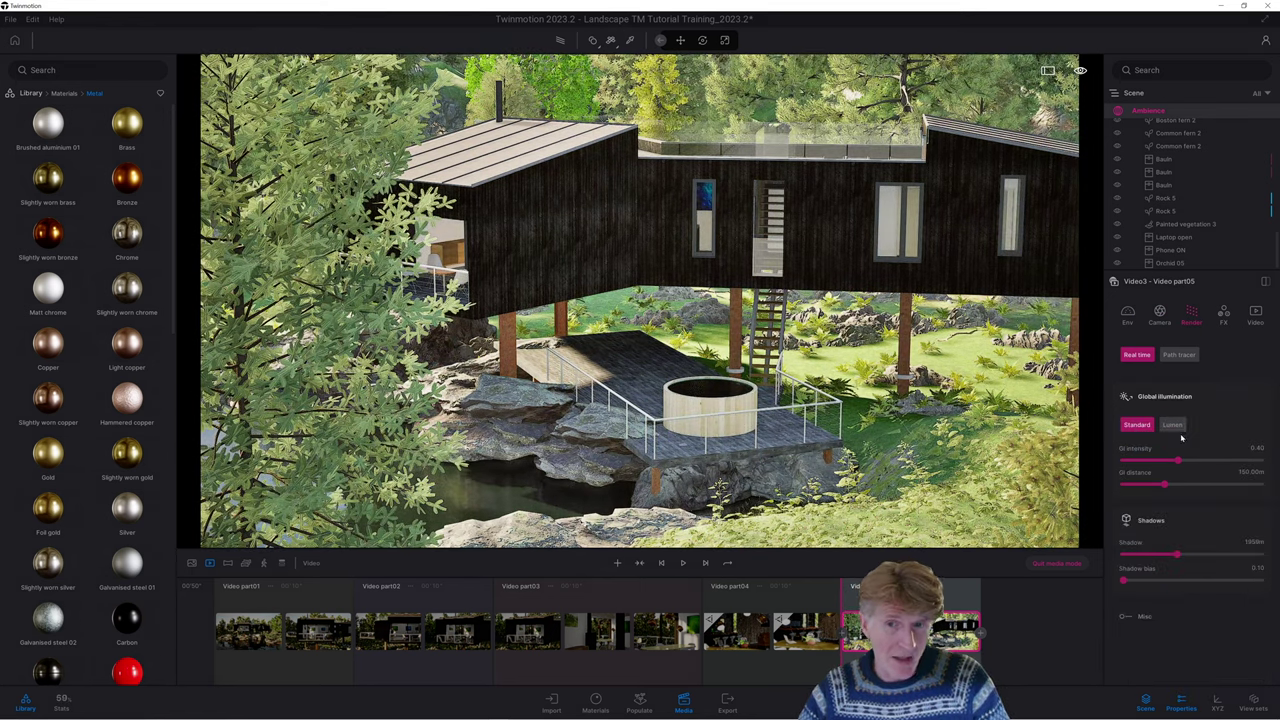
{"action": "left_click", "coordinate": [1174, 425]}
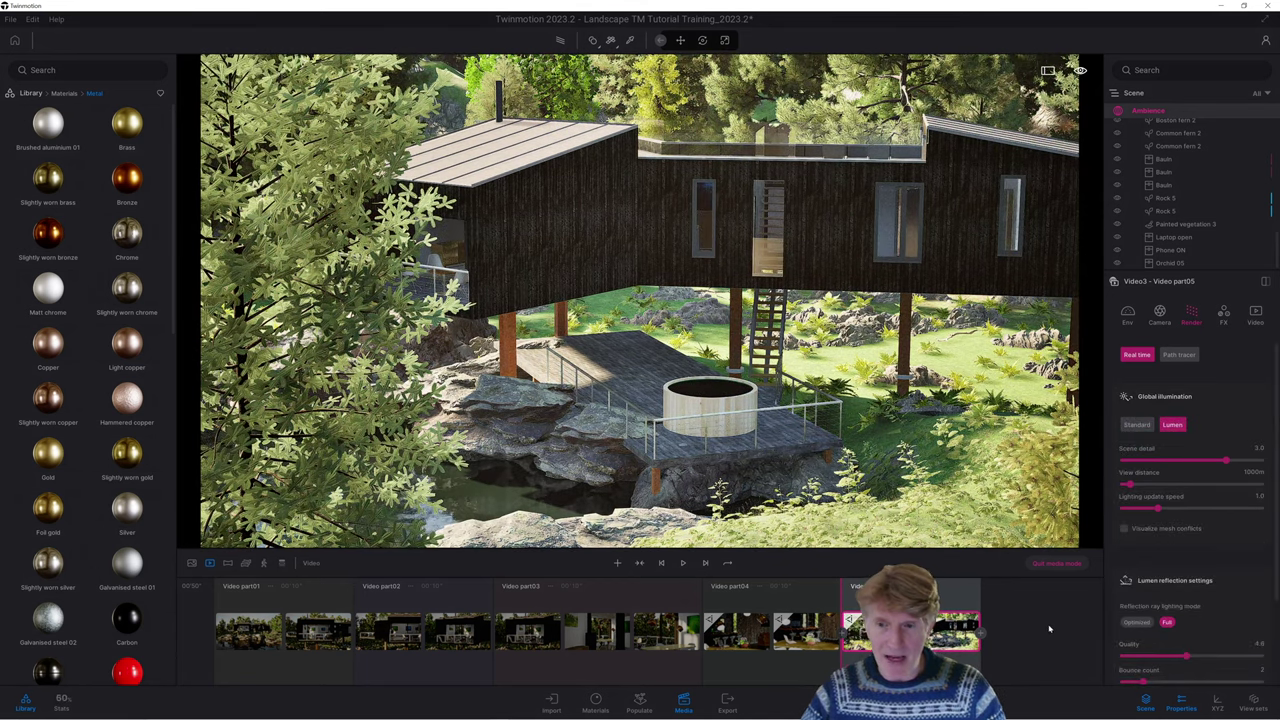
Set the time of day to about 21:00 on Video part05's second keyframe and preview the day-to-night transition
{"action": "left_click", "coordinate": [868, 630]}
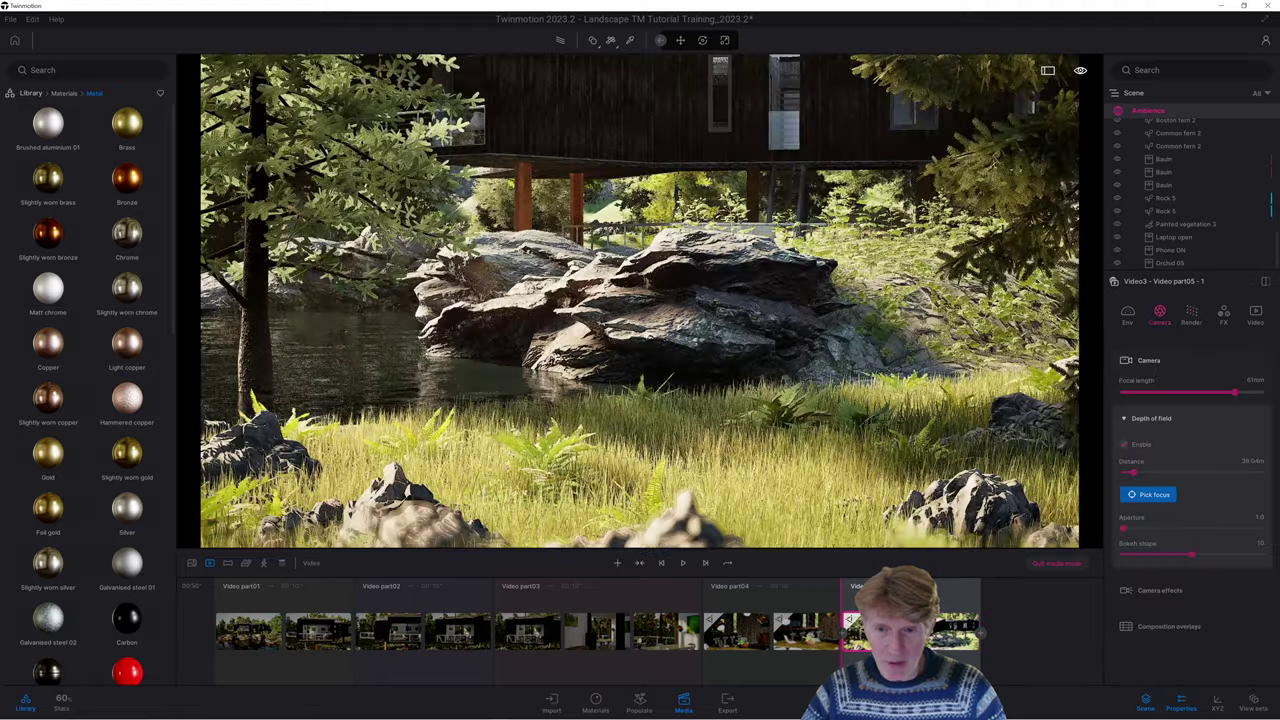
{"action": "left_click", "coordinate": [1127, 316]}
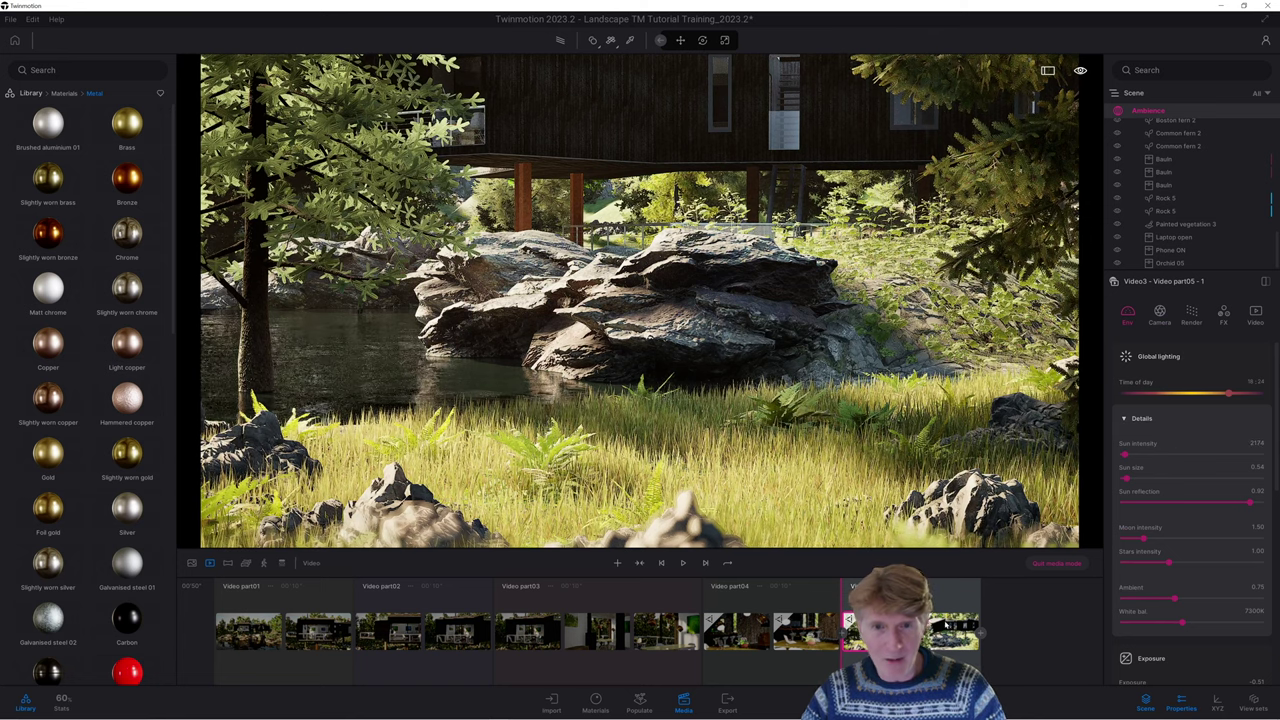
{"action": "left_click", "coordinate": [905, 630]}
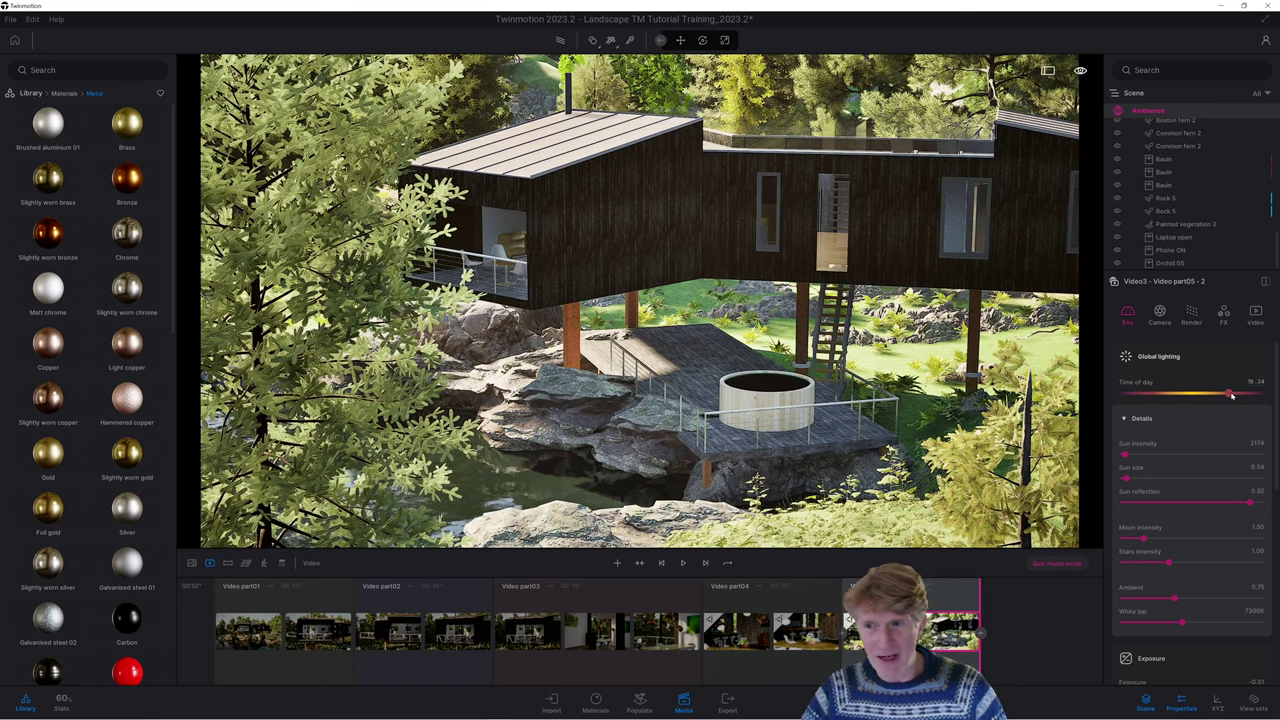
{"action": "left_click_drag", "start_coordinate": [1236, 393], "coordinate": [1242, 393]}
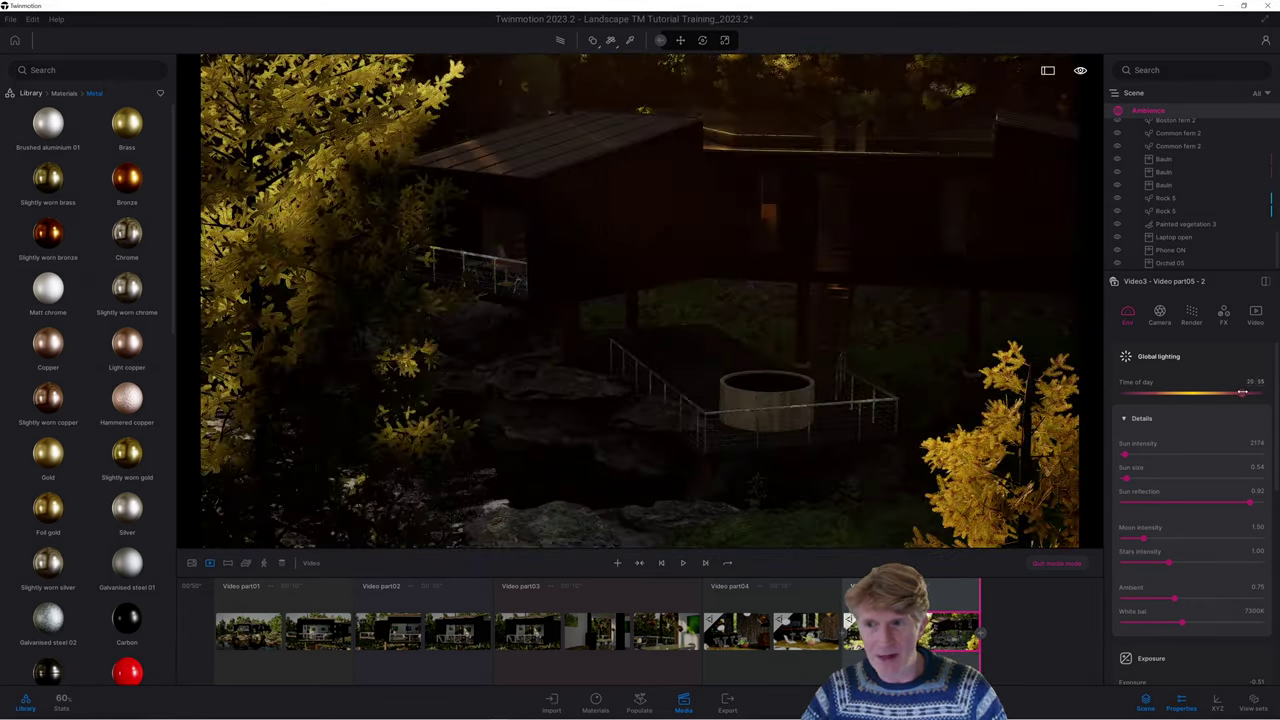
{"action": "left_click_drag", "start_coordinate": [1242, 393], "coordinate": [1242, 393]}
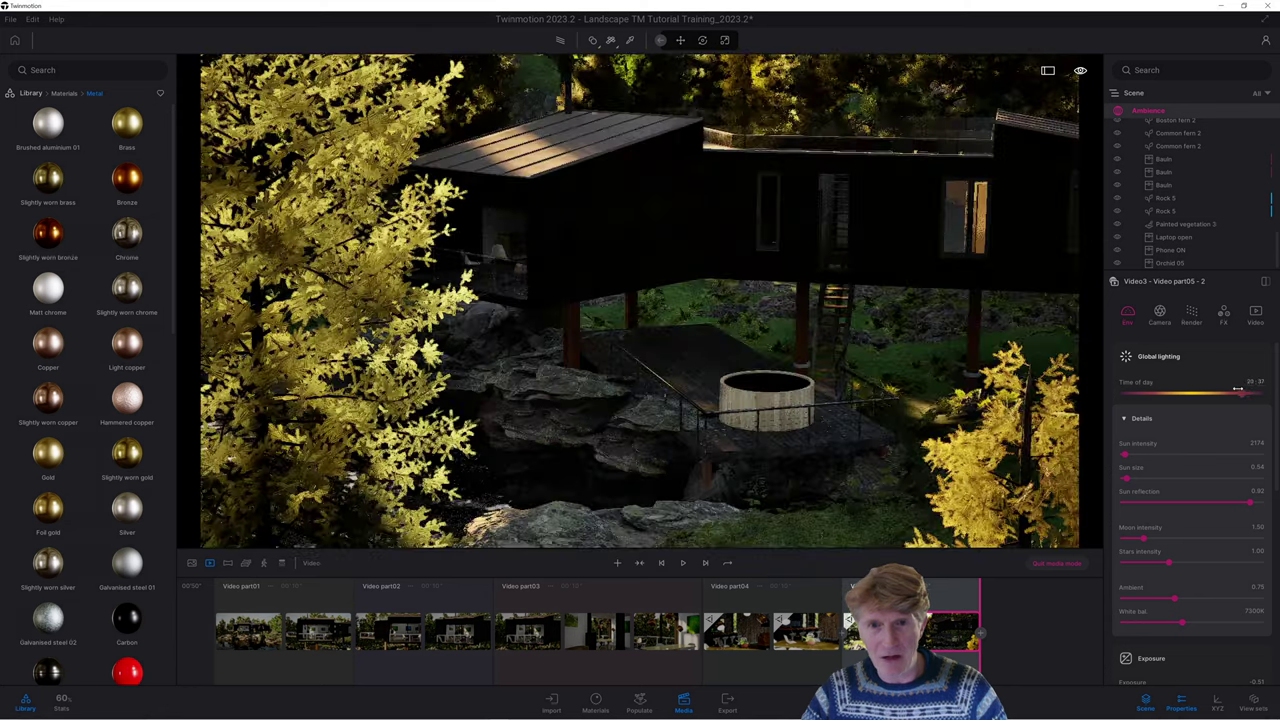
{"action": "left_click_drag", "start_coordinate": [1238, 389], "coordinate": [1240, 388]}
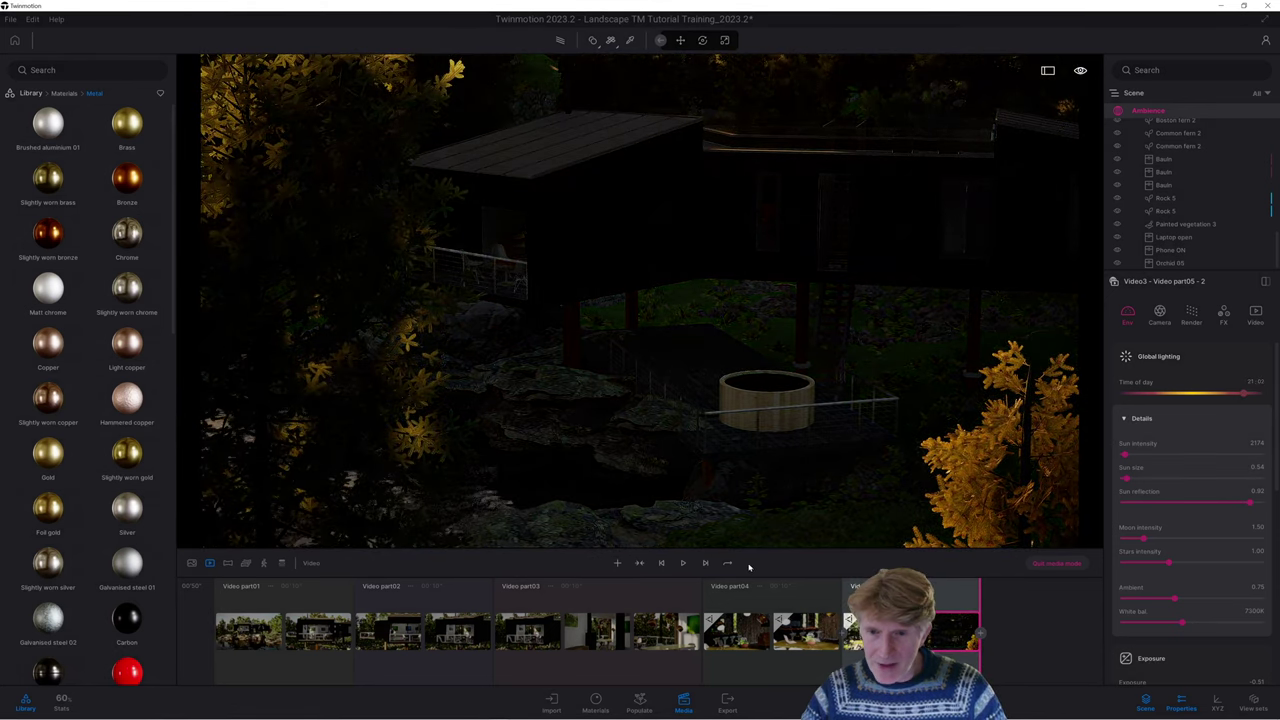
{"action": "left_click", "coordinate": [681, 563]}
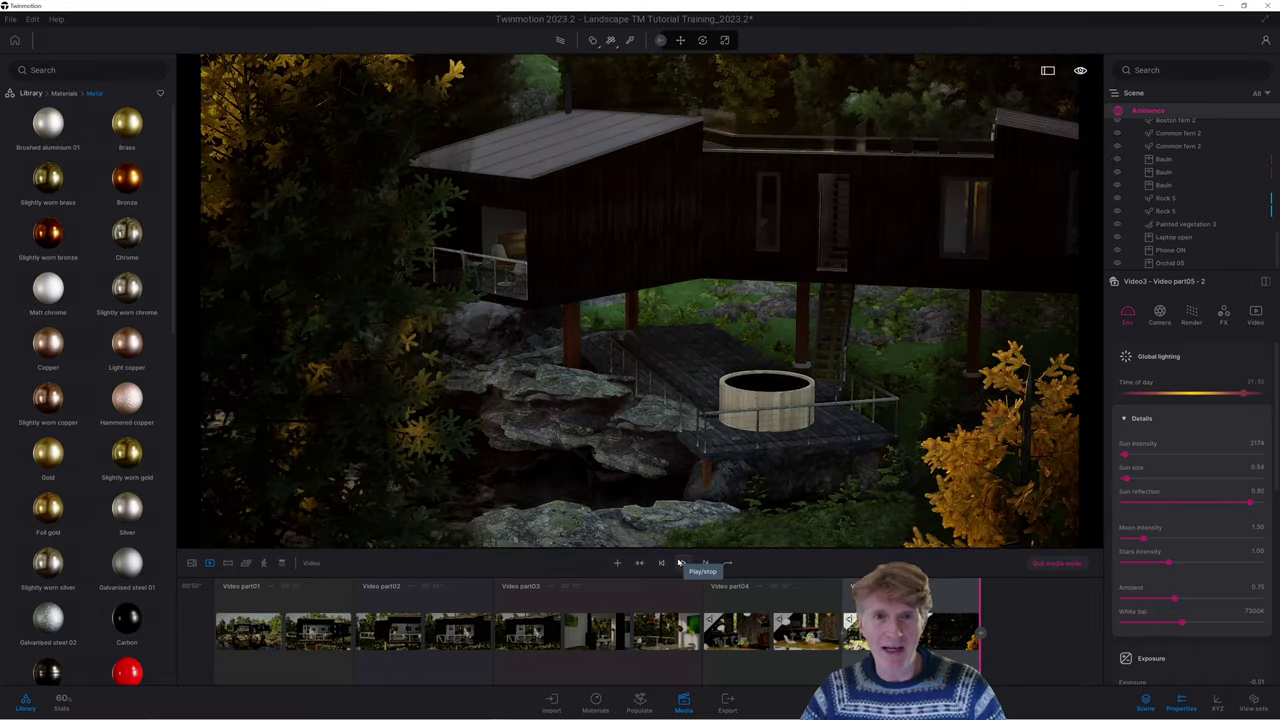
{"action": "left_click", "coordinate": [680, 563]}
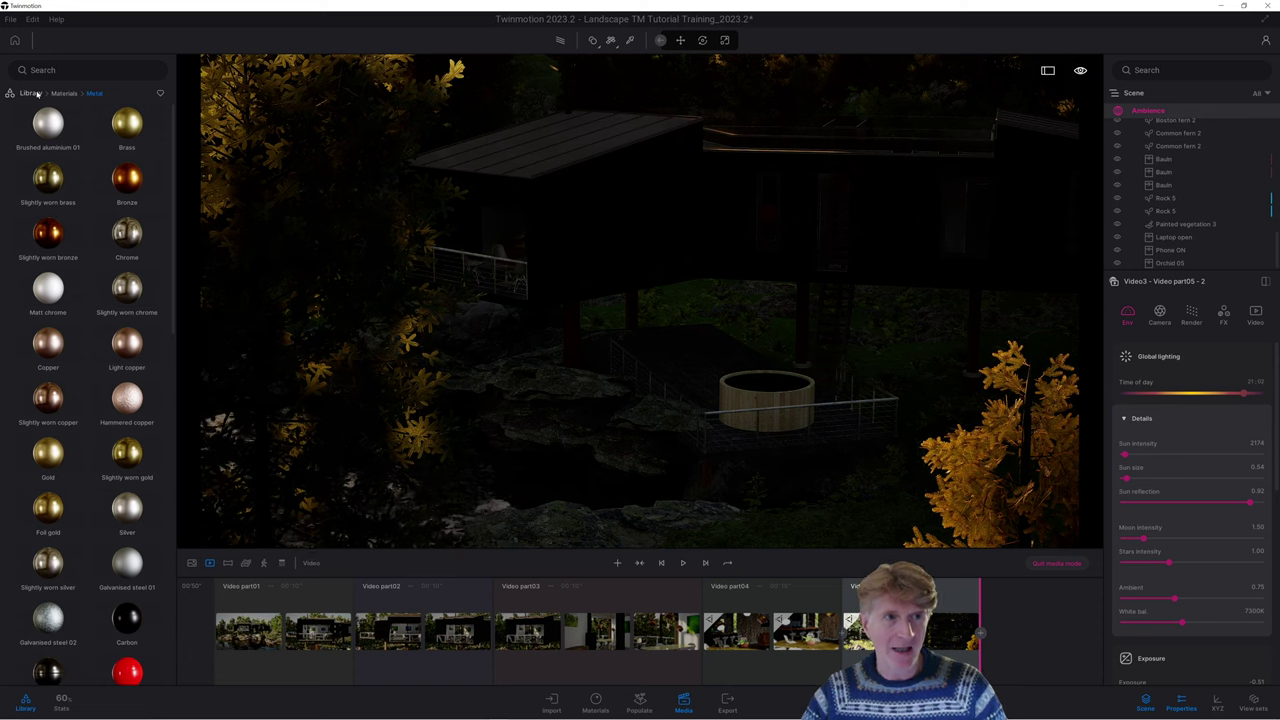
Add an omnidirectional light above the dining table beside the orchid, working from Video part04's second keyframe
{"action": "left_click", "coordinate": [33, 93]}
{"action": "left_click", "coordinate": [128, 187]}
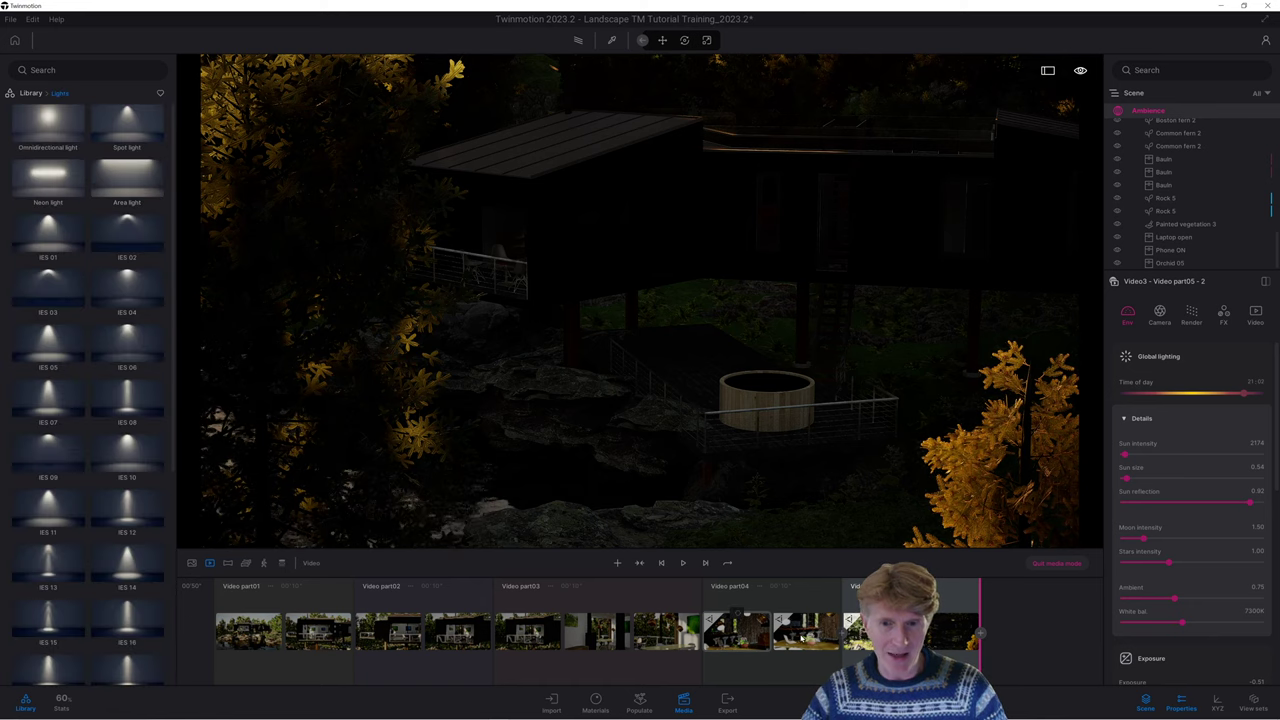
{"action": "left_click", "coordinate": [803, 632]}
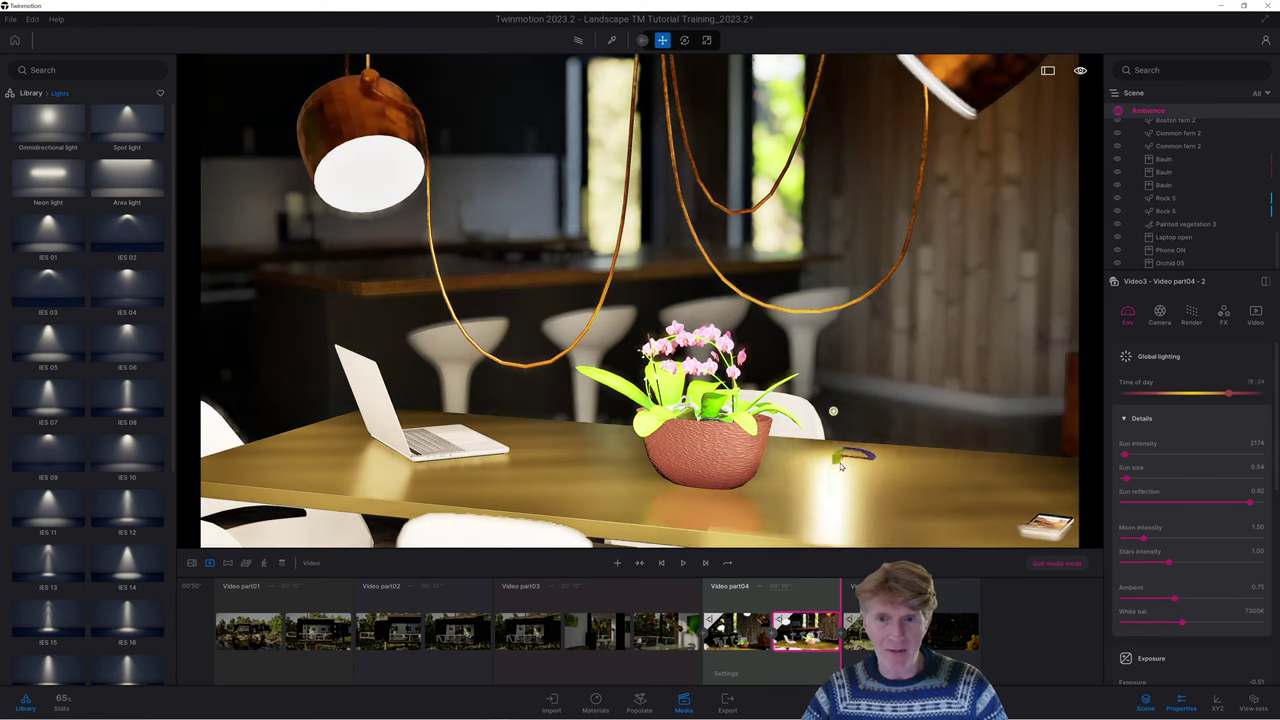
{"action": "left_click_drag", "start_coordinate": [48, 125], "coordinate": [848, 420]}
{"action": "left_click_drag", "start_coordinate": [851, 376], "coordinate": [866, 232]}
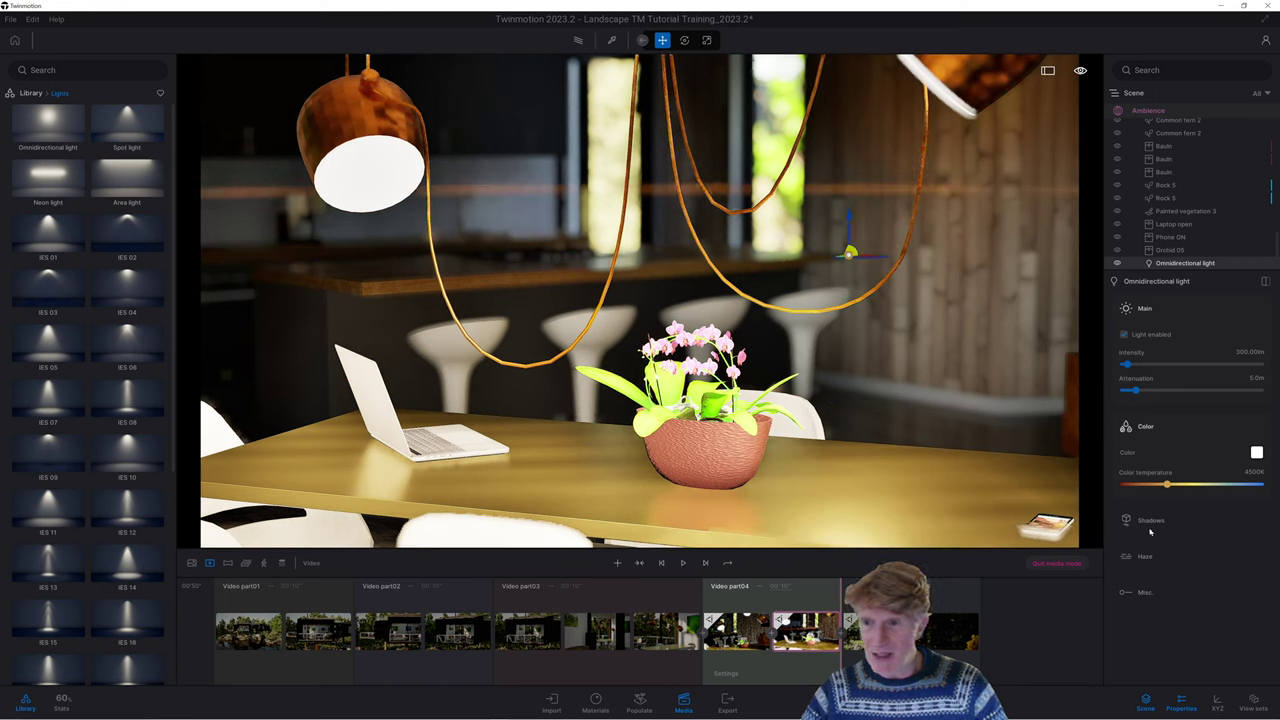
Set the light to Dusk to dawn with about 3272 lm intensity and 38.6 m attenuation, and preview Video part05 from its first keyframe
{"action": "left_click", "coordinate": [1127, 593]}
{"action": "scroll", "coordinate": [1158, 543], "scroll_direction": "down", "scroll_amount": 1}
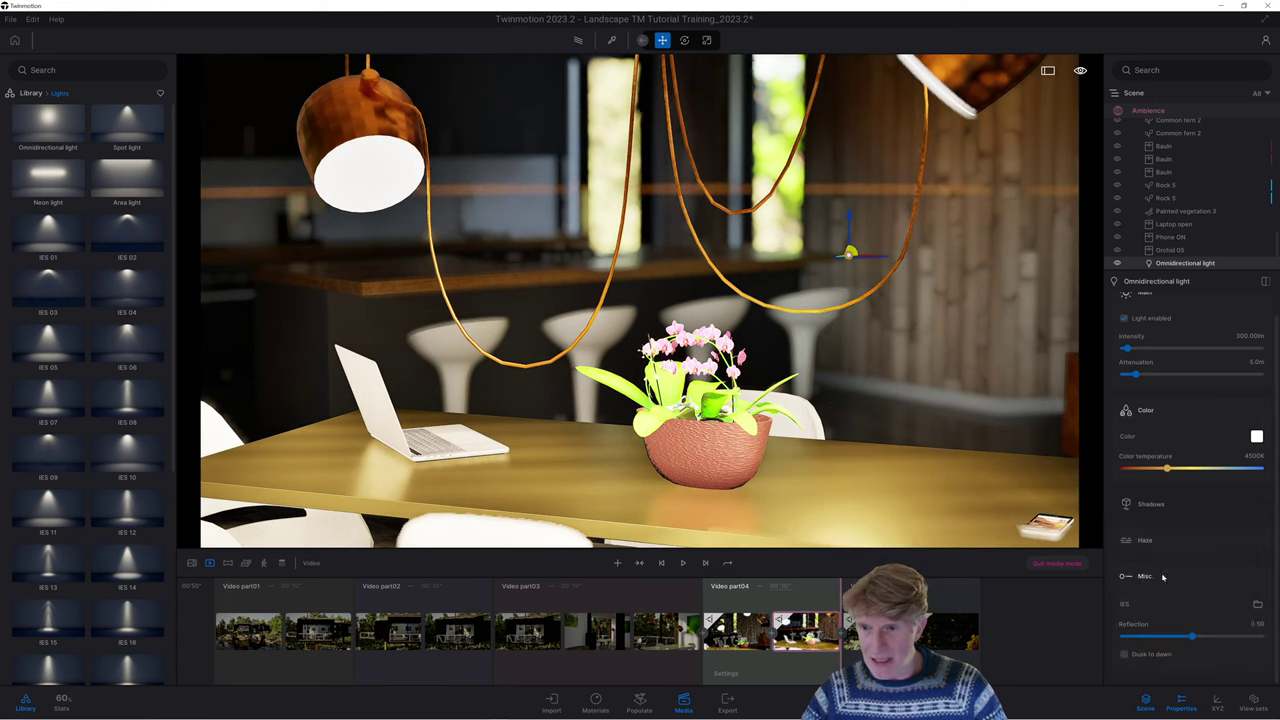
{"action": "left_click", "coordinate": [1124, 654]}
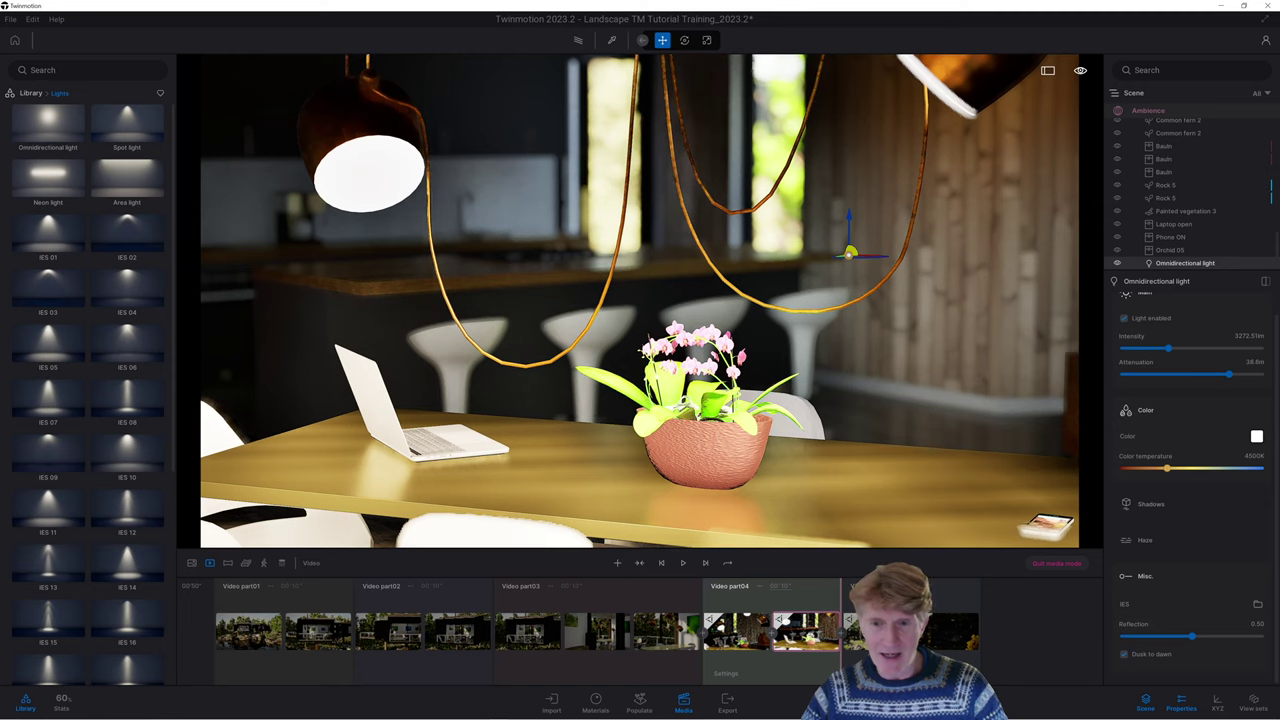
{"action": "left_click", "coordinate": [857, 628]}
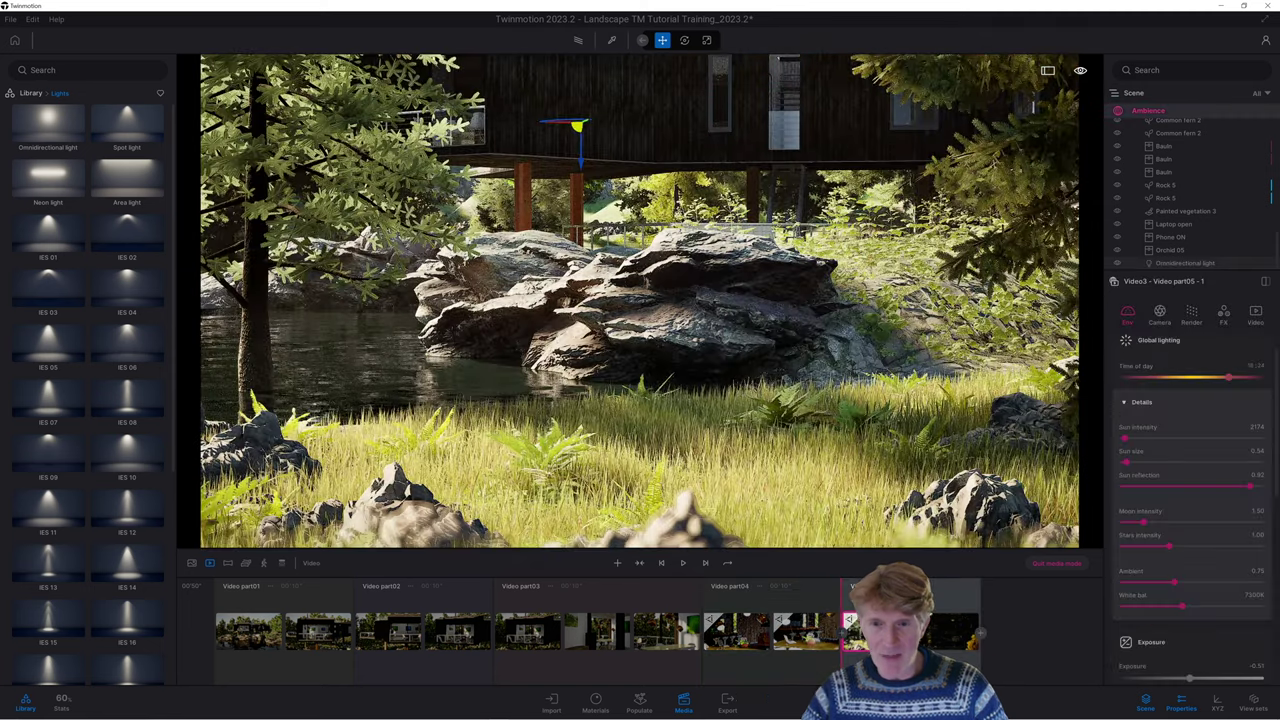
{"action": "left_click", "coordinate": [682, 563]}
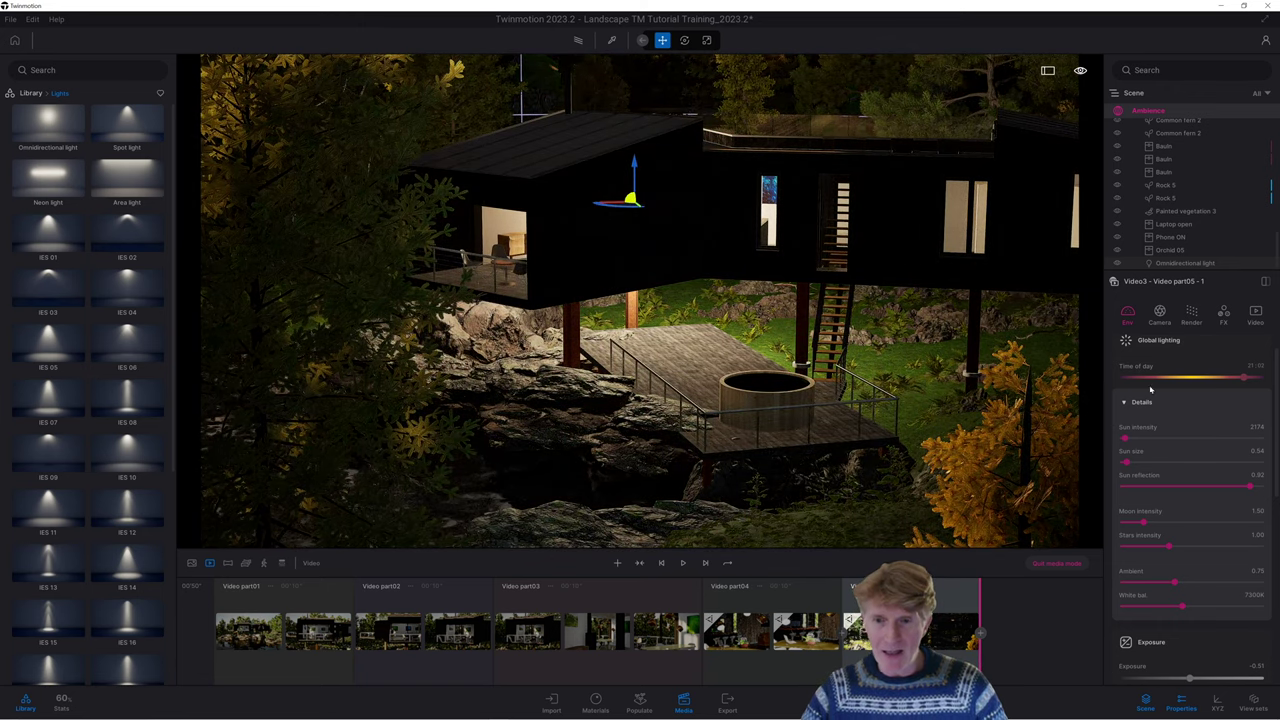
Copy the omnidirectional light as one instance to just below the copper pendant lamp over the laptop
{"action": "left_click", "coordinate": [800, 630]}
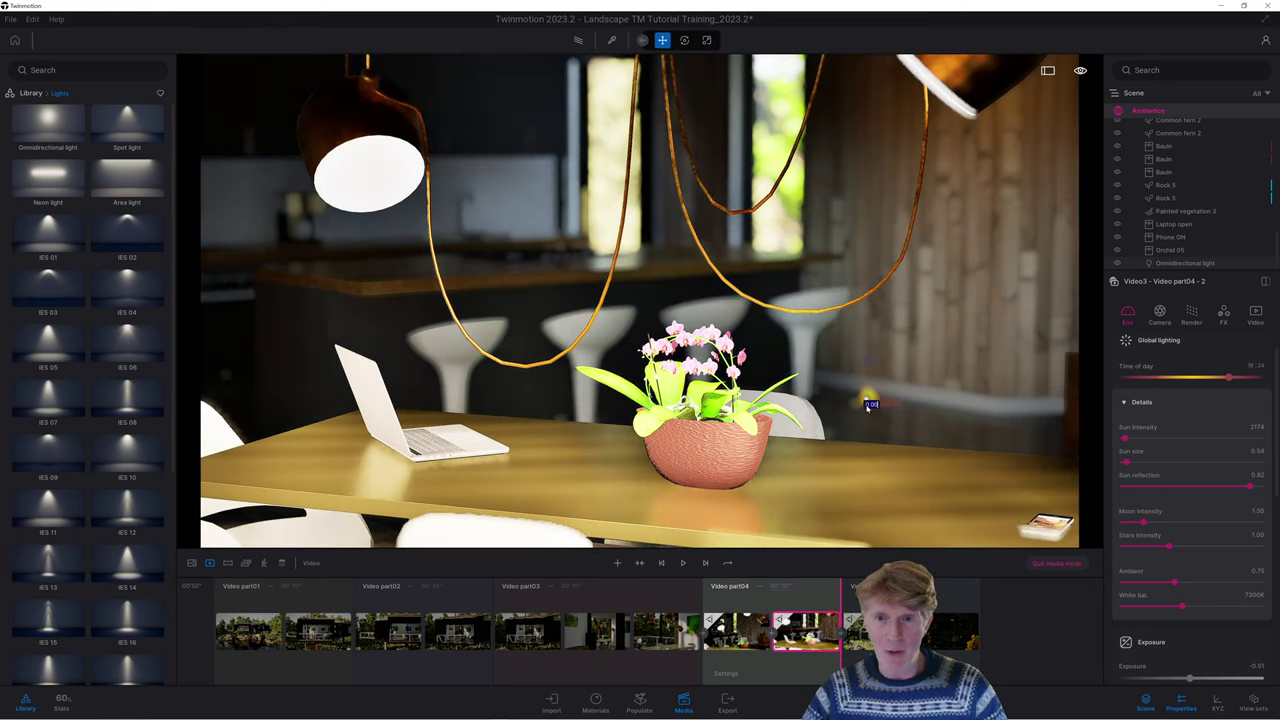
{"action": "left_click_drag", "start_coordinate": [868, 399], "coordinate": [373, 279], "text": "alt"}
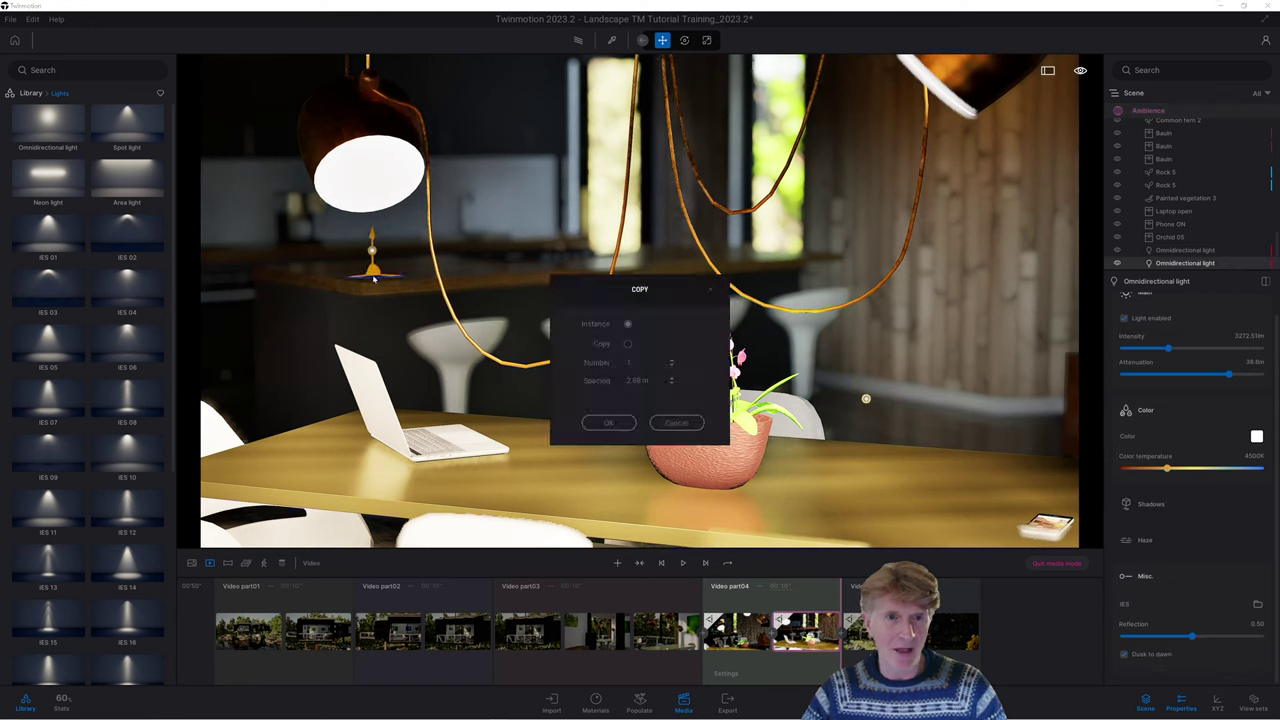
{"action": "left_click", "coordinate": [608, 423]}
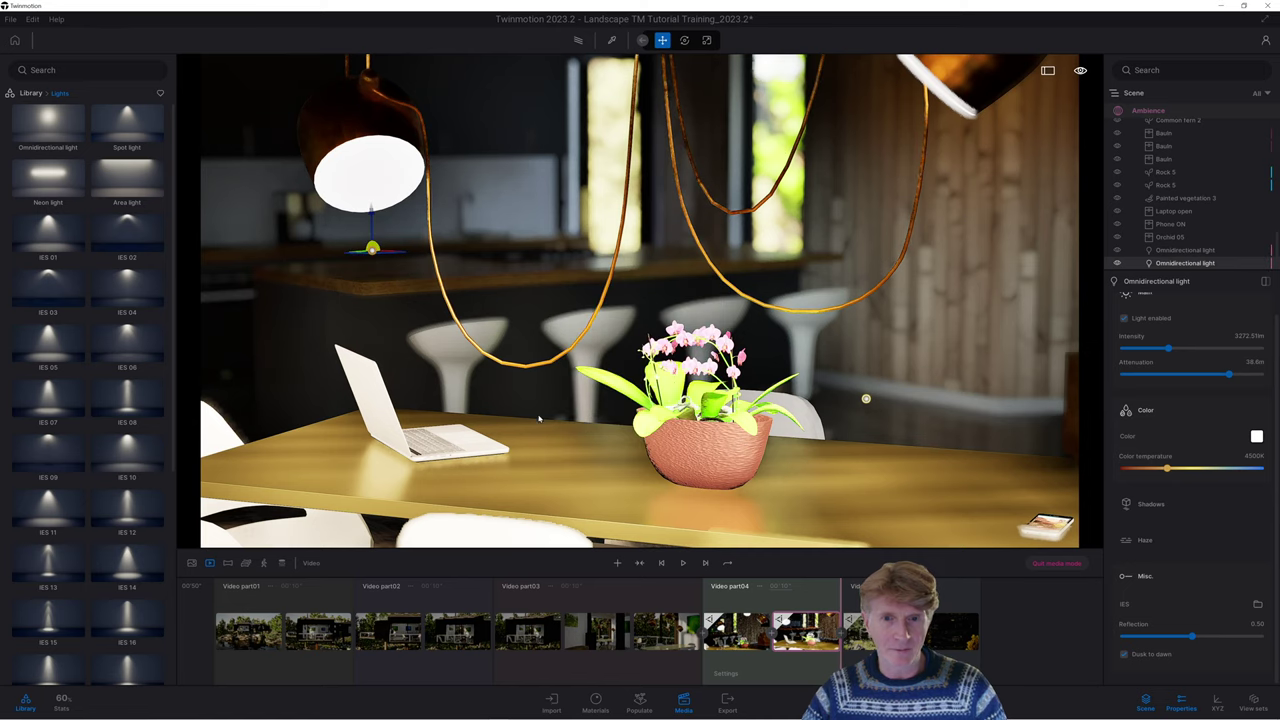
Copy the original omnidirectional light by the bar stools as one instance, about 2 m away beside the brown leather armchair
{"action": "key", "text": "Right"}
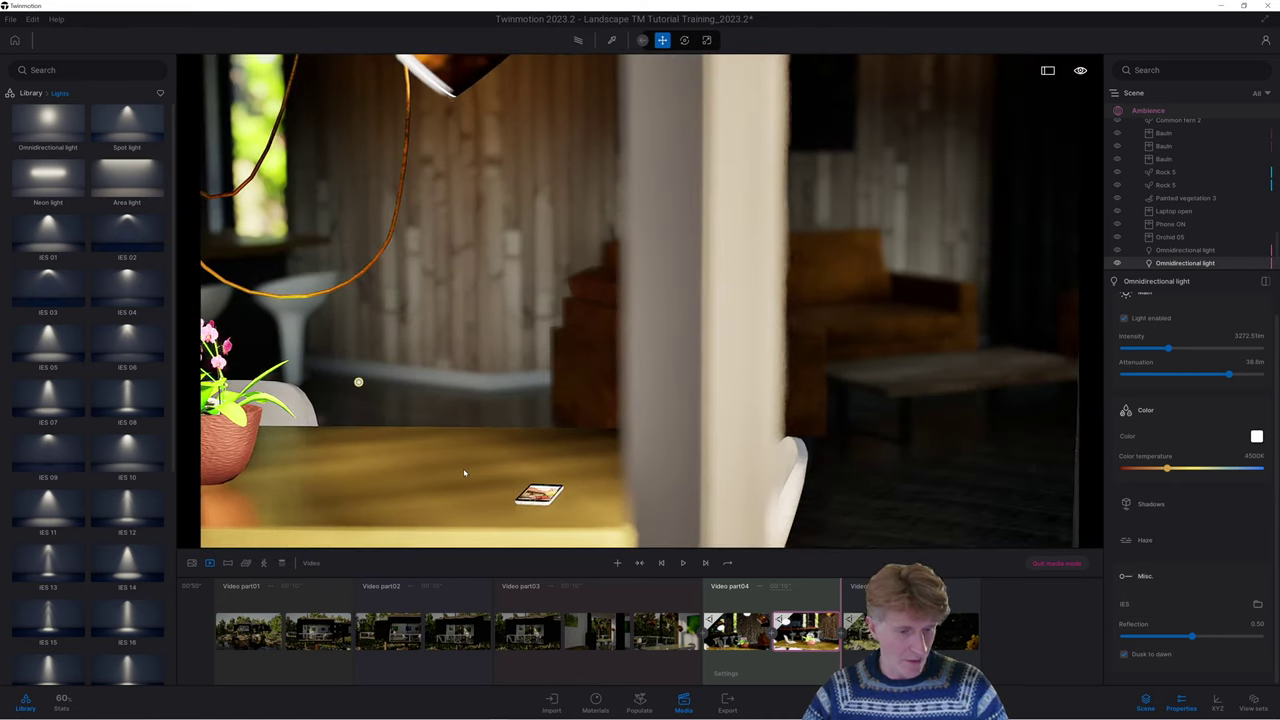
{"action": "key", "text": "Left"}
{"action": "key", "text": "Up"}
{"action": "key", "text": "Left"}
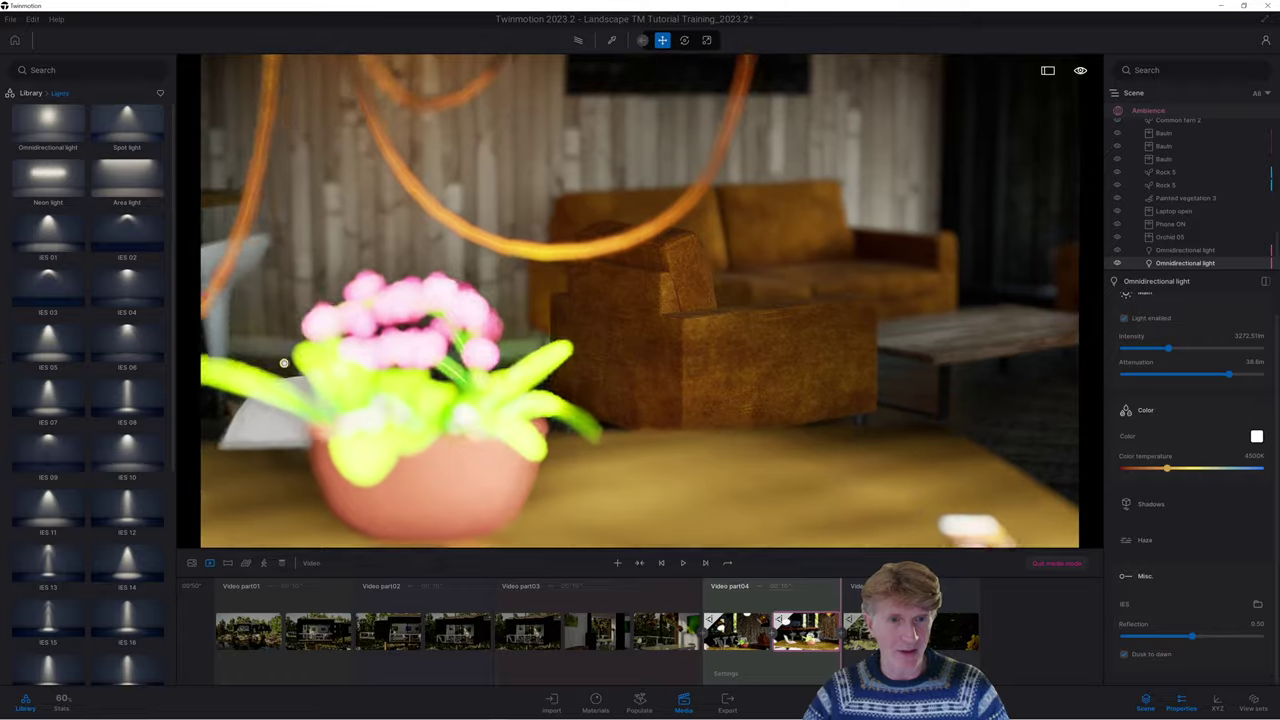
{"action": "key", "text": "Down"}
{"action": "key", "text": "Left"}
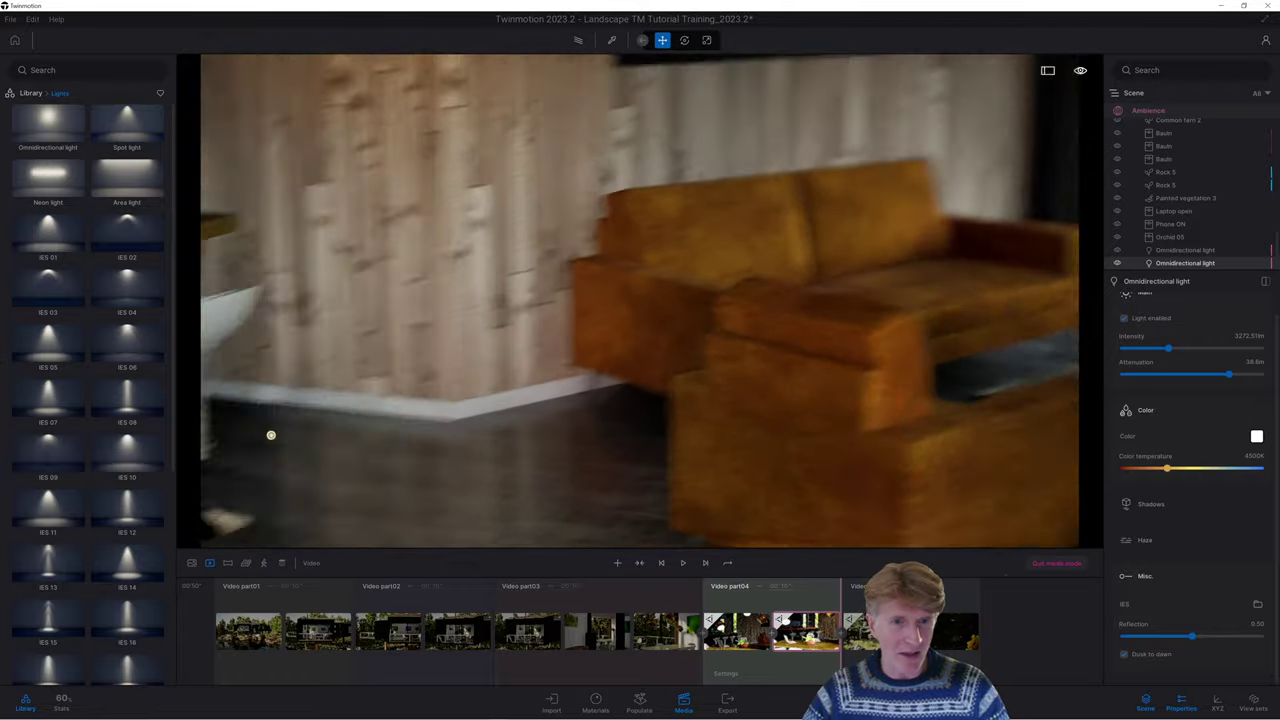
{"action": "left_click", "coordinate": [443, 400]}
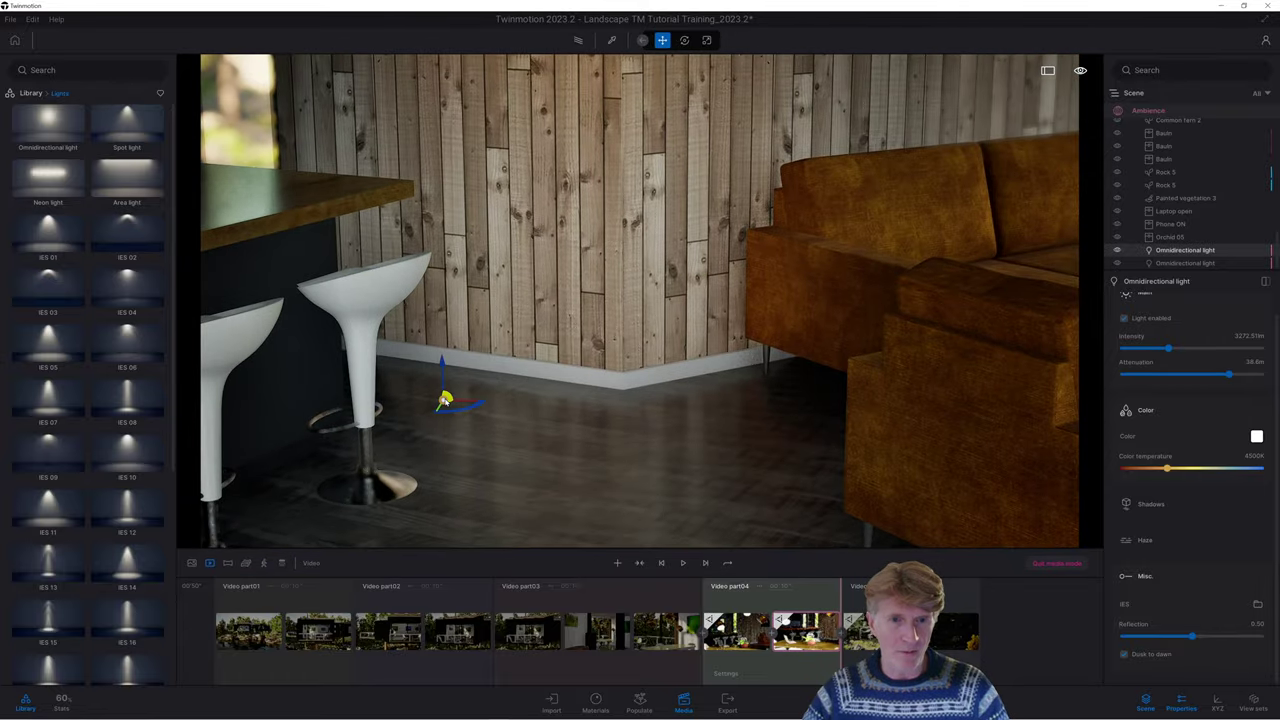
{"action": "left_click_drag", "start_coordinate": [452, 404], "coordinate": [911, 384], "text": "alt"}
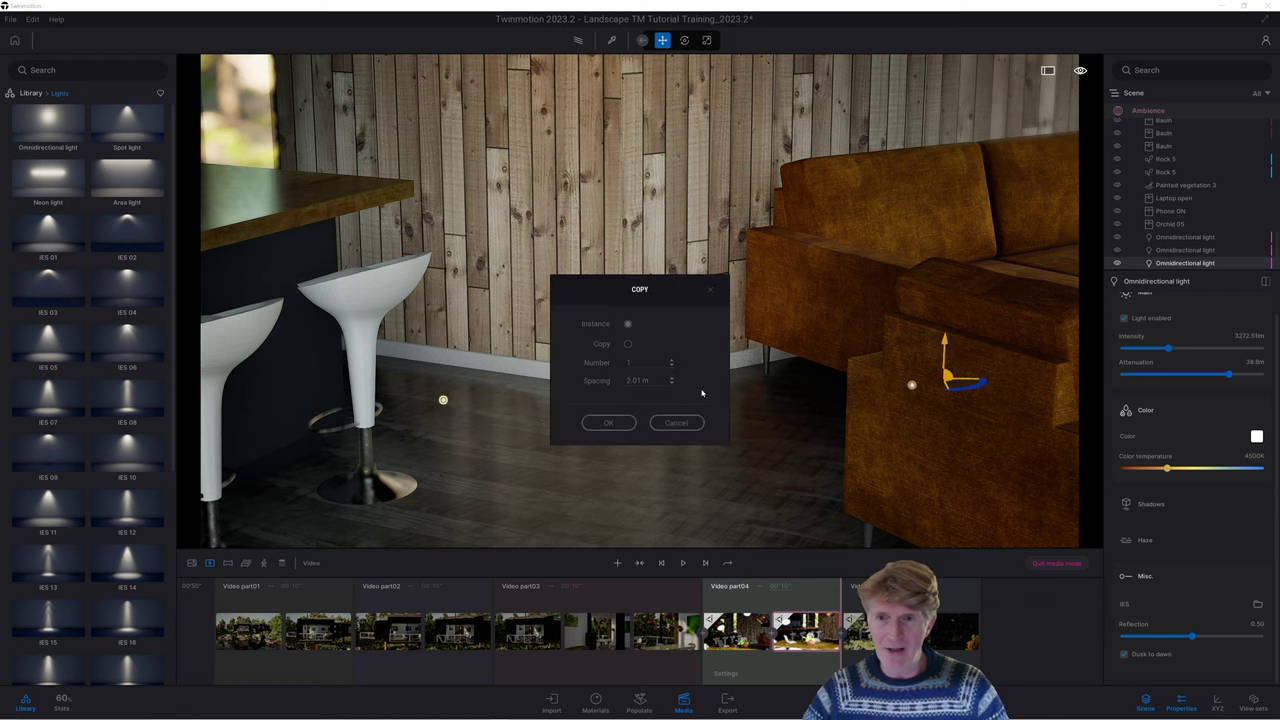
{"action": "left_click", "coordinate": [607, 422]}
Move the new light instance across the lounge past the coffee table and raise it near the glazed terrace opening
{"action": "key", "text": "Right"}
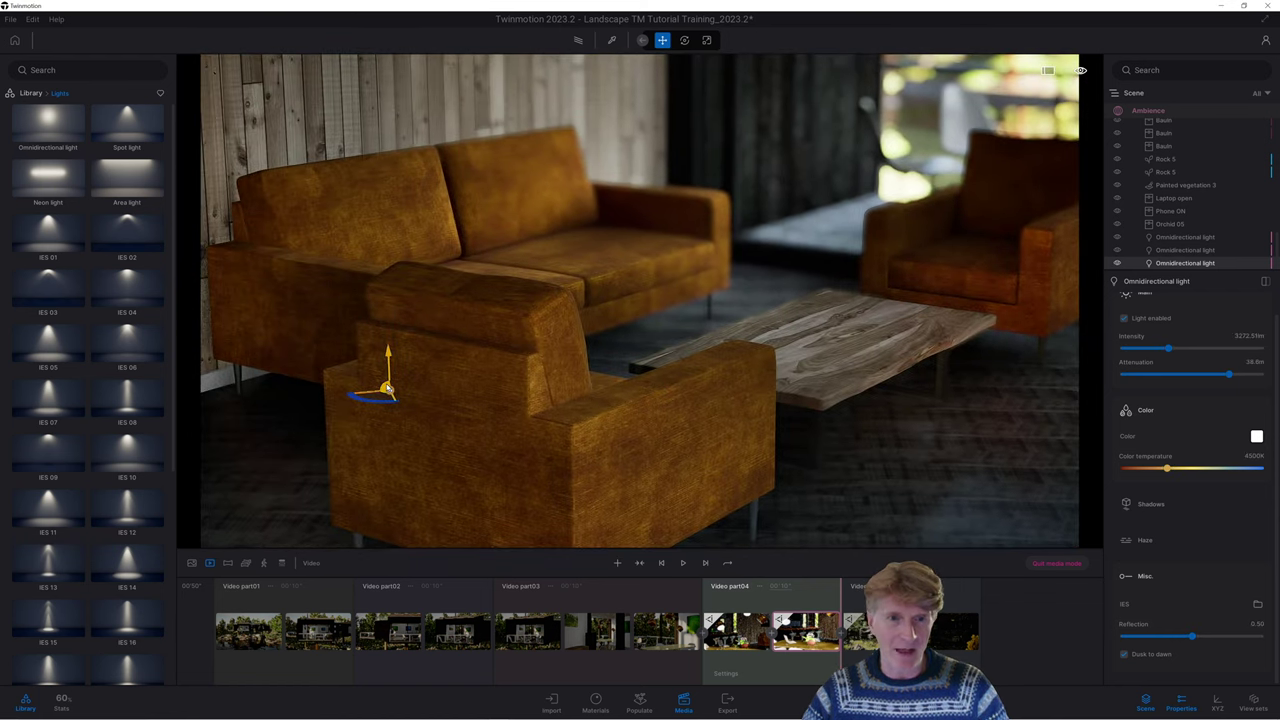
{"action": "left_click_drag", "start_coordinate": [388, 388], "coordinate": [858, 310]}
{"action": "key", "text": "f"}
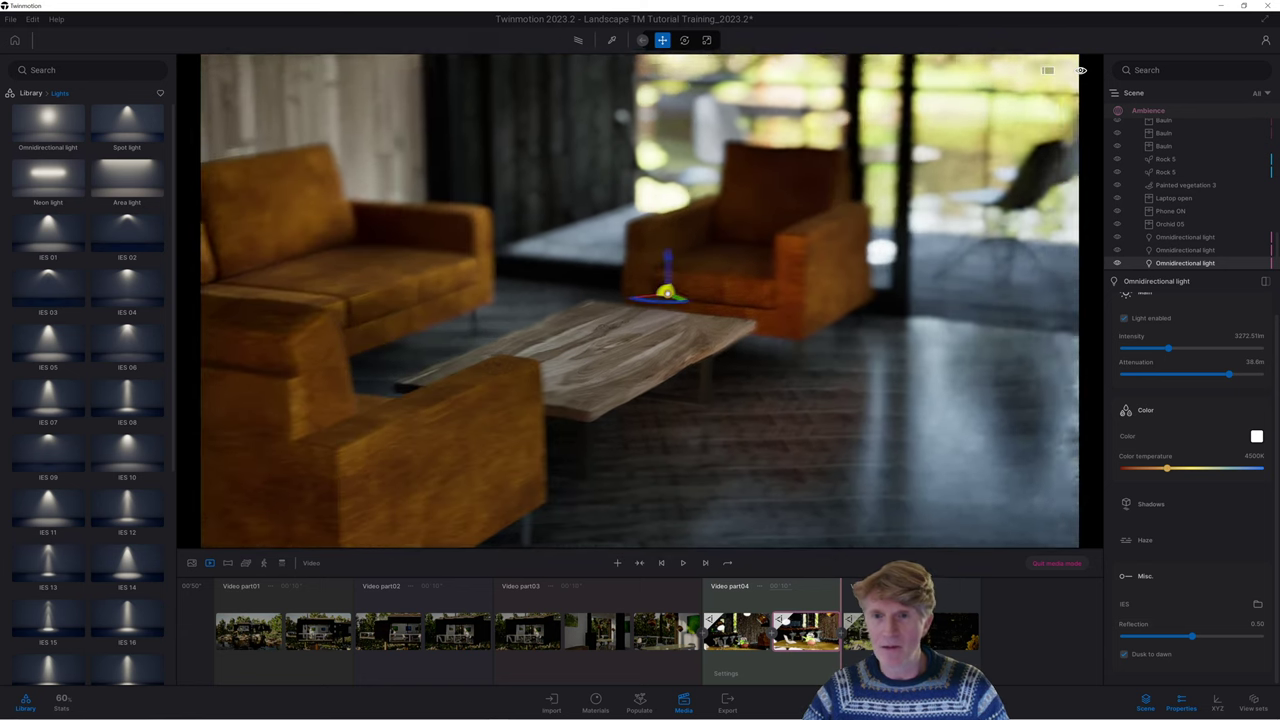
{"action": "left_click_drag", "start_coordinate": [585, 338], "coordinate": [835, 110]}
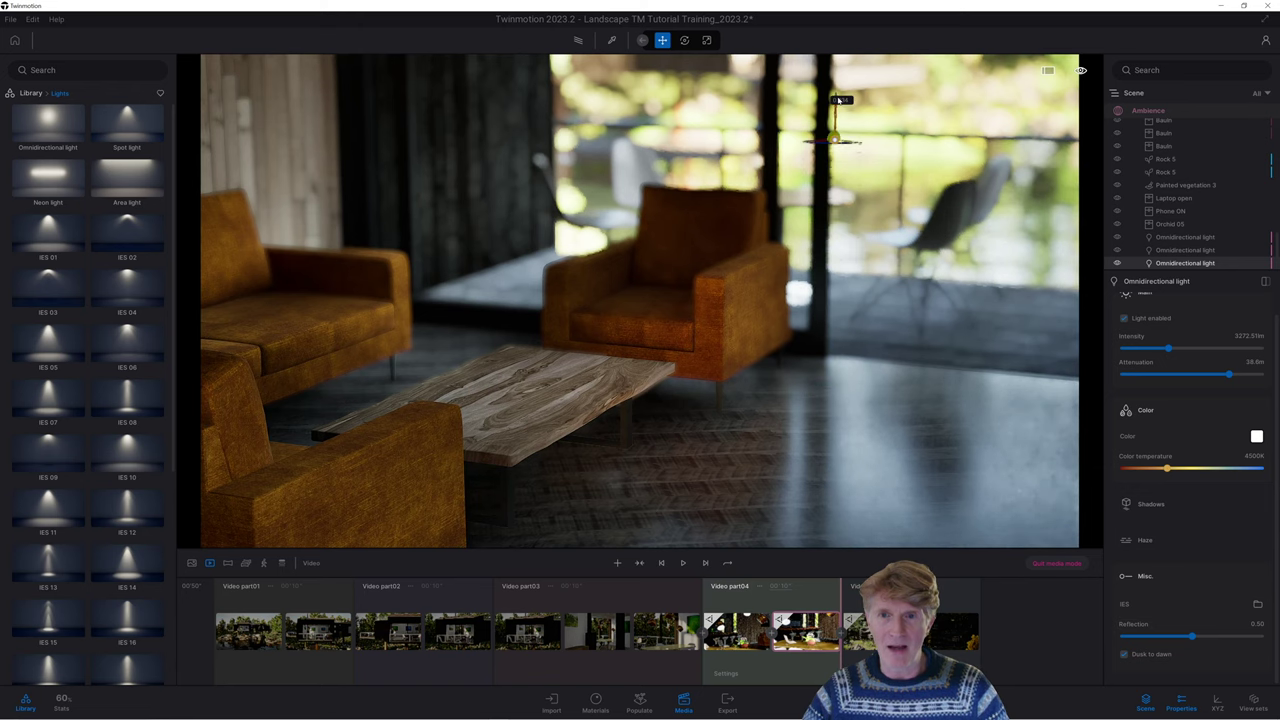
Set the color temperature of all three omnidirectional lights to about 4279K while viewing Video part05's second keyframe
{"action": "left_click", "coordinate": [975, 630]}
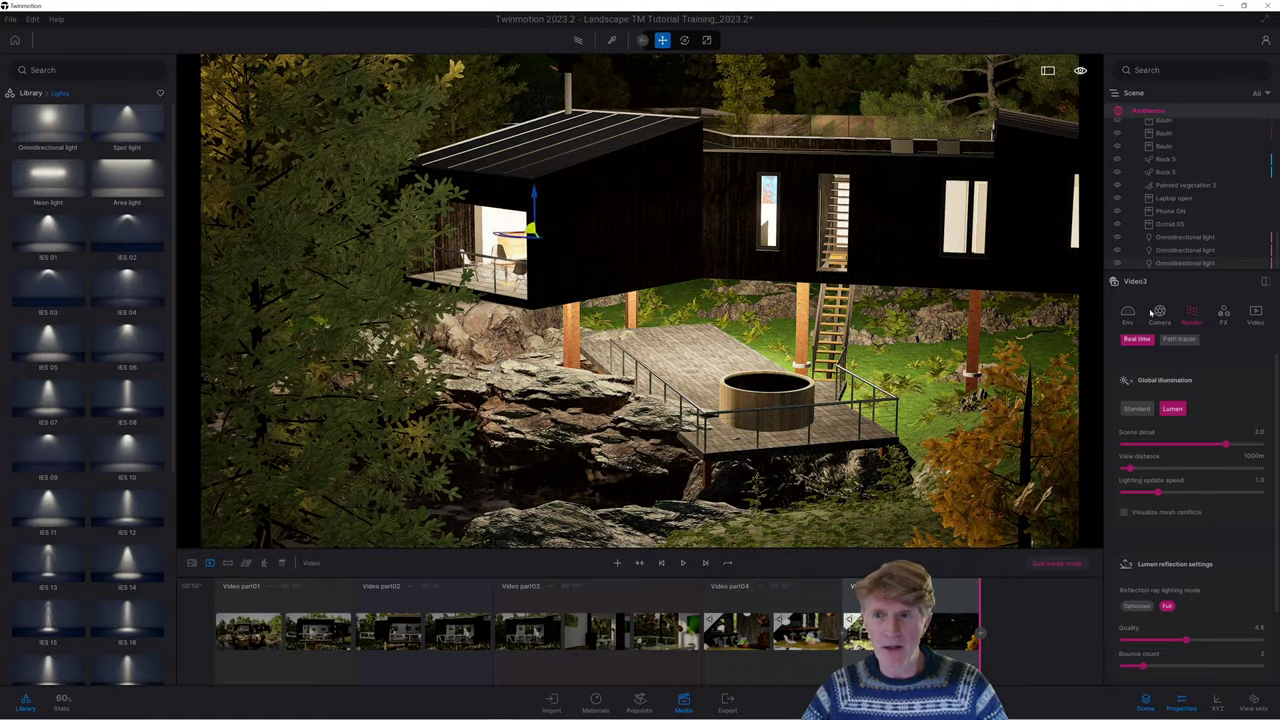
{"action": "left_click", "coordinate": [1188, 238]}
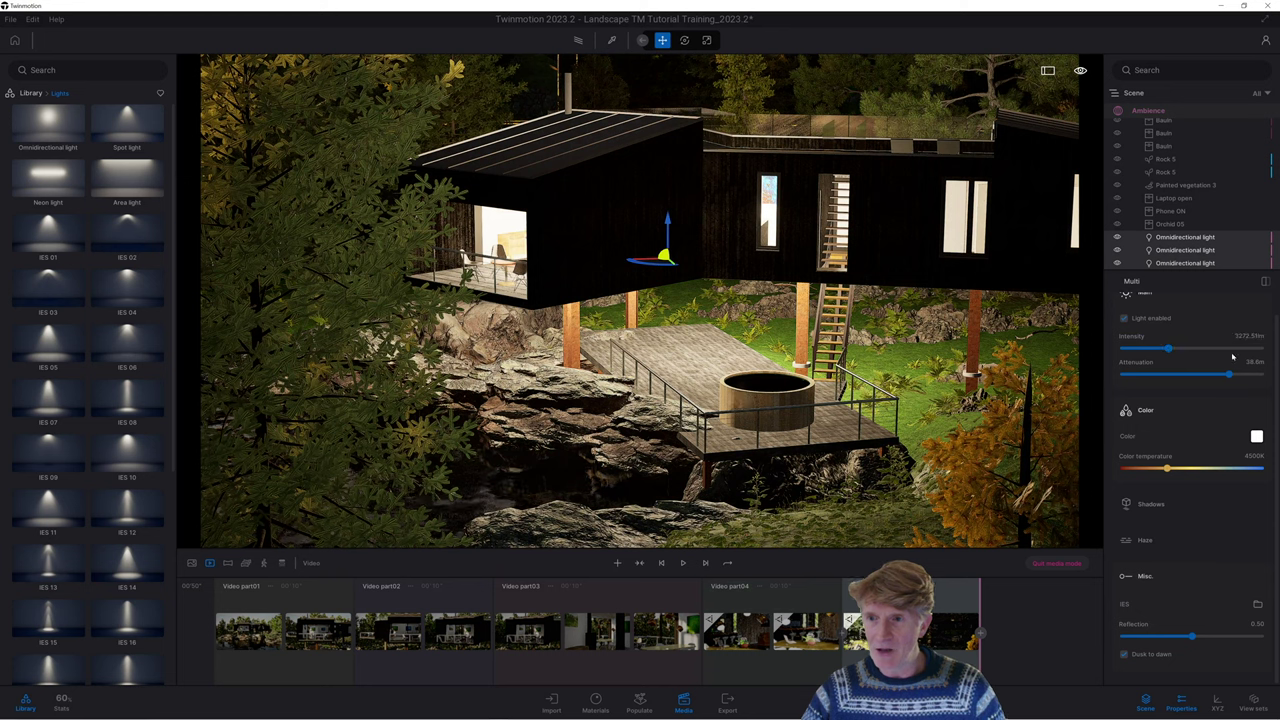
{"action": "left_click_drag", "start_coordinate": [1166, 468], "coordinate": [1133, 468]}
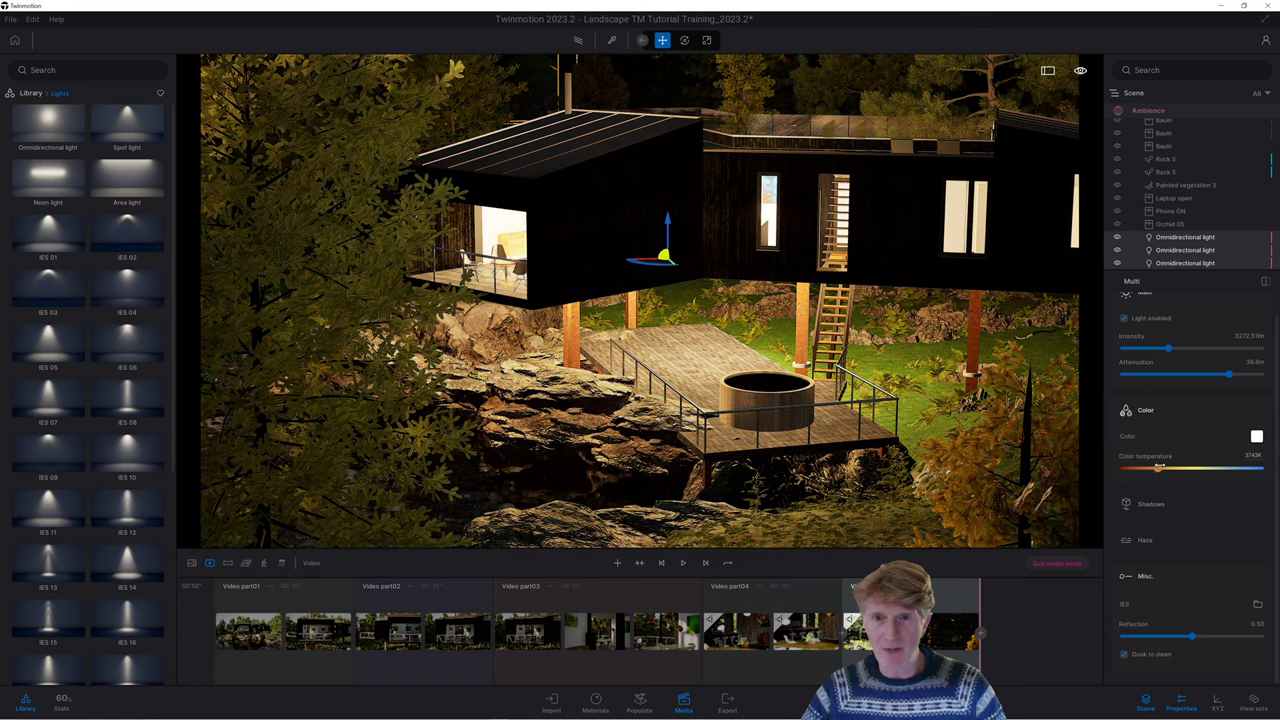
Enable shadows on the three omnidirectional lights, set their intensity to about 5340 lm, and return to Video part05's first keyframe
{"action": "left_click", "coordinate": [1151, 505]}
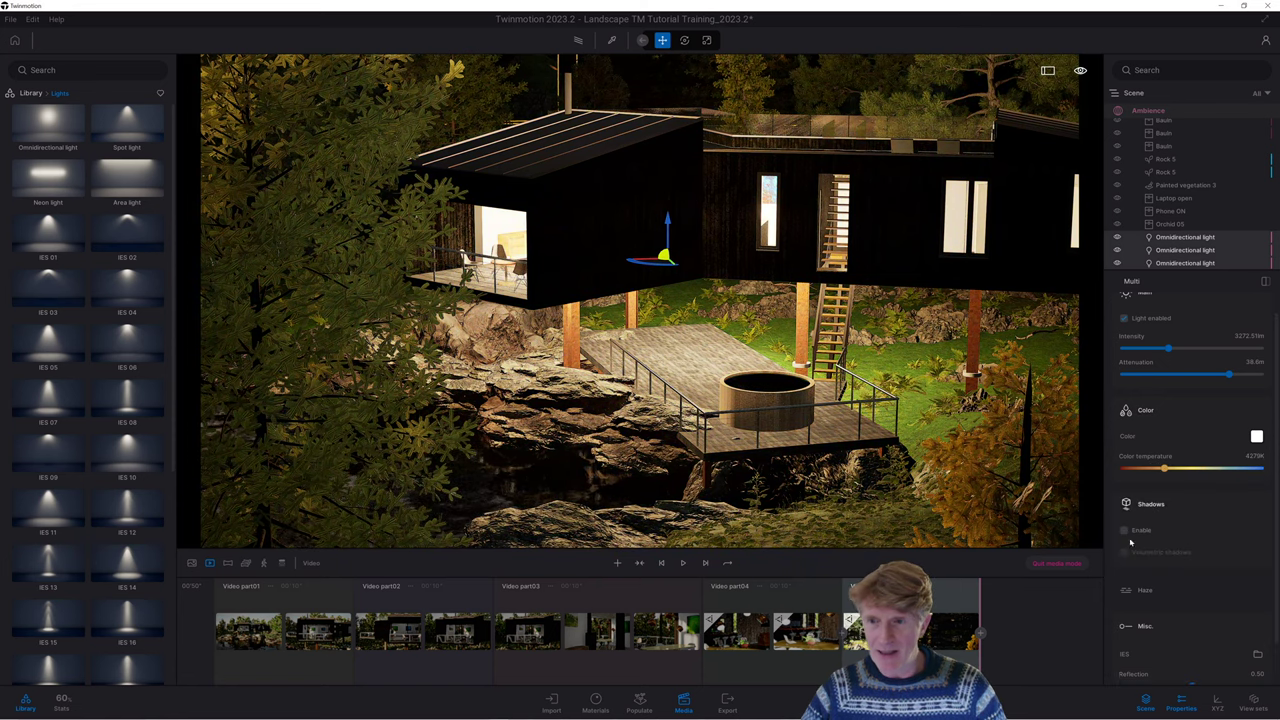
{"action": "left_click", "coordinate": [1123, 531]}
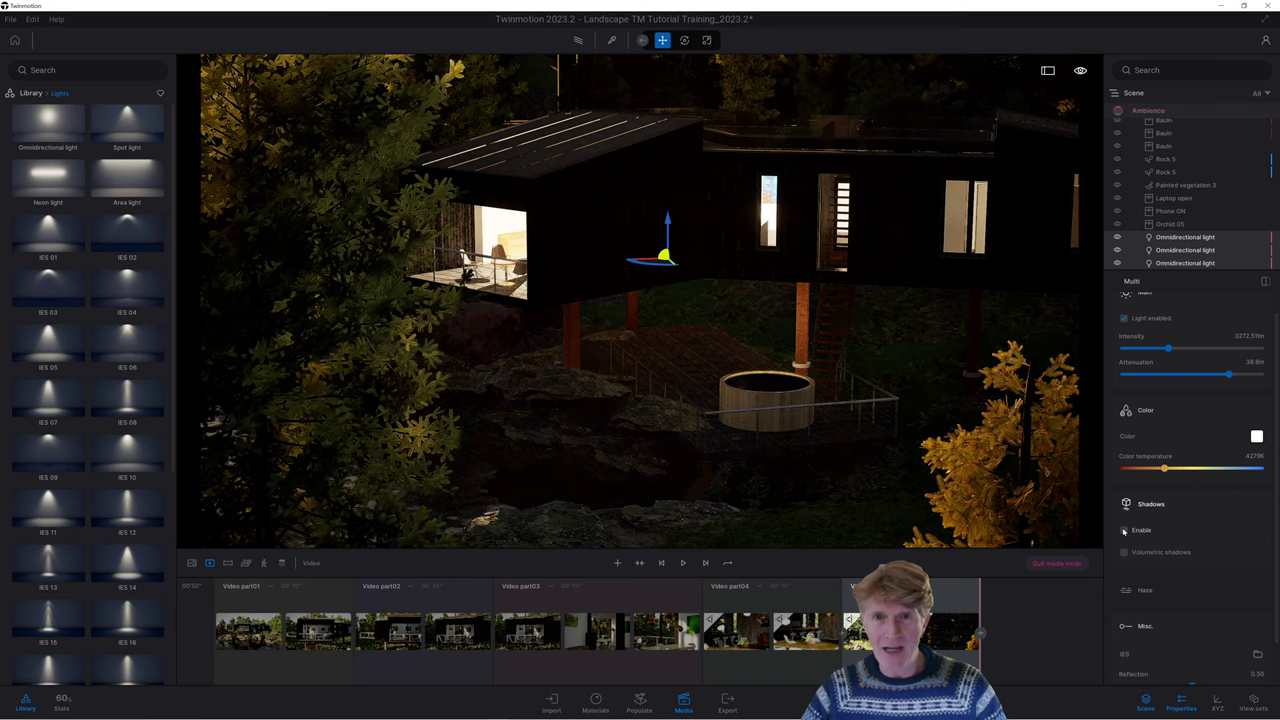
{"action": "left_click", "coordinate": [1123, 531]}
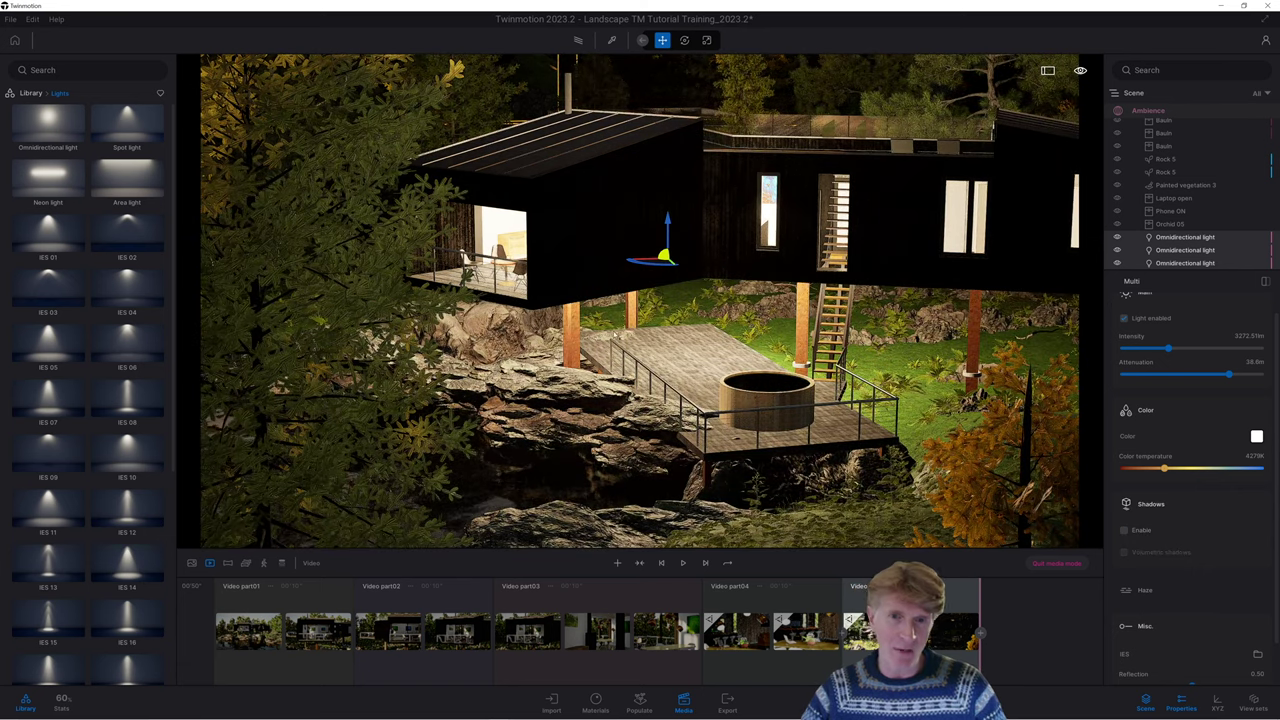
{"action": "left_click", "coordinate": [1123, 531]}
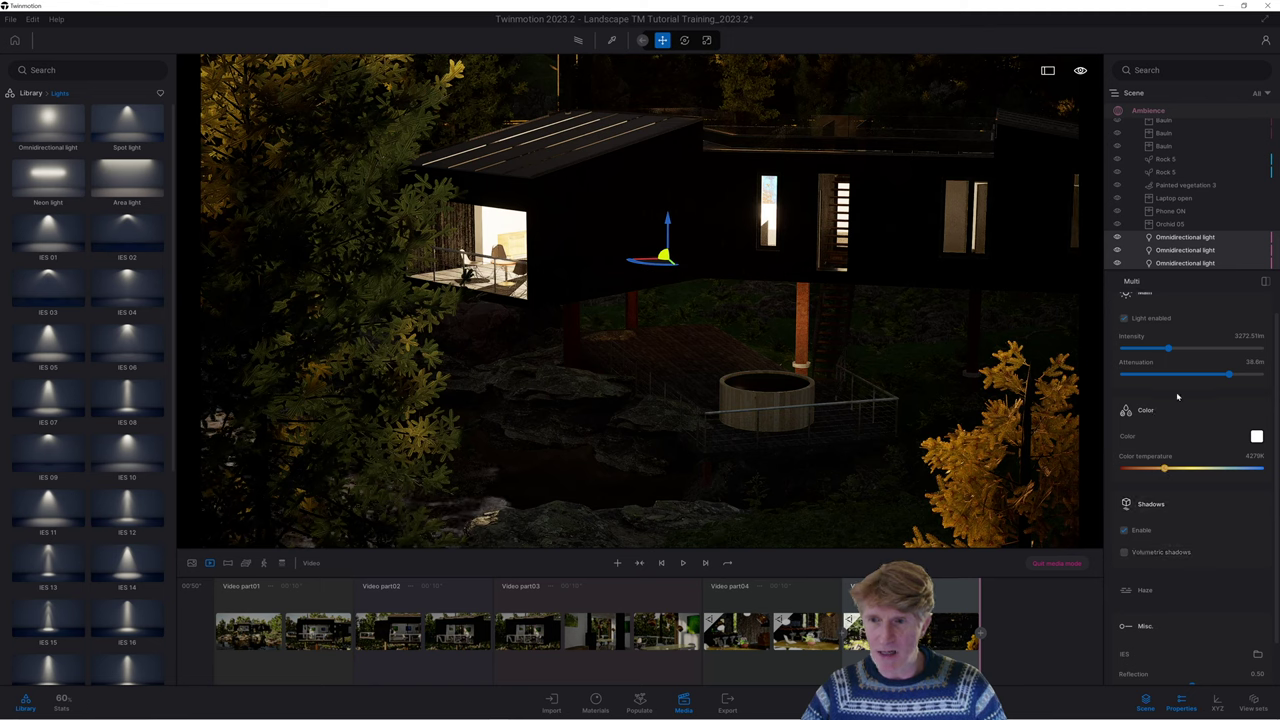
{"action": "left_click_drag", "start_coordinate": [1161, 347], "coordinate": [1148, 347]}
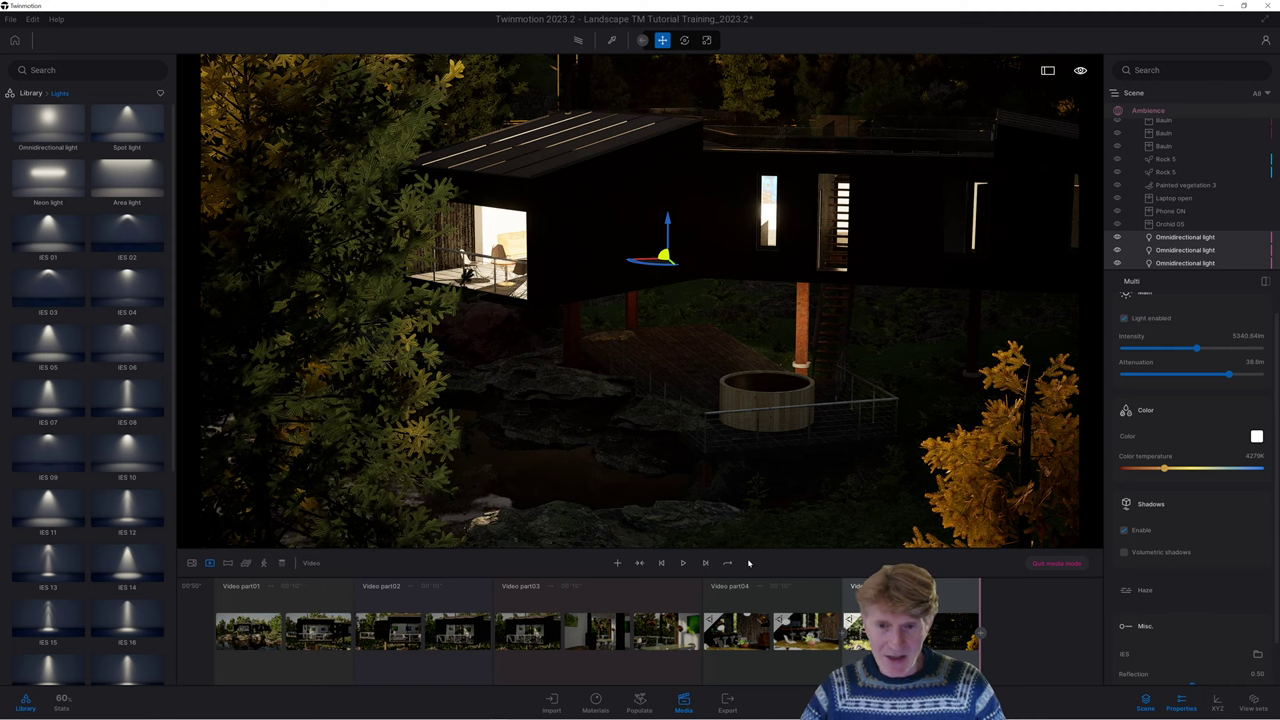
{"action": "left_click", "coordinate": [661, 563]}
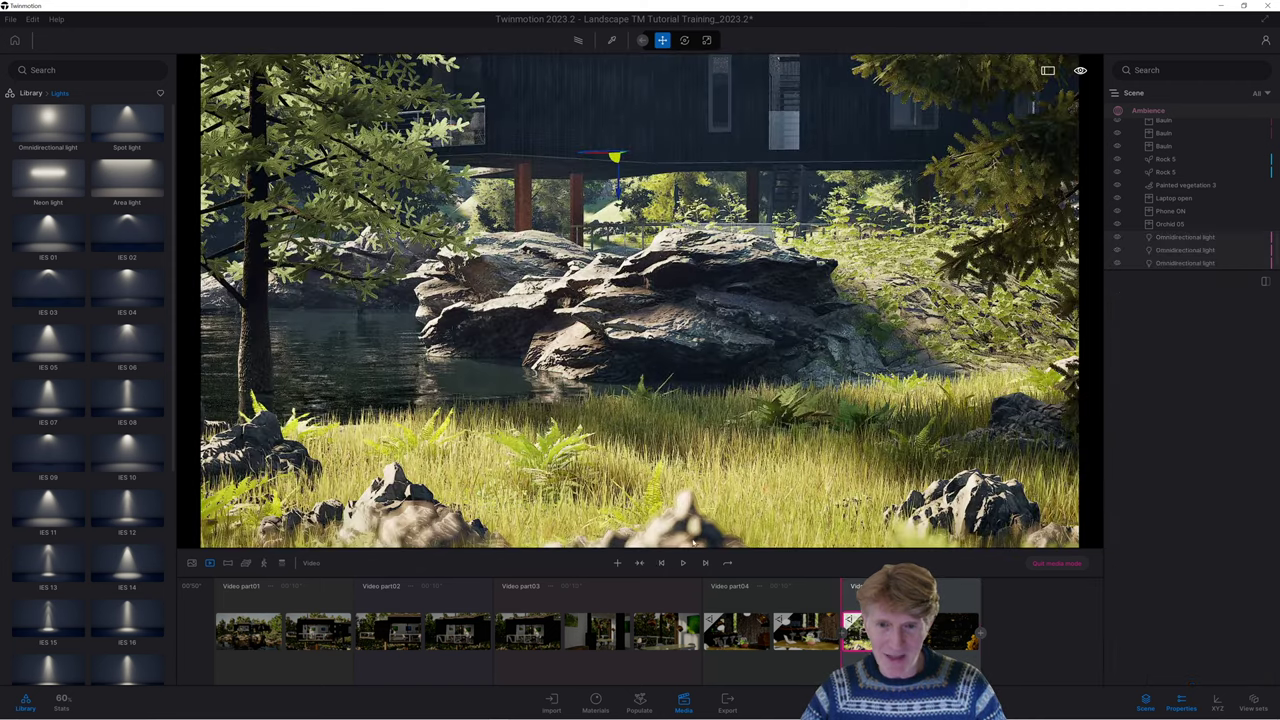
From the end of Video part05, browse the library's animated human characters down to the beachwear figures
{"action": "left_click", "coordinate": [1047, 70]}
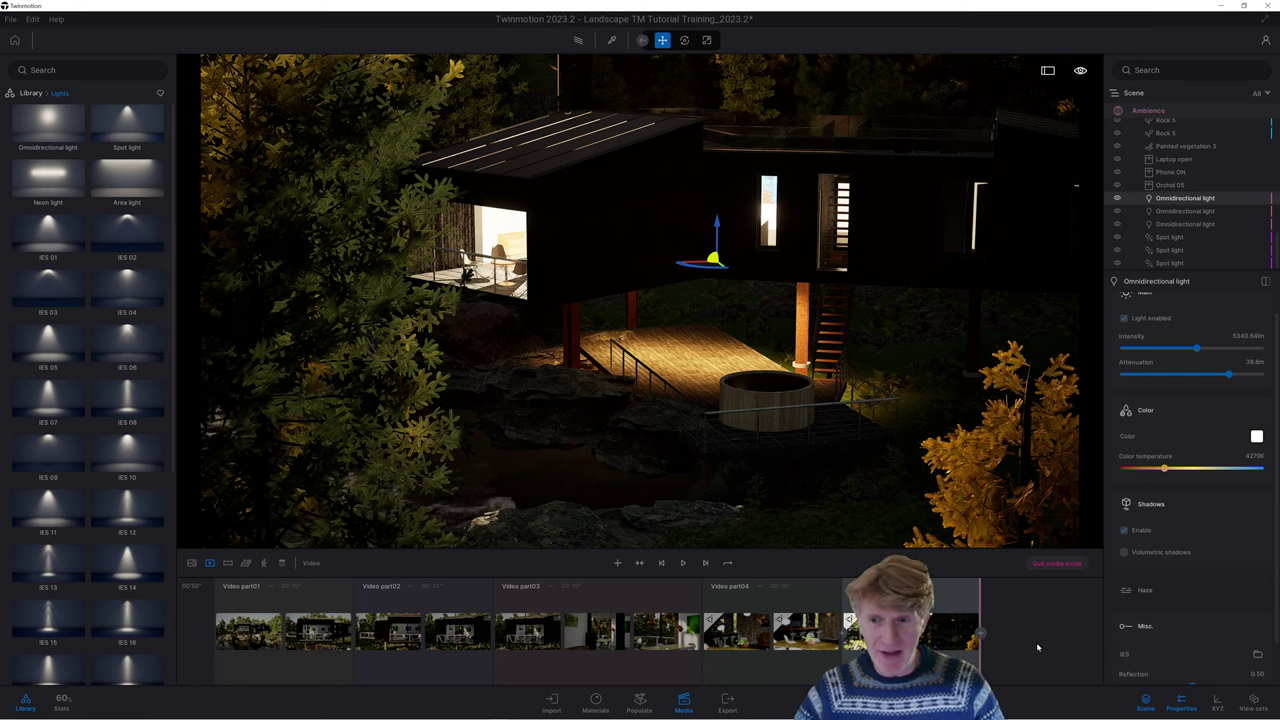
{"action": "left_click", "coordinate": [955, 589]}
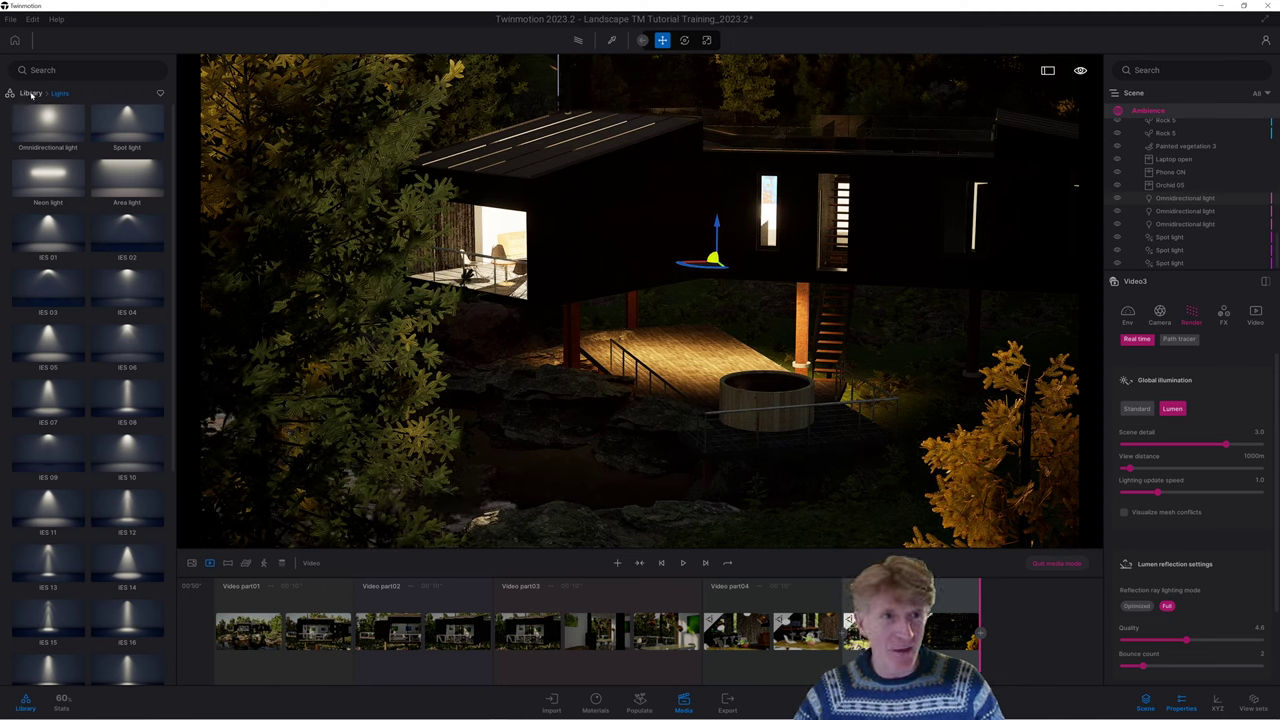
{"action": "left_click", "coordinate": [31, 93]}
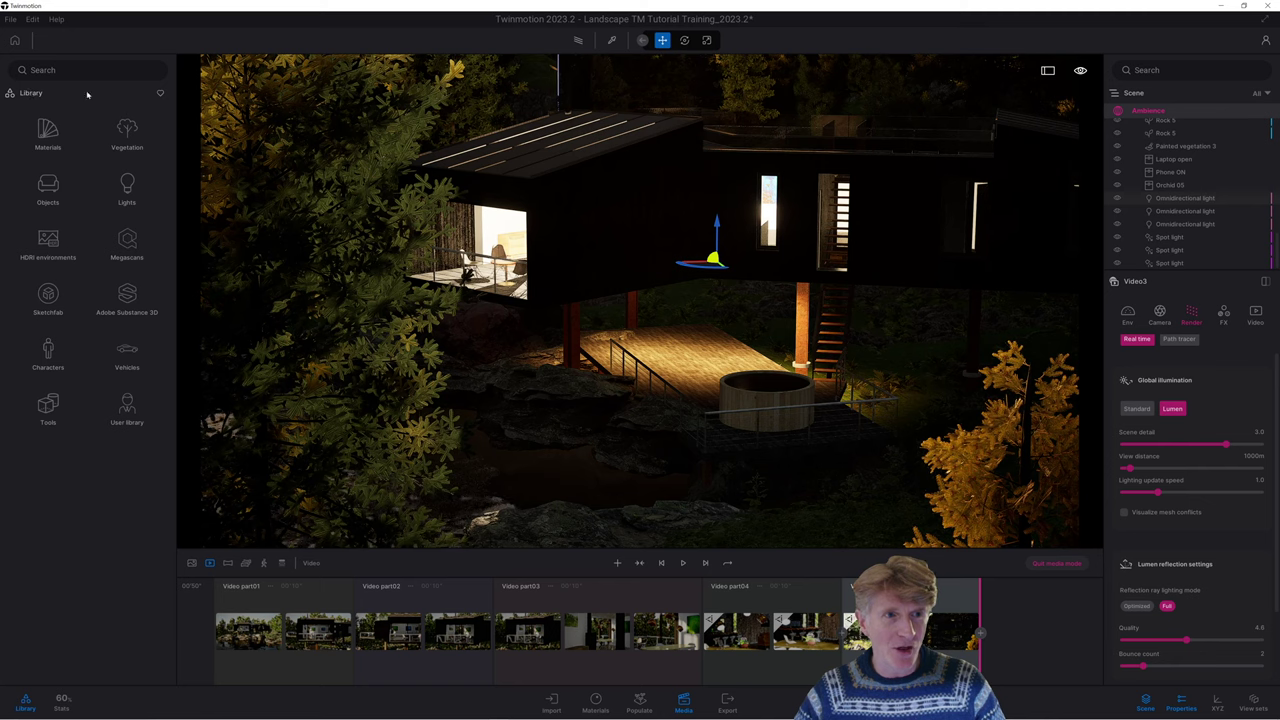
{"action": "left_click", "coordinate": [48, 352]}
{"action": "left_click", "coordinate": [48, 133]}
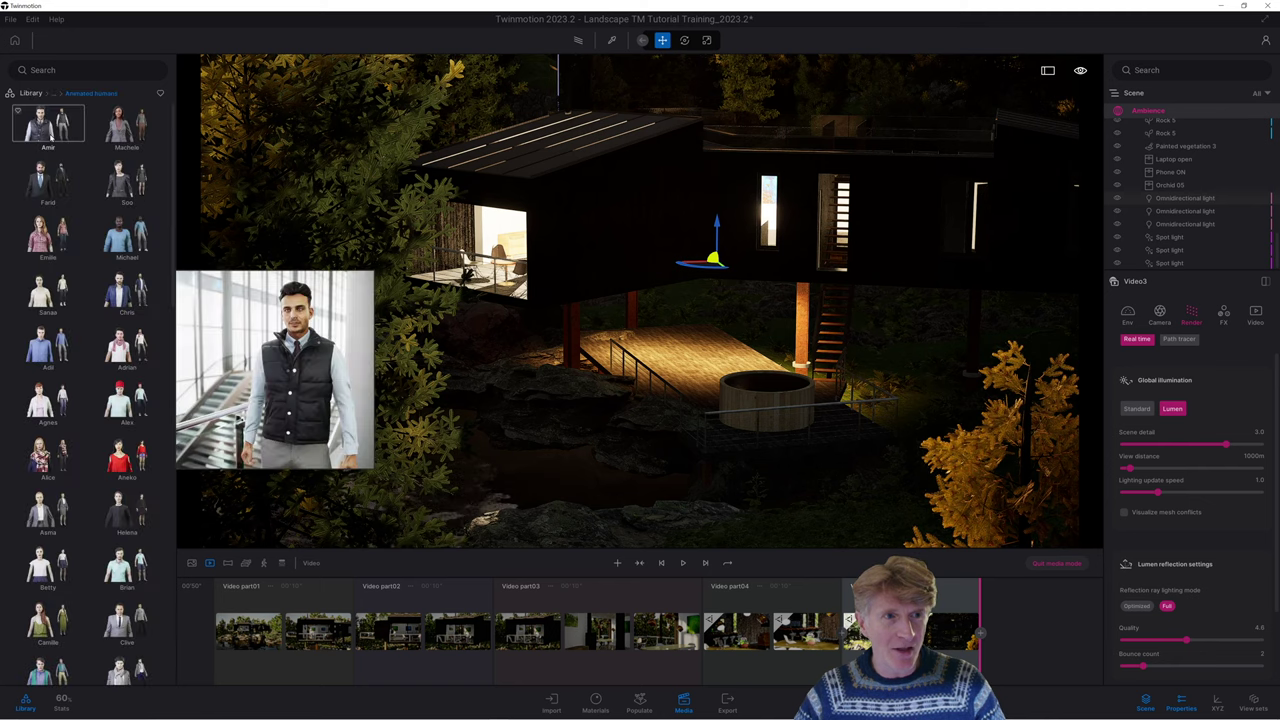
{"action": "left_click_drag", "start_coordinate": [173, 245], "coordinate": [165, 381]}
{"action": "scroll", "coordinate": [165, 381], "scroll_direction": "down", "scroll_amount": 5}
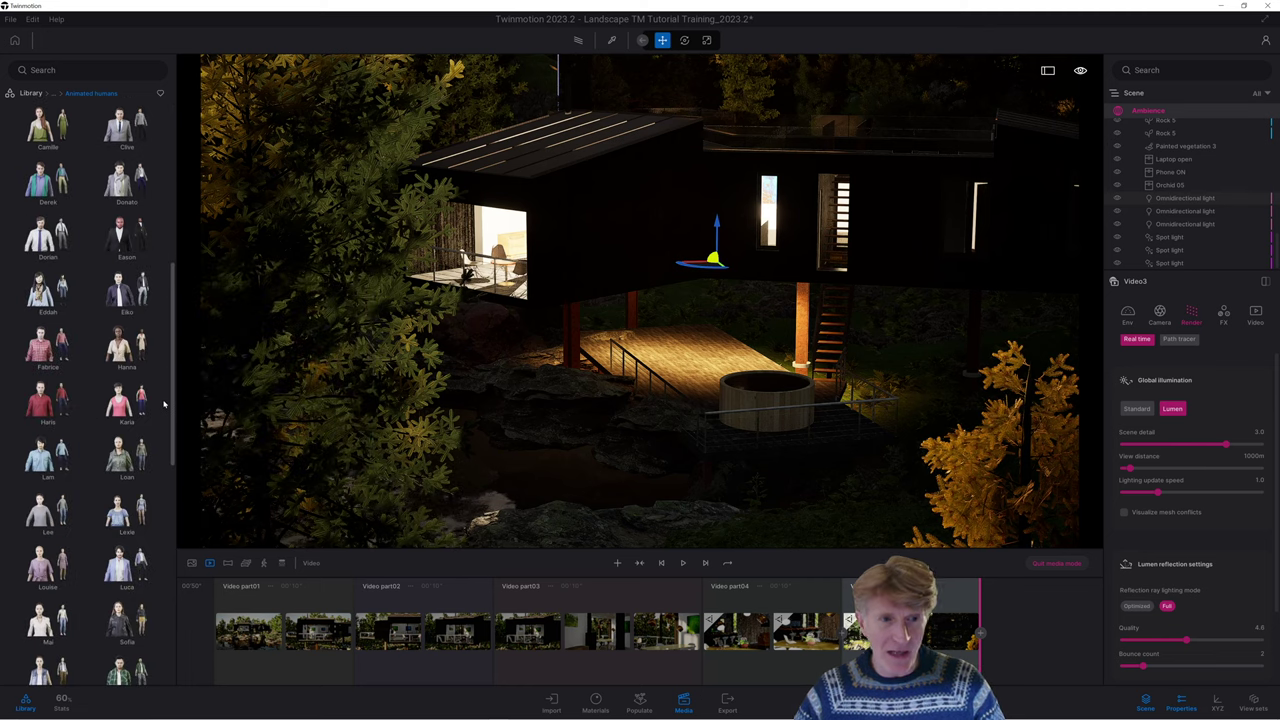
{"action": "scroll", "coordinate": [163, 430], "scroll_direction": "down", "scroll_amount": 5}
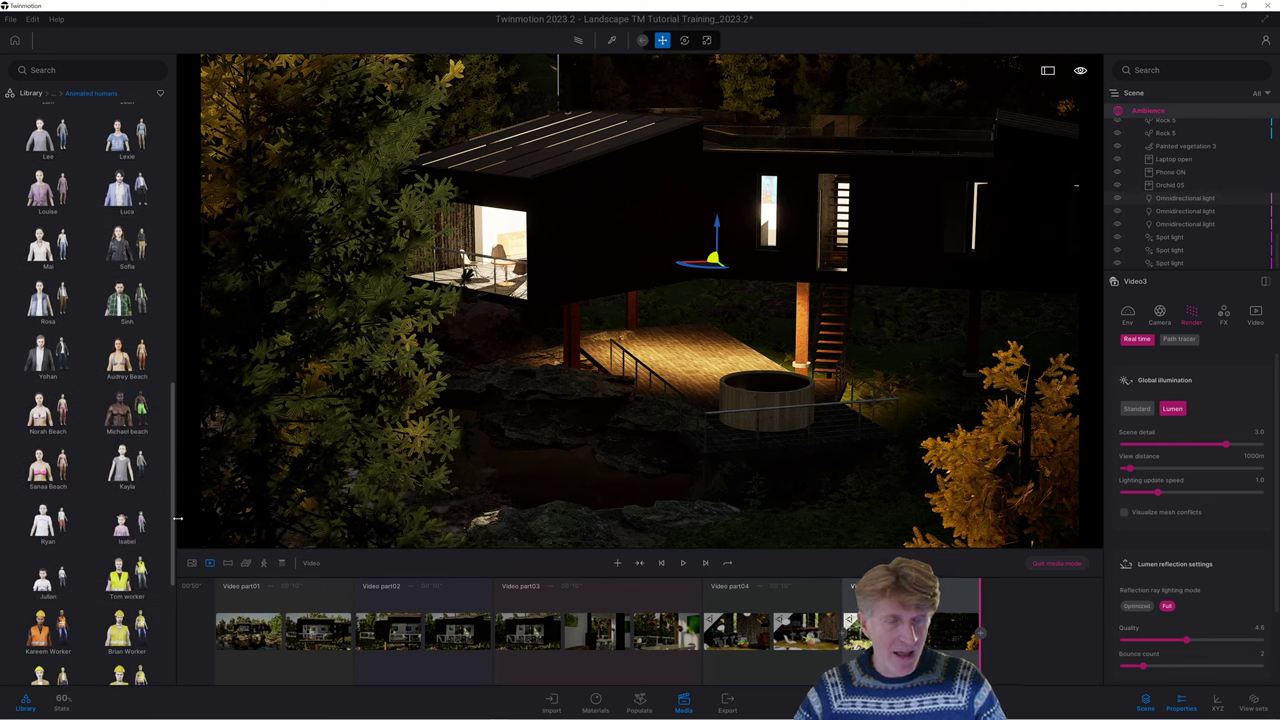
Place the Audrey Beach character on the deck in front of the hot tub and give her the Idle 1 animation
{"action": "left_click_drag", "start_coordinate": [120, 355], "coordinate": [755, 395]}
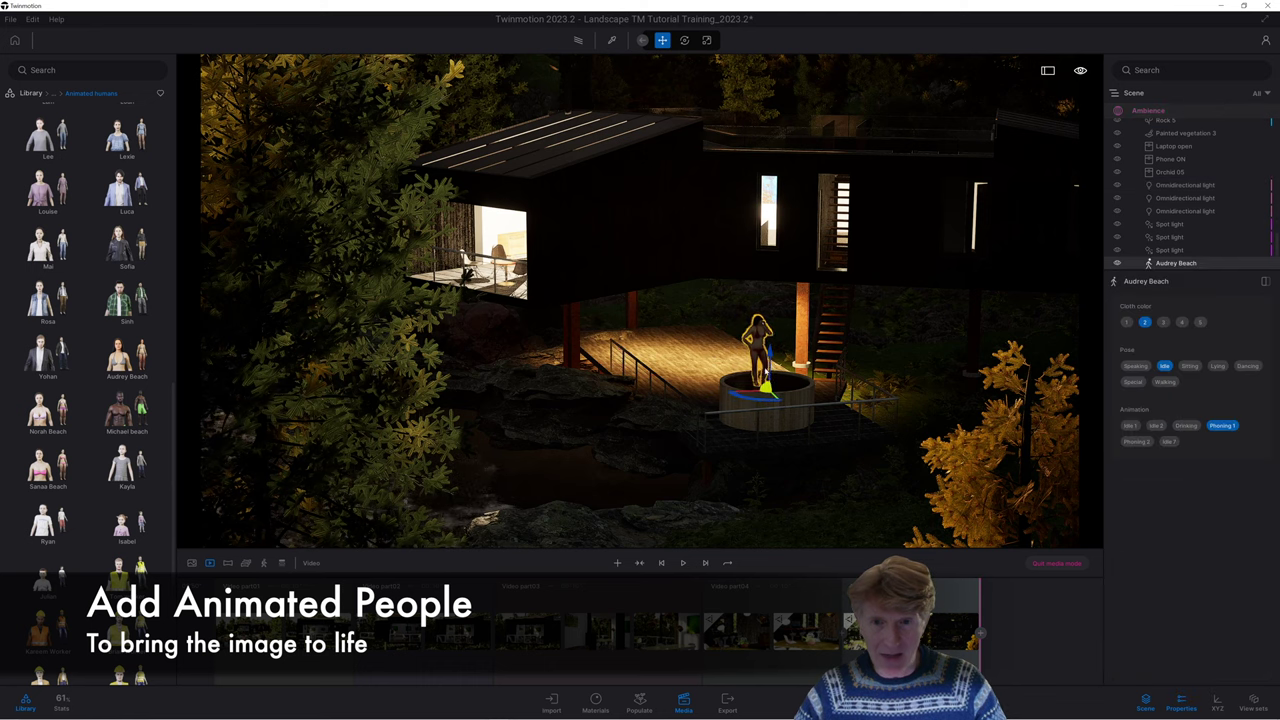
{"action": "left_click_drag", "start_coordinate": [768, 372], "coordinate": [736, 435]}
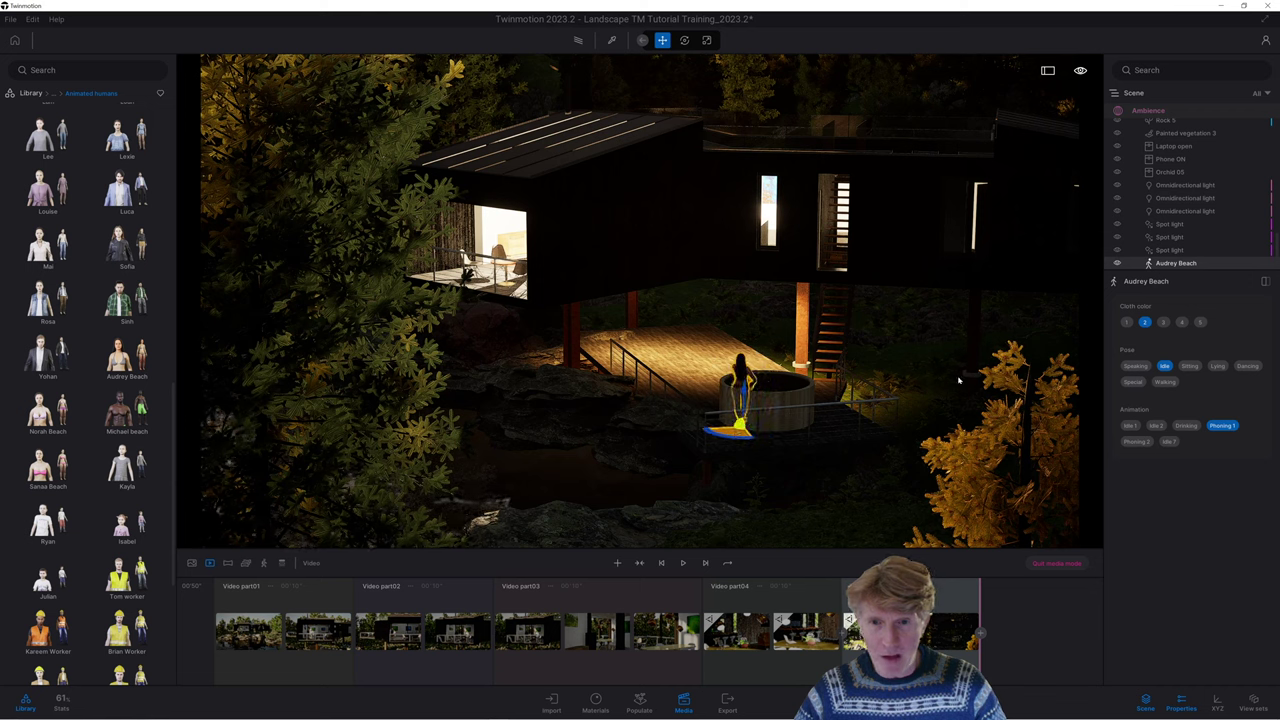
{"action": "left_click", "coordinate": [1130, 426]}
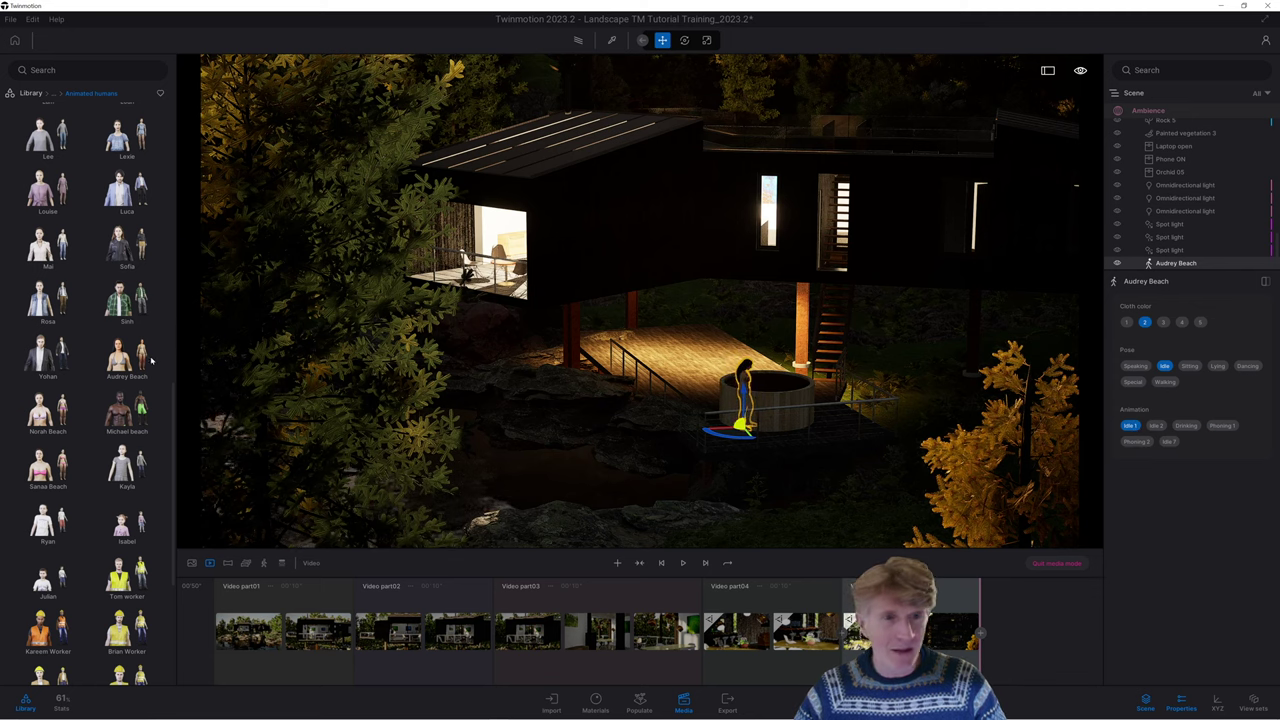
Place the Michael beach character beside Audrey Beach at the hot tub and play back the video
{"action": "mouse_move", "coordinate": [120, 408]}
{"action": "left_click_drag", "start_coordinate": [125, 408], "coordinate": [778, 400]}
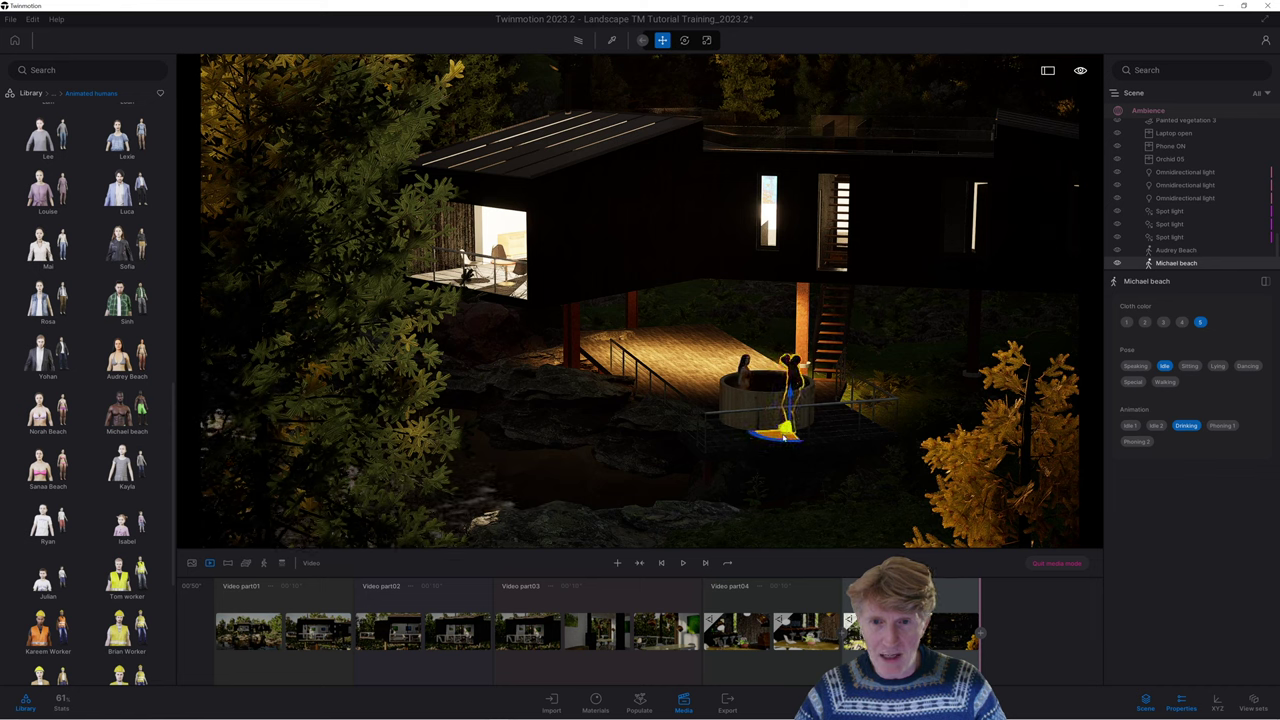
{"action": "left_click", "coordinate": [660, 563]}
{"action": "left_click", "coordinate": [683, 564]}
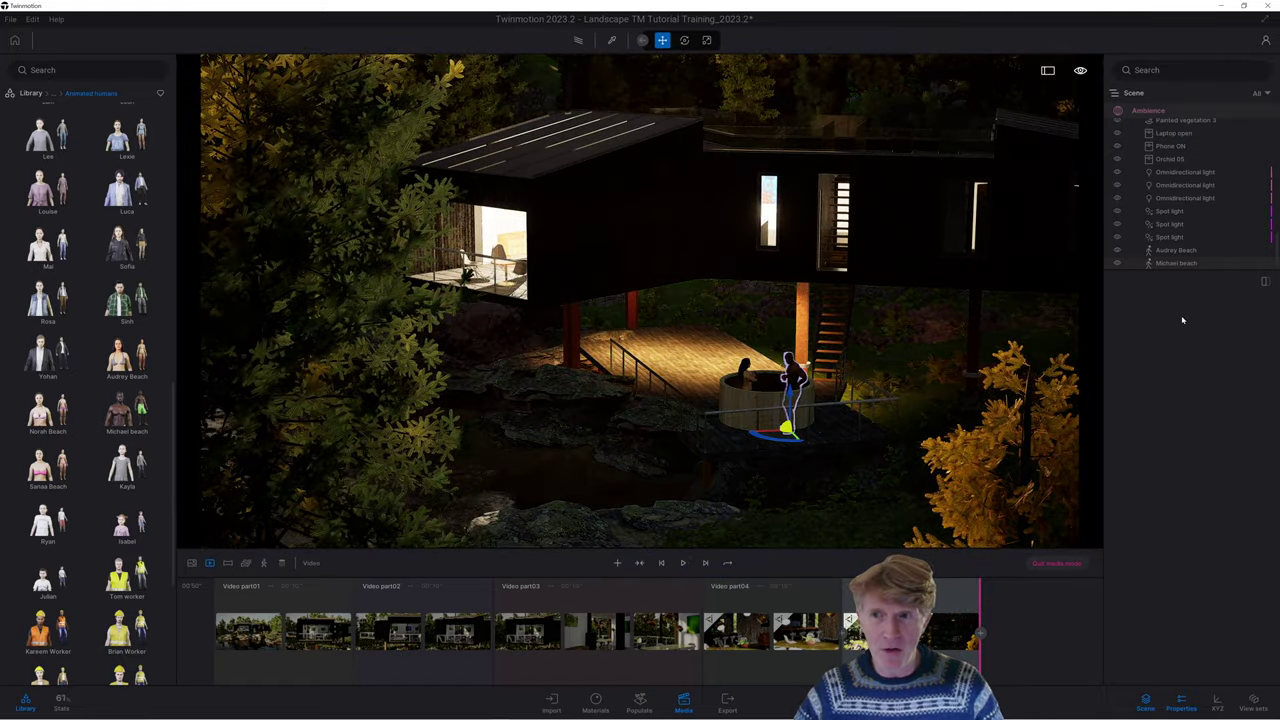
Move the Audrey Beach and Michael beach characters into a new container named People
{"action": "left_click", "coordinate": [1167, 250], "text": "ctrl"}
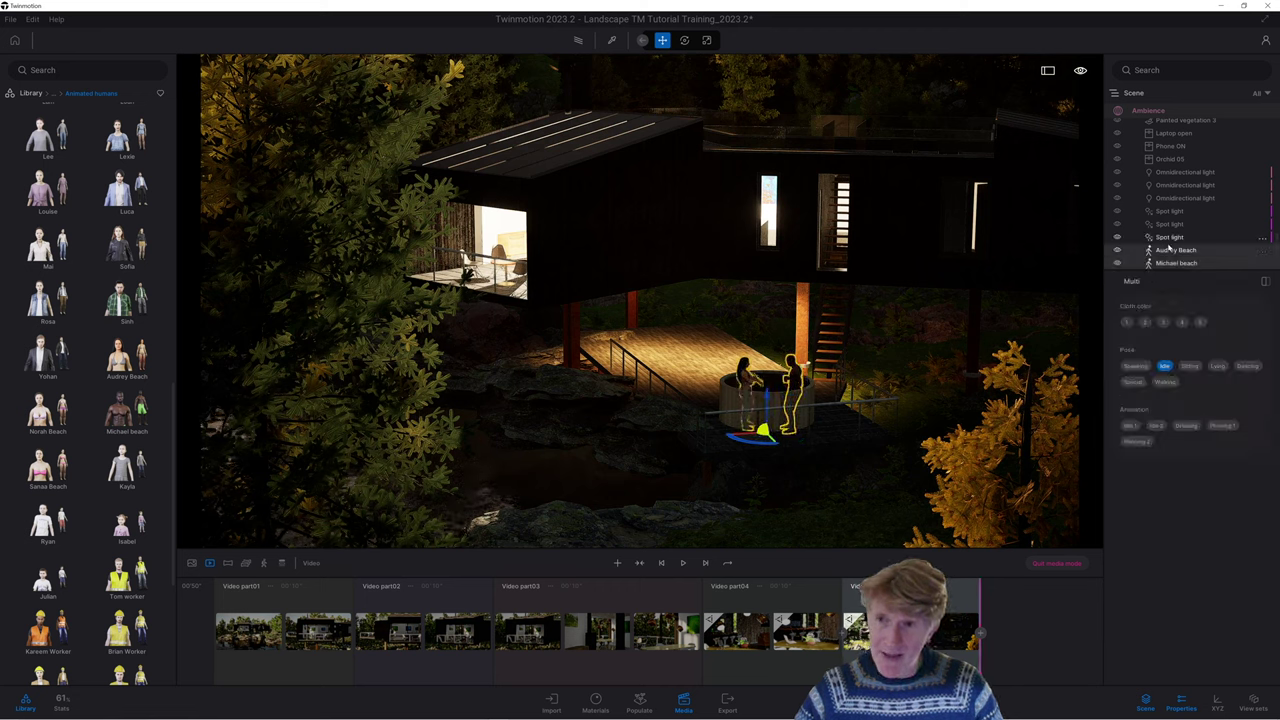
{"action": "right_click", "coordinate": [1165, 250]}
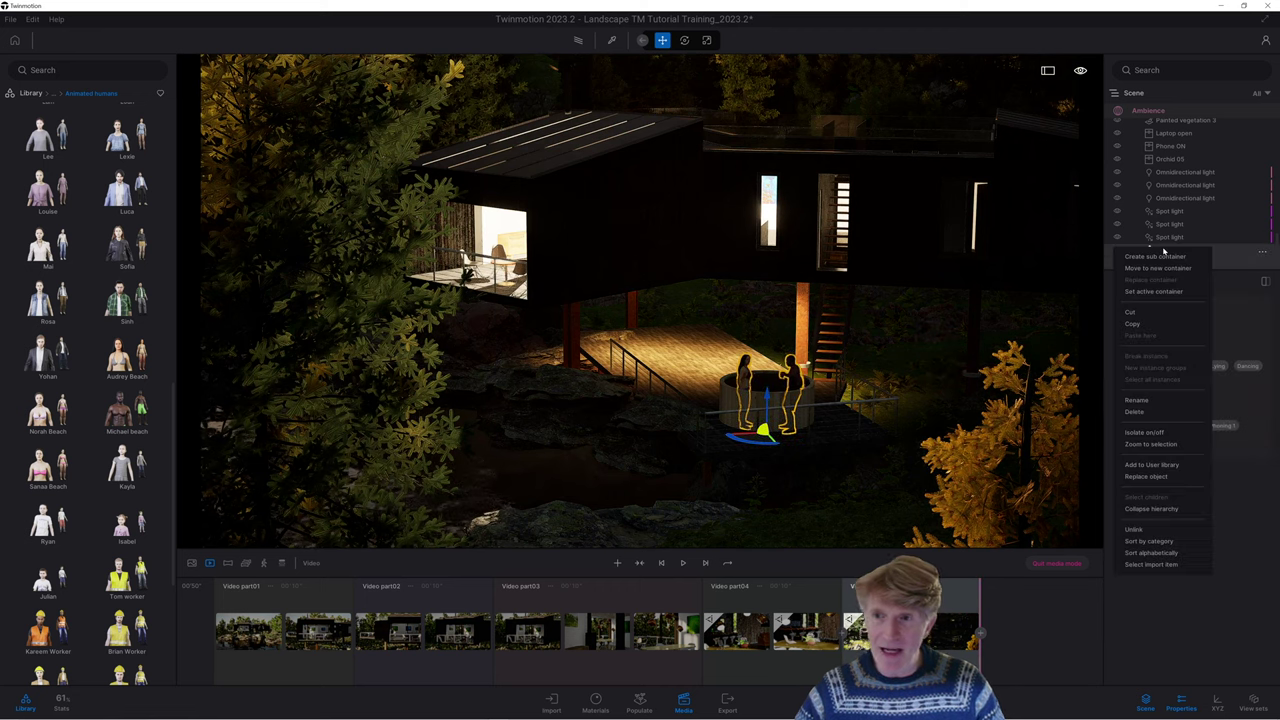
{"action": "left_click", "coordinate": [1156, 270]}
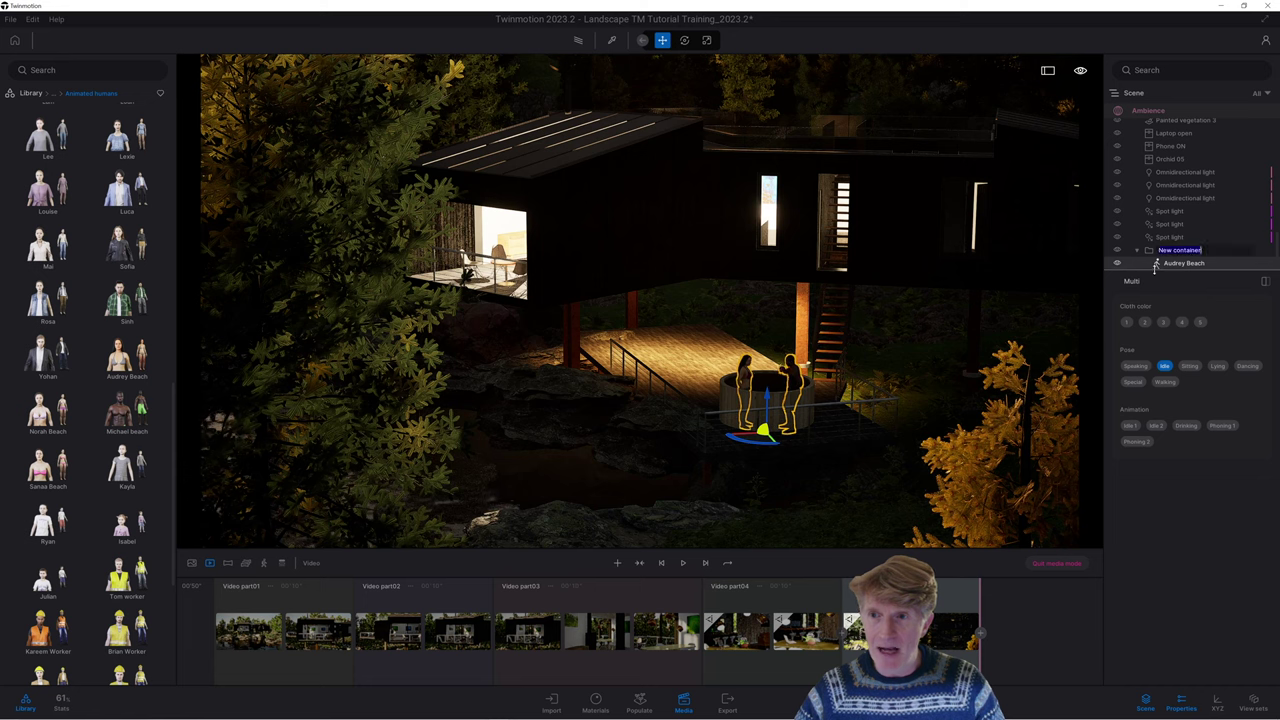
{"action": "type", "text": "People"}
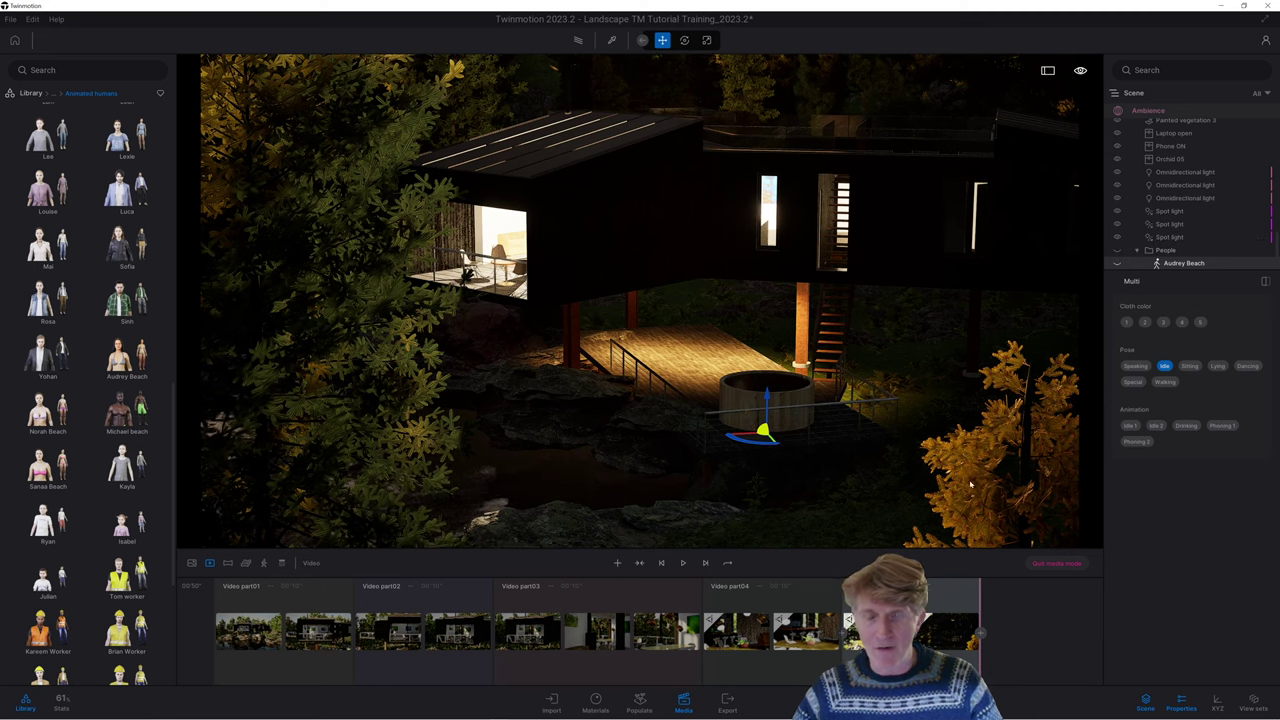
Try hiding the People container at Video part05's first keyframe and play the clip to compare with the second keyframe
{"action": "left_click", "coordinate": [1120, 250]}
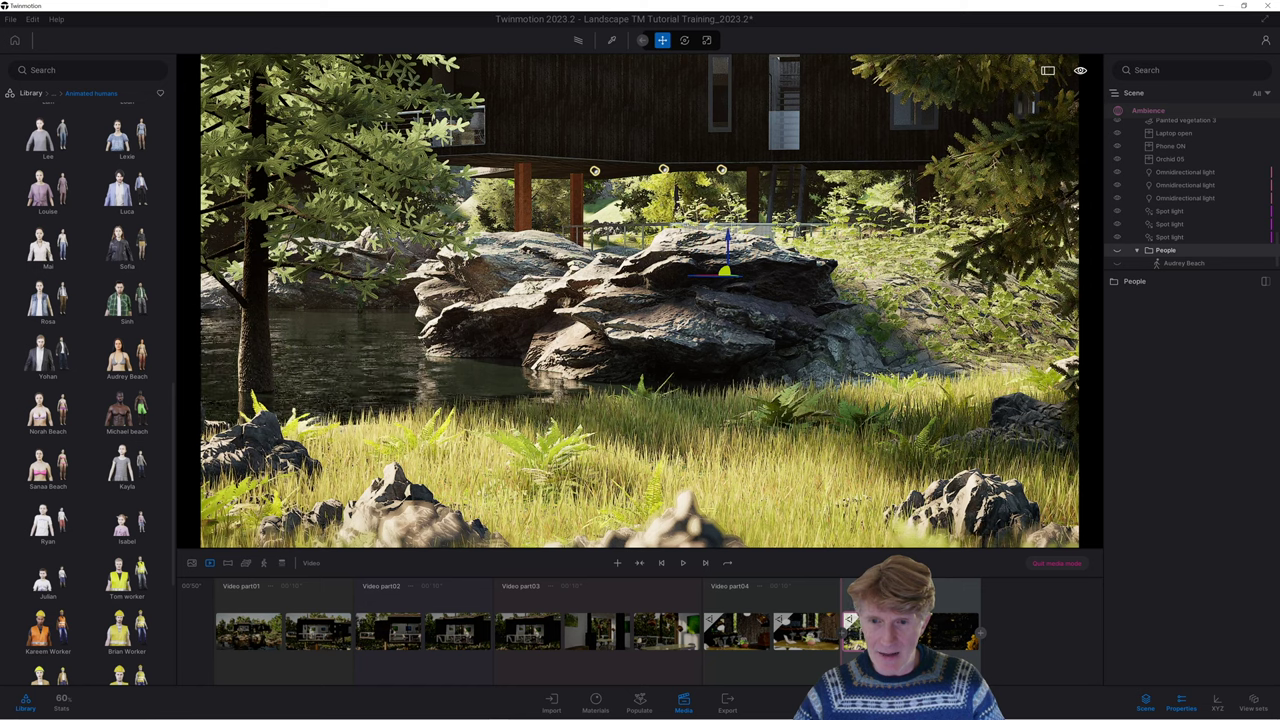
{"action": "left_click", "coordinate": [935, 632]}
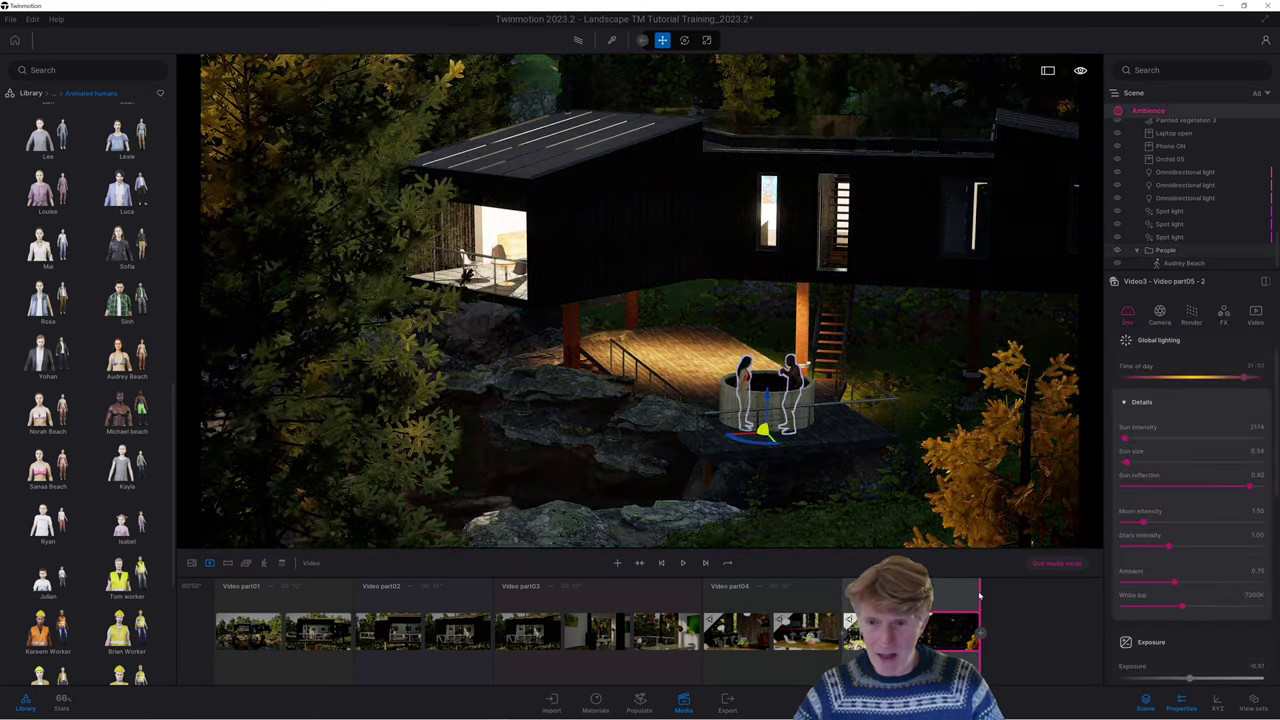
{"action": "left_click", "coordinate": [727, 573]}
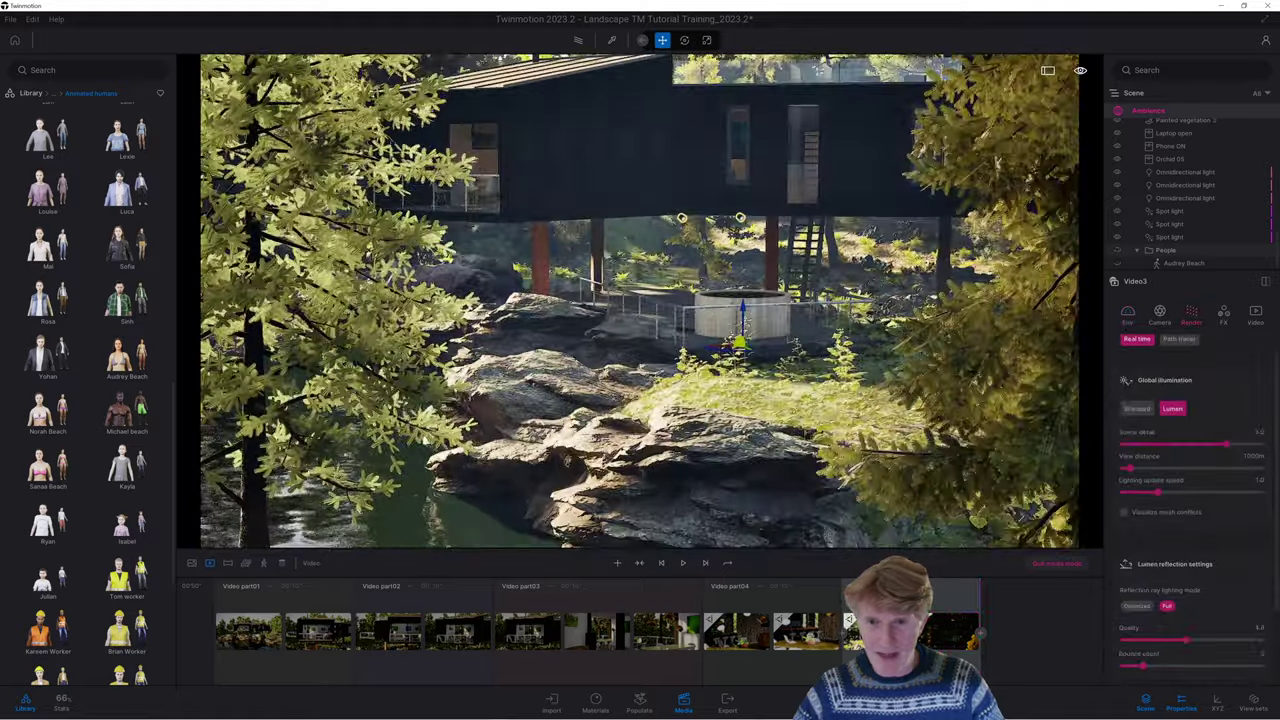
{"action": "left_click", "coordinate": [683, 563]}
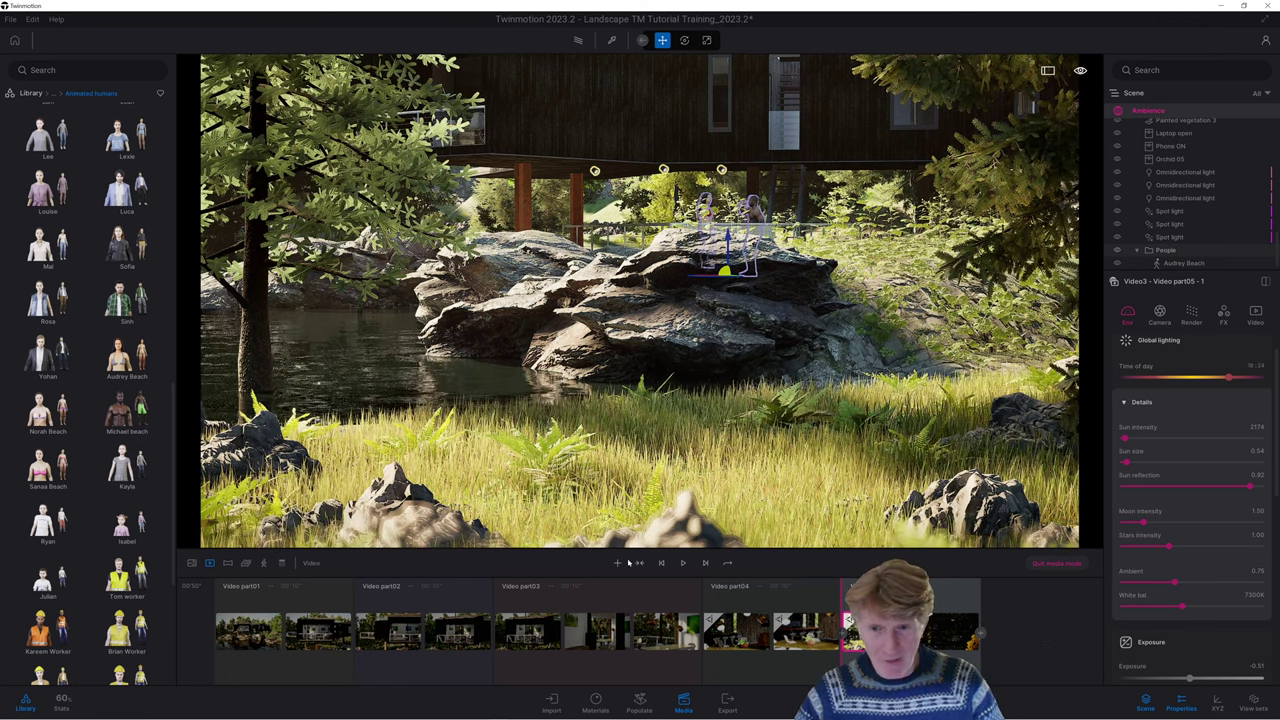
Check the render settings of Video part05, part04 and part03, and set the whole of Video part03 to Lumen global illumination
{"action": "left_click", "coordinate": [1191, 314]}
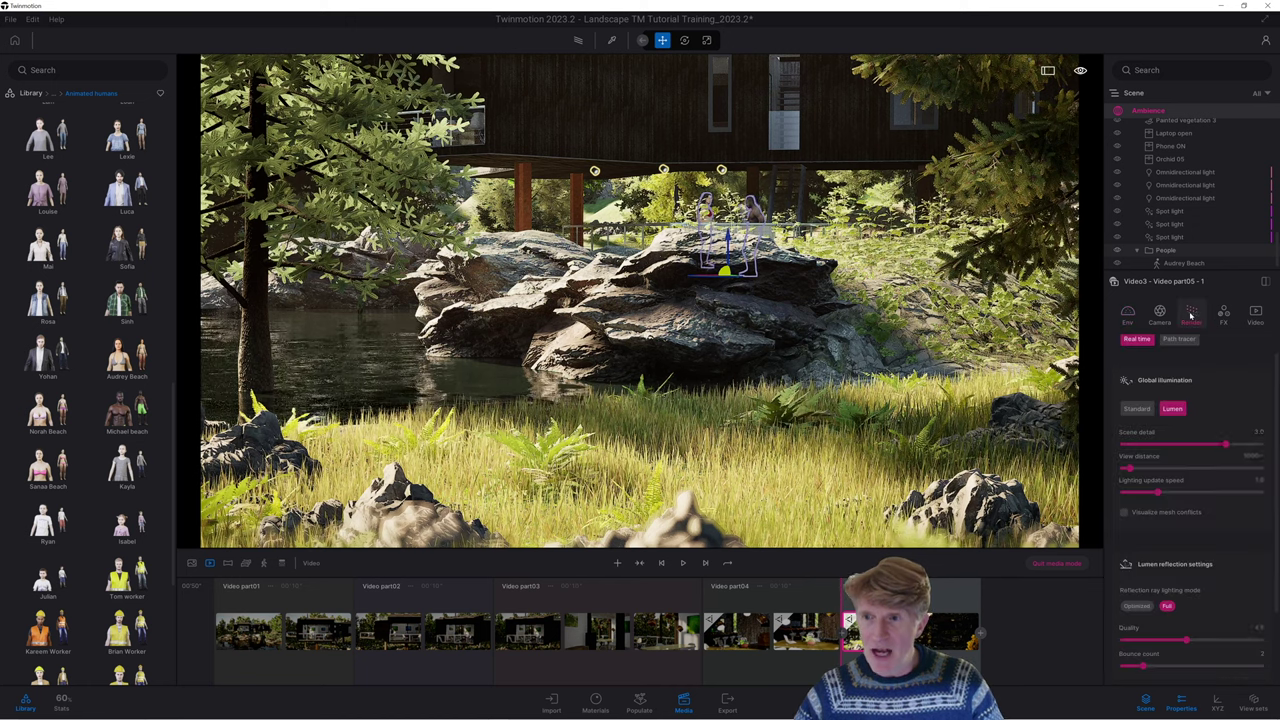
{"action": "left_click", "coordinate": [733, 637]}
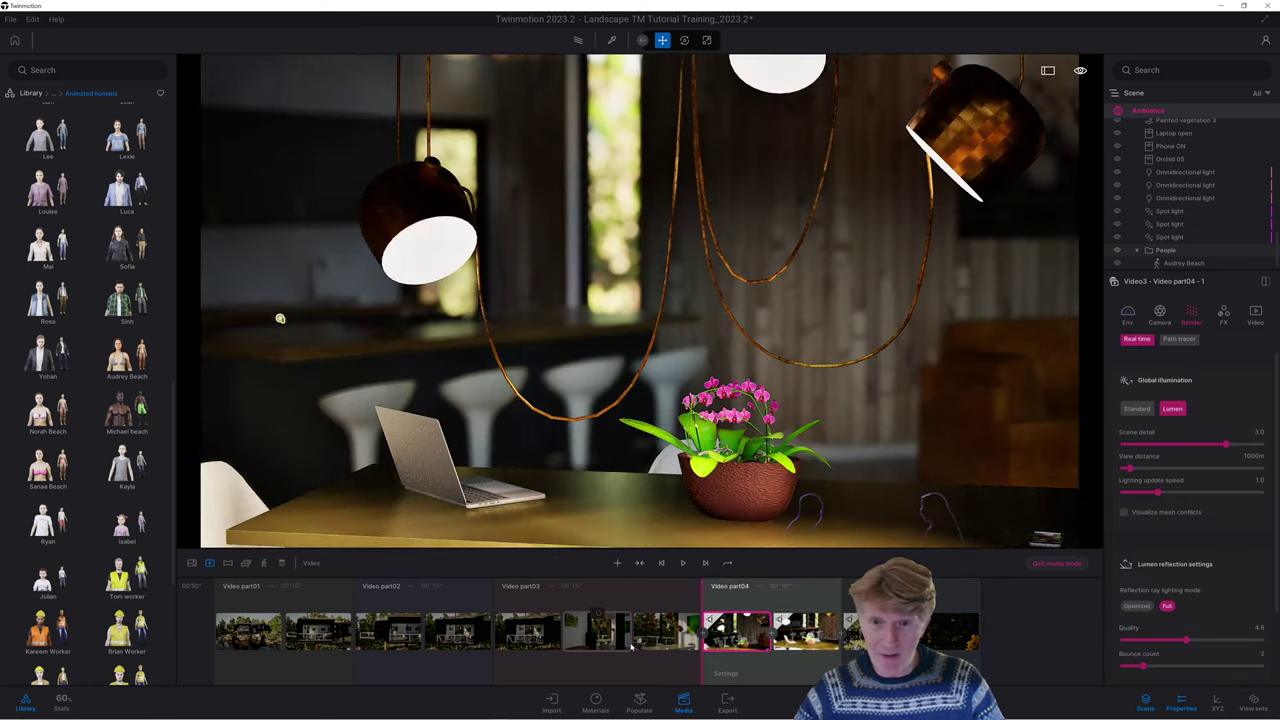
{"action": "left_click", "coordinate": [603, 630]}
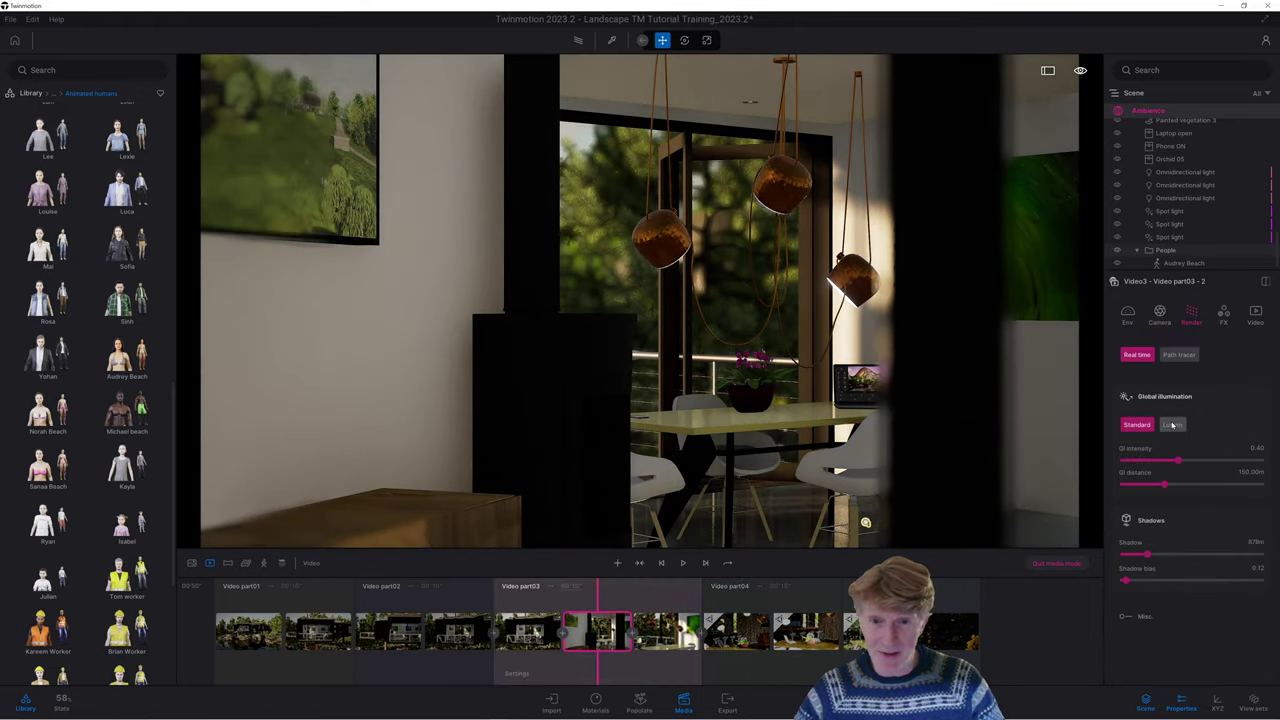
{"action": "left_click", "coordinate": [526, 640]}
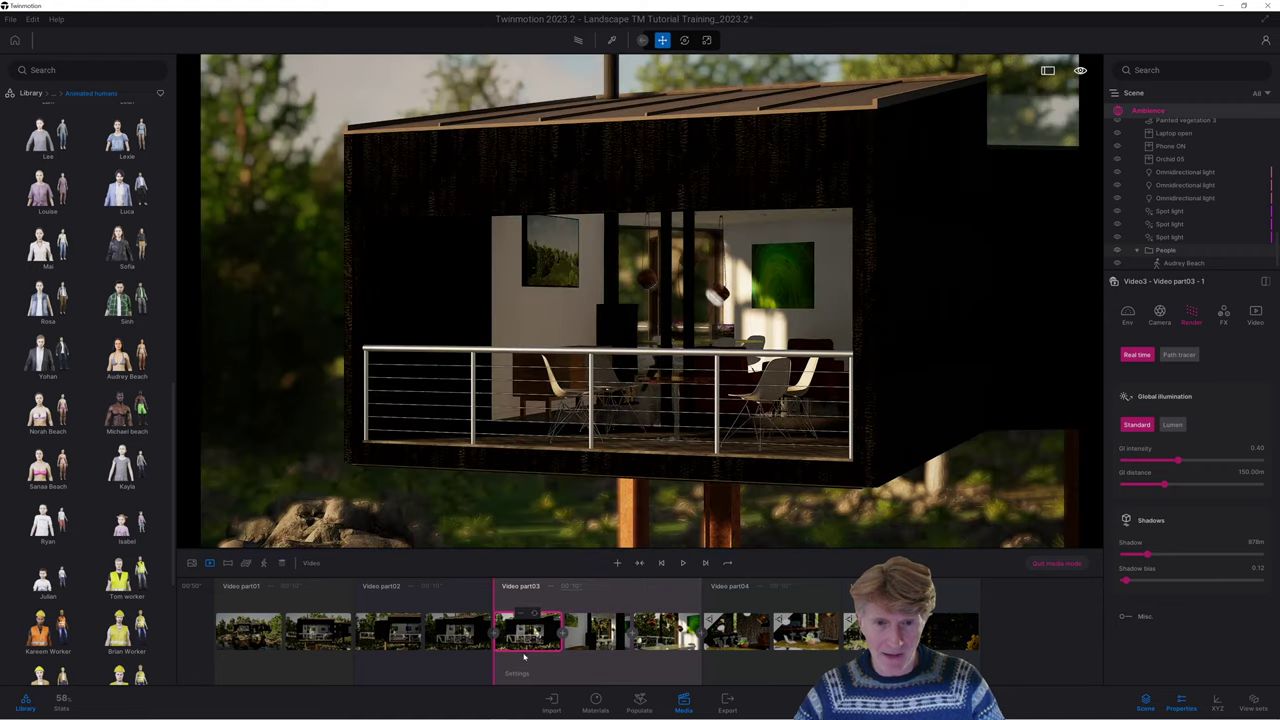
{"action": "left_click", "coordinate": [517, 673]}
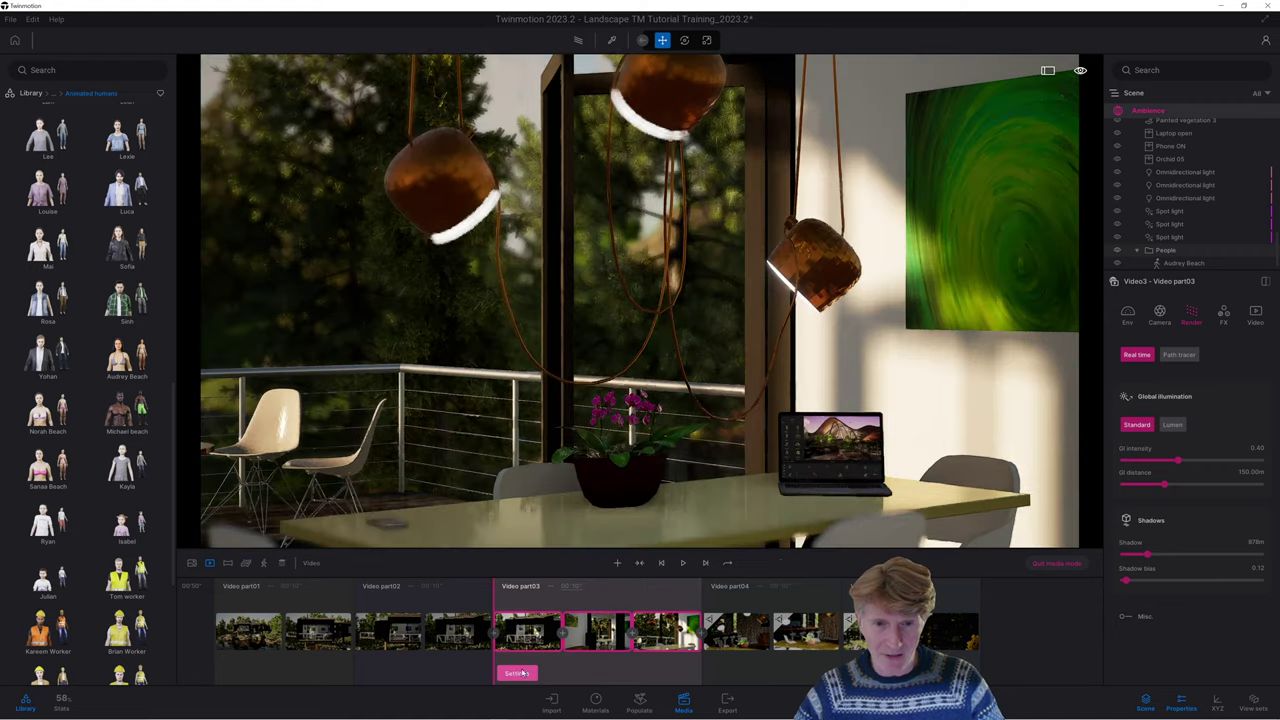
{"action": "left_click", "coordinate": [1173, 424]}
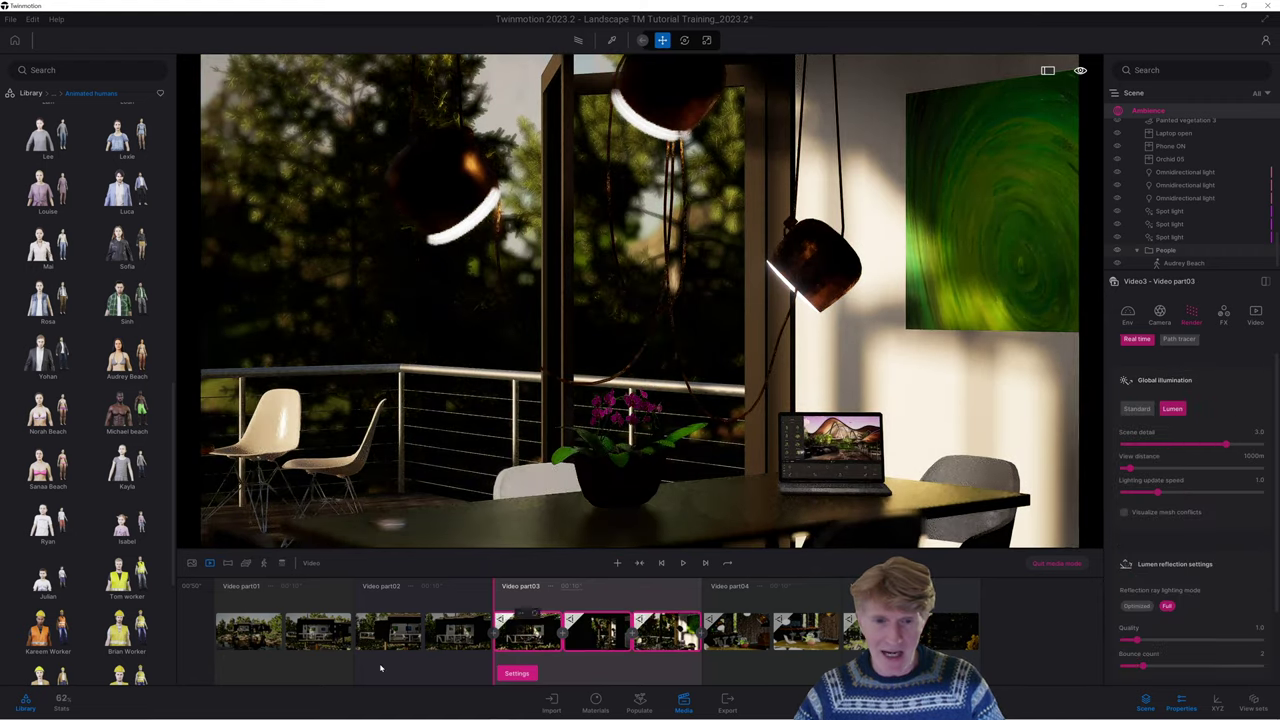
Set the whole of Video part02 to Lumen global illumination, comparing the look against Standard
{"action": "left_click", "coordinate": [379, 668]}
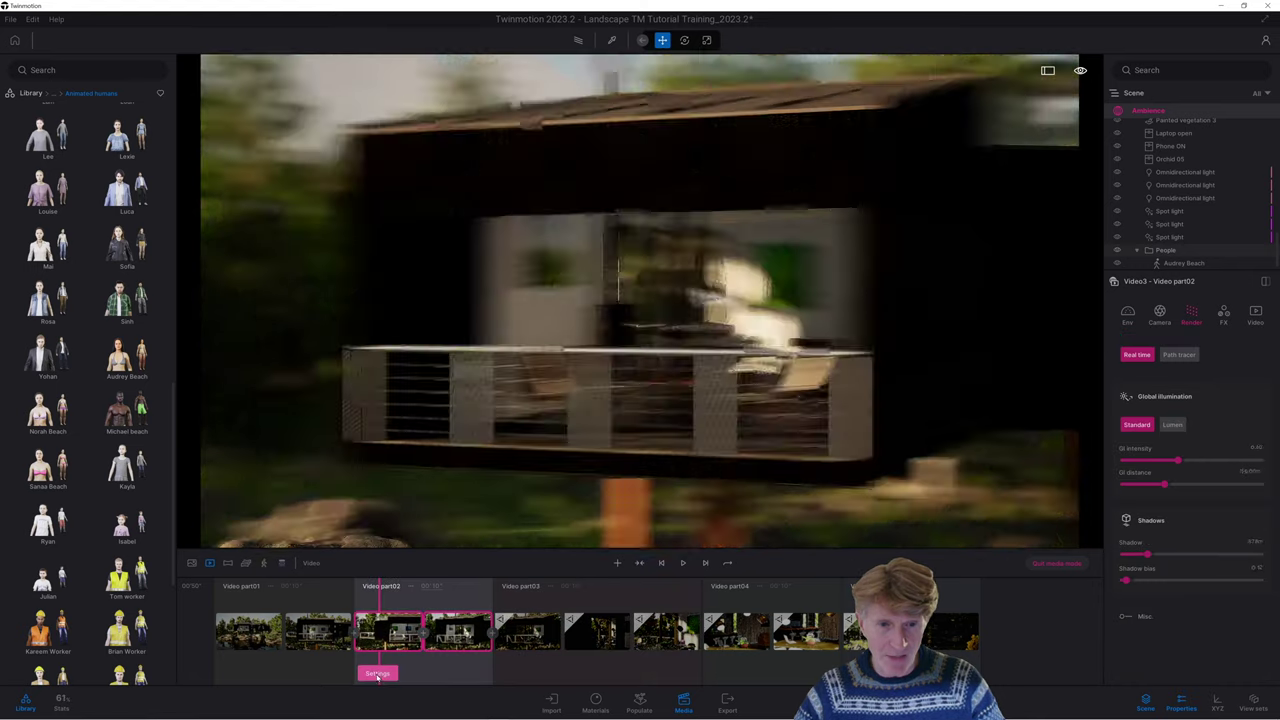
{"action": "left_click", "coordinate": [377, 673]}
{"action": "left_click", "coordinate": [1174, 425]}
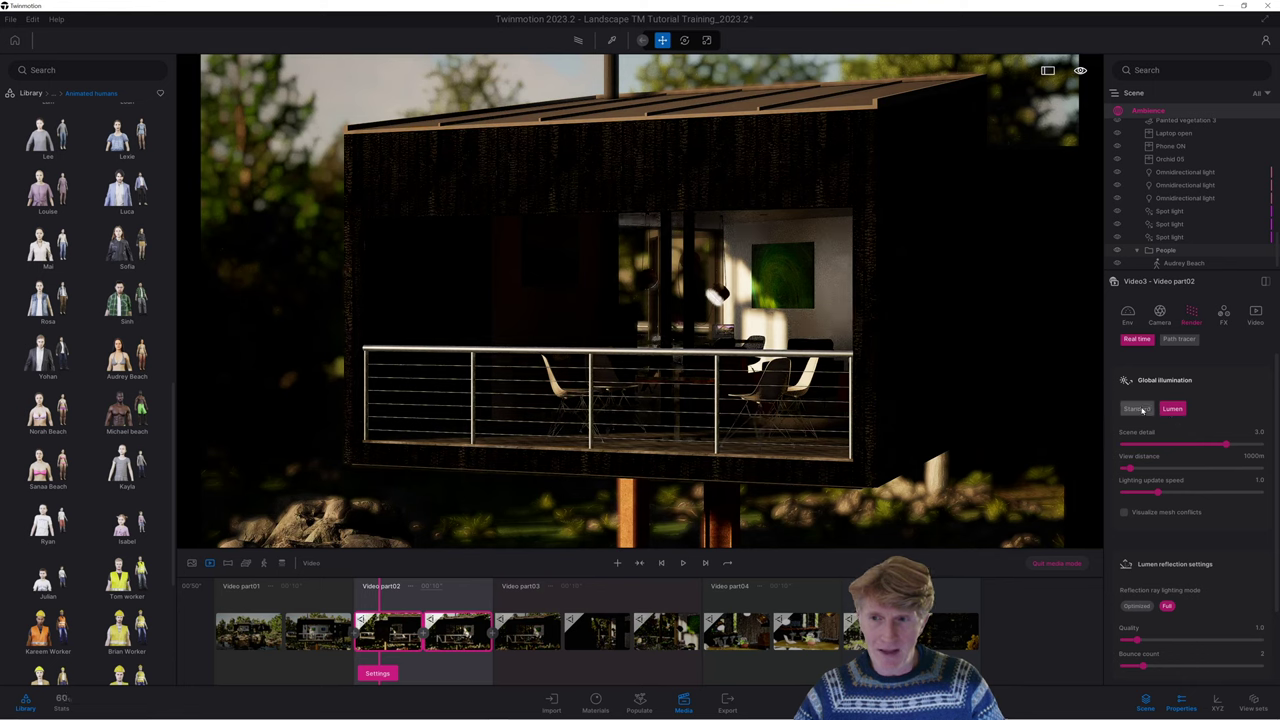
{"action": "left_click", "coordinate": [1137, 408]}
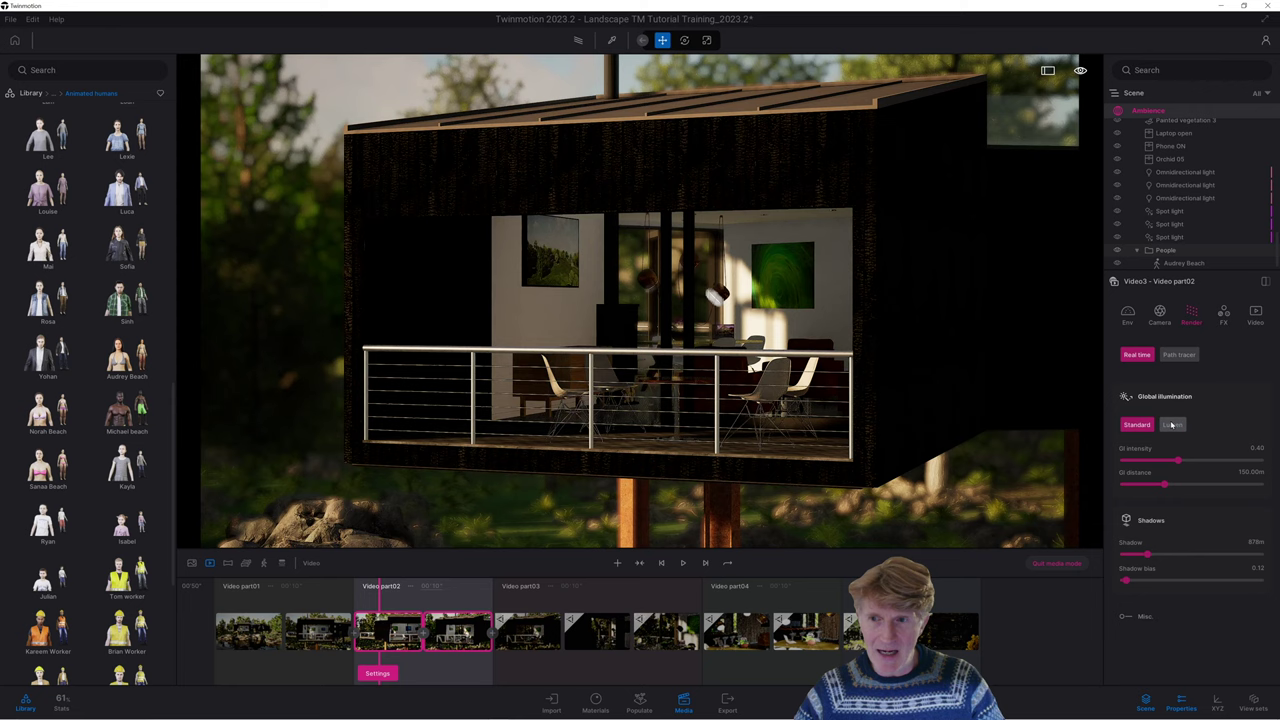
{"action": "left_click", "coordinate": [1172, 425]}
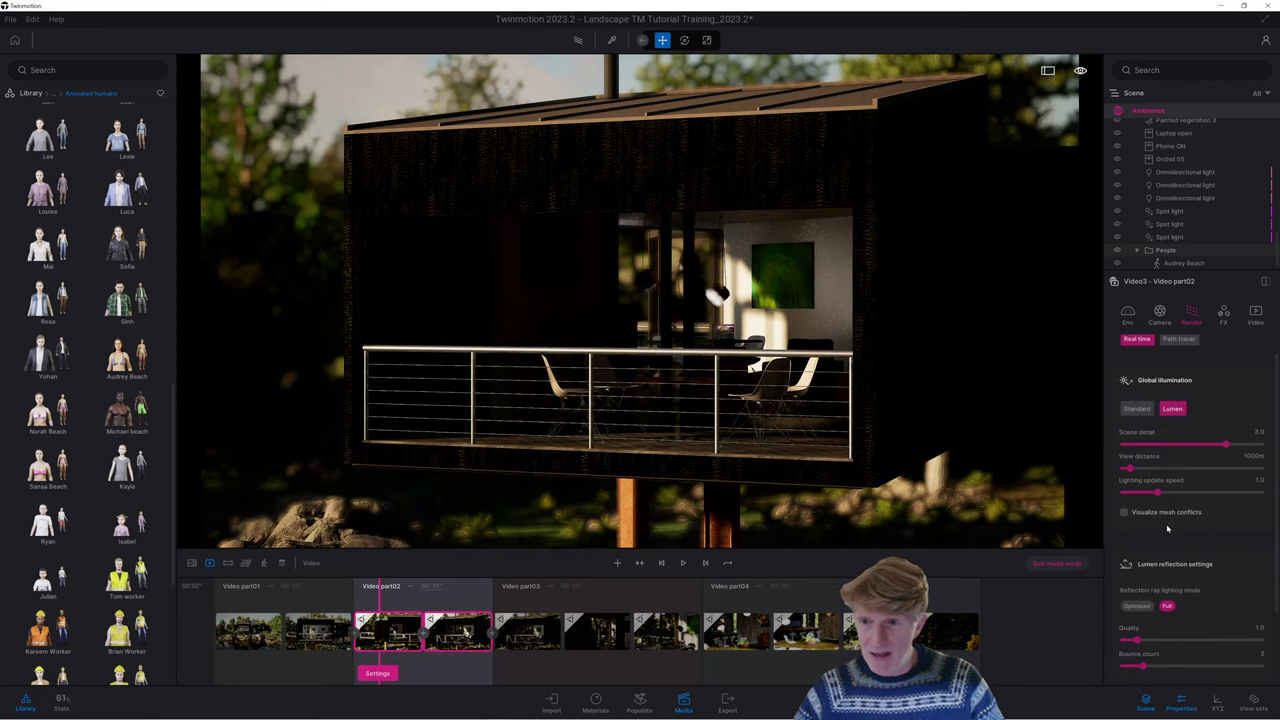
Enable local exposure for Video part02 with highlight reduction at 0.49 and shadow boost at 0.47
{"action": "left_click", "coordinate": [1127, 314]}
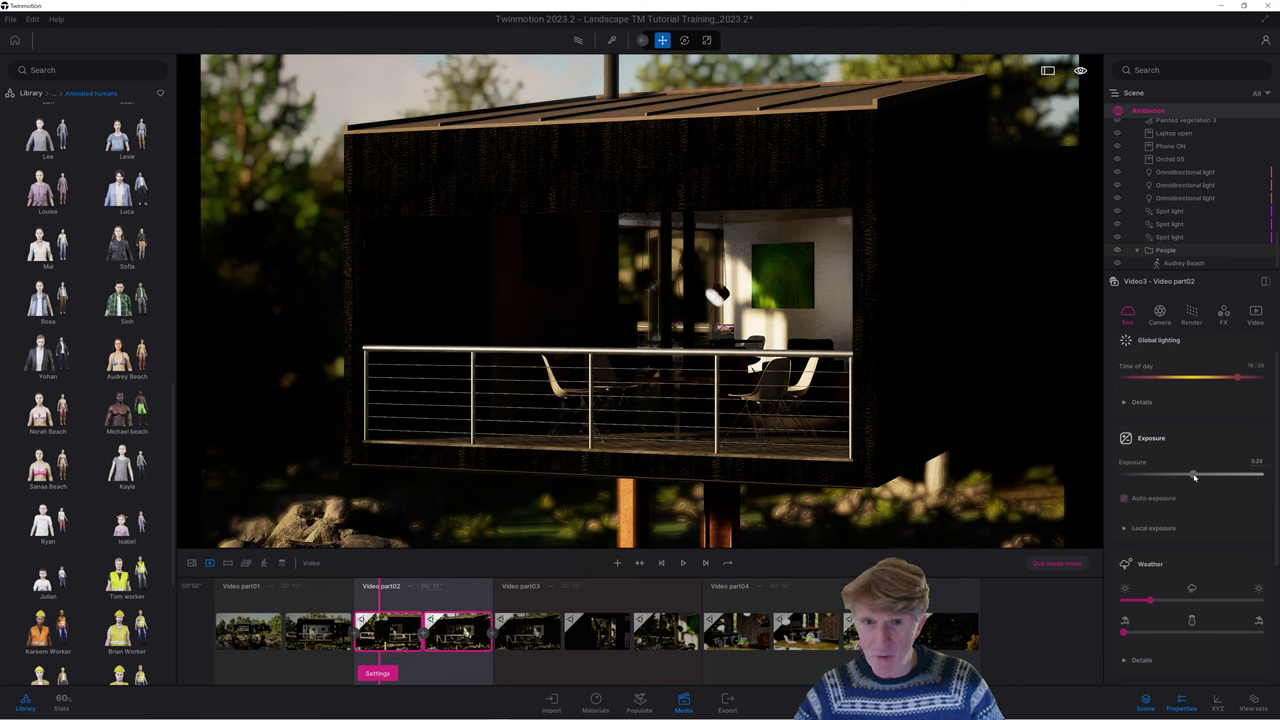
{"action": "scroll", "coordinate": [1160, 551], "scroll_direction": "down", "scroll_amount": 2}
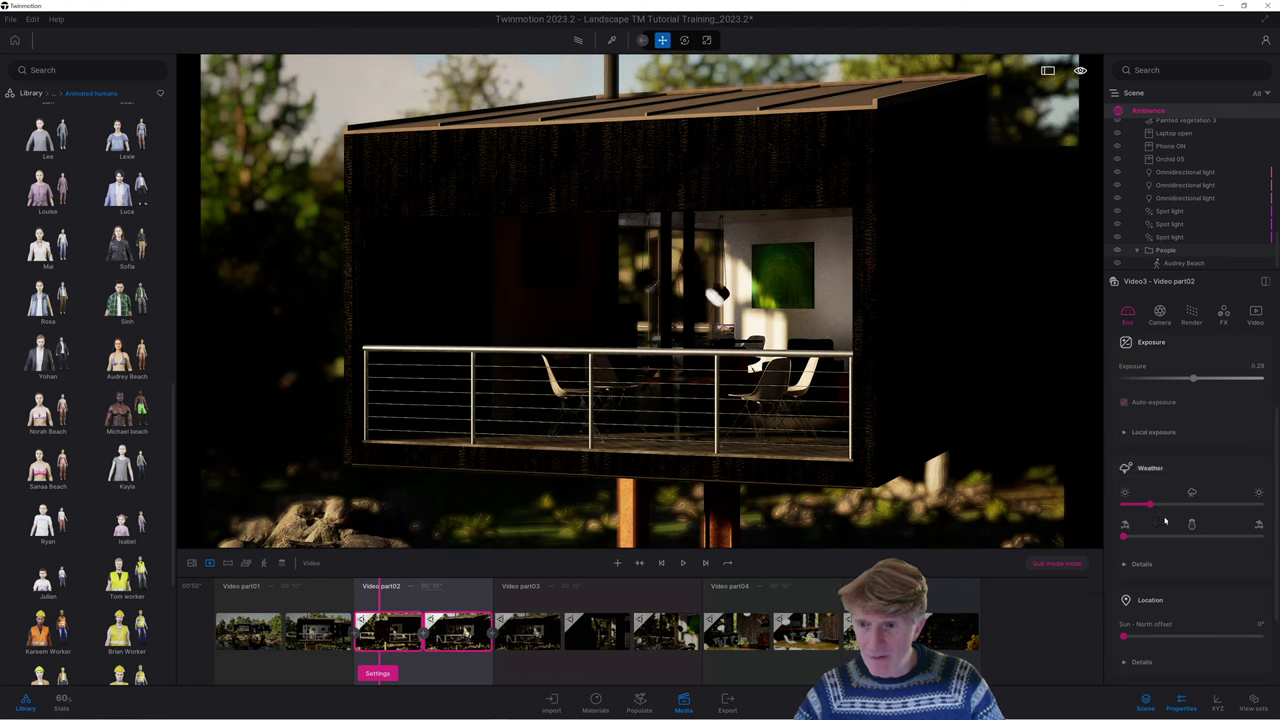
{"action": "left_click", "coordinate": [1125, 418]}
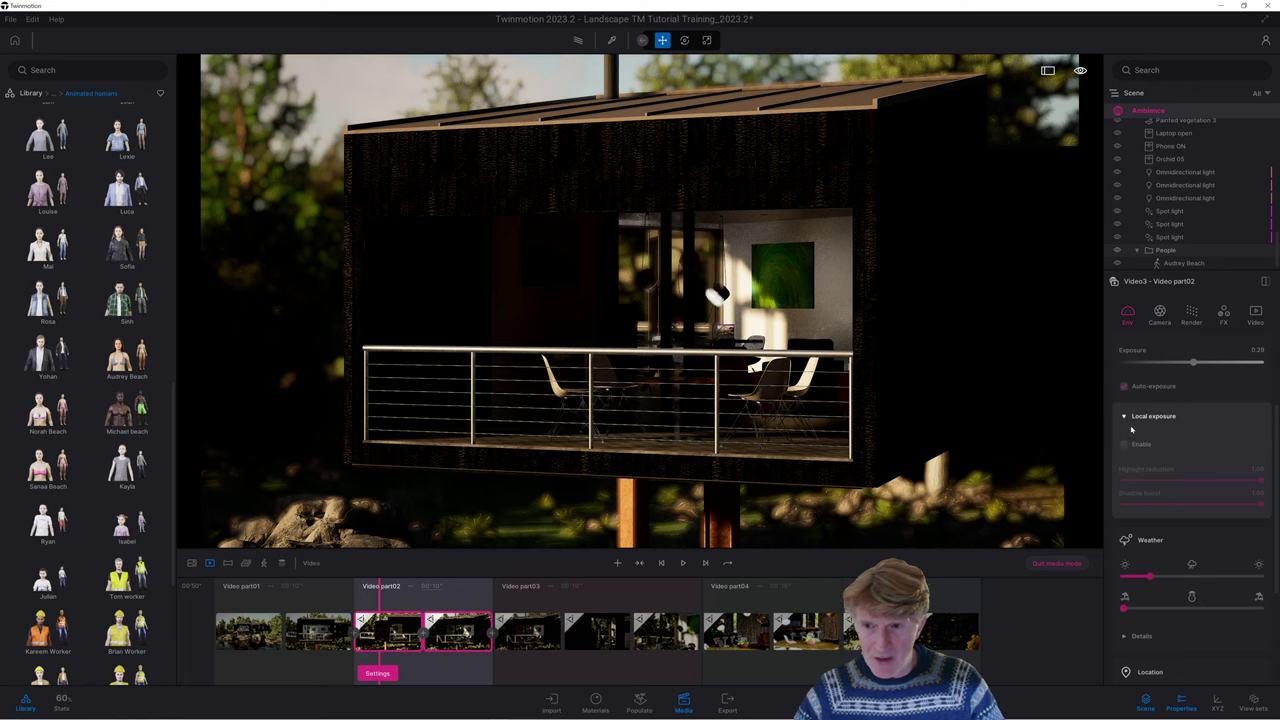
{"action": "left_click", "coordinate": [1140, 446]}
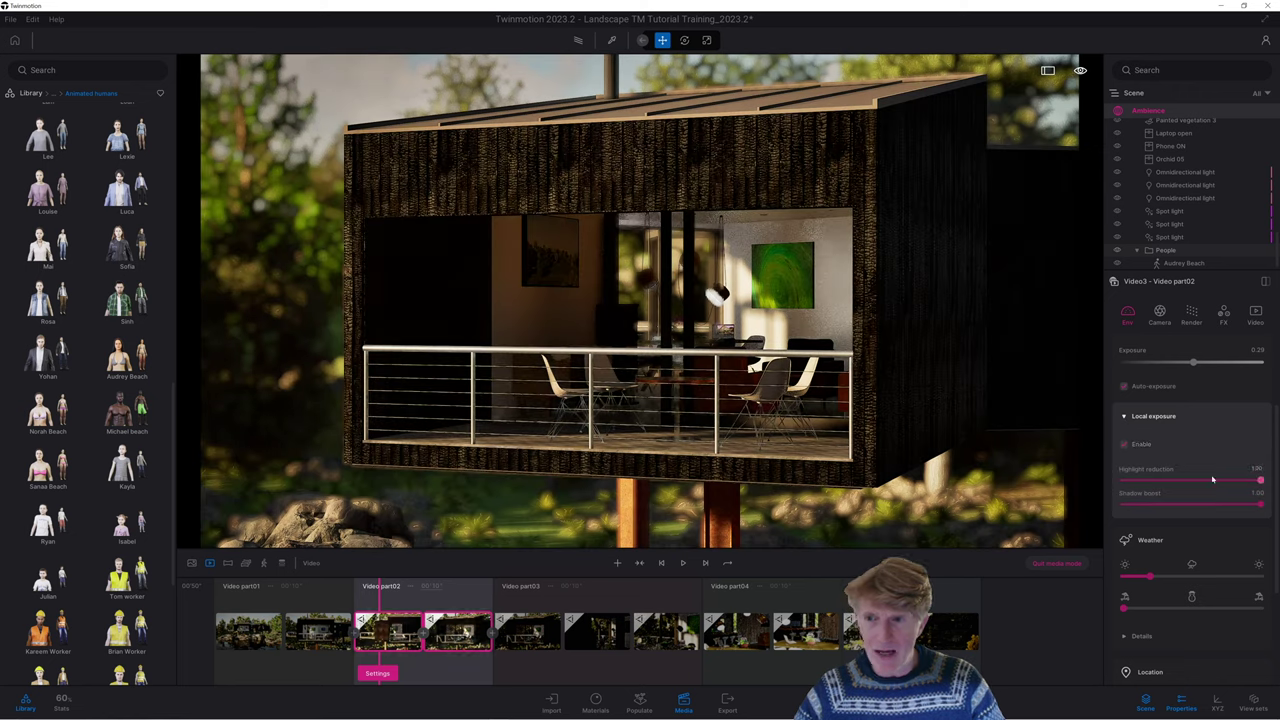
{"action": "left_click_drag", "start_coordinate": [1205, 482], "coordinate": [1186, 480]}
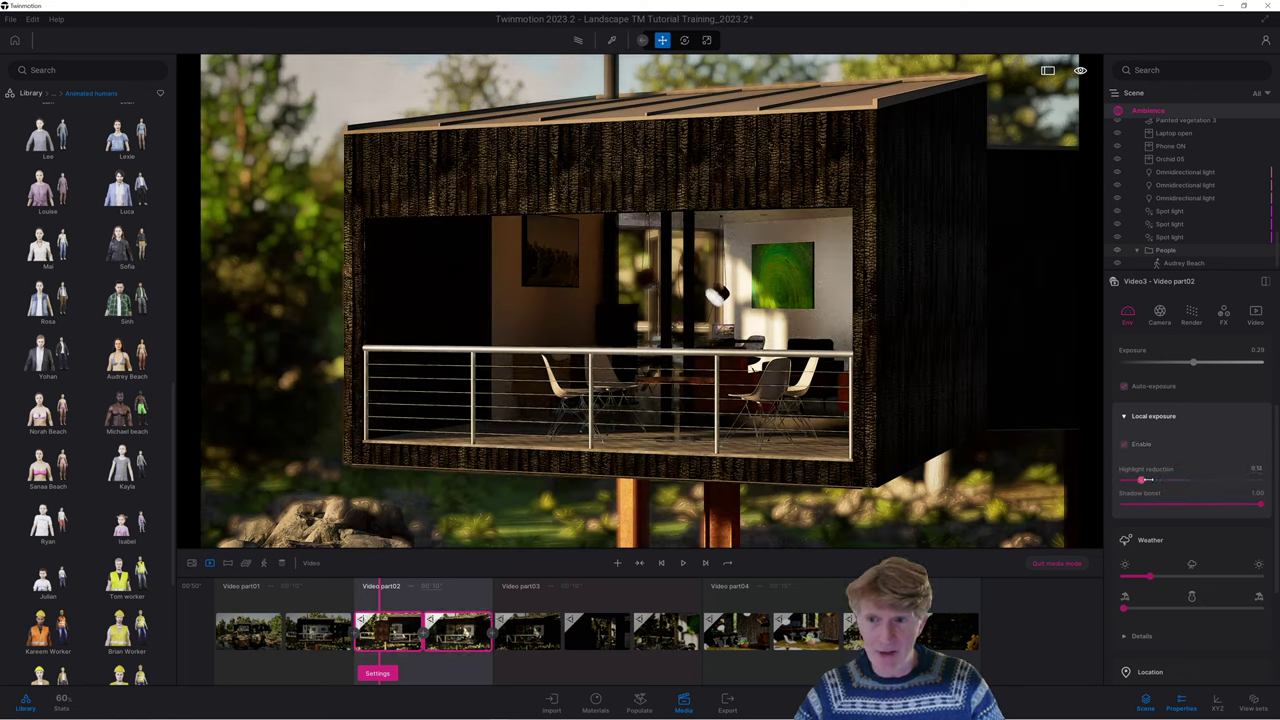
{"action": "left_click_drag", "start_coordinate": [1214, 505], "coordinate": [1191, 481]}
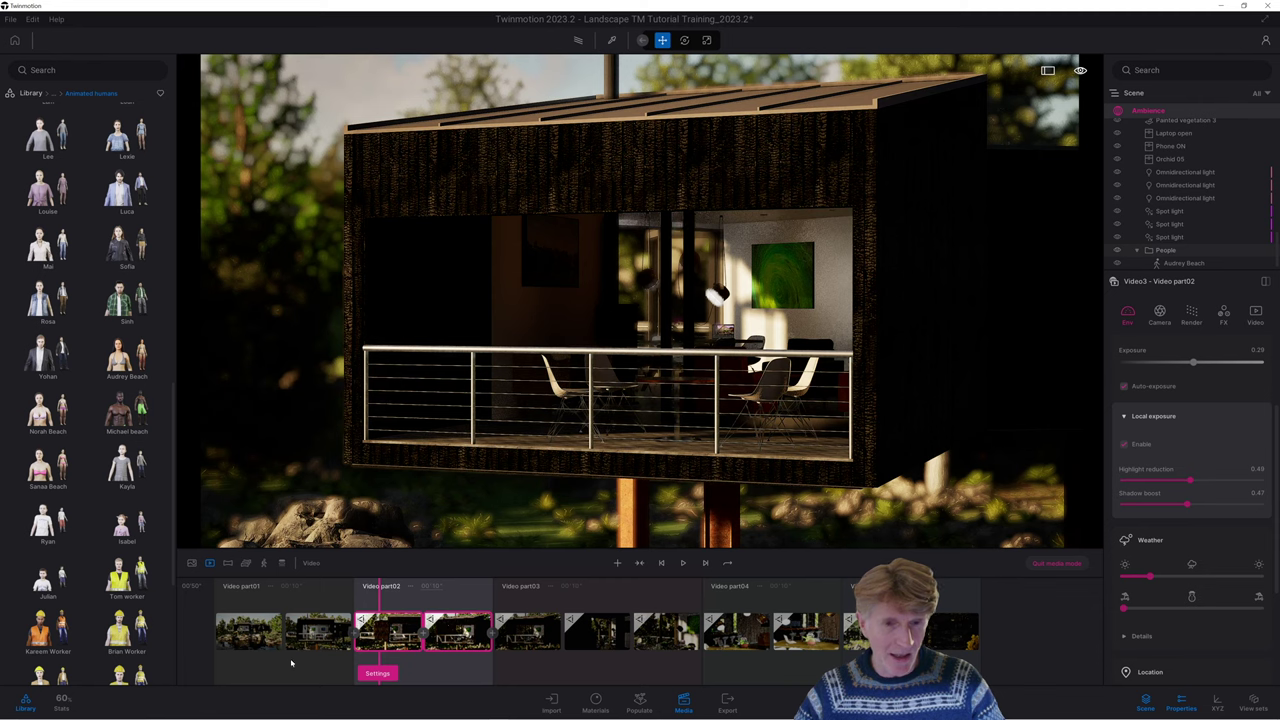
Collapse Video part01 in the timeline and add a fade-to-black transition at its start
{"action": "left_click", "coordinate": [868, 630]}
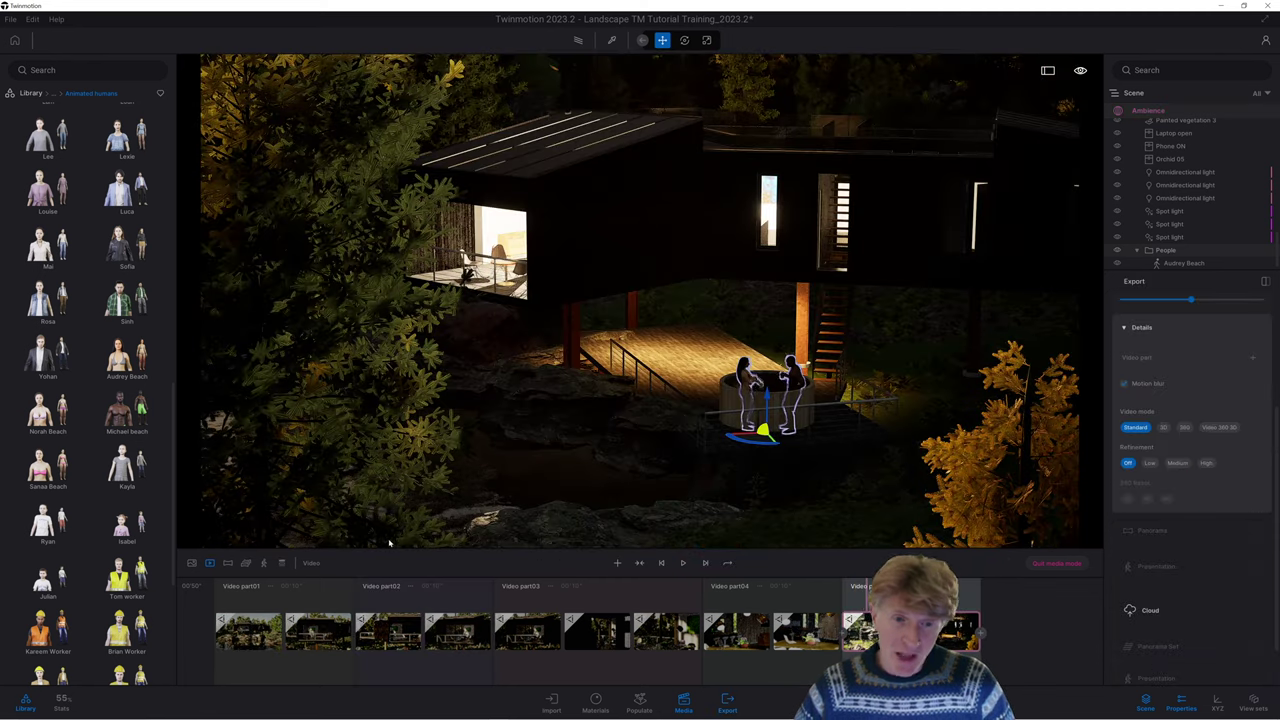
{"action": "left_click", "coordinate": [266, 638]}
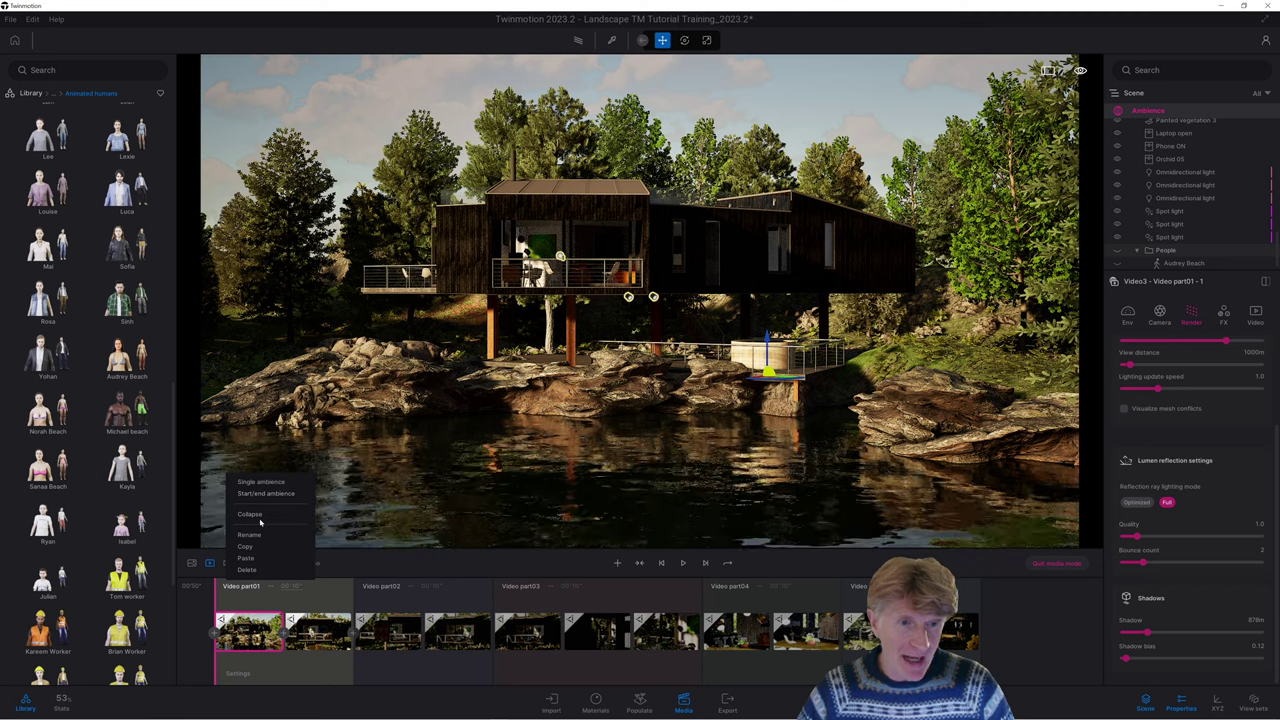
{"action": "left_click", "coordinate": [252, 516]}
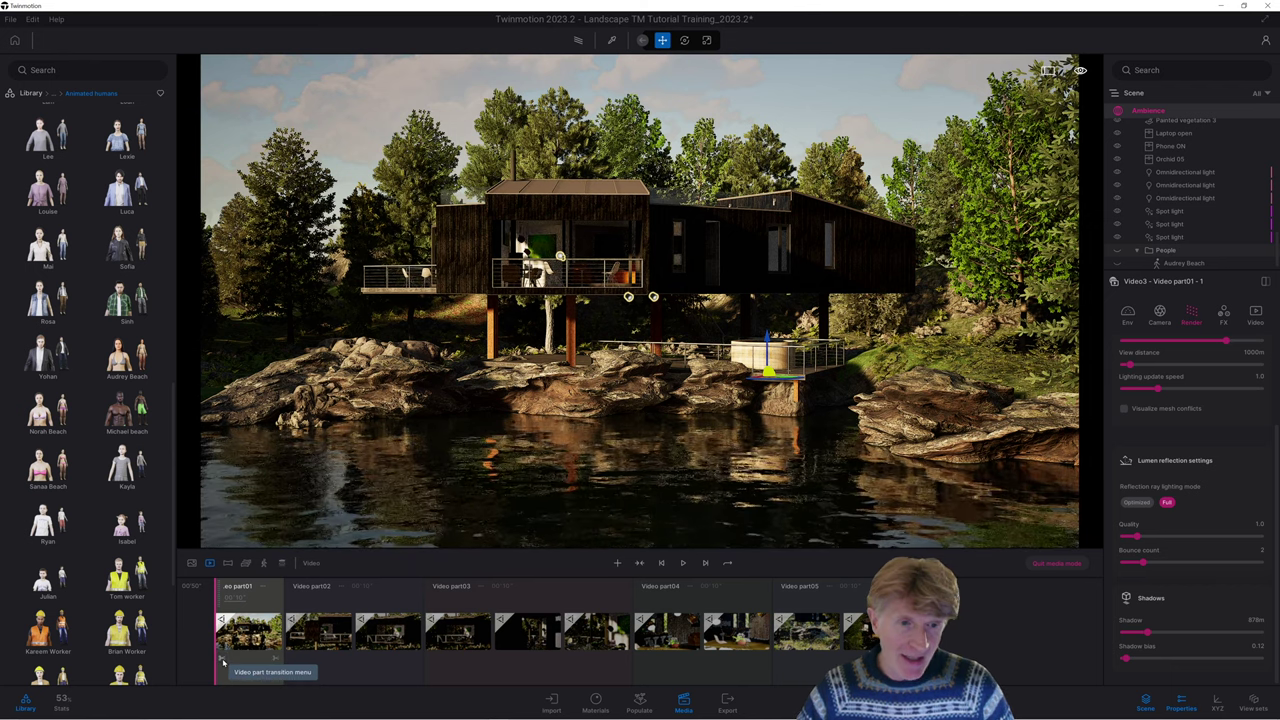
{"action": "left_click", "coordinate": [221, 659]}
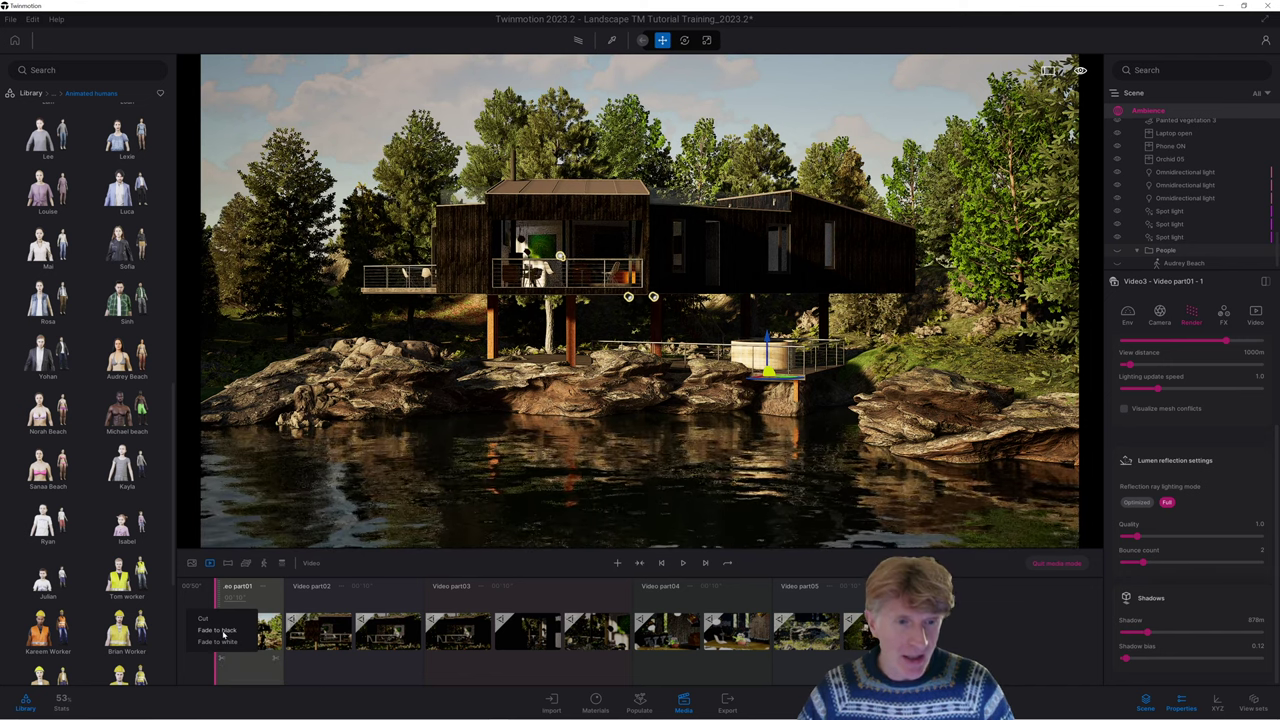
{"action": "left_click", "coordinate": [218, 630]}
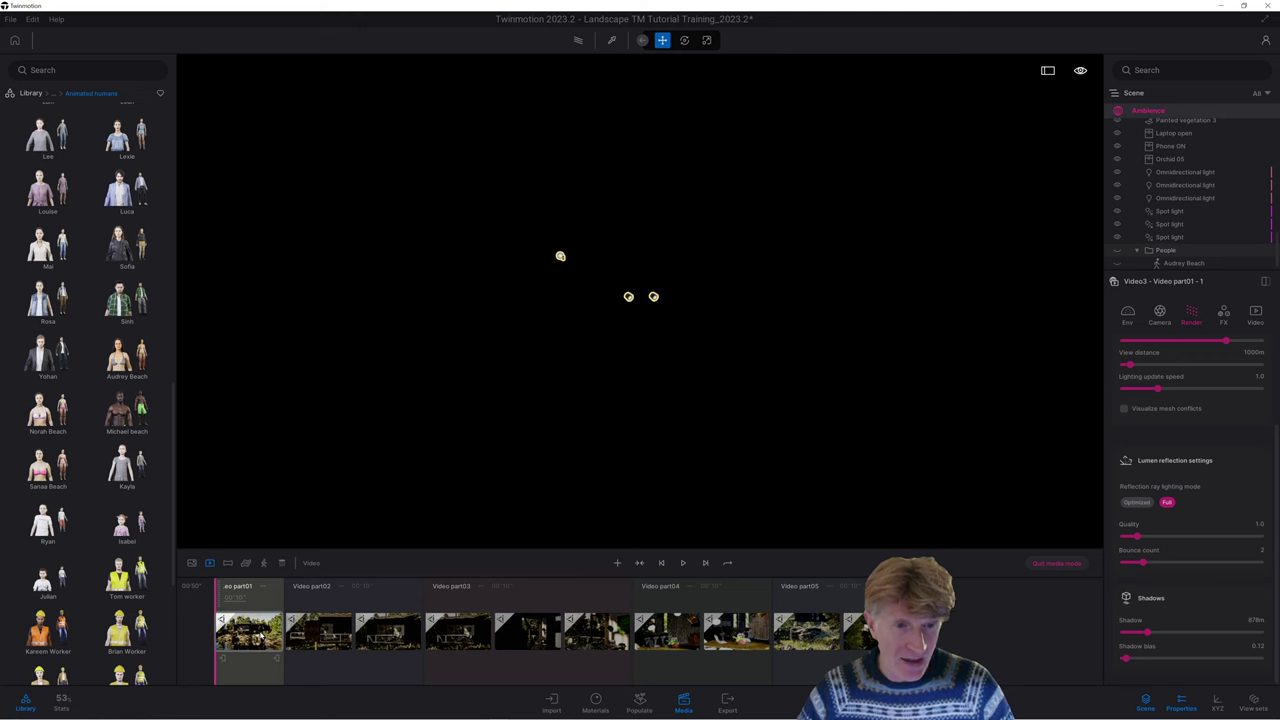
Play the video from the start to check the fade, and collapse Video part02 in the timeline
{"action": "left_click", "coordinate": [683, 563]}
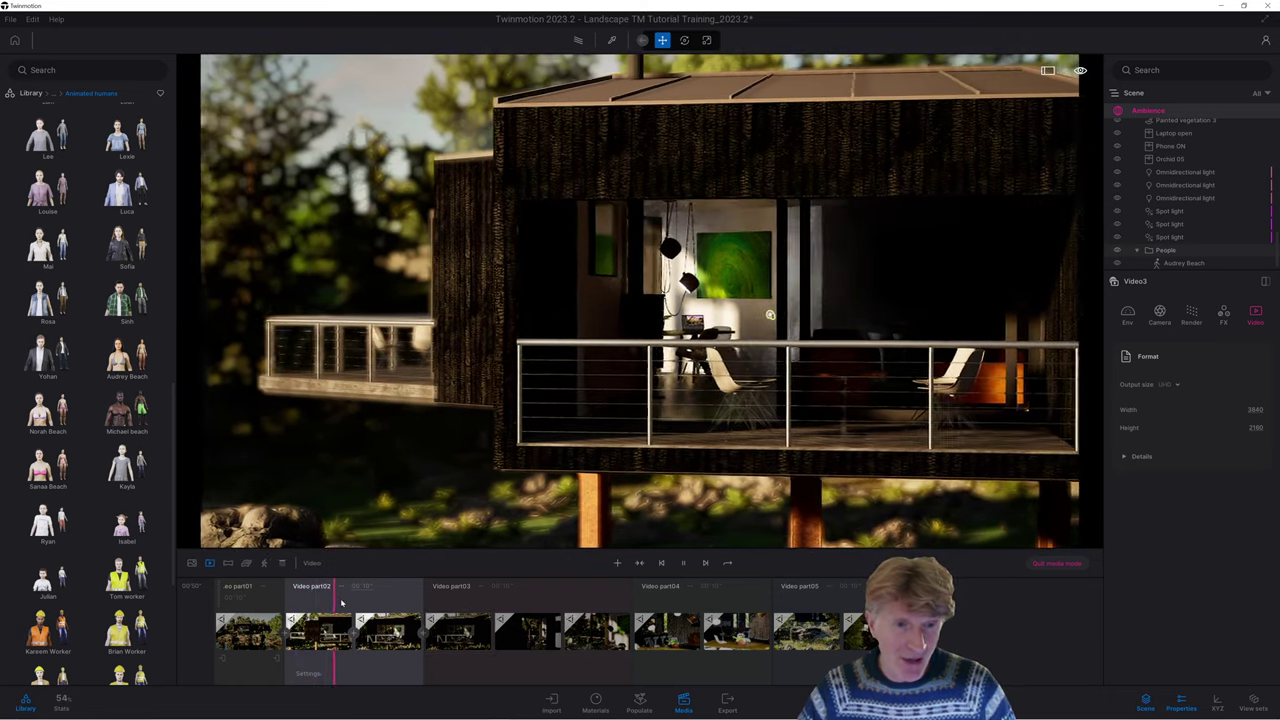
{"action": "right_click", "coordinate": [341, 600]}
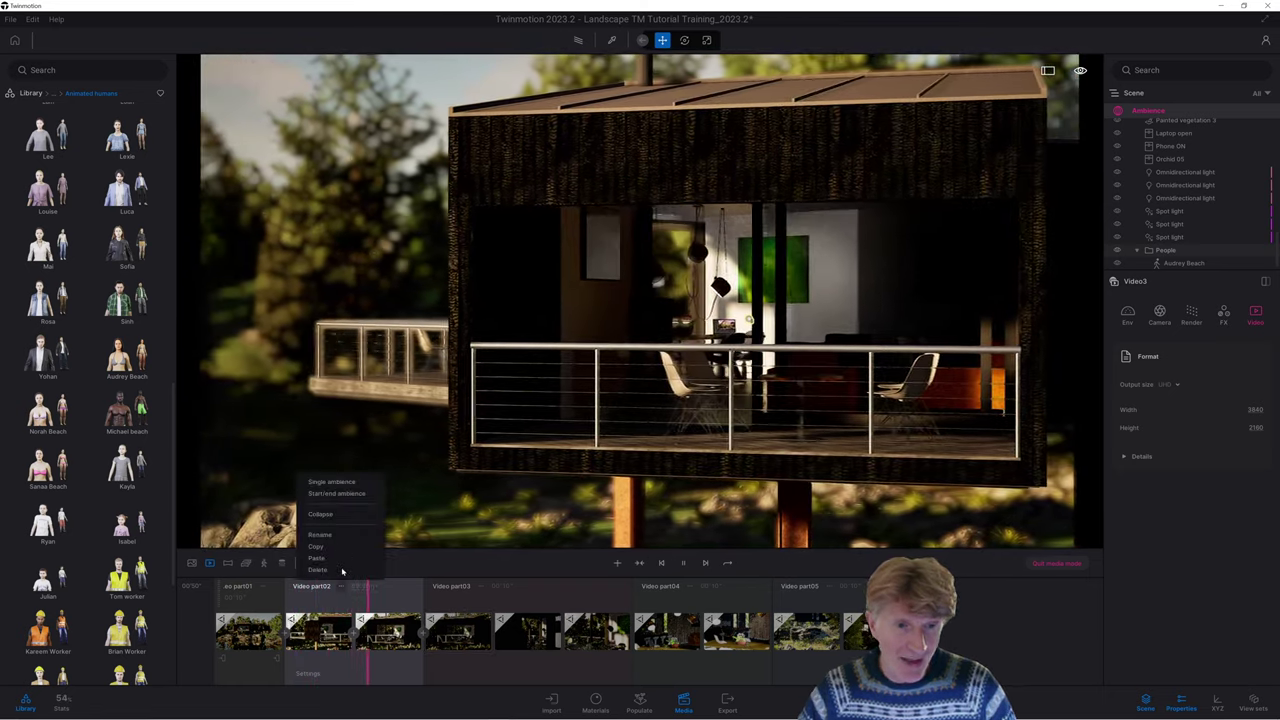
{"action": "left_click", "coordinate": [320, 514]}
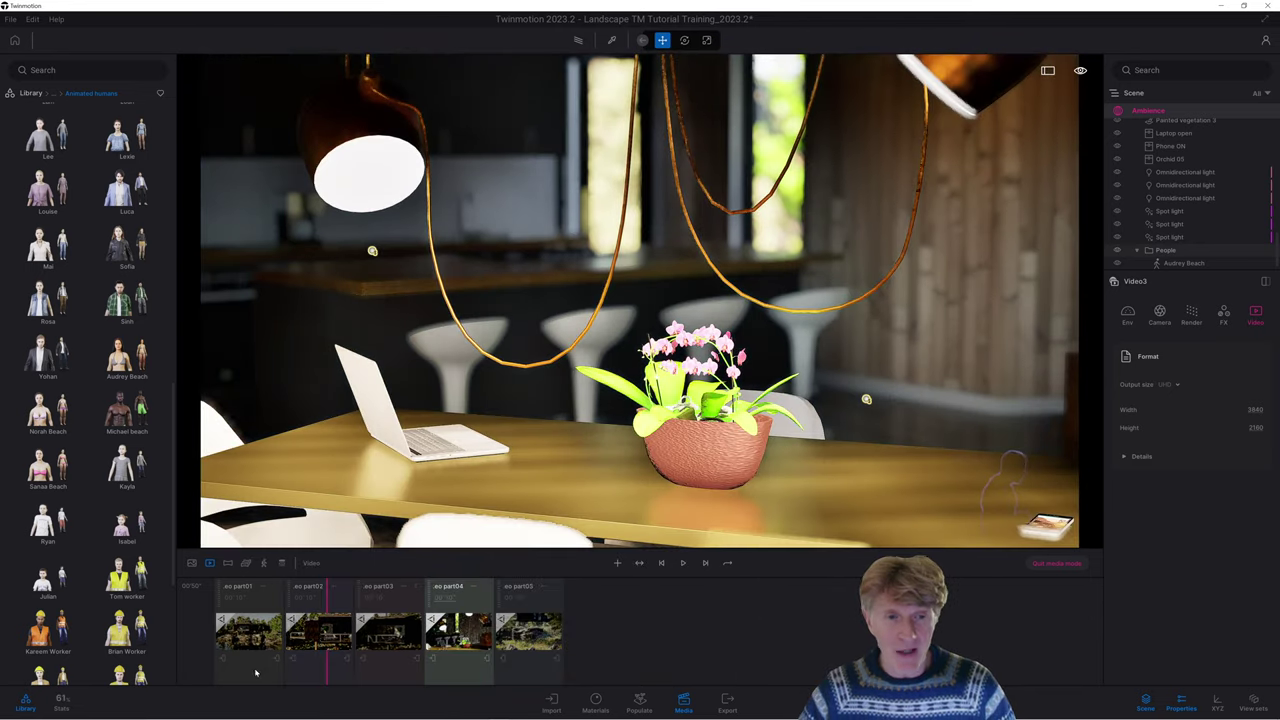
Check Video part01's output format and its detailed video options
{"action": "left_click", "coordinate": [246, 633]}
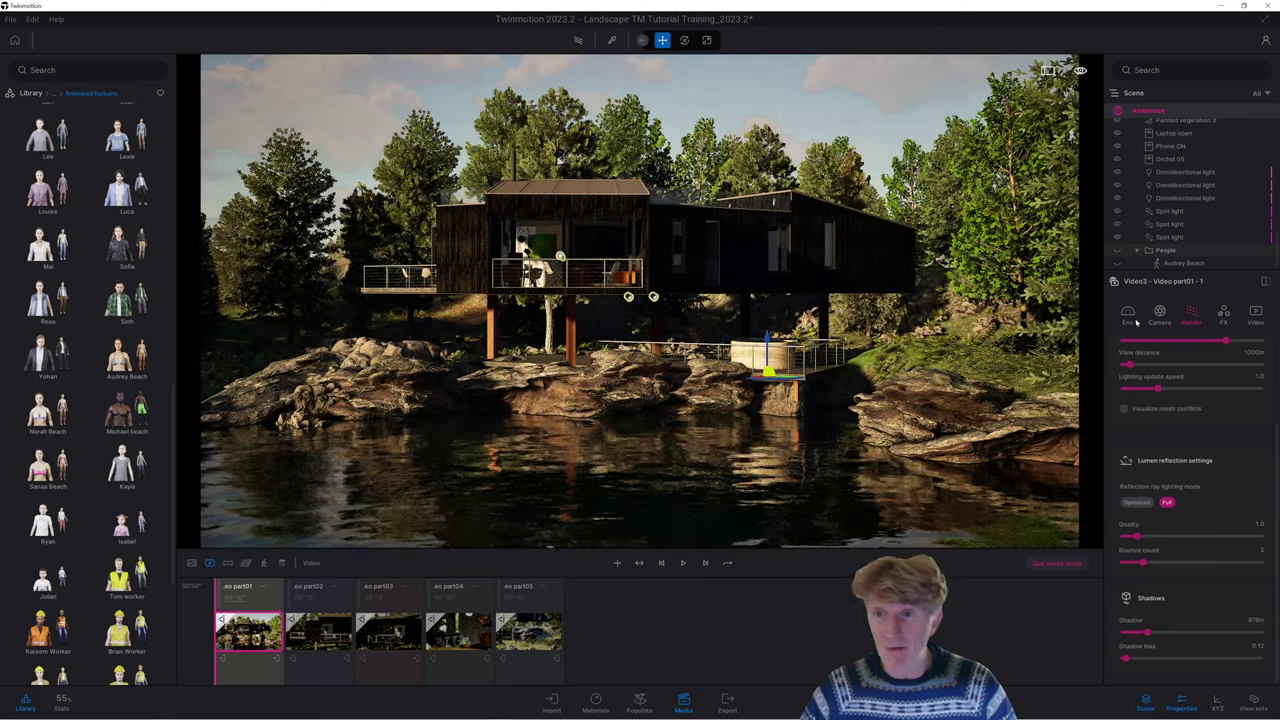
{"action": "left_click", "coordinate": [1255, 313]}
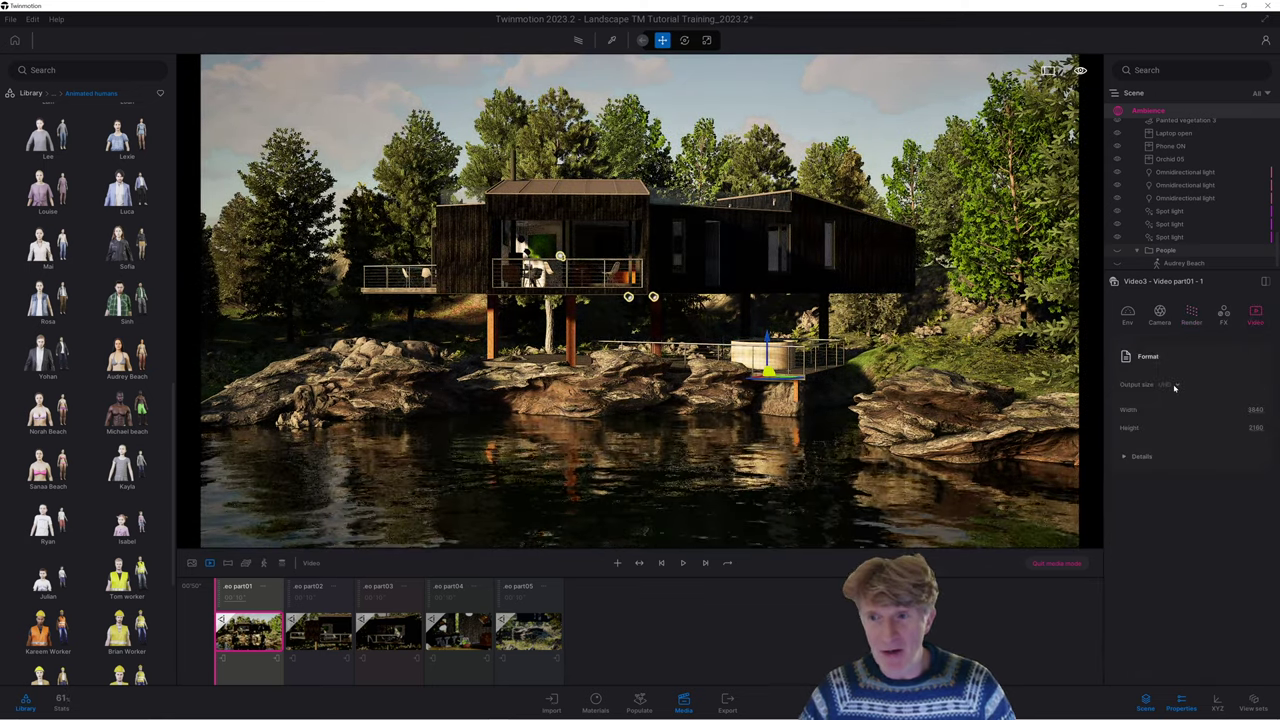
{"action": "left_click", "coordinate": [1125, 456]}
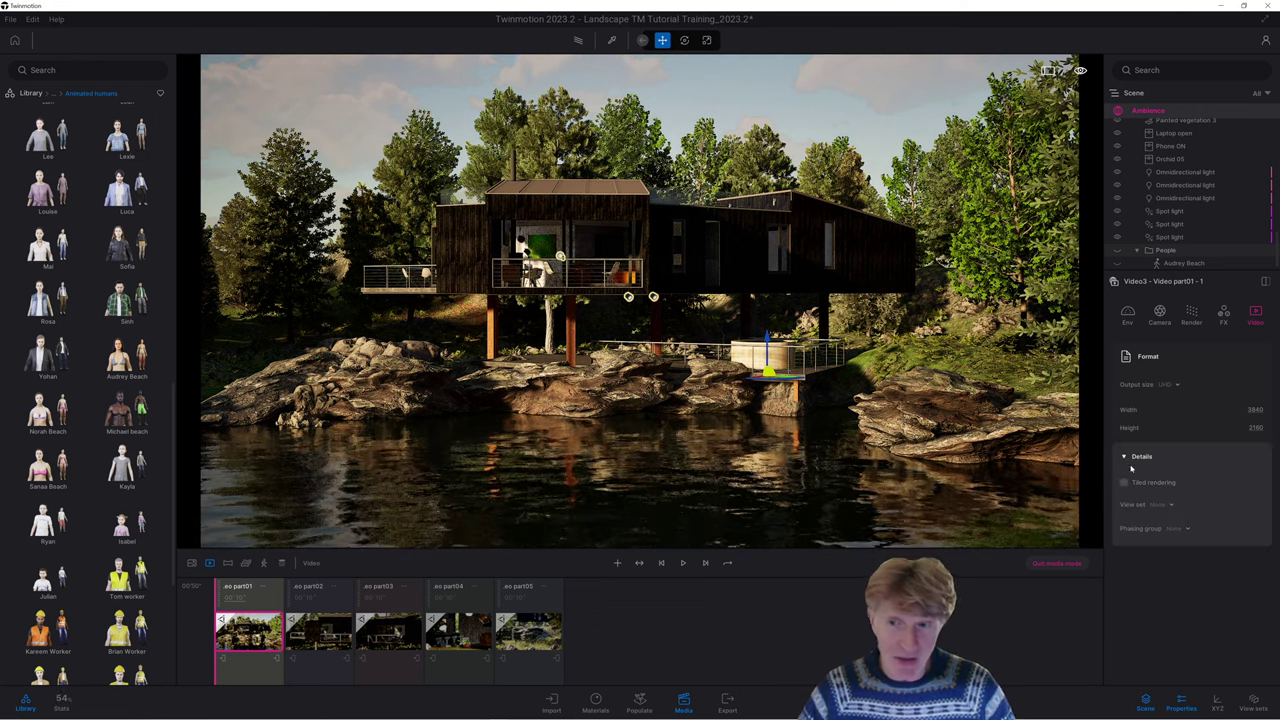
{"action": "left_click", "coordinate": [1125, 456]}
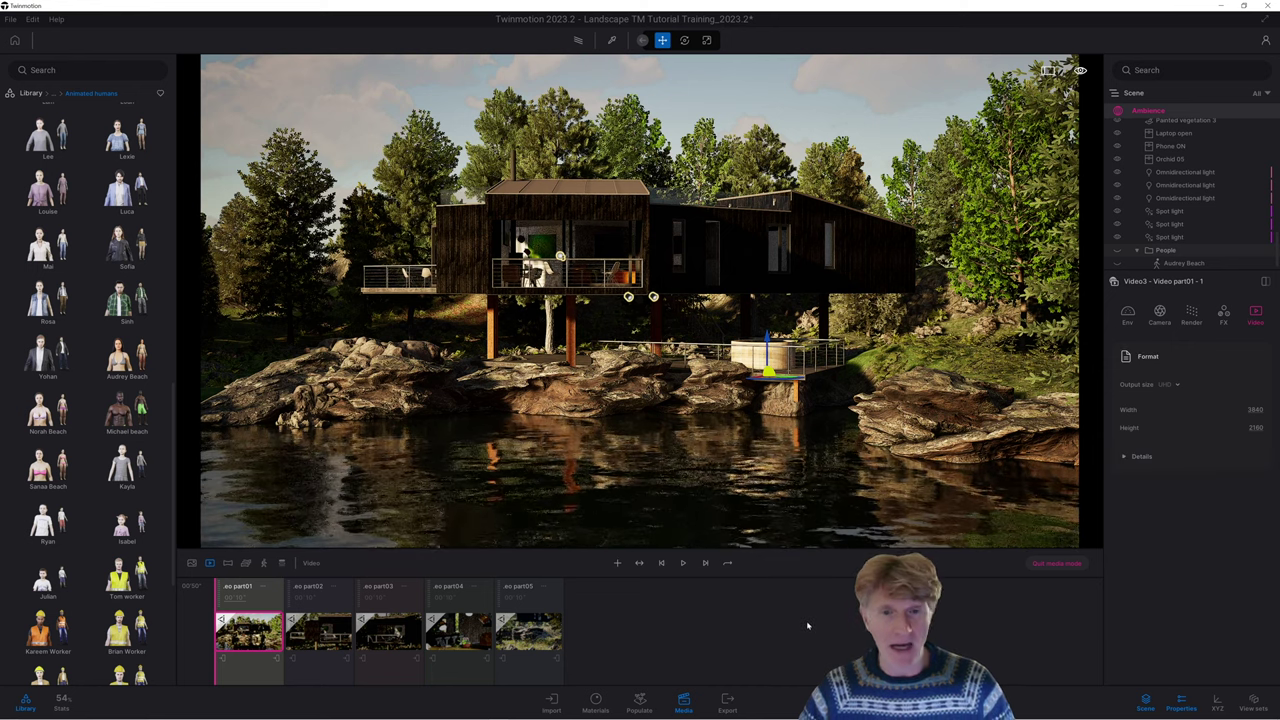
Show the view sets and the statistics to check the last video's render time
{"action": "left_click", "coordinate": [727, 699]}
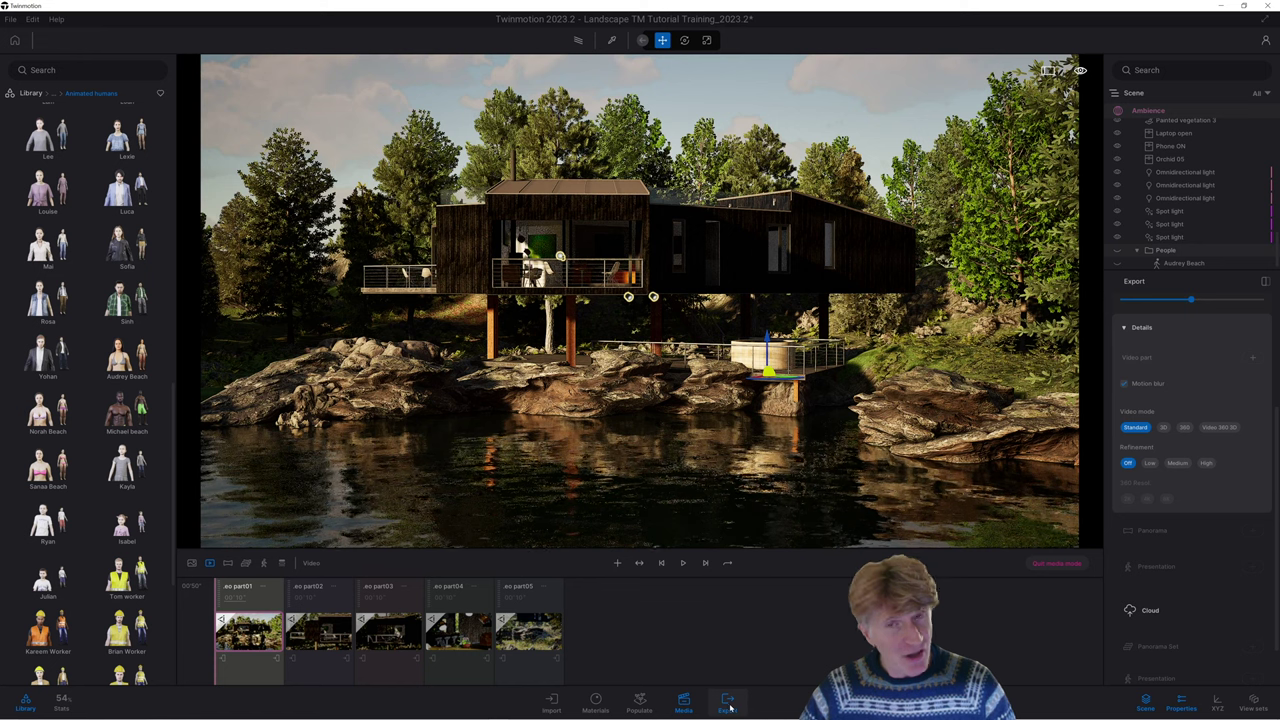
{"action": "left_click", "coordinate": [729, 706]}
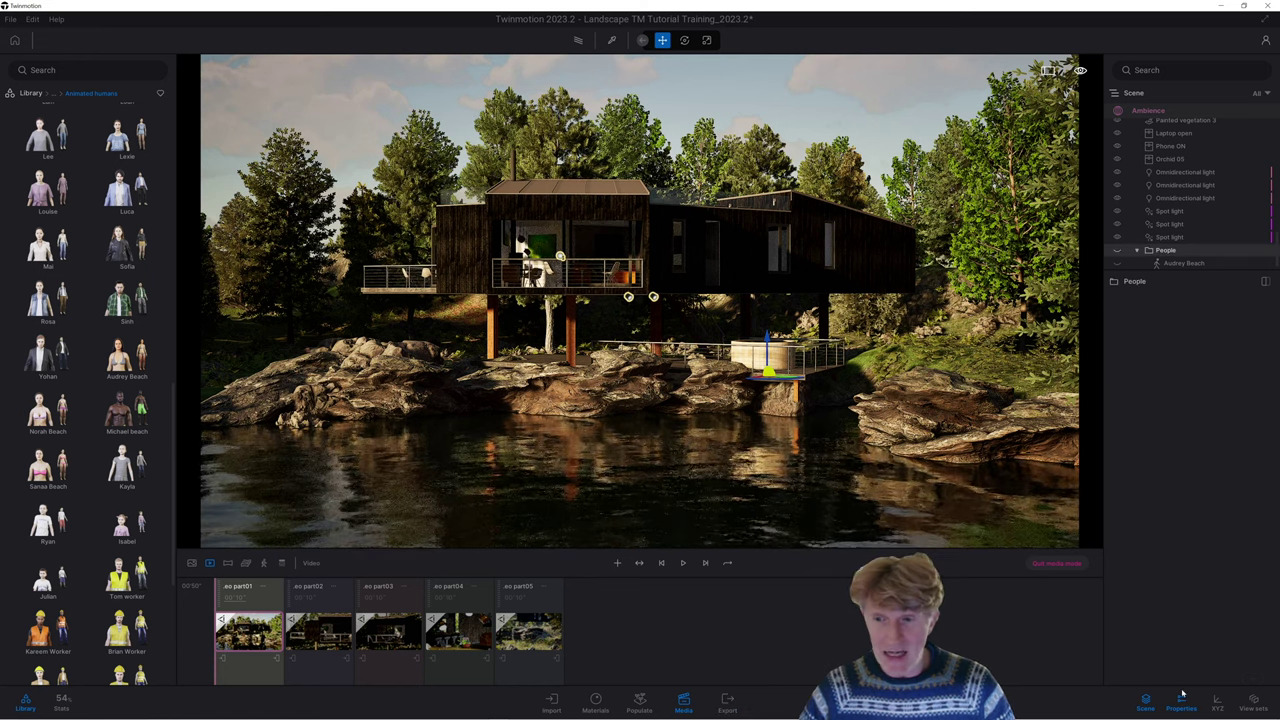
{"action": "left_click", "coordinate": [1256, 701]}
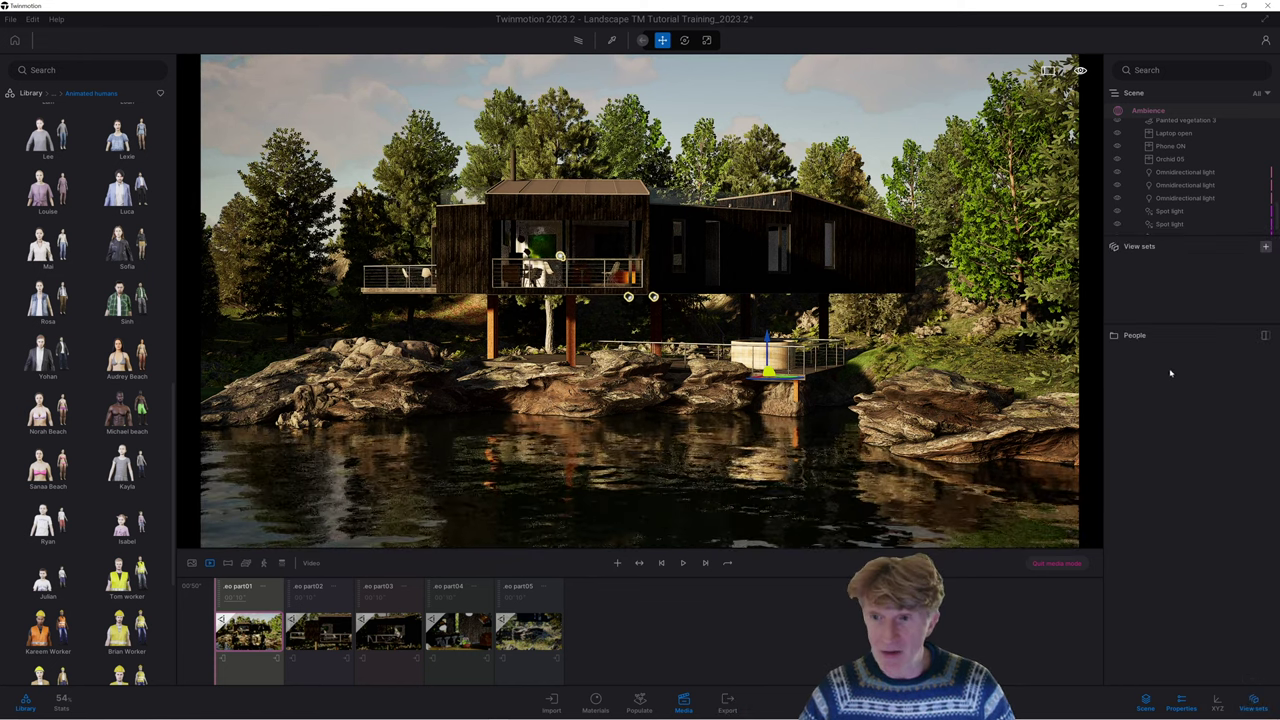
{"action": "left_click", "coordinate": [61, 702]}
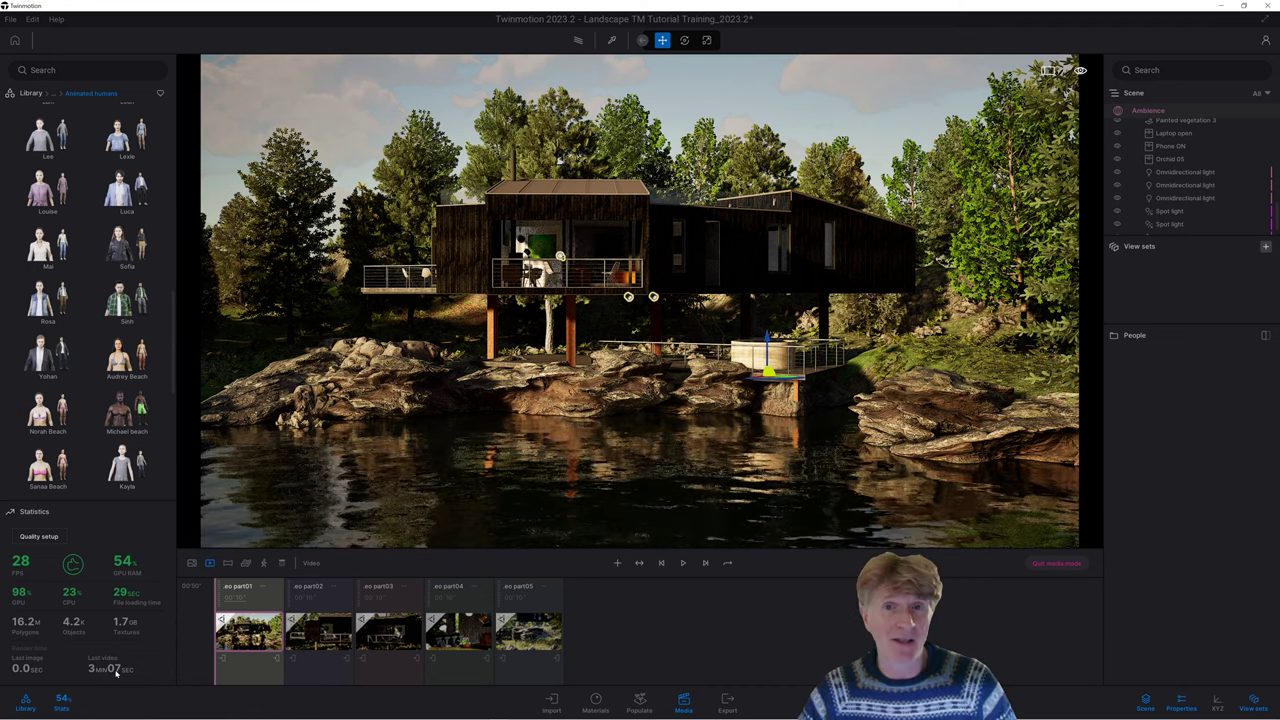
Start the video export with Standard video mode and the Videos folder of Twinmotion 2022.2.3 as destination
{"action": "left_click", "coordinate": [731, 710]}
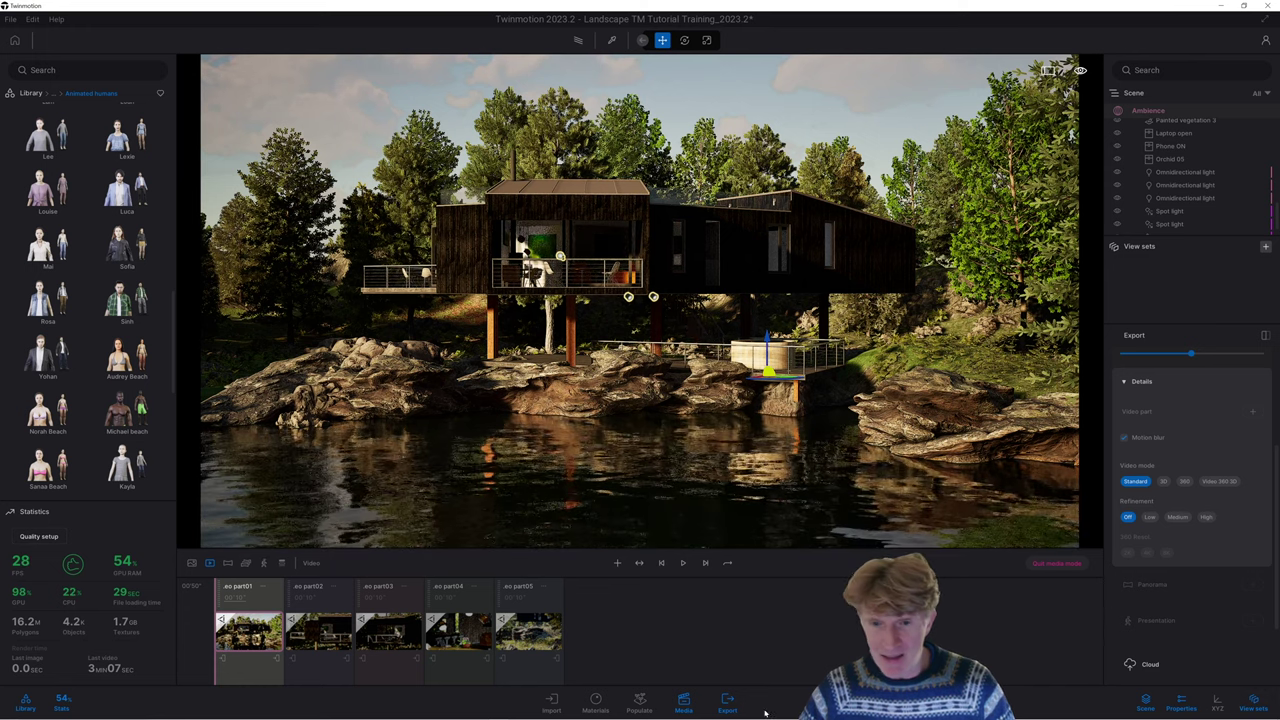
{"action": "left_click", "coordinate": [729, 699]}
{"action": "left_click", "coordinate": [729, 700]}
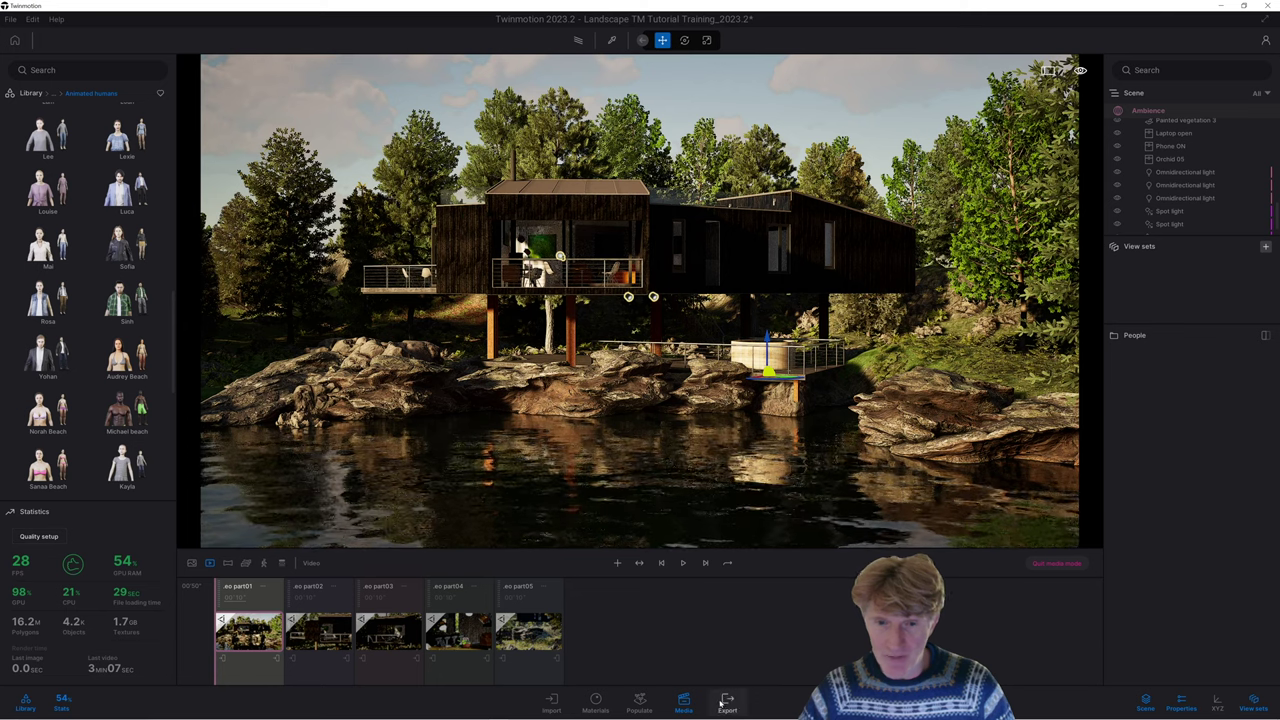
{"action": "scroll", "coordinate": [1182, 566], "scroll_direction": "down", "scroll_amount": 1}
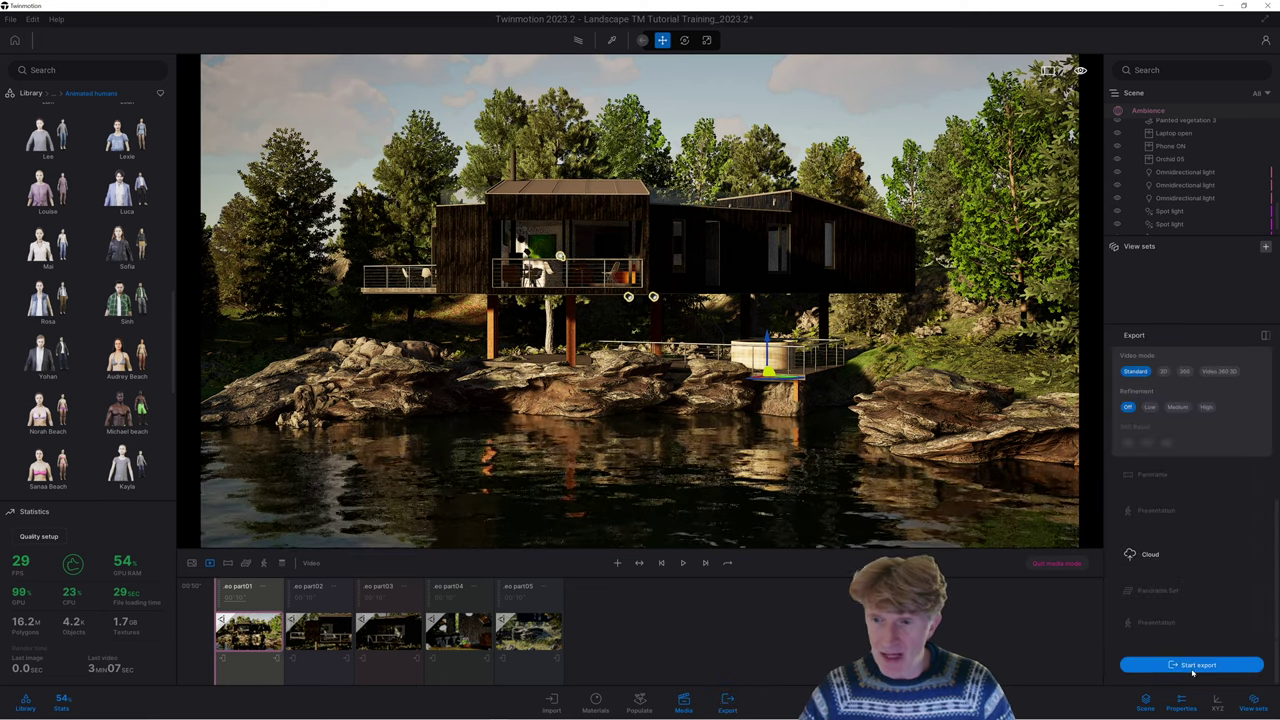
{"action": "left_click", "coordinate": [1191, 665]}
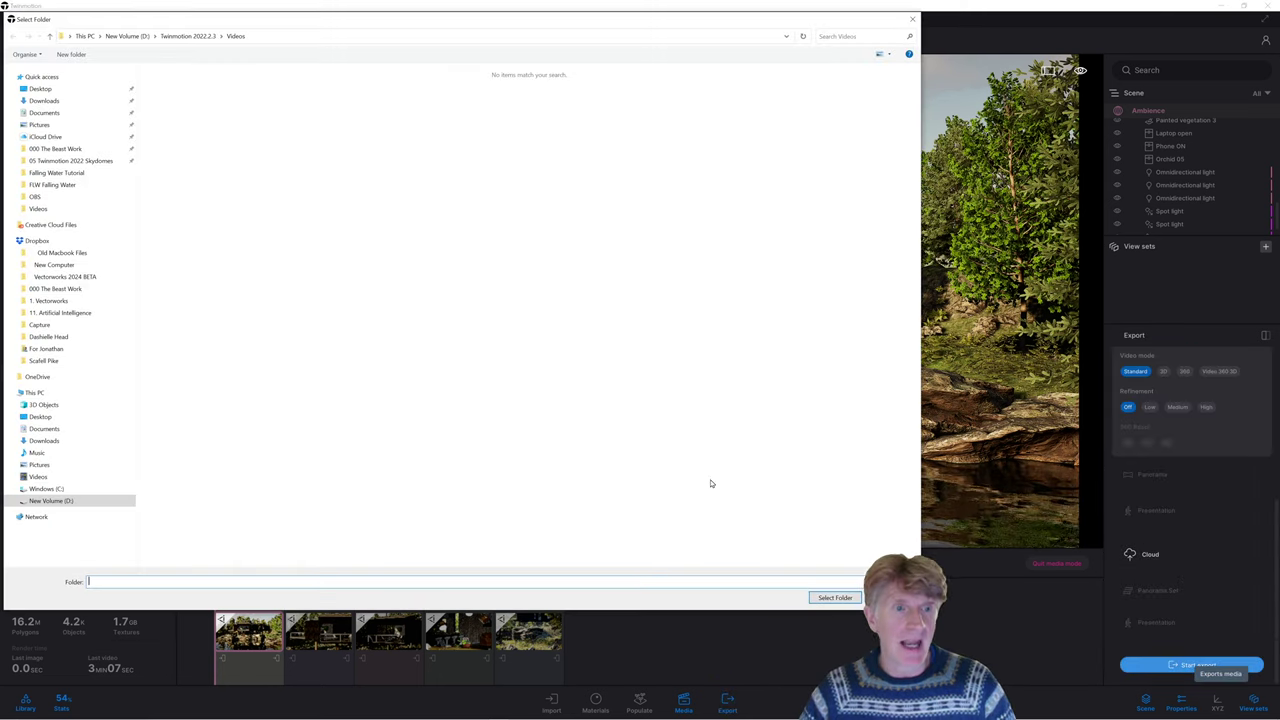
{"action": "left_click", "coordinate": [835, 598]}
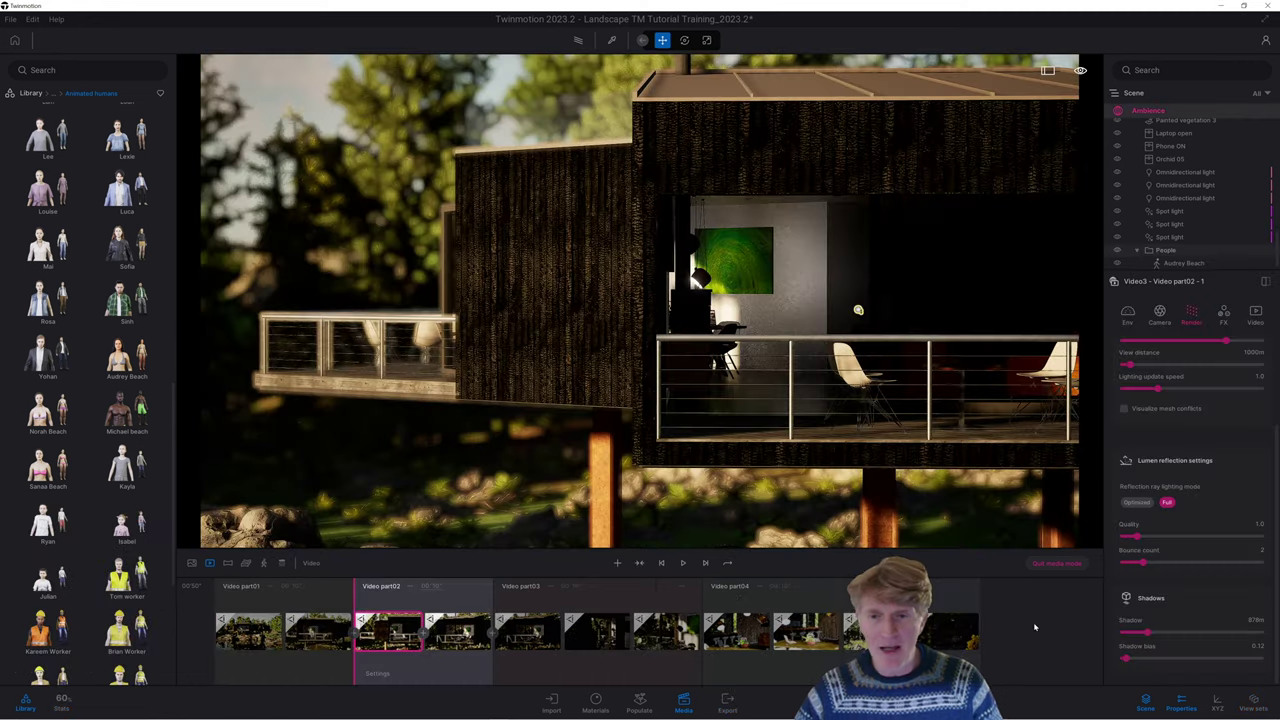
Check the images available for export and choose Video3 as the only video to export
{"action": "left_click", "coordinate": [737, 706]}
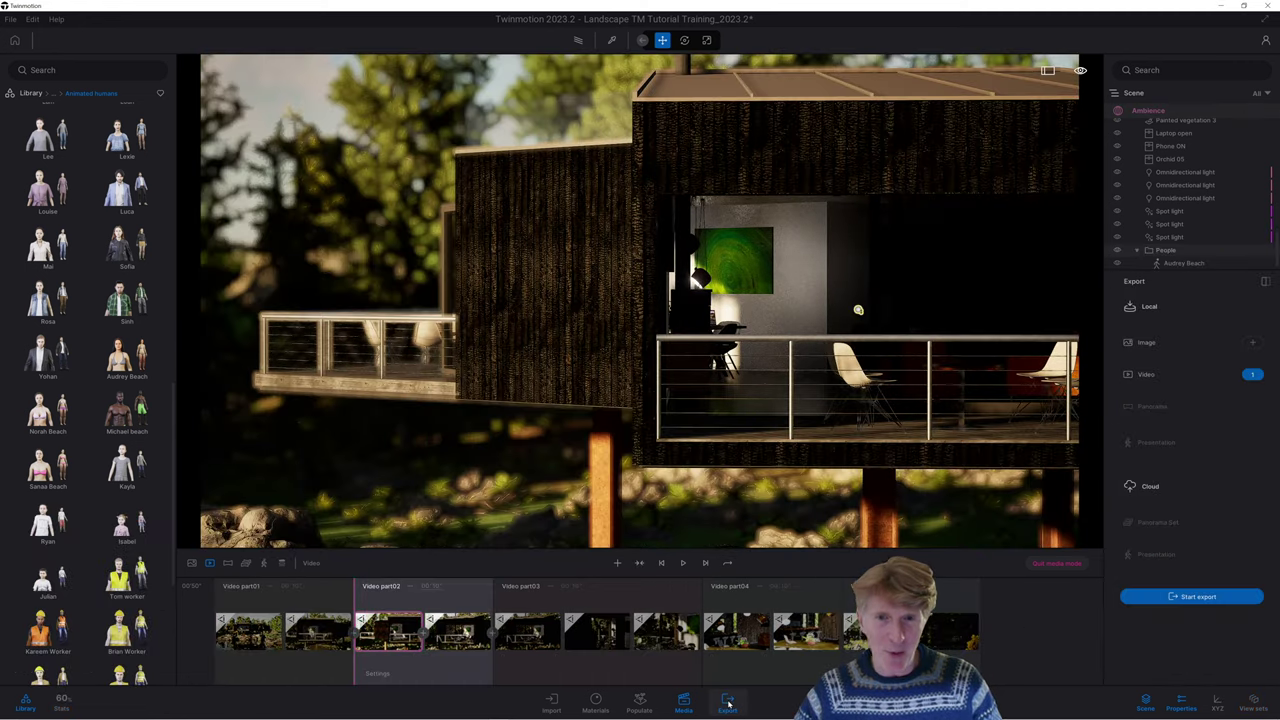
{"action": "left_click", "coordinate": [1252, 342]}
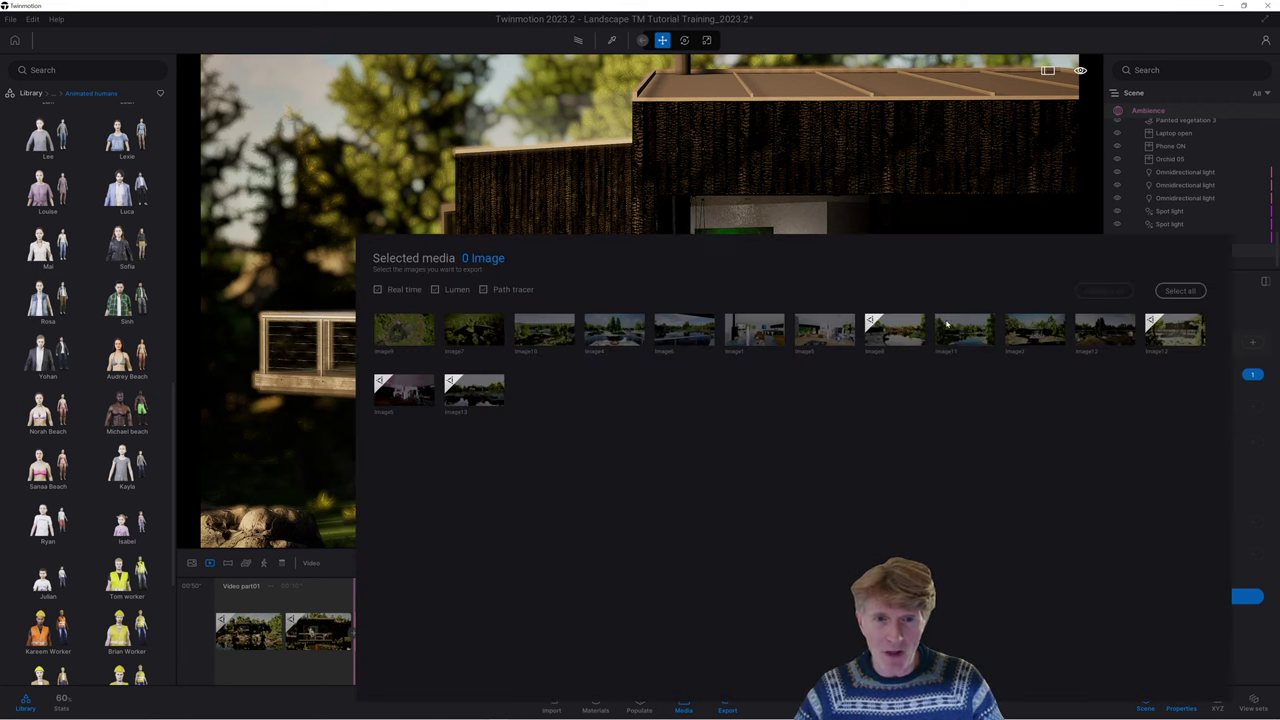
{"action": "left_click", "coordinate": [1253, 421]}
{"action": "left_click", "coordinate": [1252, 375]}
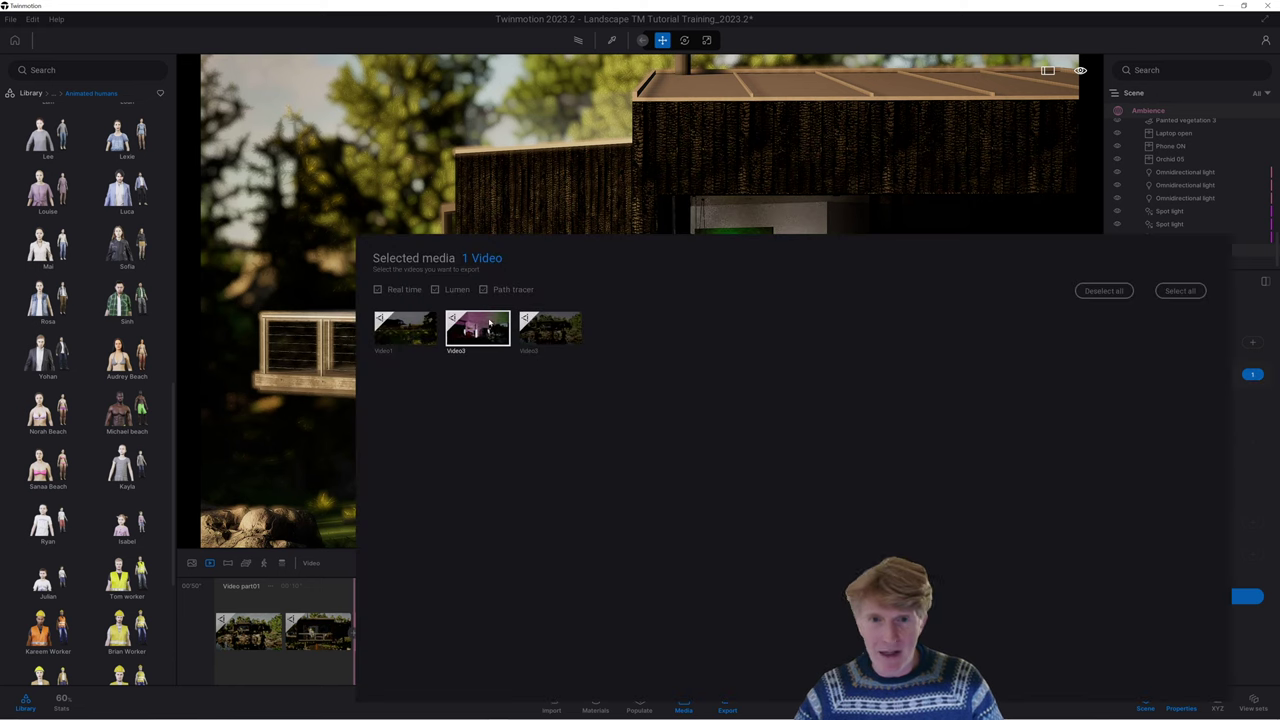
{"action": "left_click", "coordinate": [550, 328]}
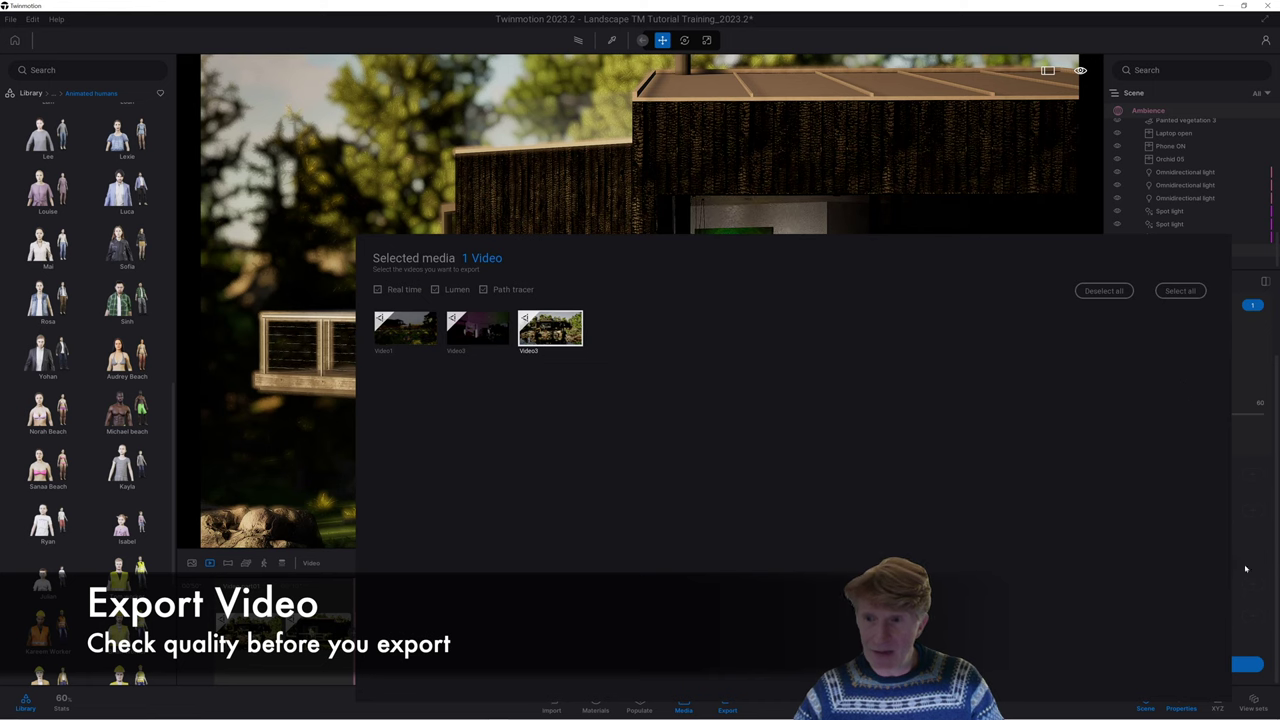
{"action": "left_click", "coordinate": [1244, 575]}
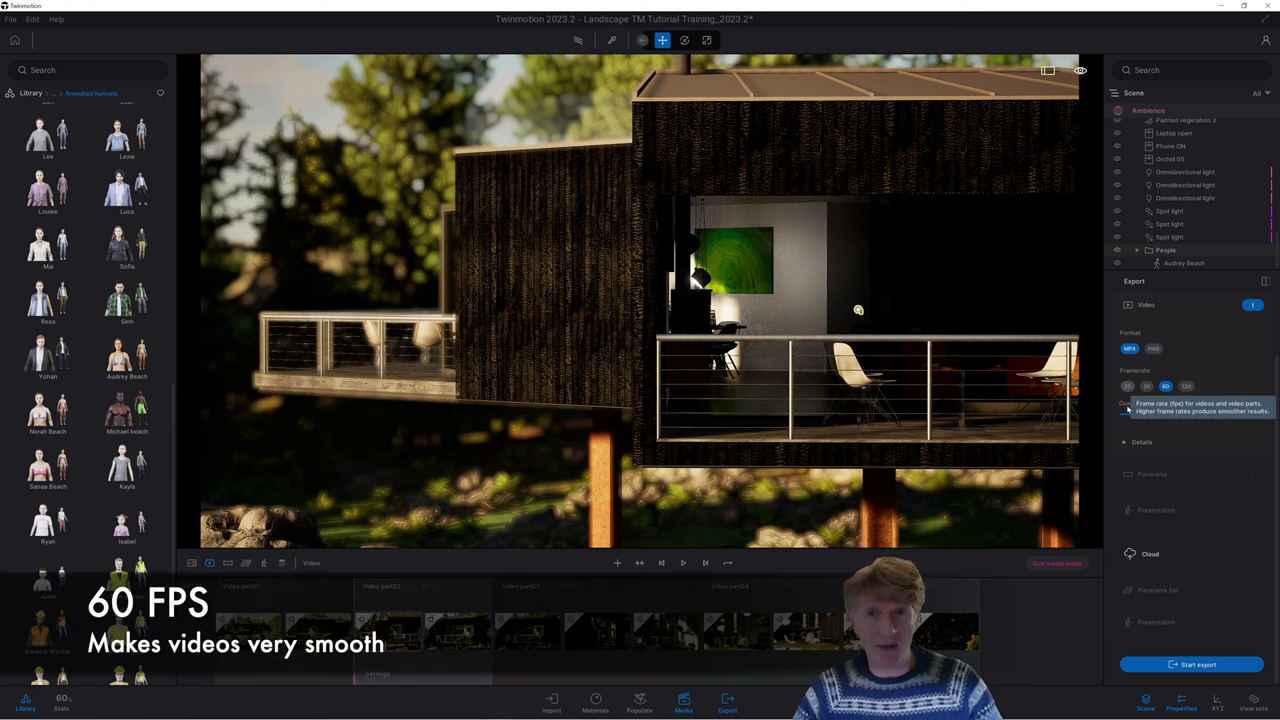
Try a 30 fps export frame rate, set it to 60 fps, and check the motion blur option
{"action": "left_click", "coordinate": [1147, 387]}
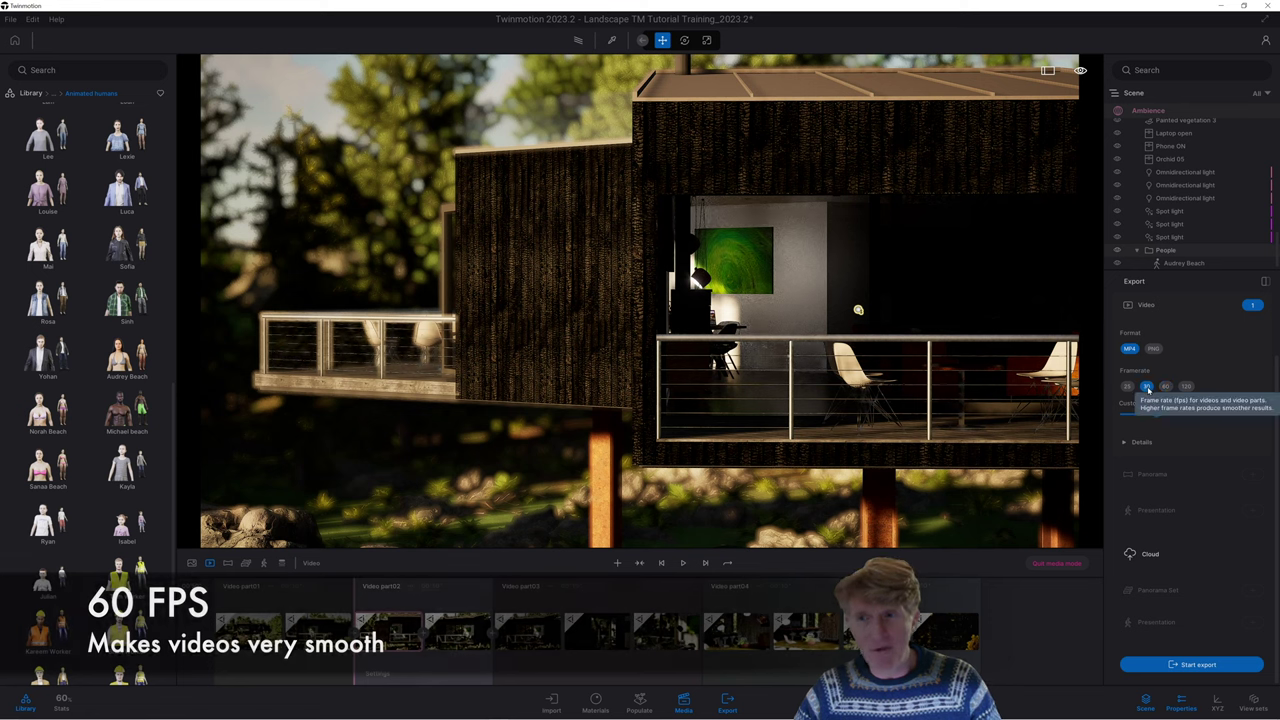
{"action": "left_click", "coordinate": [1165, 386]}
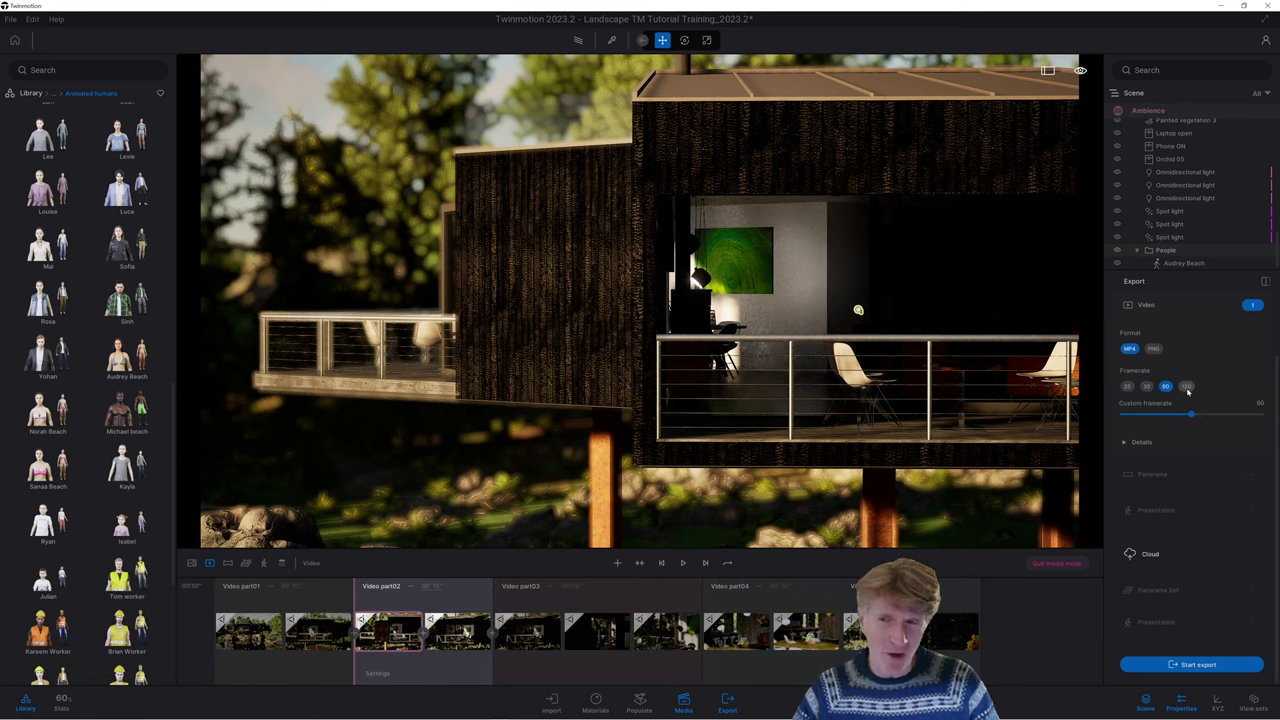
{"action": "left_click", "coordinate": [1125, 447]}
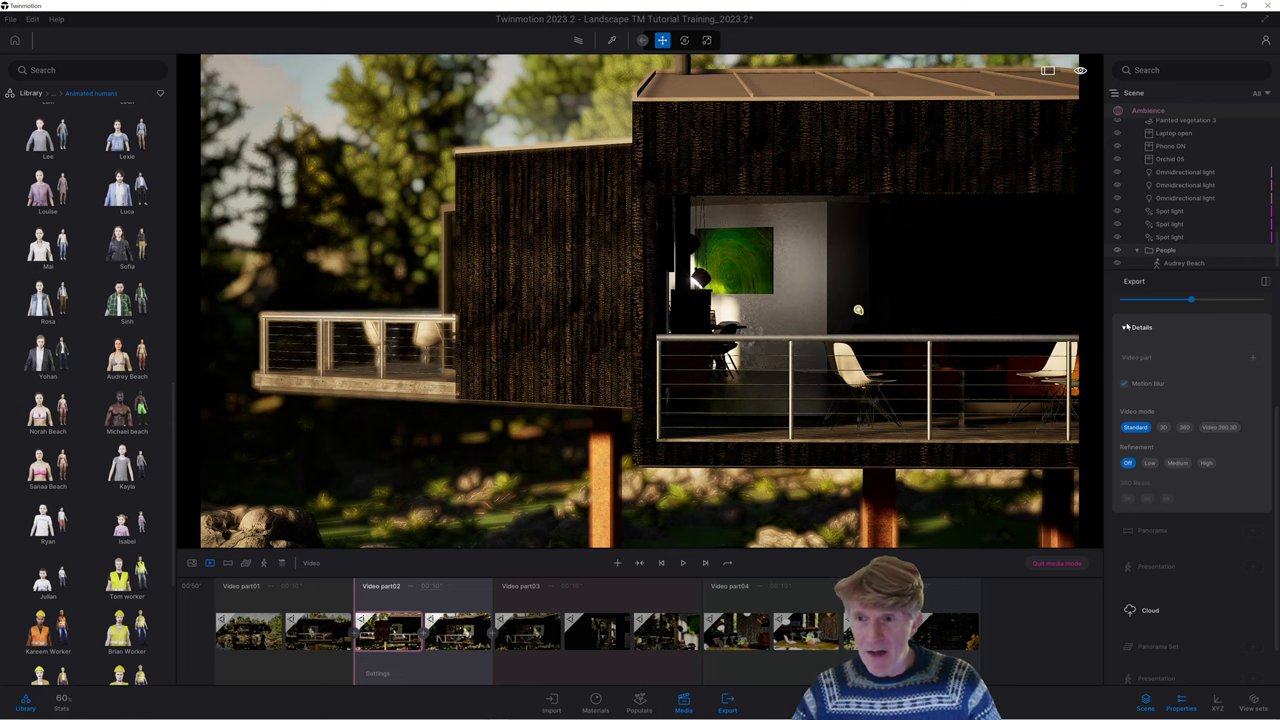
{"action": "left_click", "coordinate": [1125, 386]}
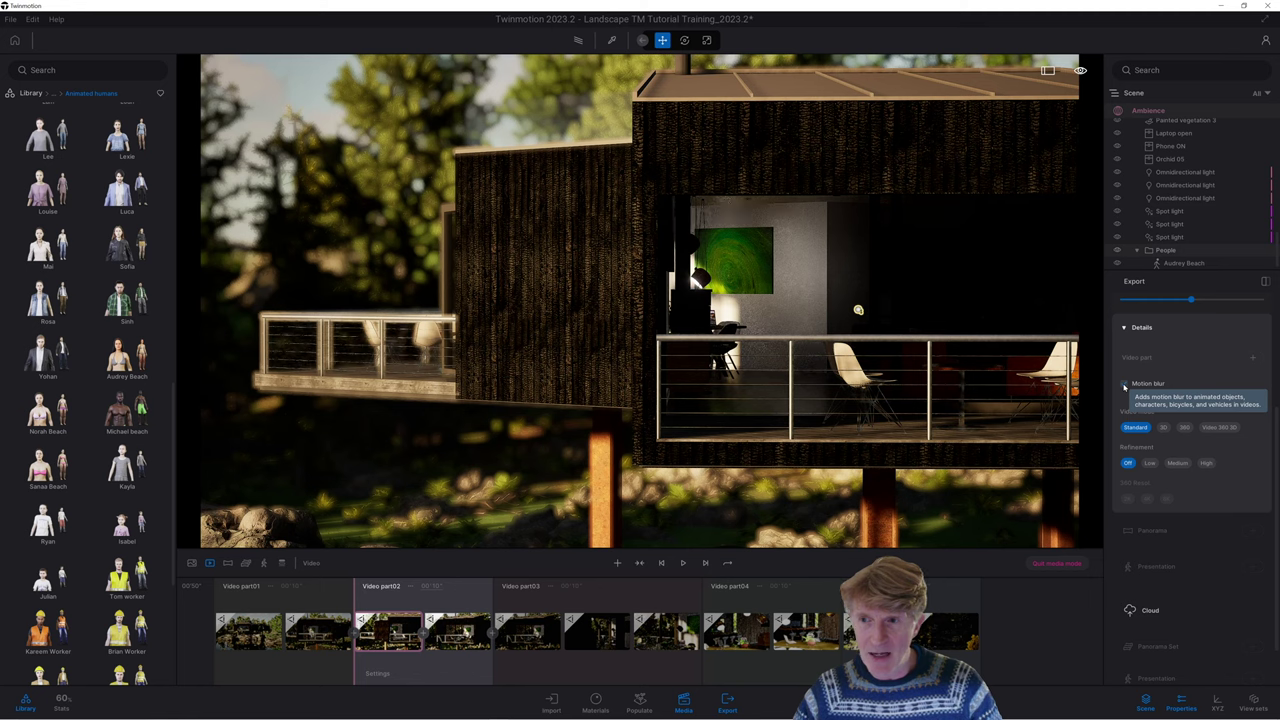
Add every individual video part, from Video1 part01 through Video3 part05, to the export selection
{"action": "left_click", "coordinate": [1253, 359]}
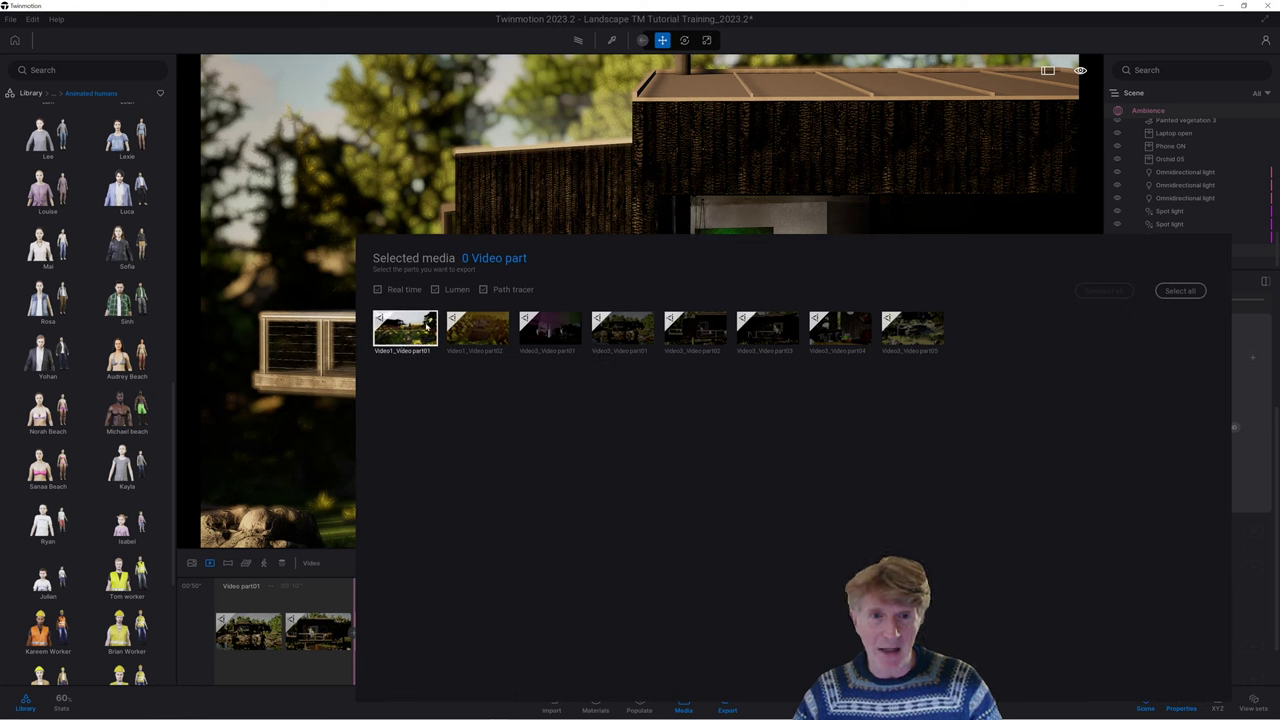
{"action": "left_click", "coordinate": [449, 336]}
{"action": "left_click", "coordinate": [460, 332]}
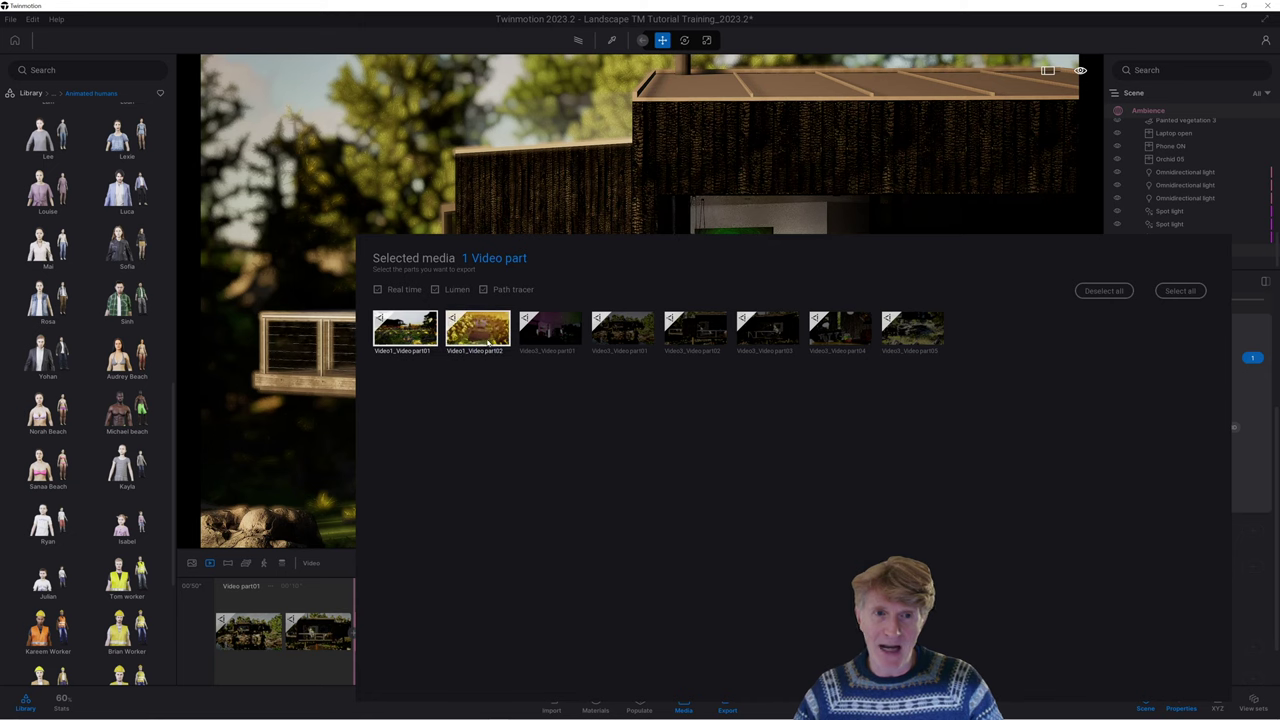
{"action": "left_click", "coordinate": [550, 330]}
{"action": "left_click", "coordinate": [622, 330]}
{"action": "left_click", "coordinate": [695, 330]}
{"action": "left_click", "coordinate": [767, 333]}
{"action": "left_click", "coordinate": [840, 330]}
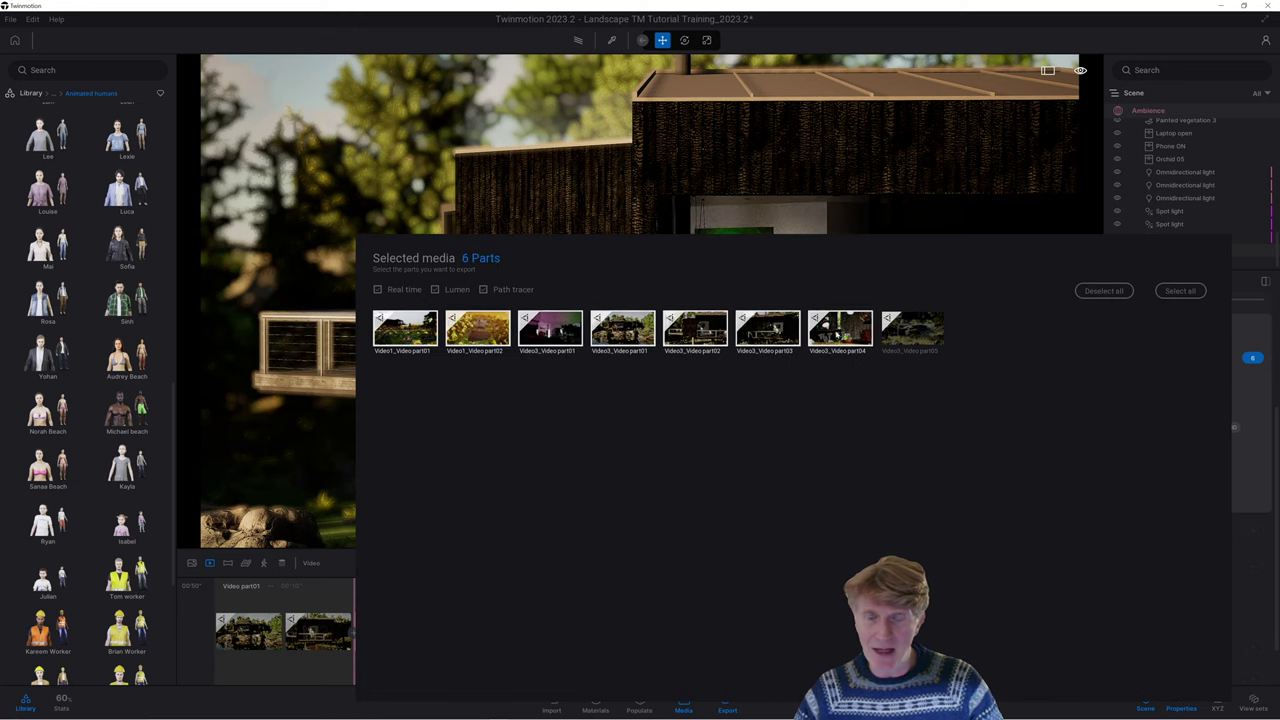
{"action": "left_click", "coordinate": [912, 330]}
{"action": "left_click", "coordinate": [1147, 369]}
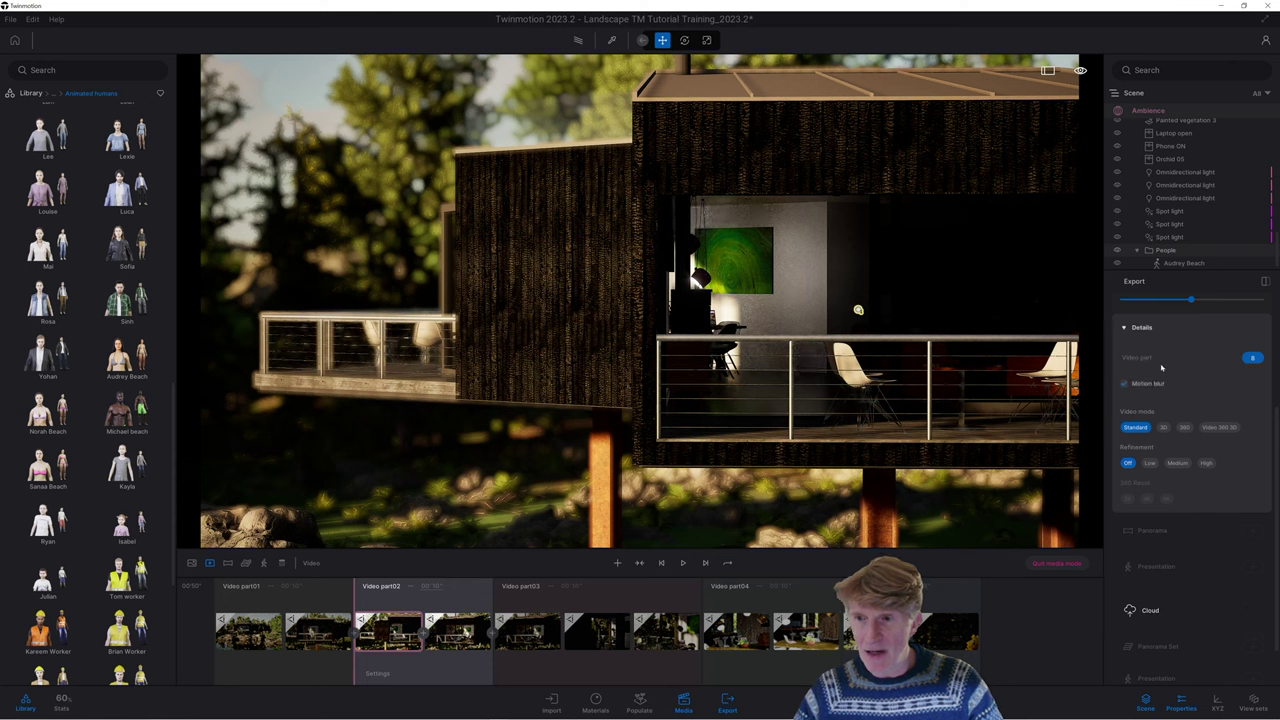
Start exporting the selected video and parts as MP4 at 60 fps
{"action": "left_click", "coordinate": [1126, 328]}
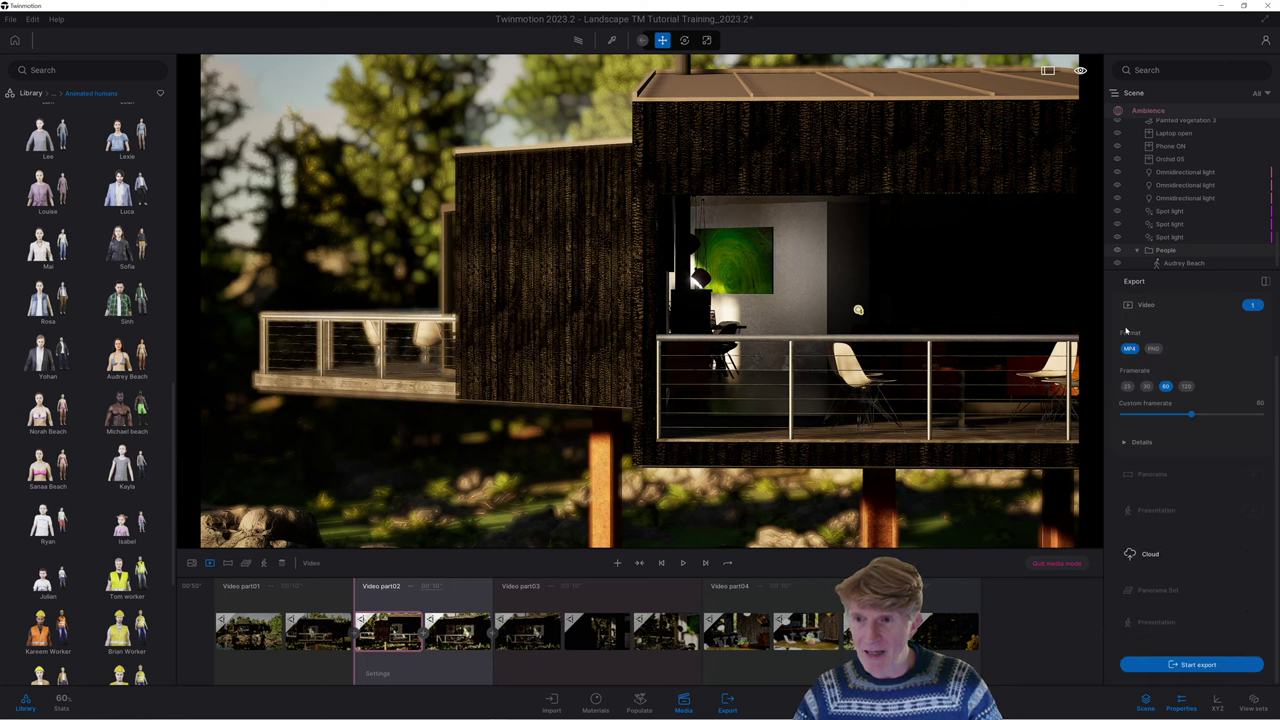
{"action": "left_click", "coordinate": [1190, 665]}
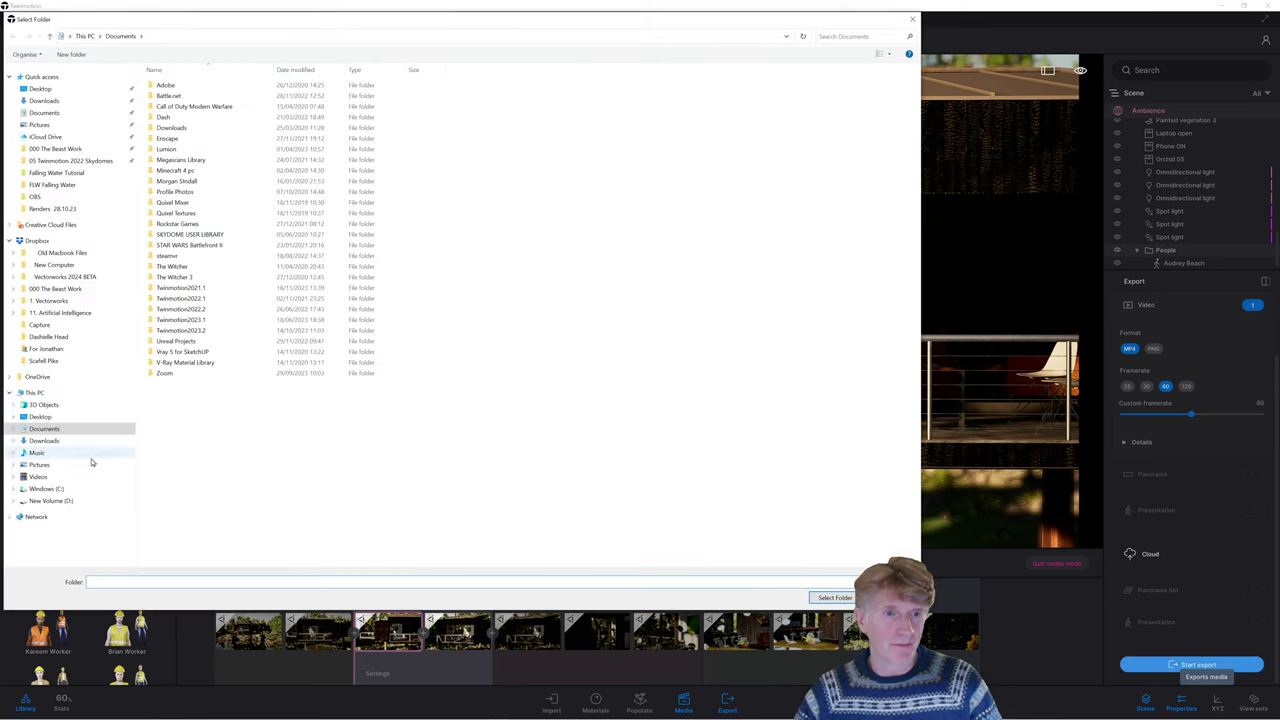